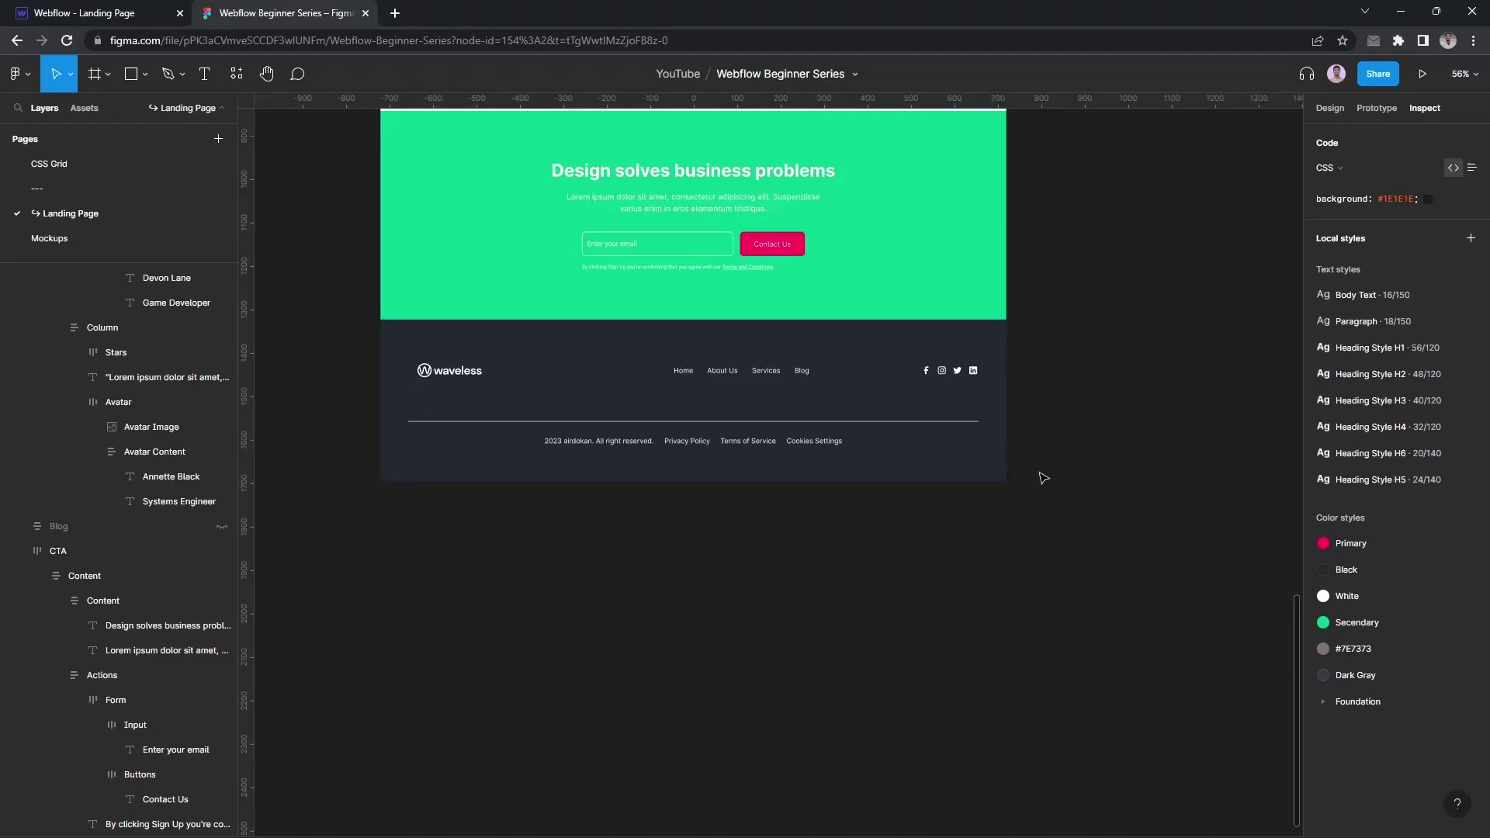
scroll(1043, 478, "up", 2)
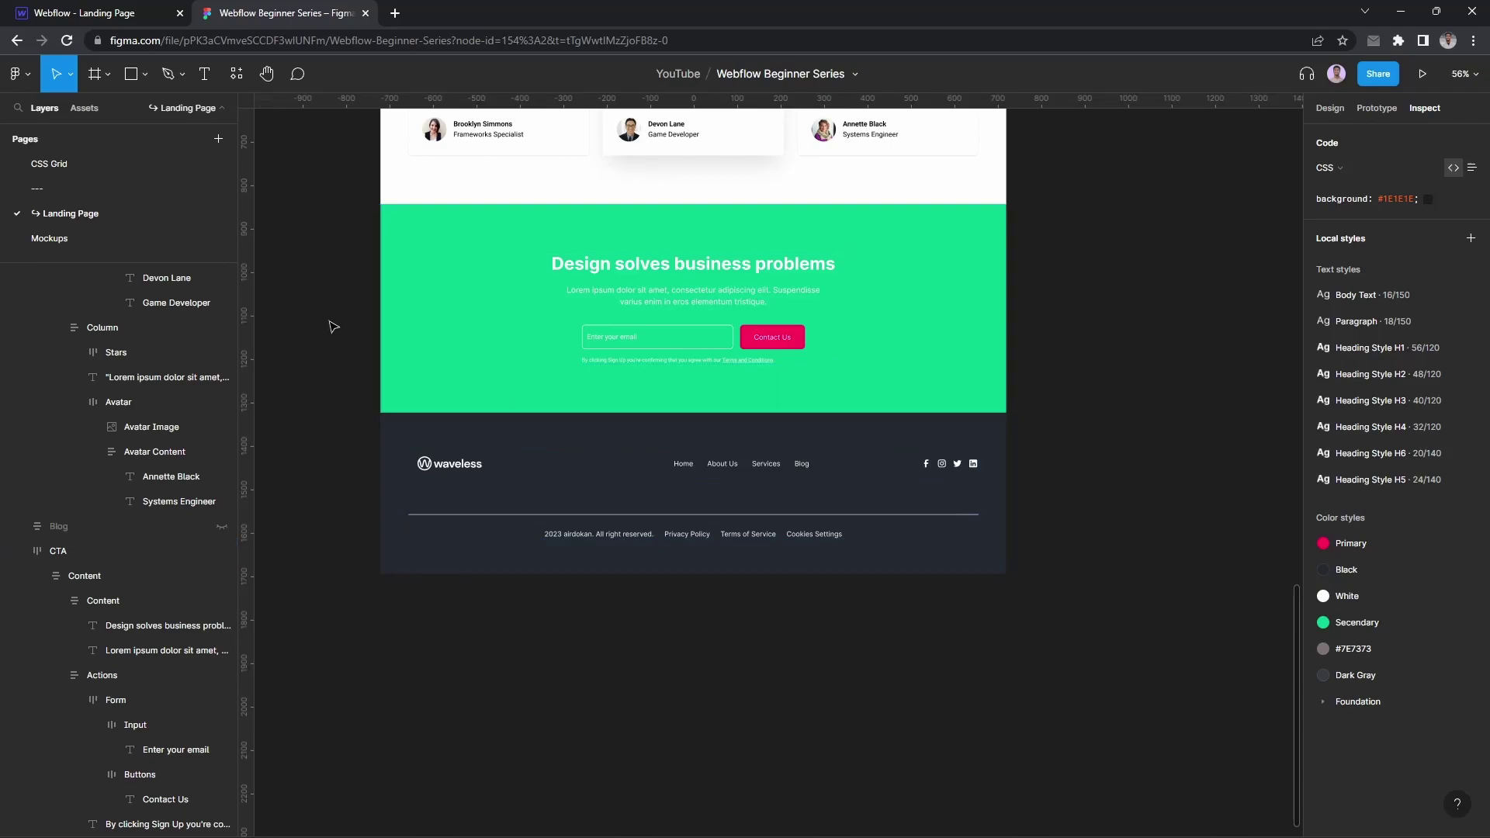
Leave the Figma footer design and return to the Webflow Landing Page designer tab
key("ctrl+shift+Tab")
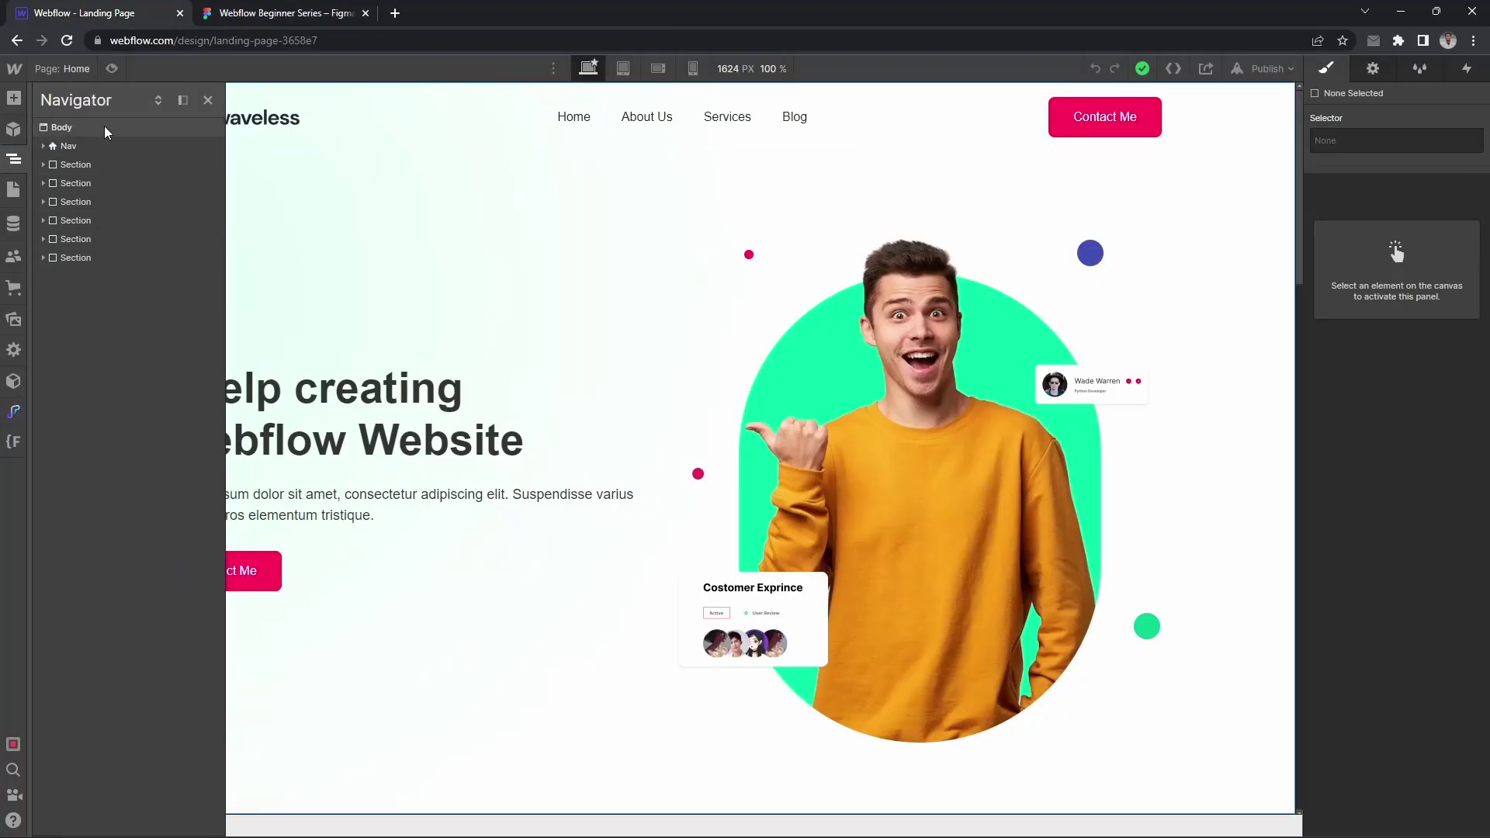
Add a Div Block to the page body and set its tag to Footer
left_click(104, 126)
key("ctrl+k")
type("di")
key("Return")
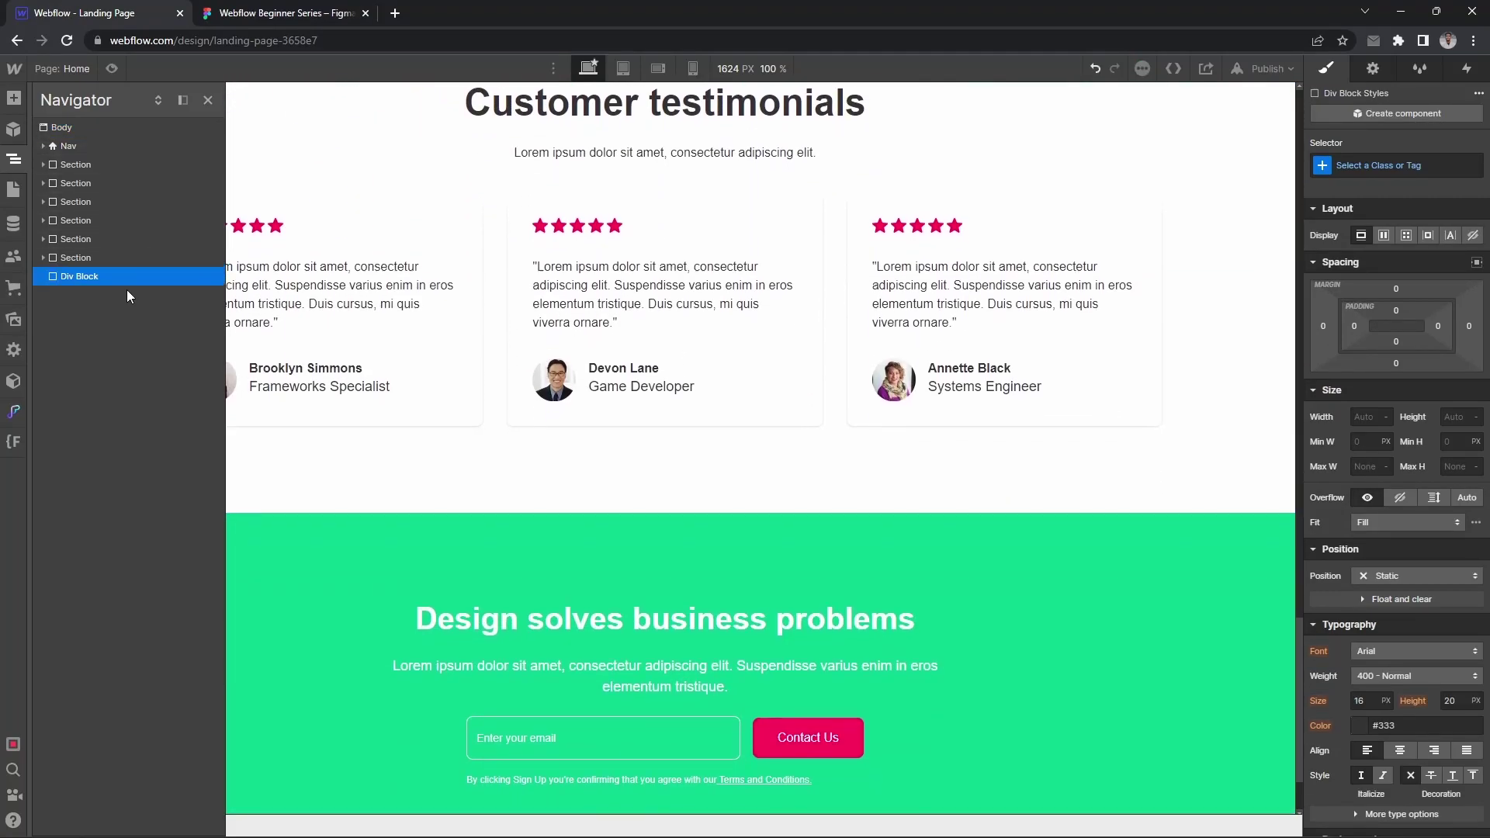
left_click(1372, 67)
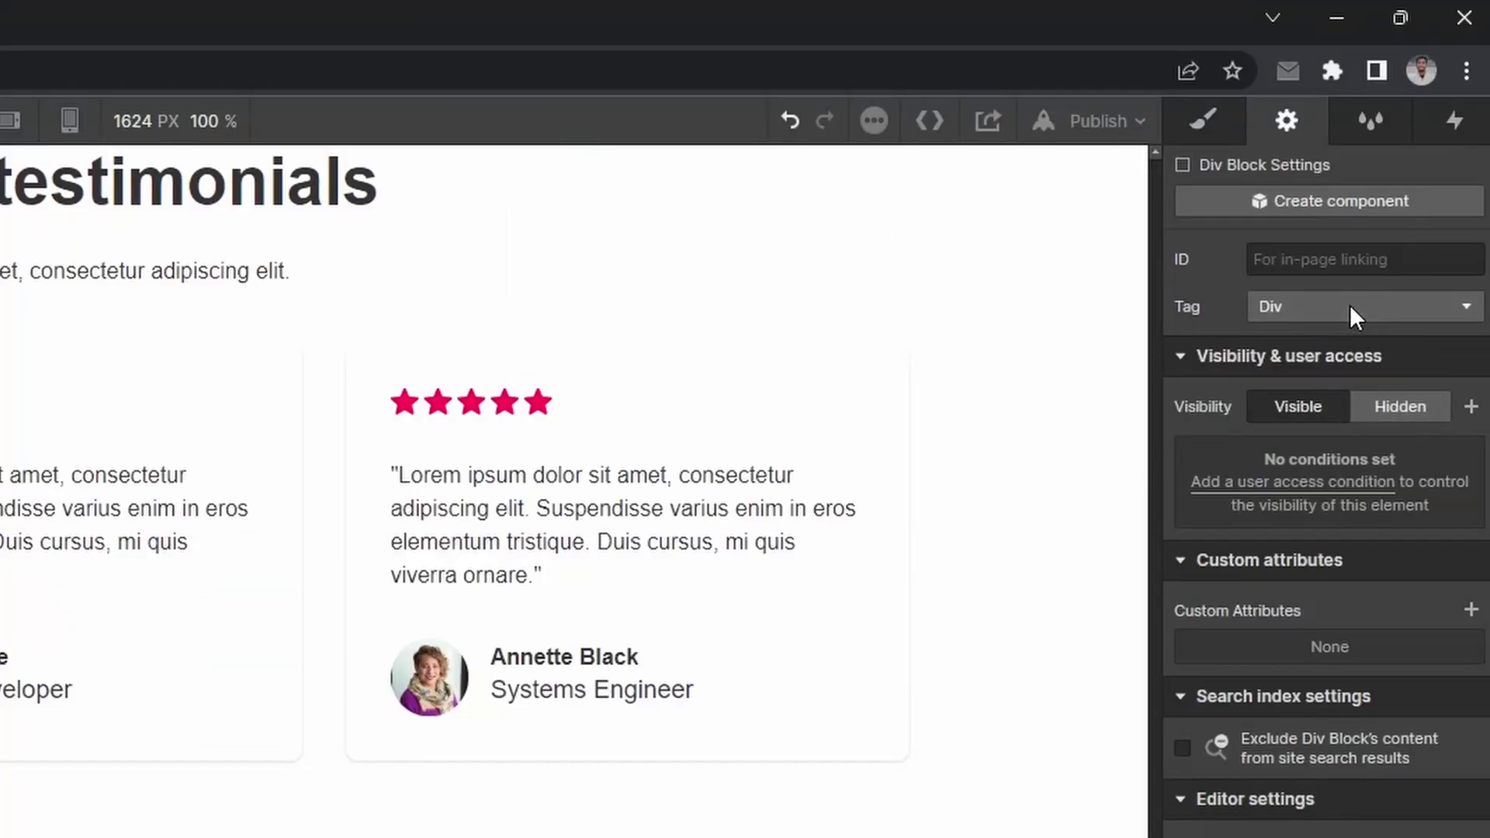
left_click(1349, 308)
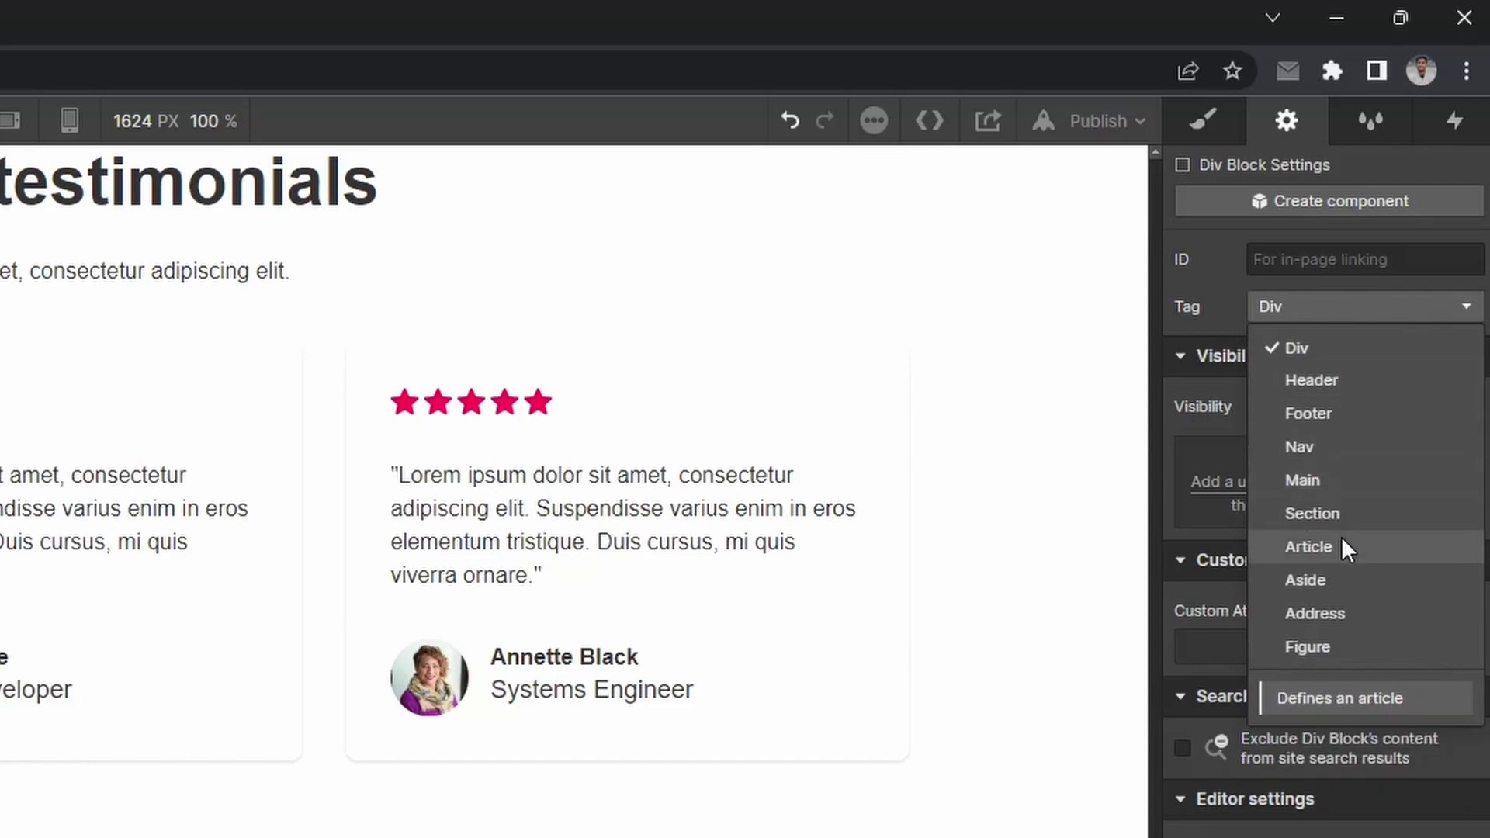
left_click(1334, 416)
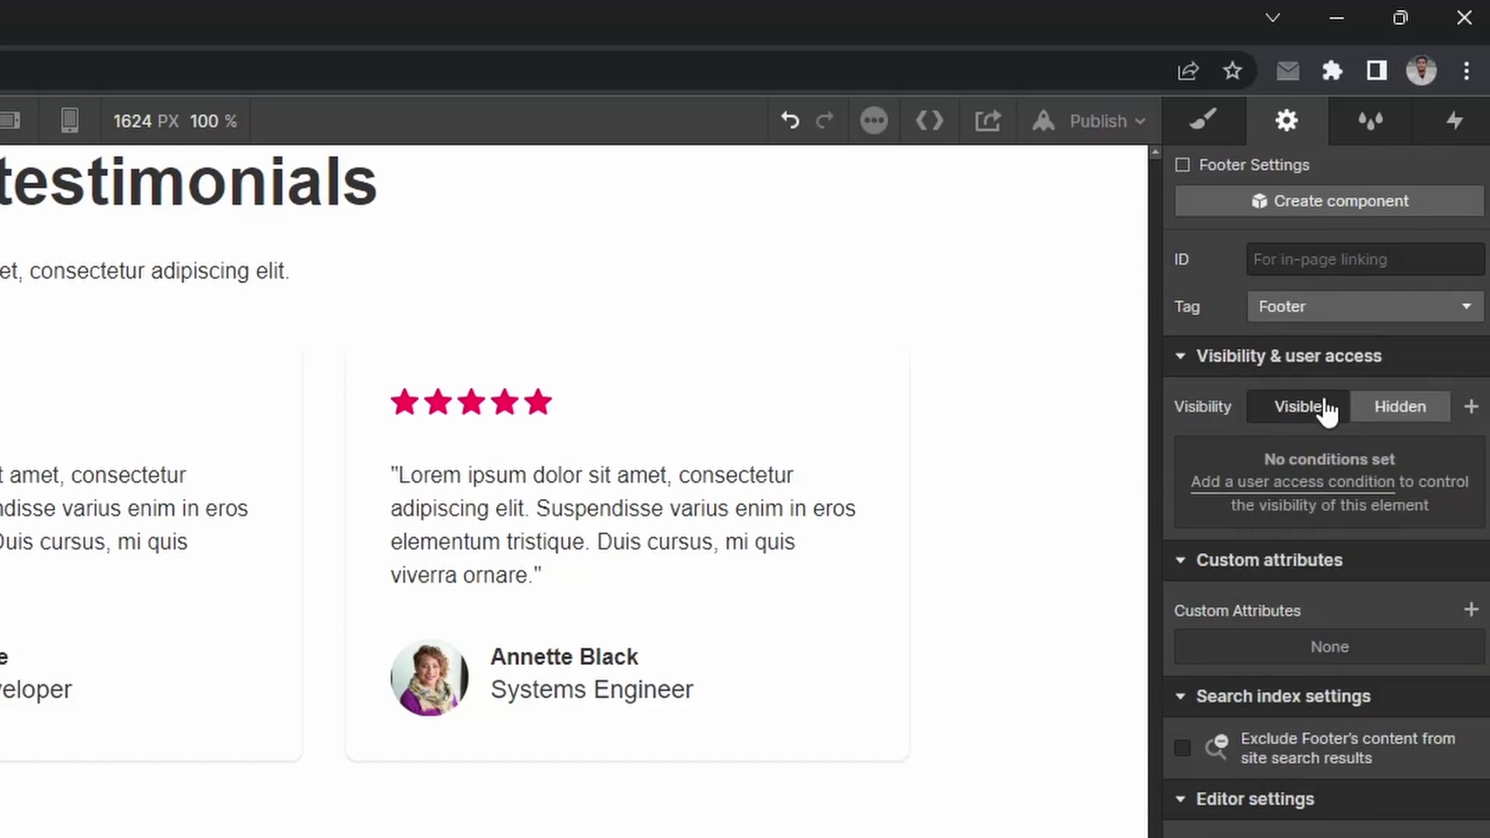
Apply the Section class with a Footer combo class, then inspect the Figma footer frame
left_click(1217, 131)
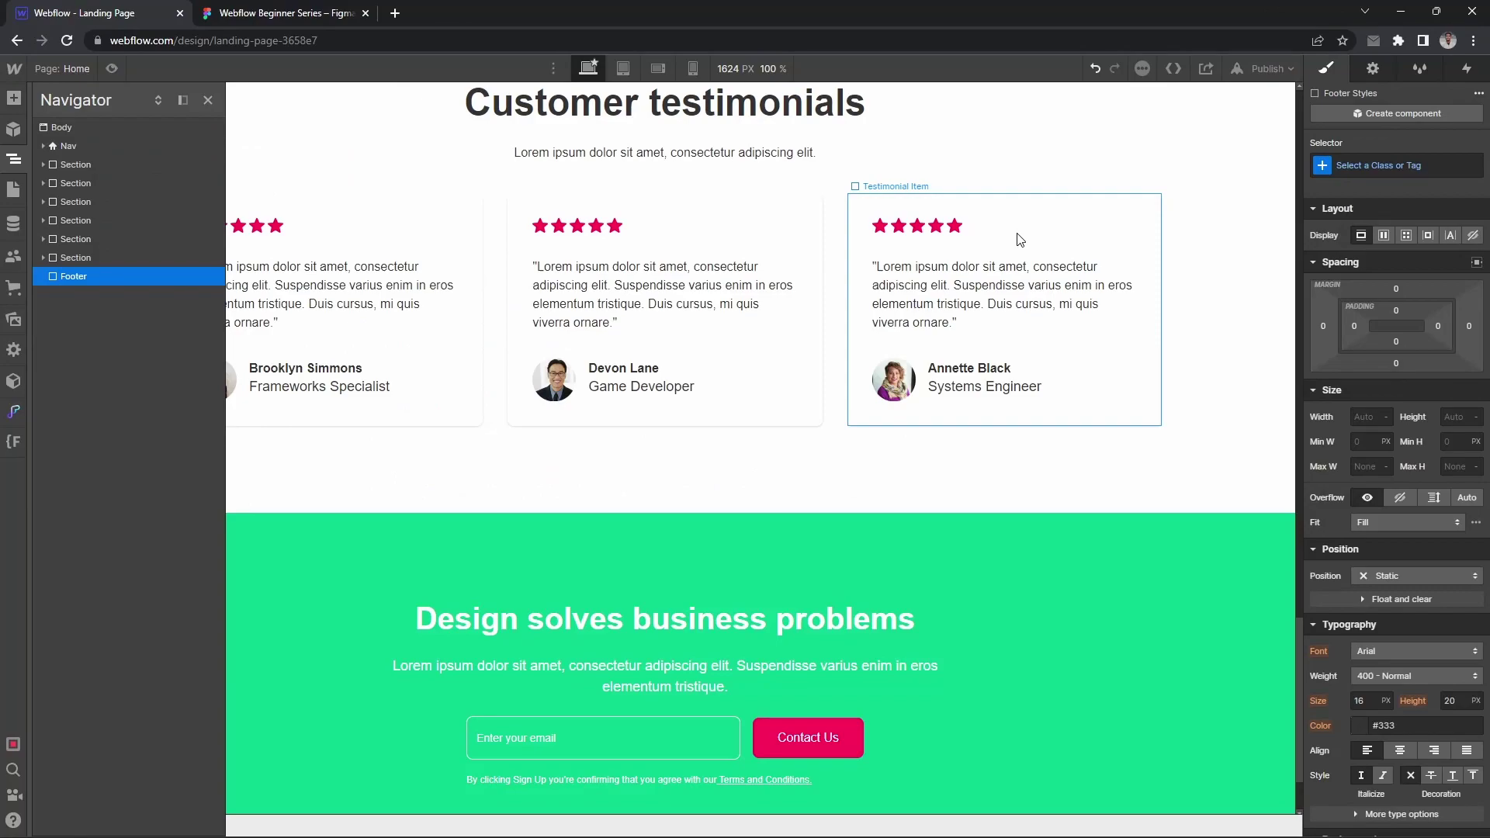
key("ctrl+Return")
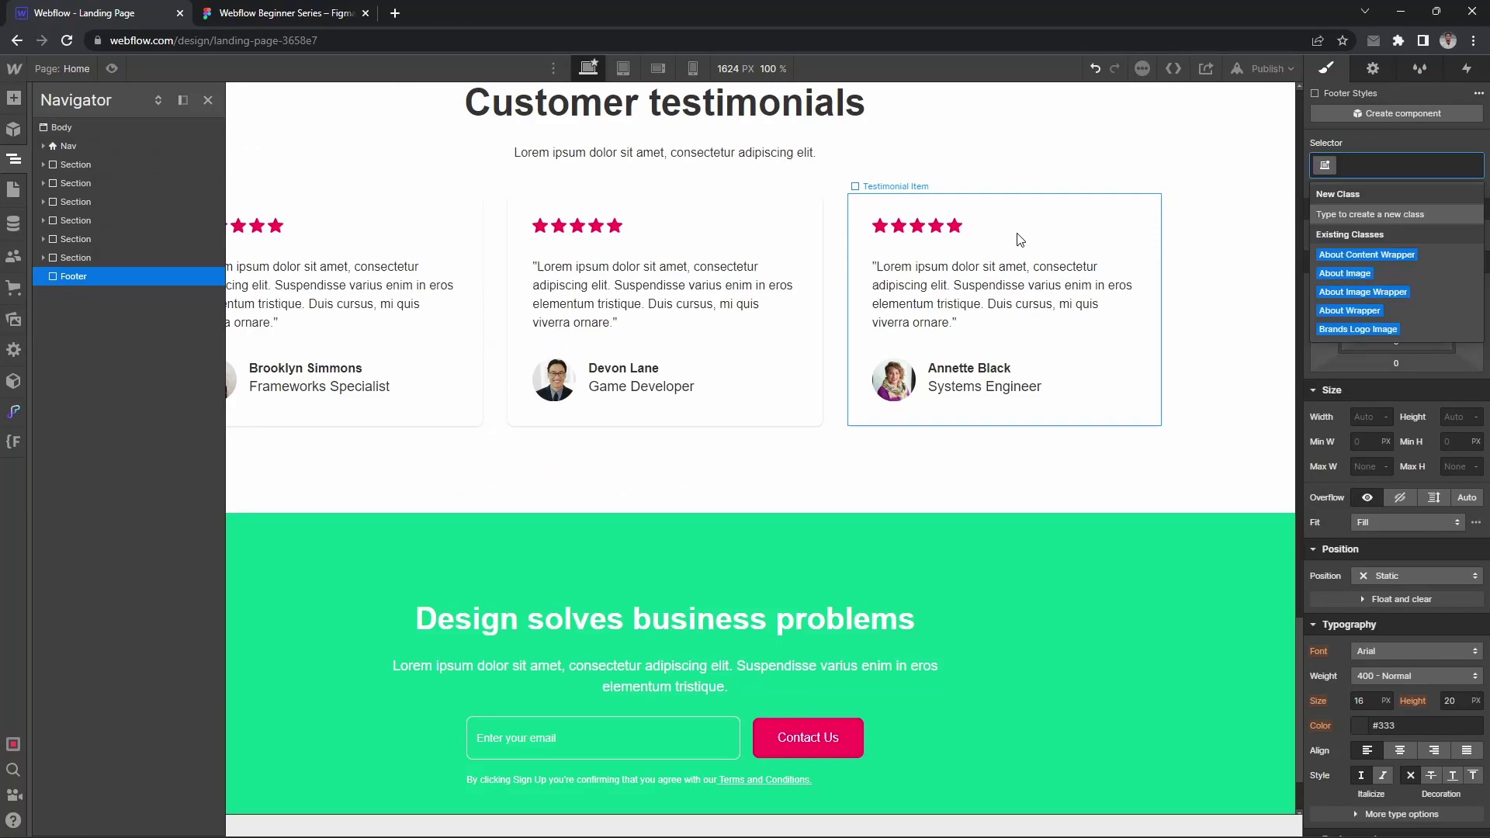
type("Se")
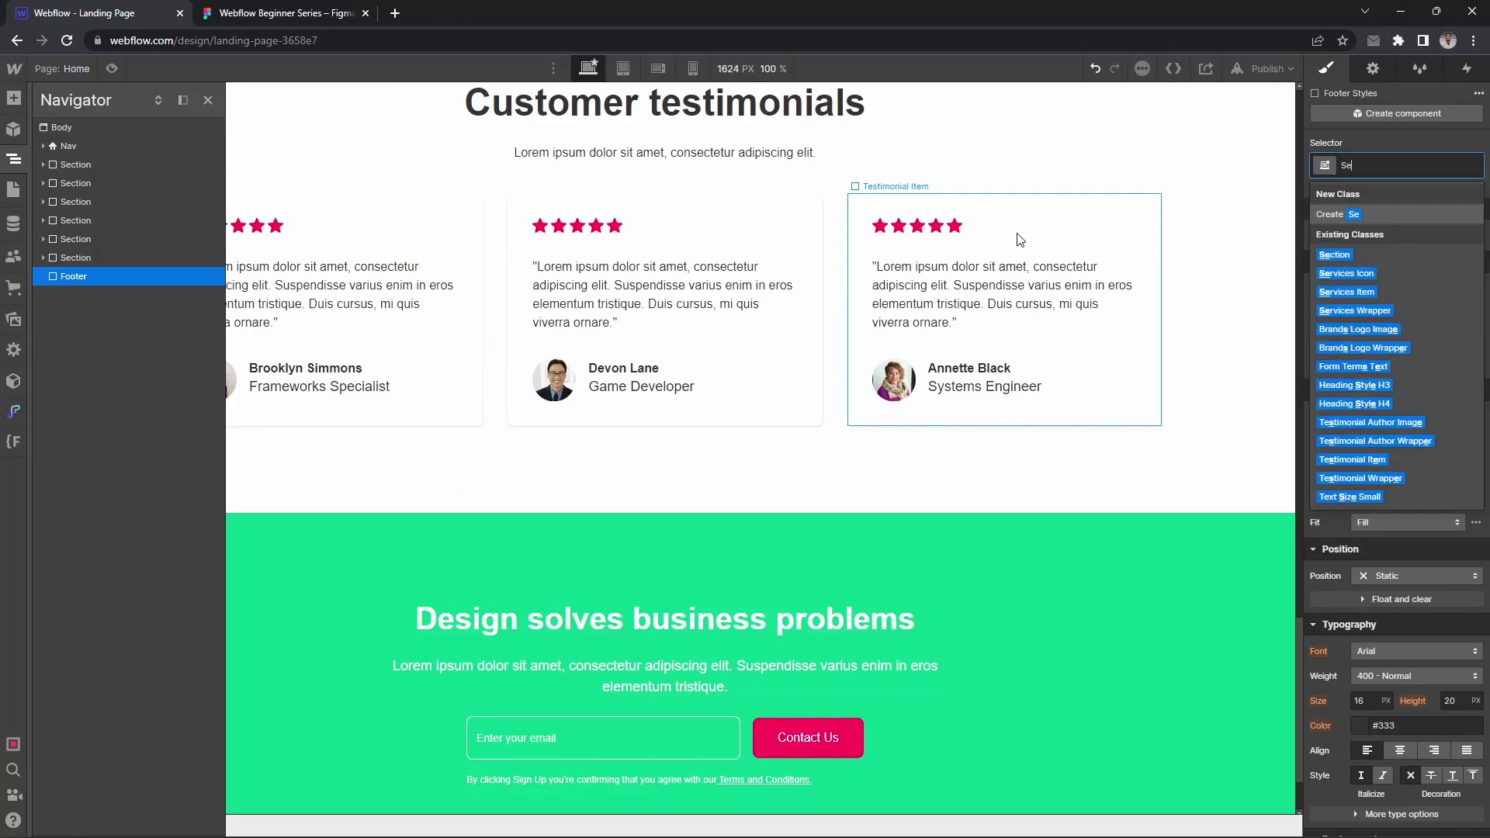
key("Down")
key("Return")
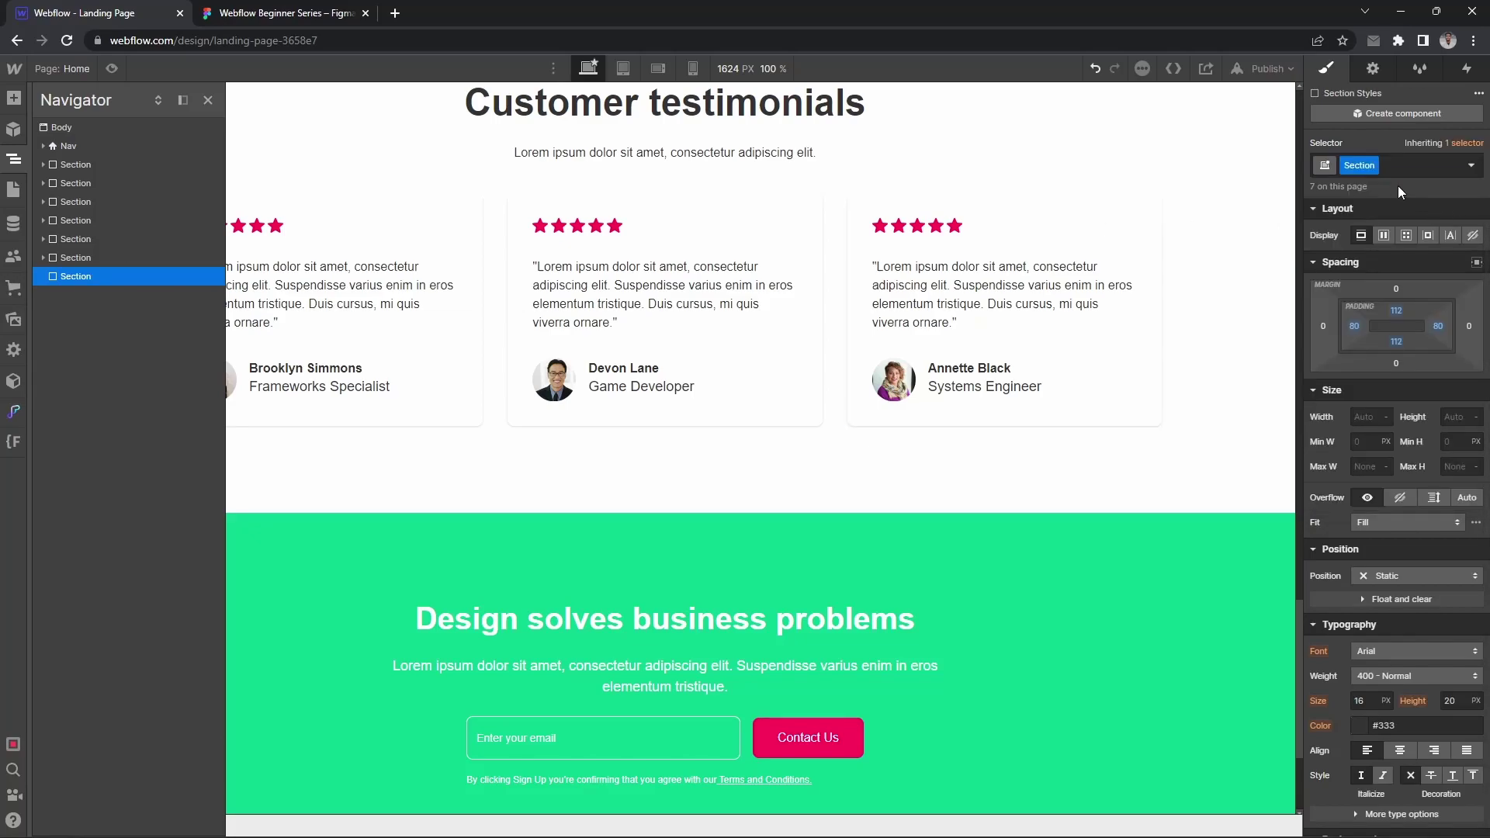
left_click(1406, 165)
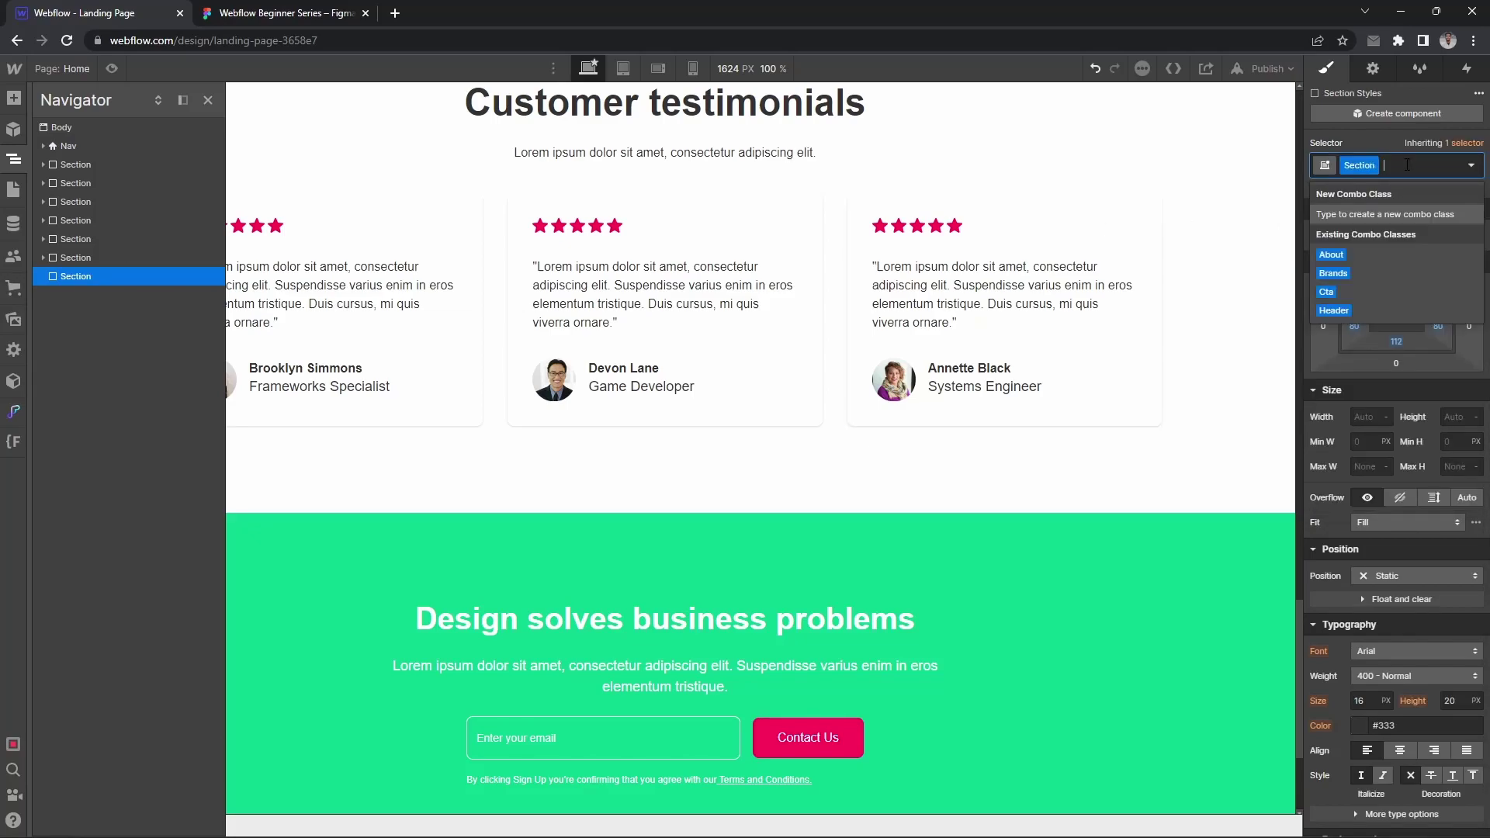
type("Footer")
key("Return")
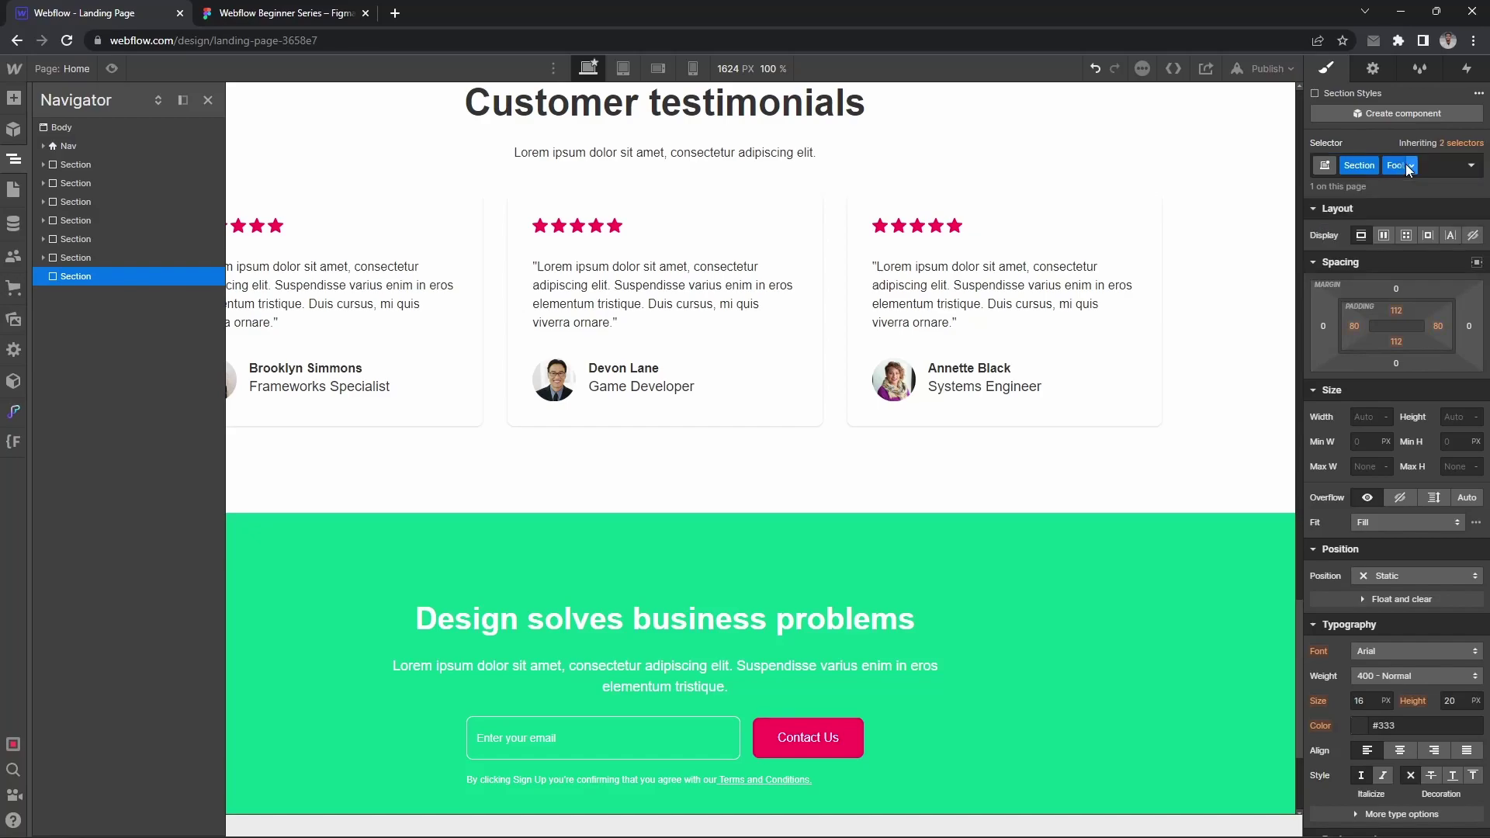
left_click(286, 13)
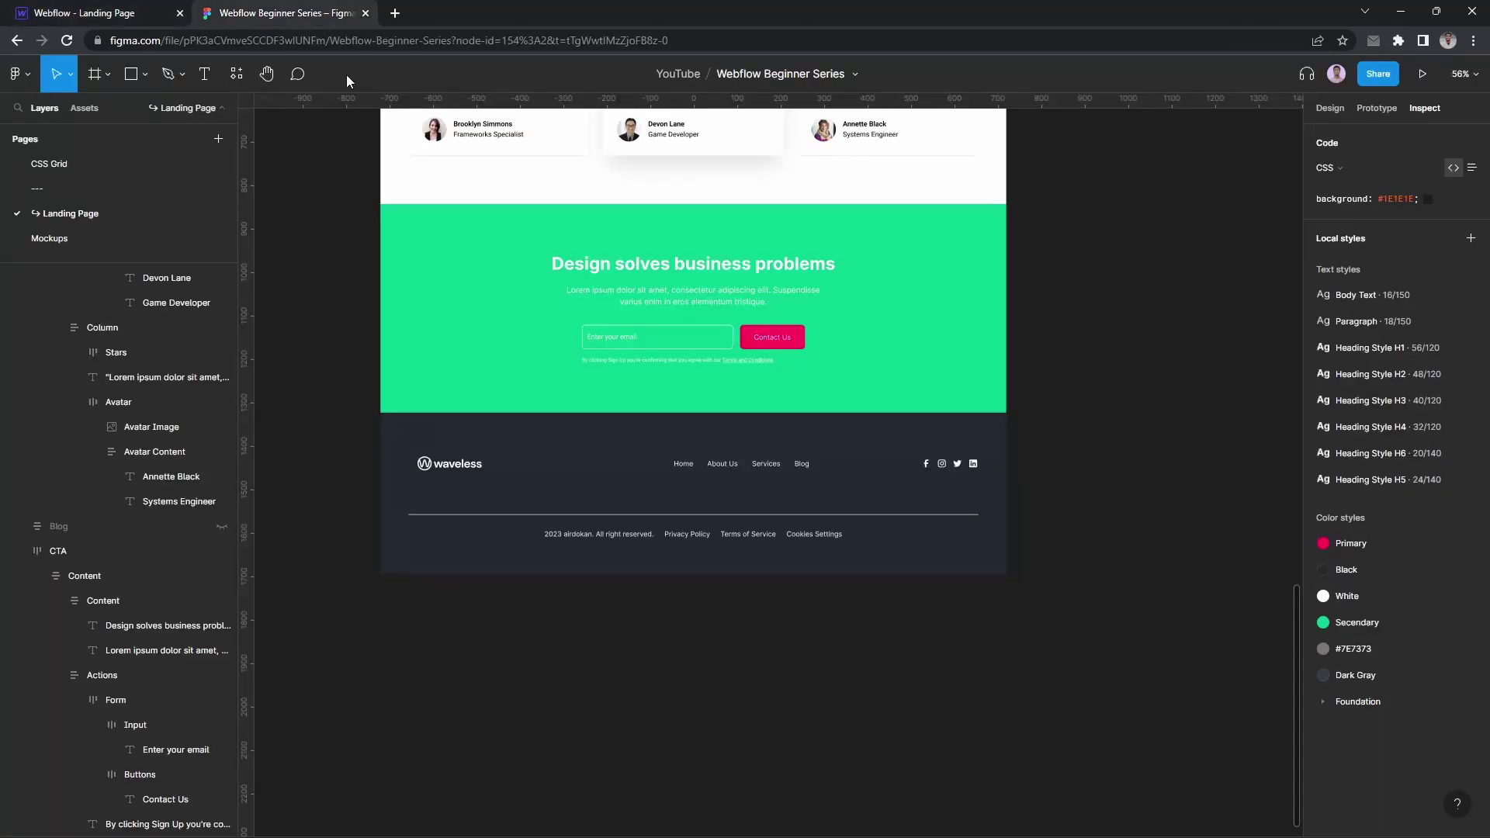
left_click(694, 446)
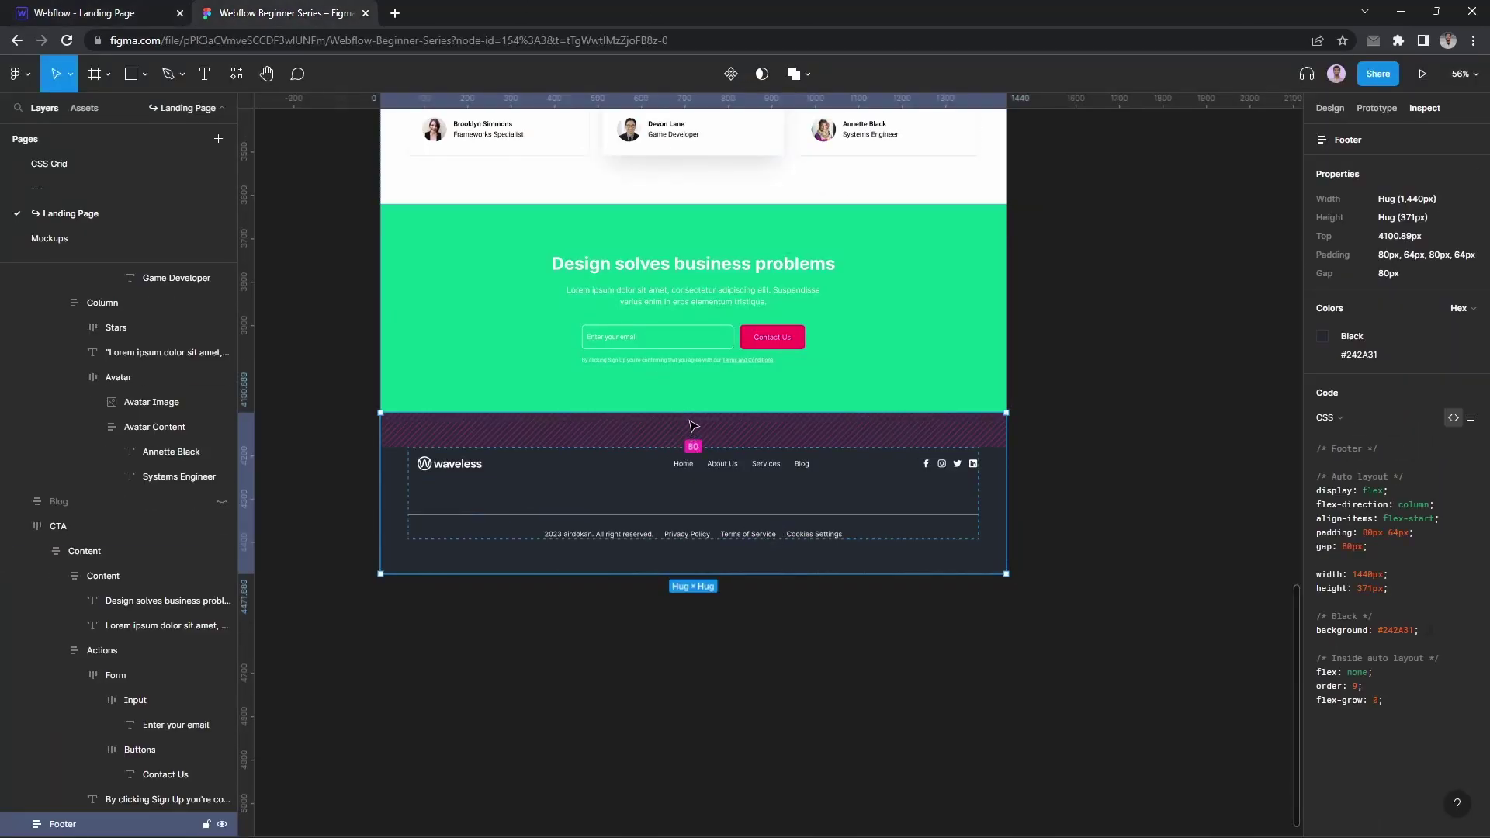
Set the footer's top and bottom padding to 80 px
left_click(129, 13)
left_click(1390, 315)
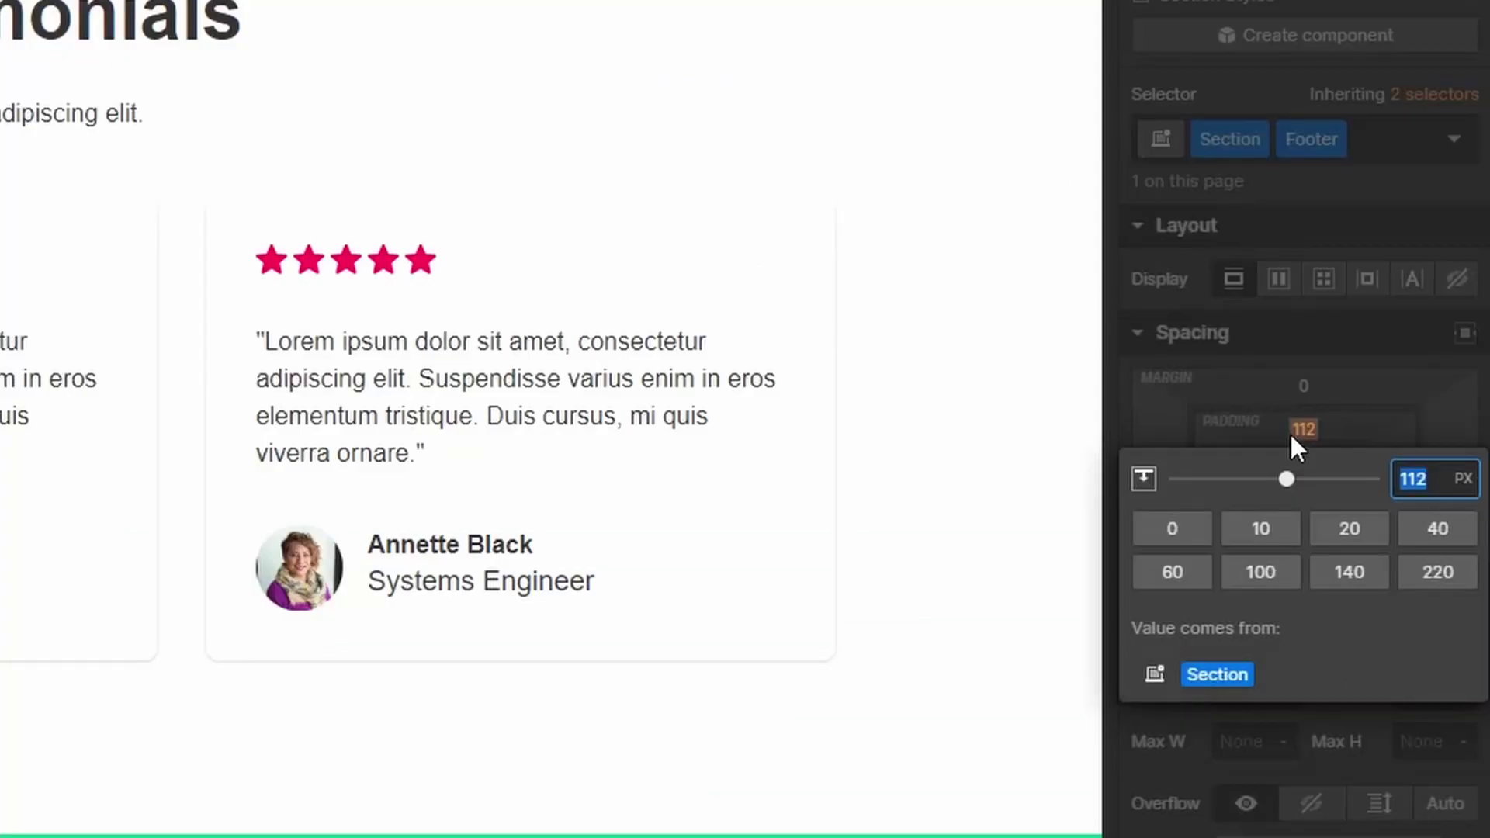
type("80")
key("Return")
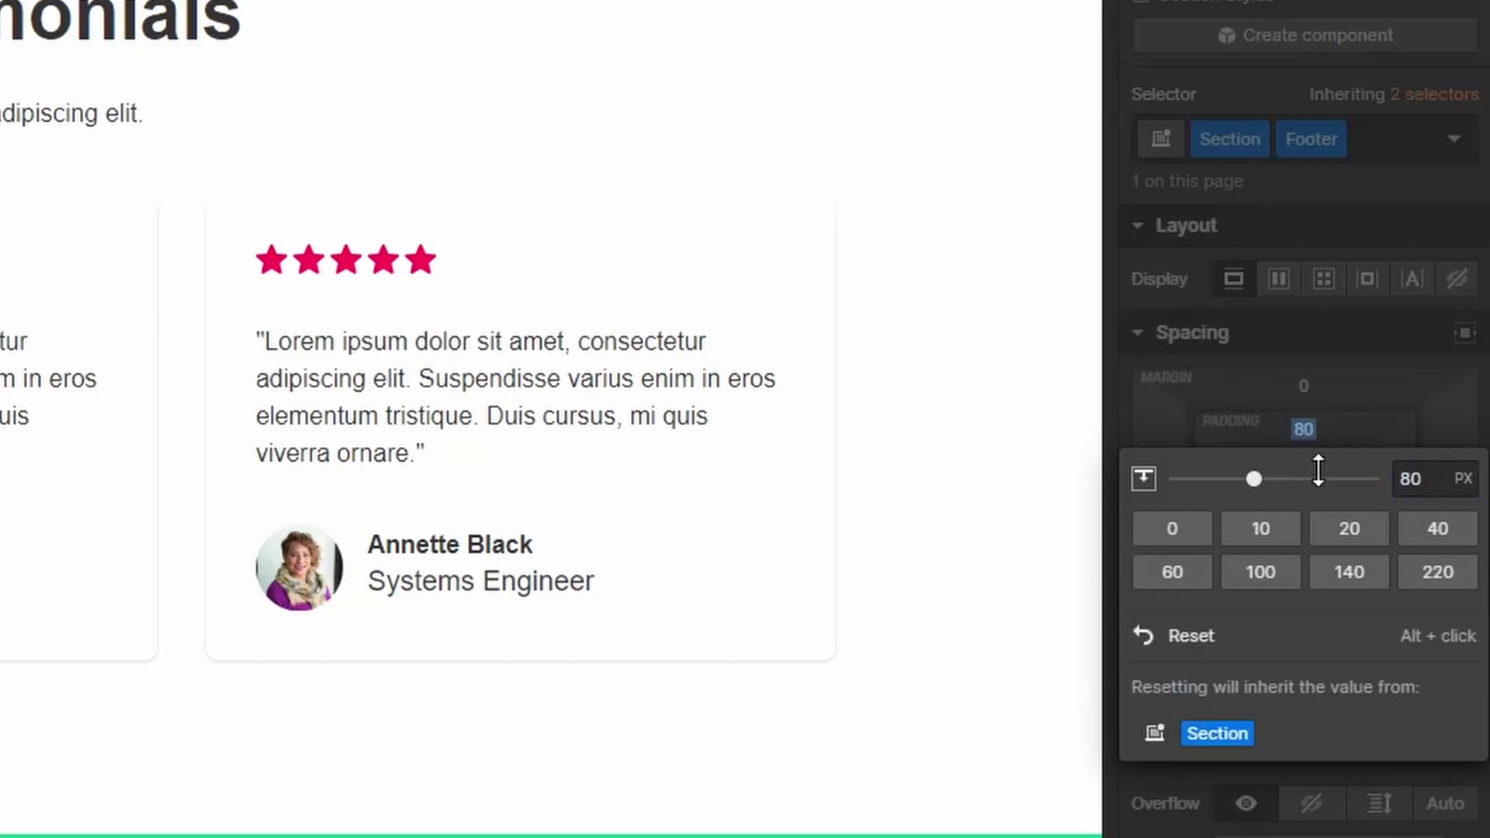
left_click(1303, 491)
type("80")
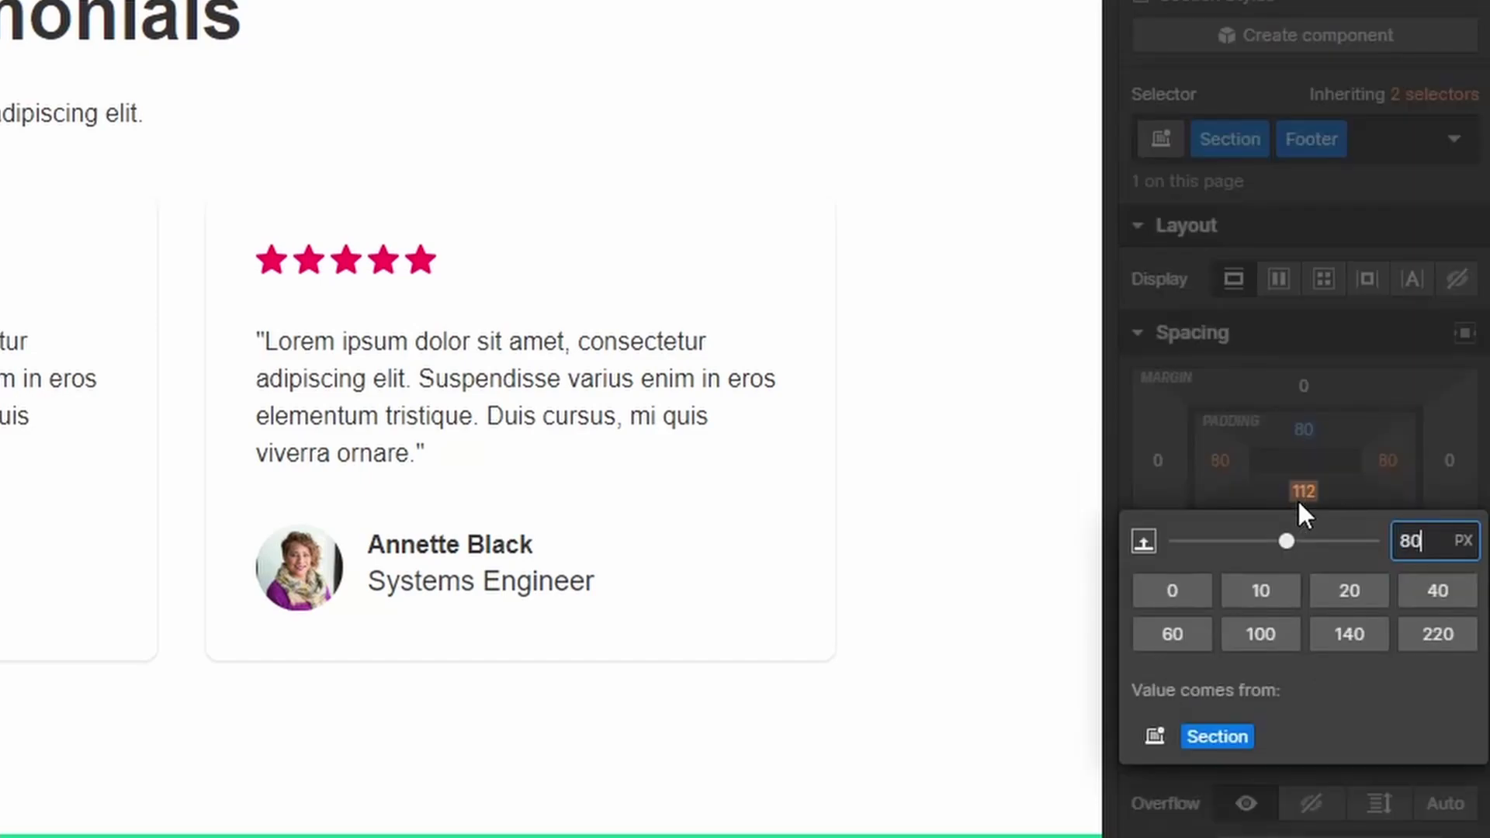
key("Return")
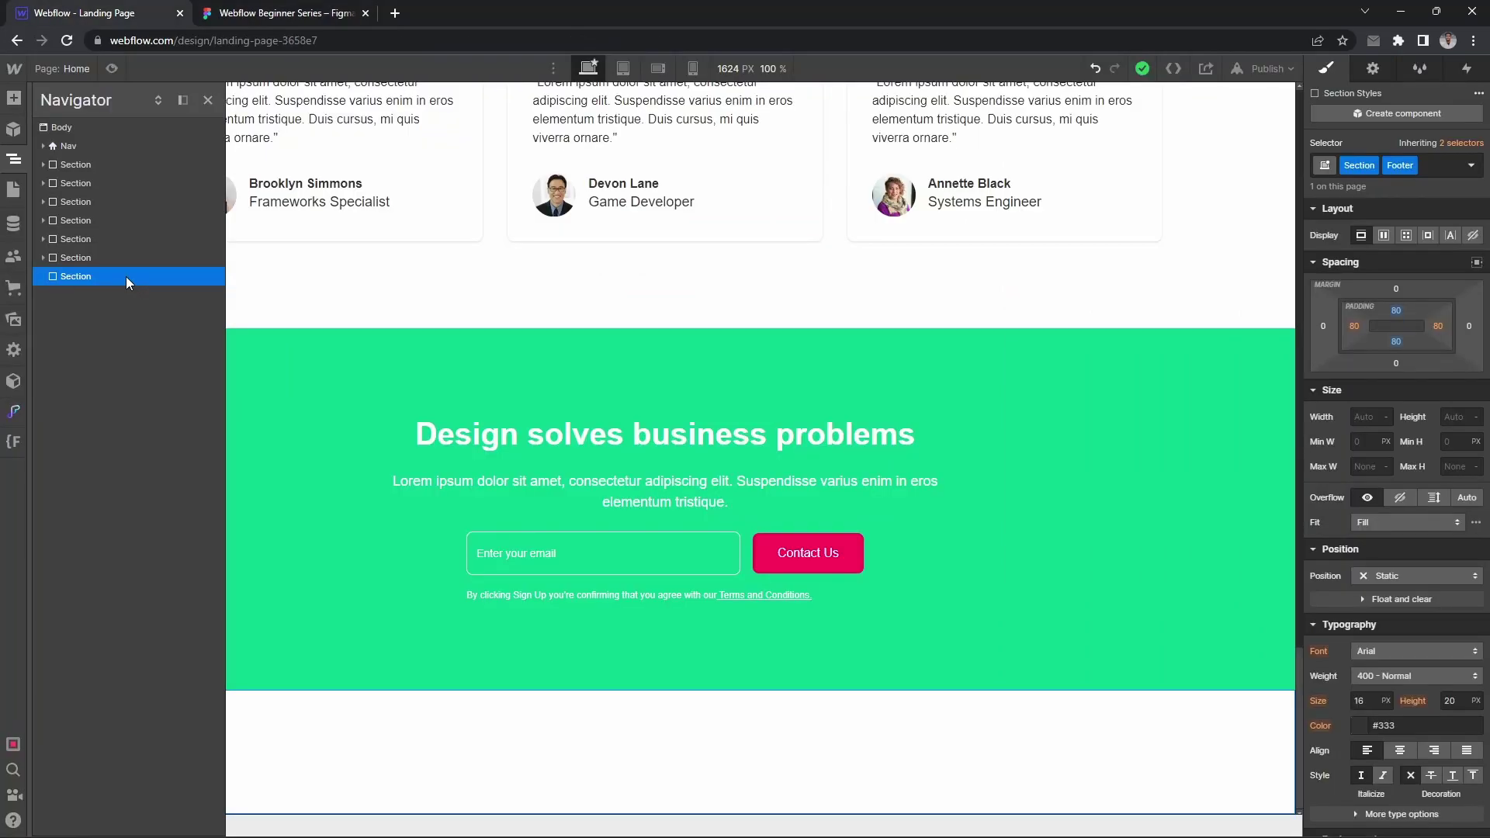
Insert a div block with the Container class into the footer
key("ctrl+e")
type("div")
key("Return")
key("ctrl+Return")
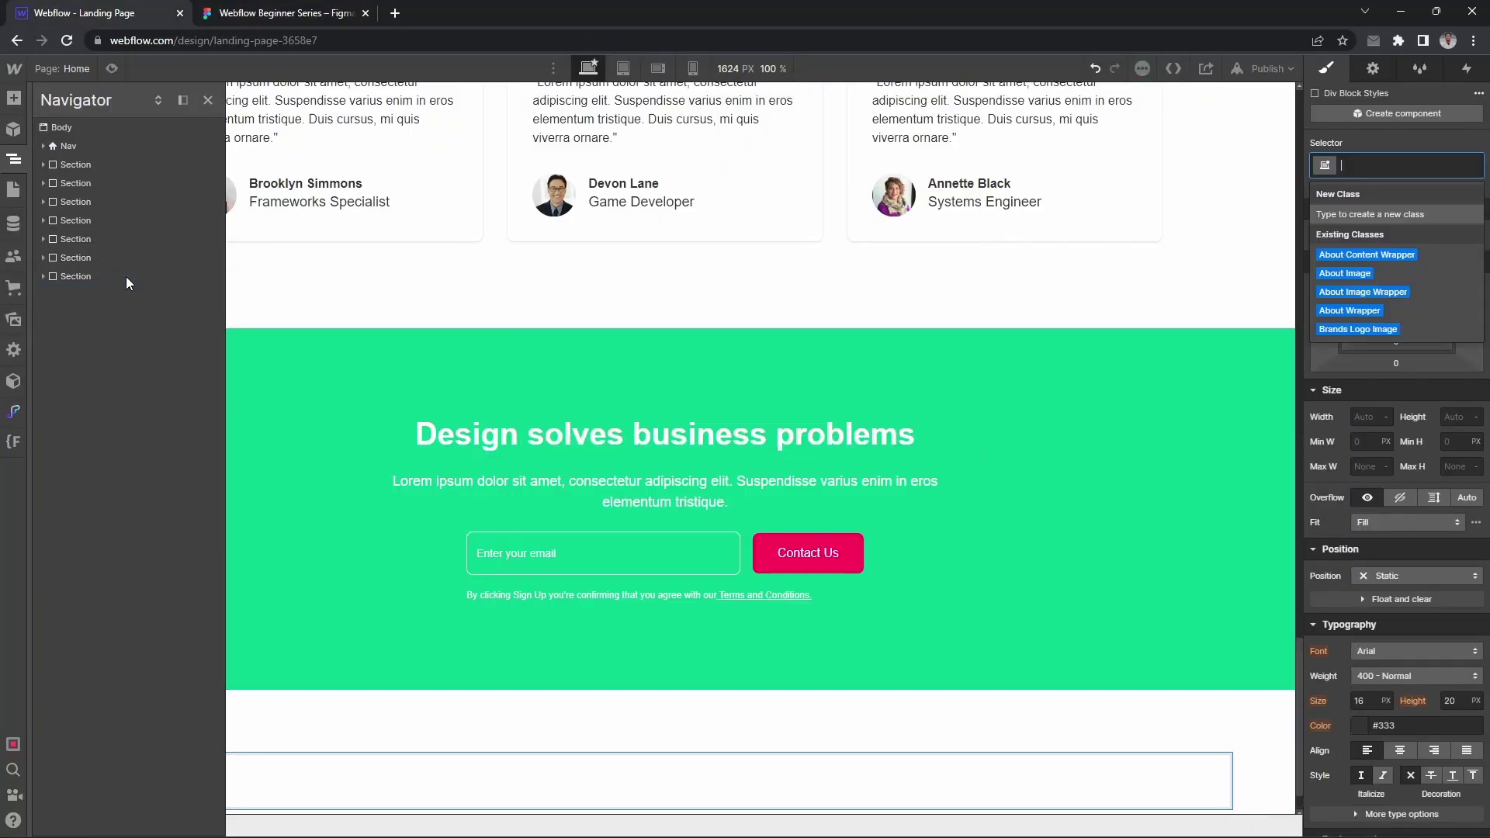
type("conta")
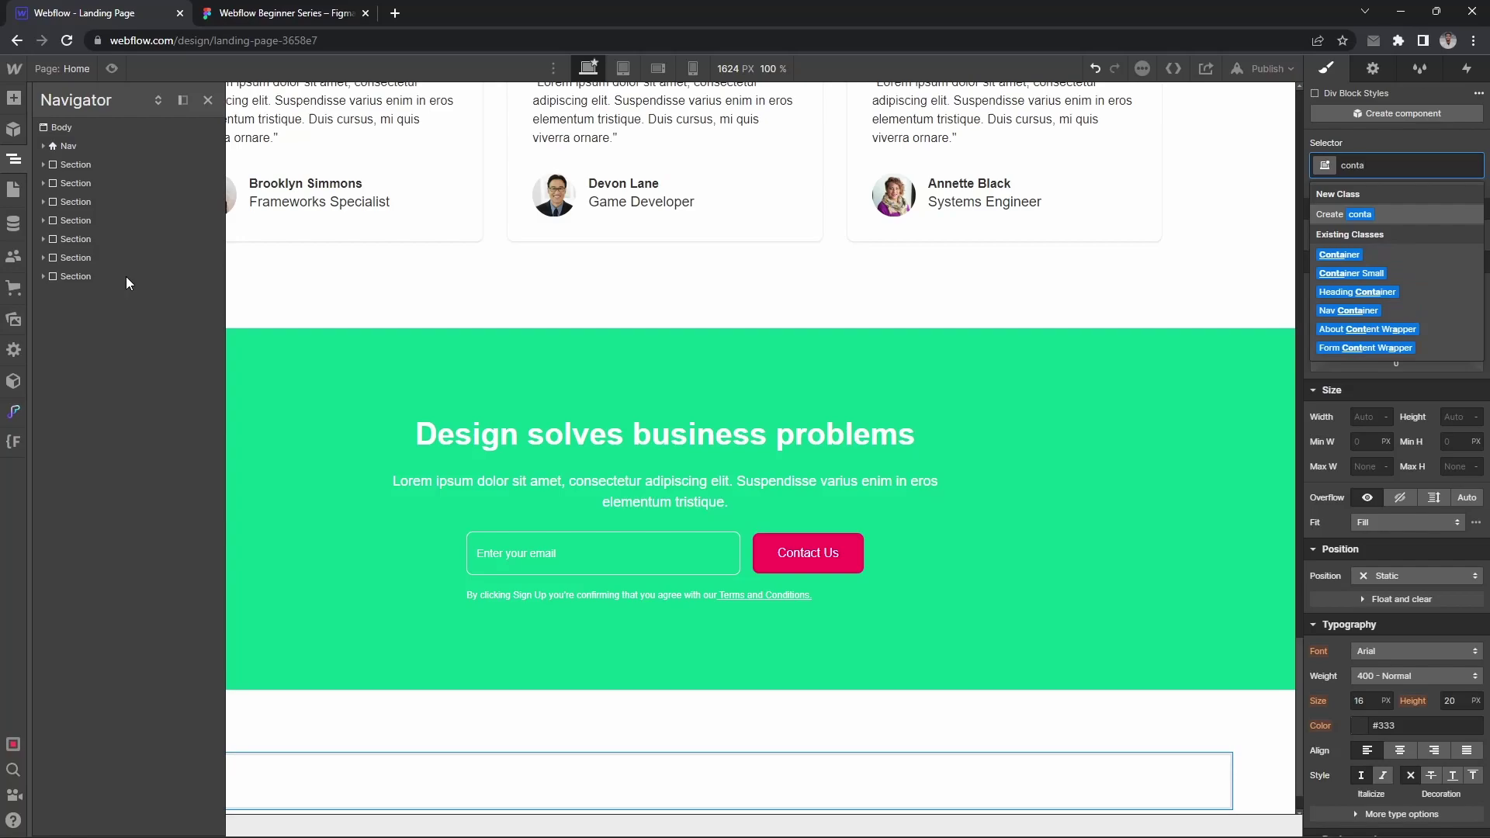
key("Down")
key("Return")
Nest an empty div block inside the container and copy the footer background hex from Figma
key("ctrl+e")
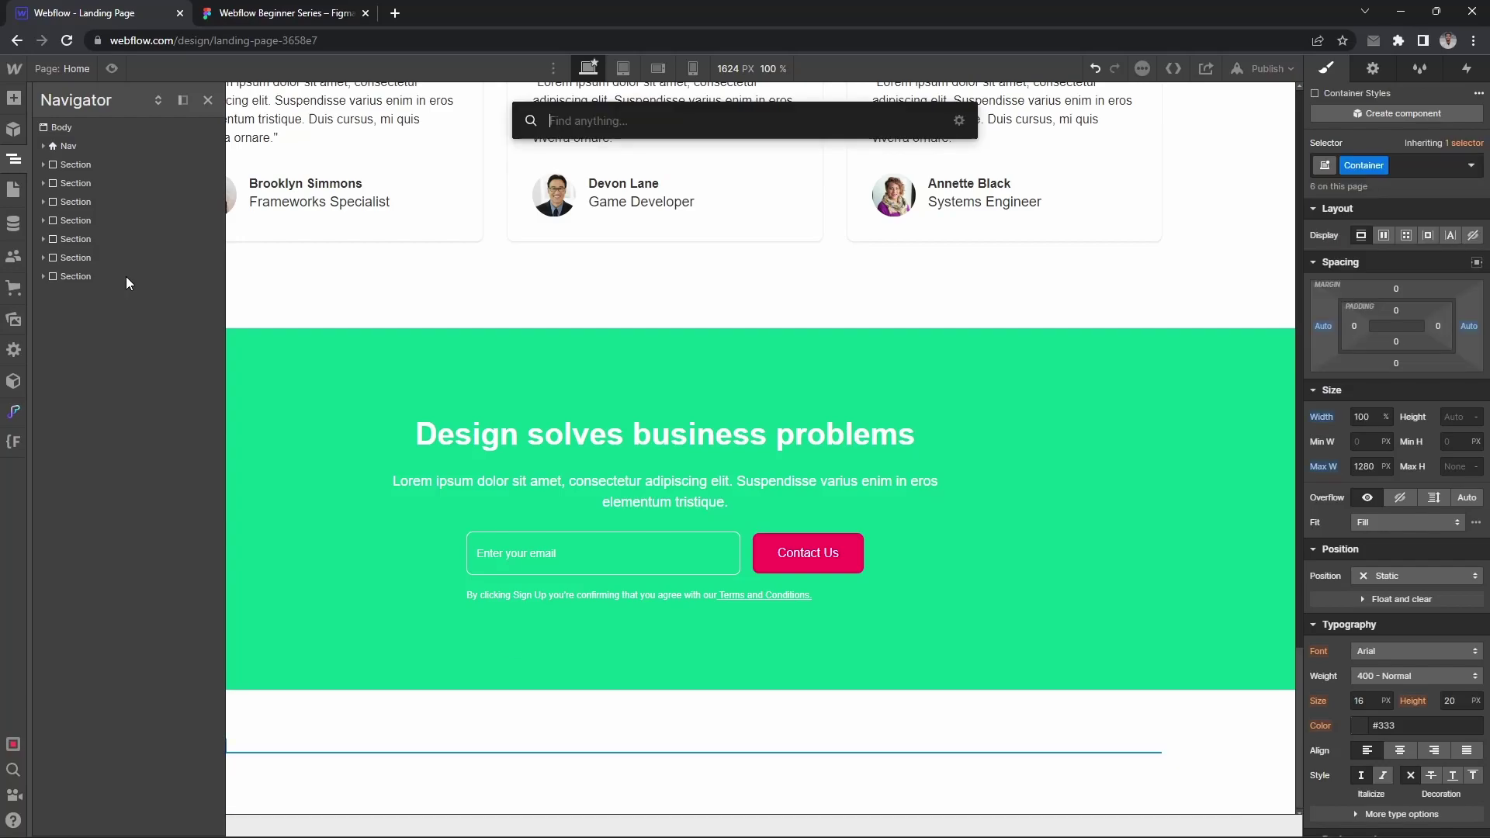
type("div")
key("Return")
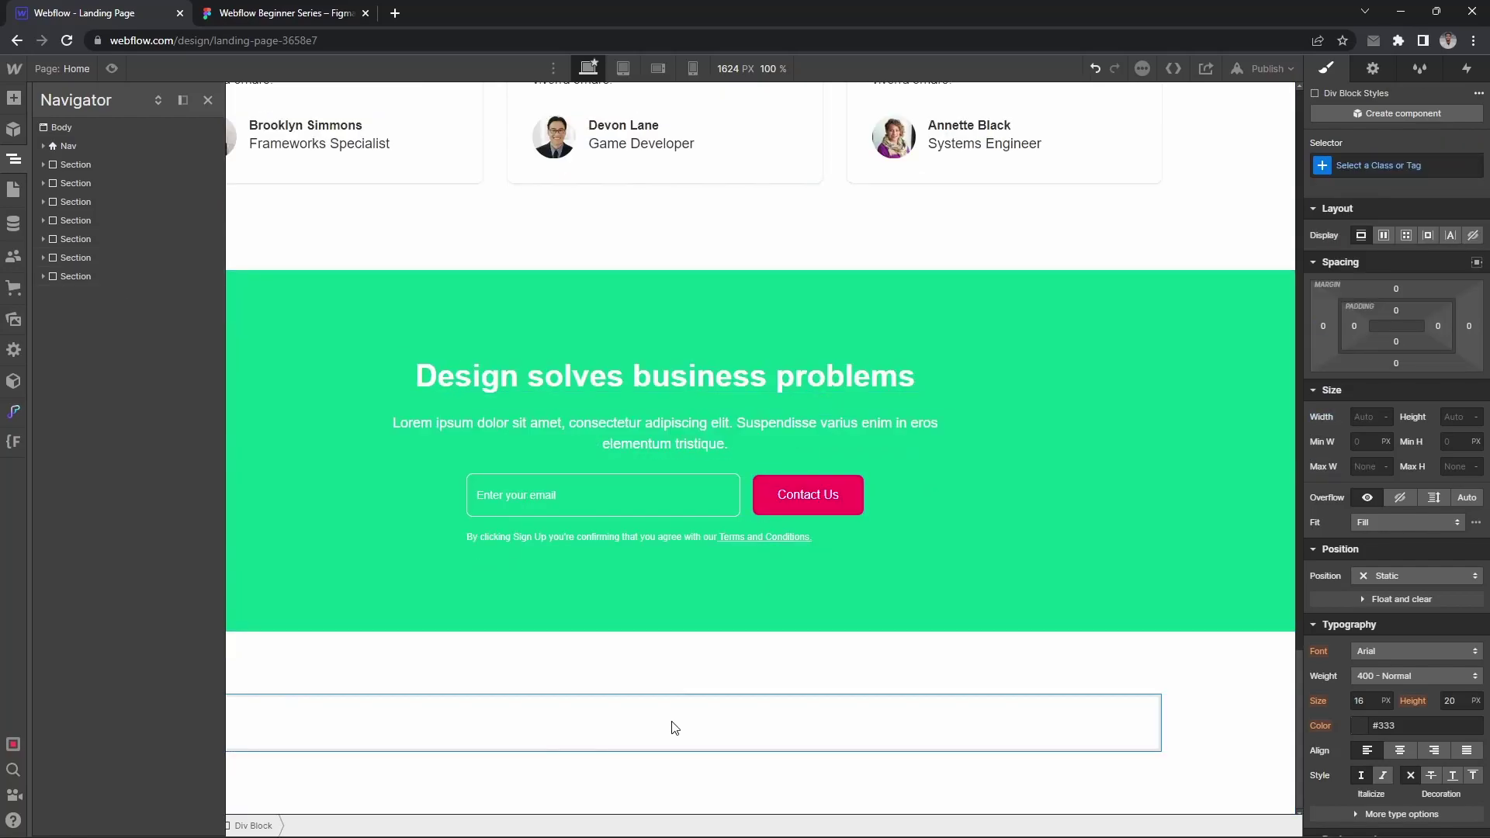
left_click(670, 728)
left_click(286, 13)
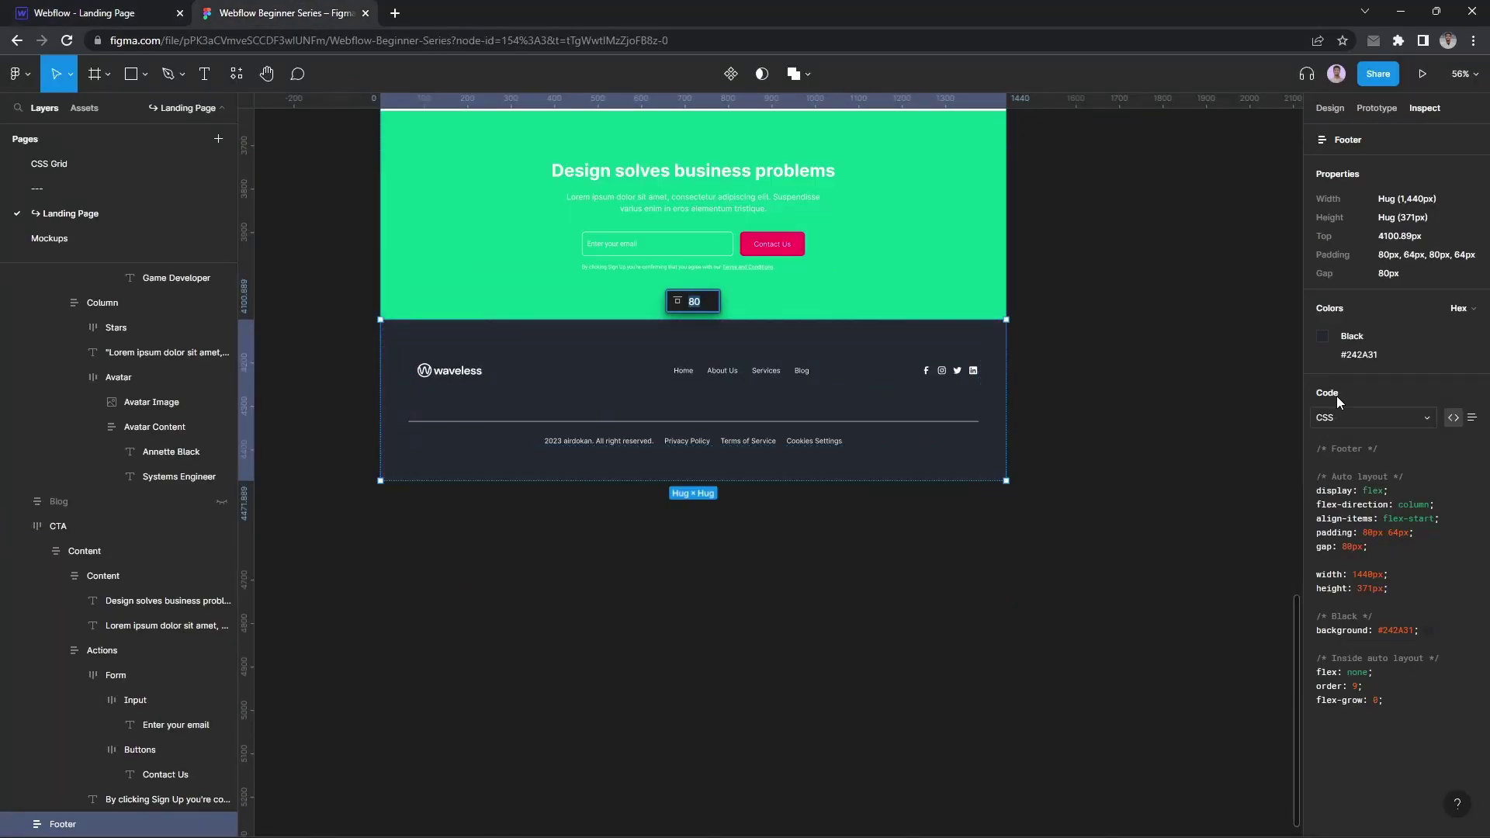
left_click(1360, 355)
Set the footer section's background colour to the dark Black swatch (#242A31)
left_click(88, 13)
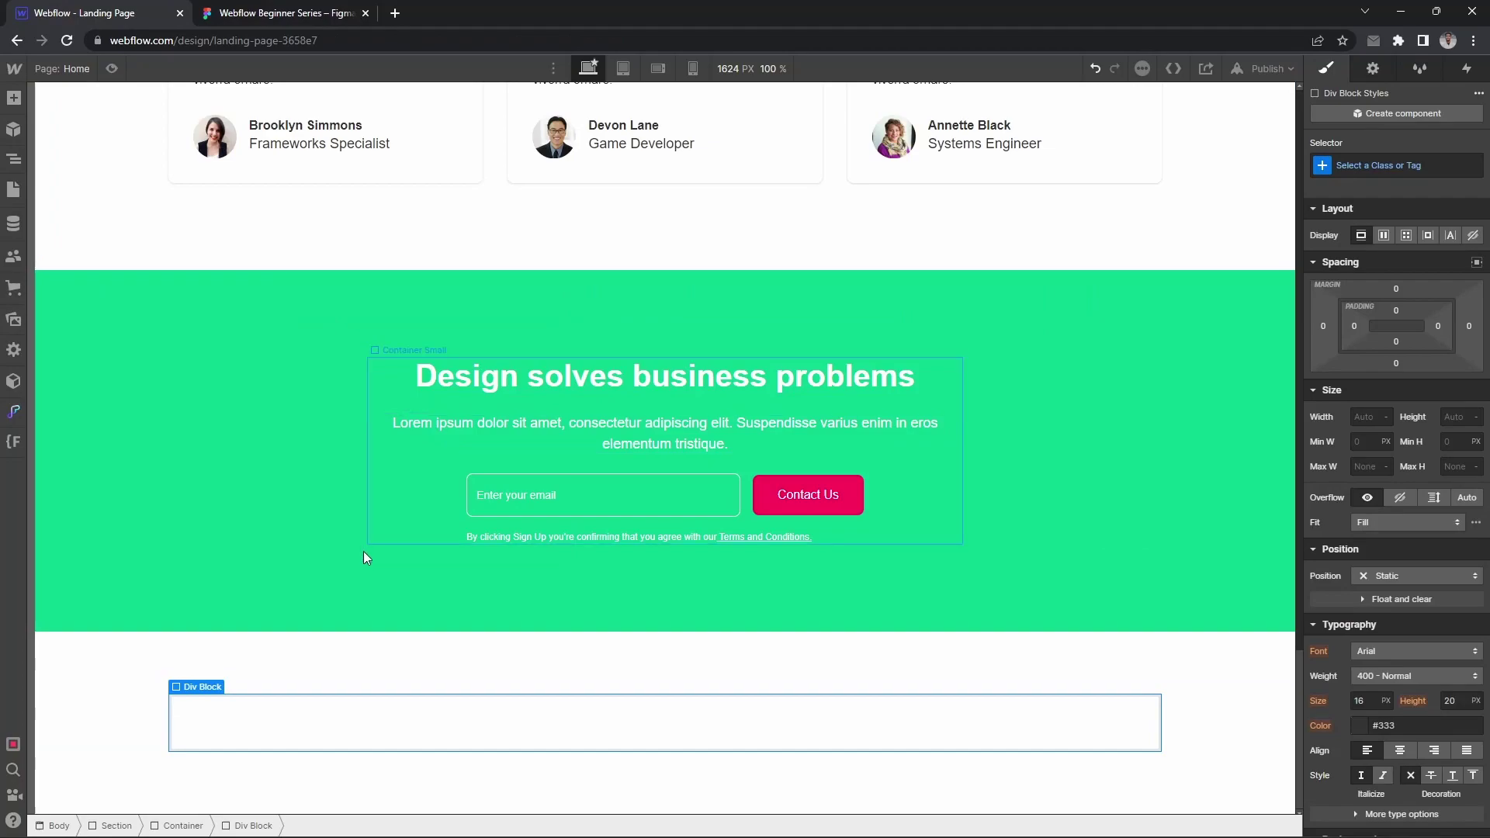
left_click(186, 656)
scroll(1420, 535, "down", 5)
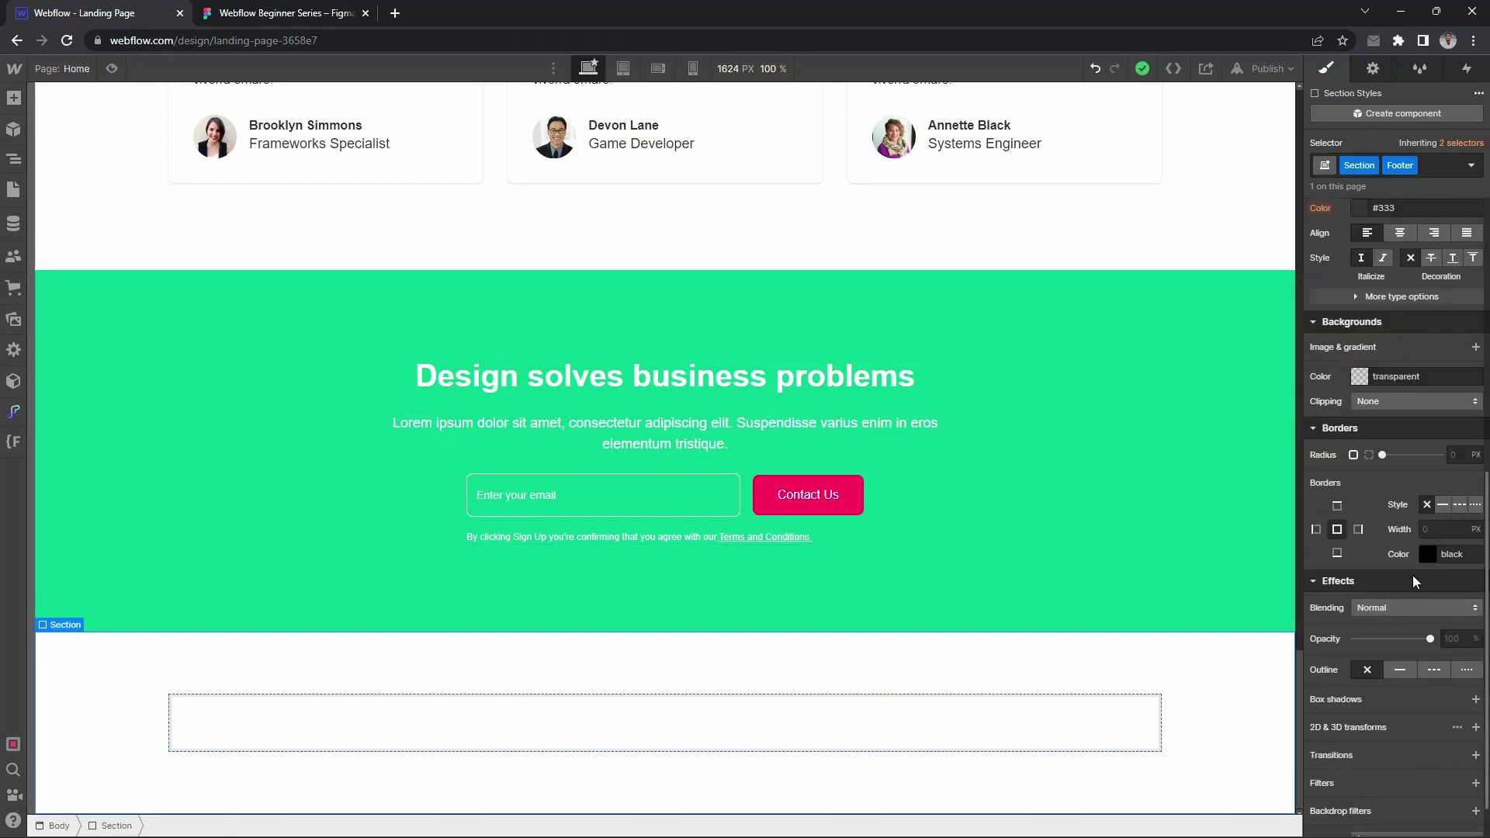
left_click(1360, 376)
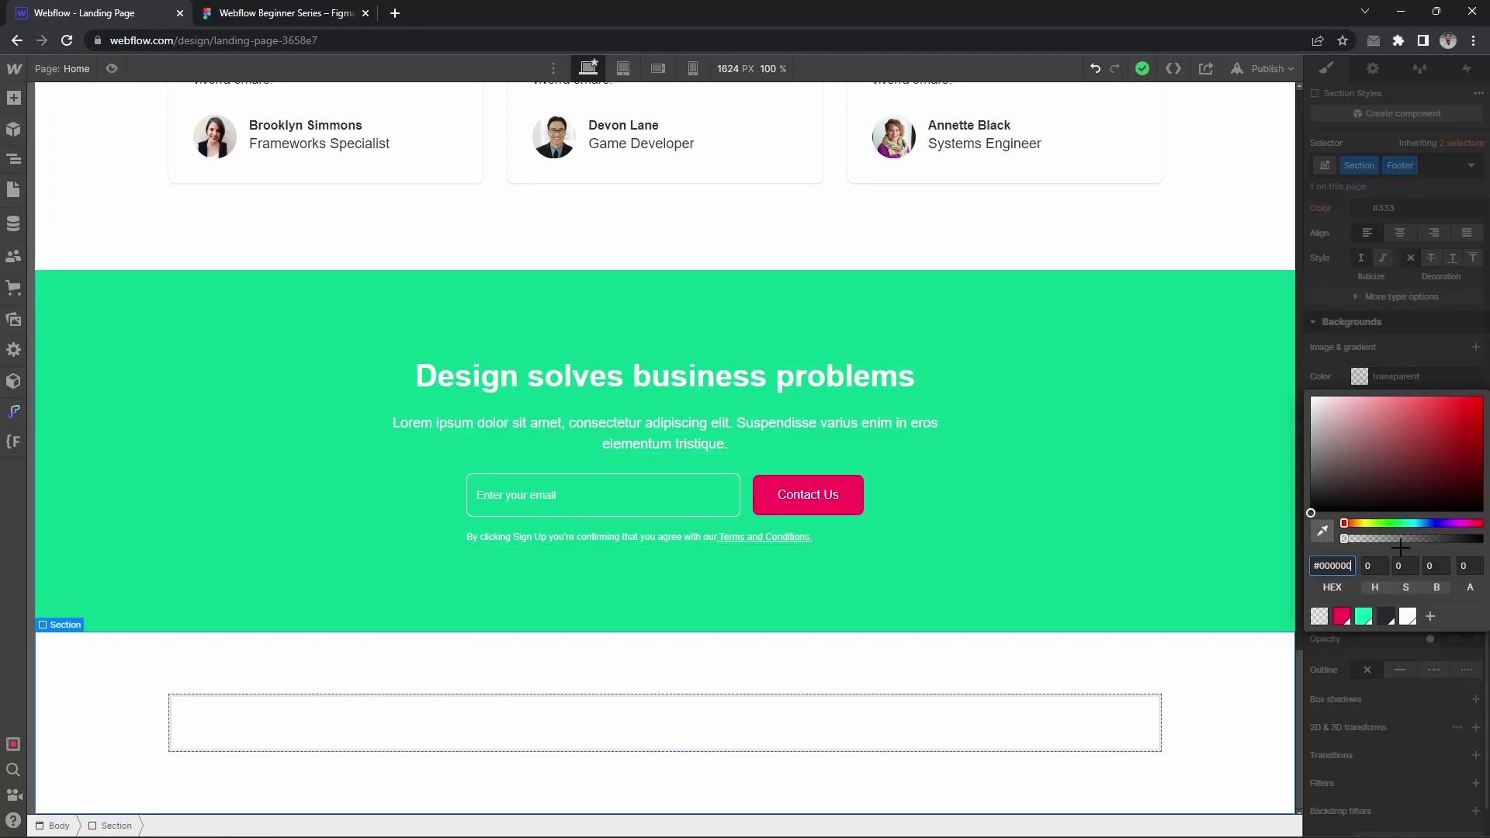
left_click(1386, 617)
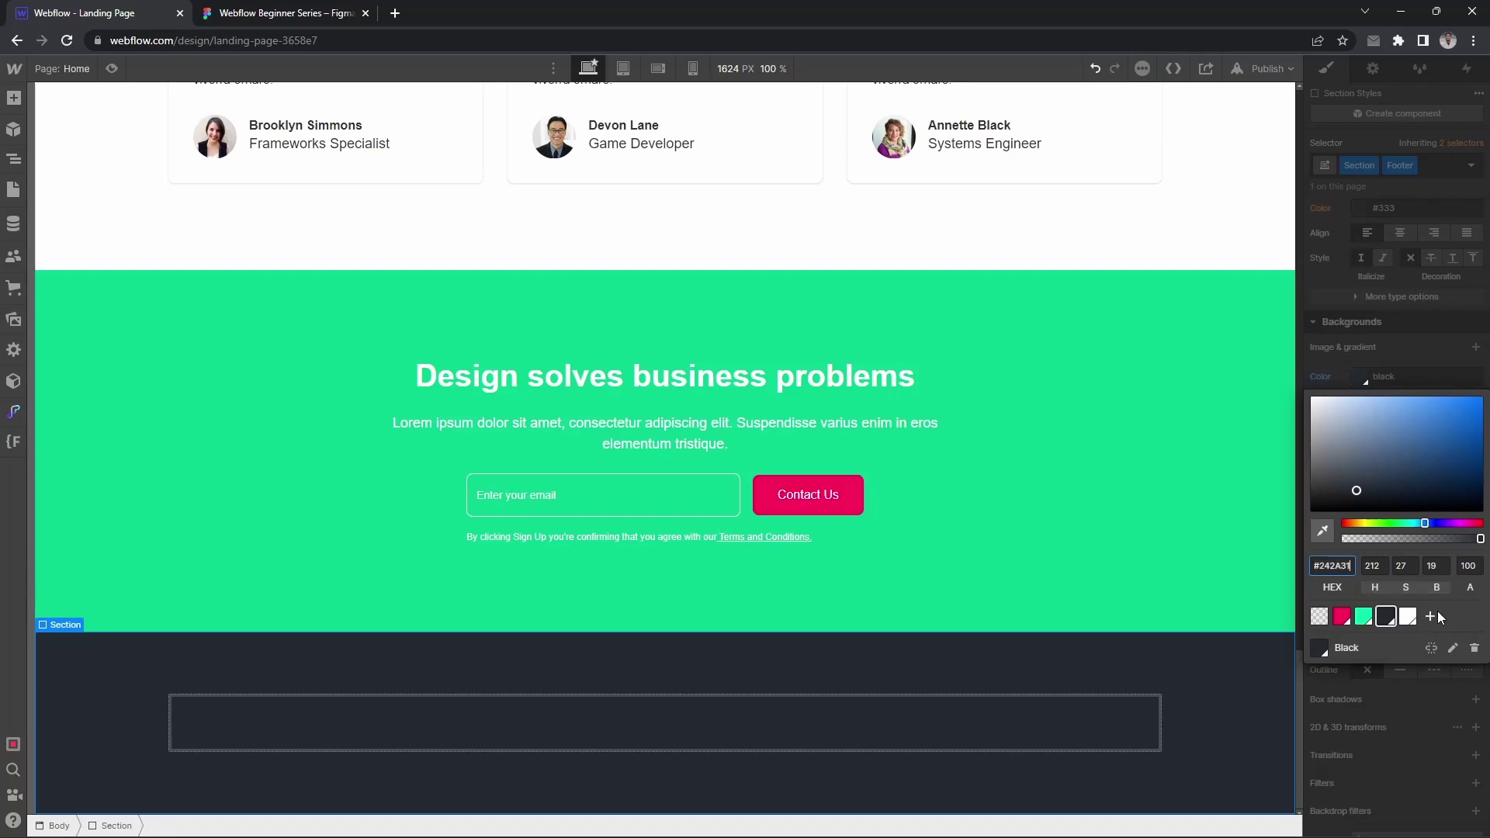
left_click(1387, 329)
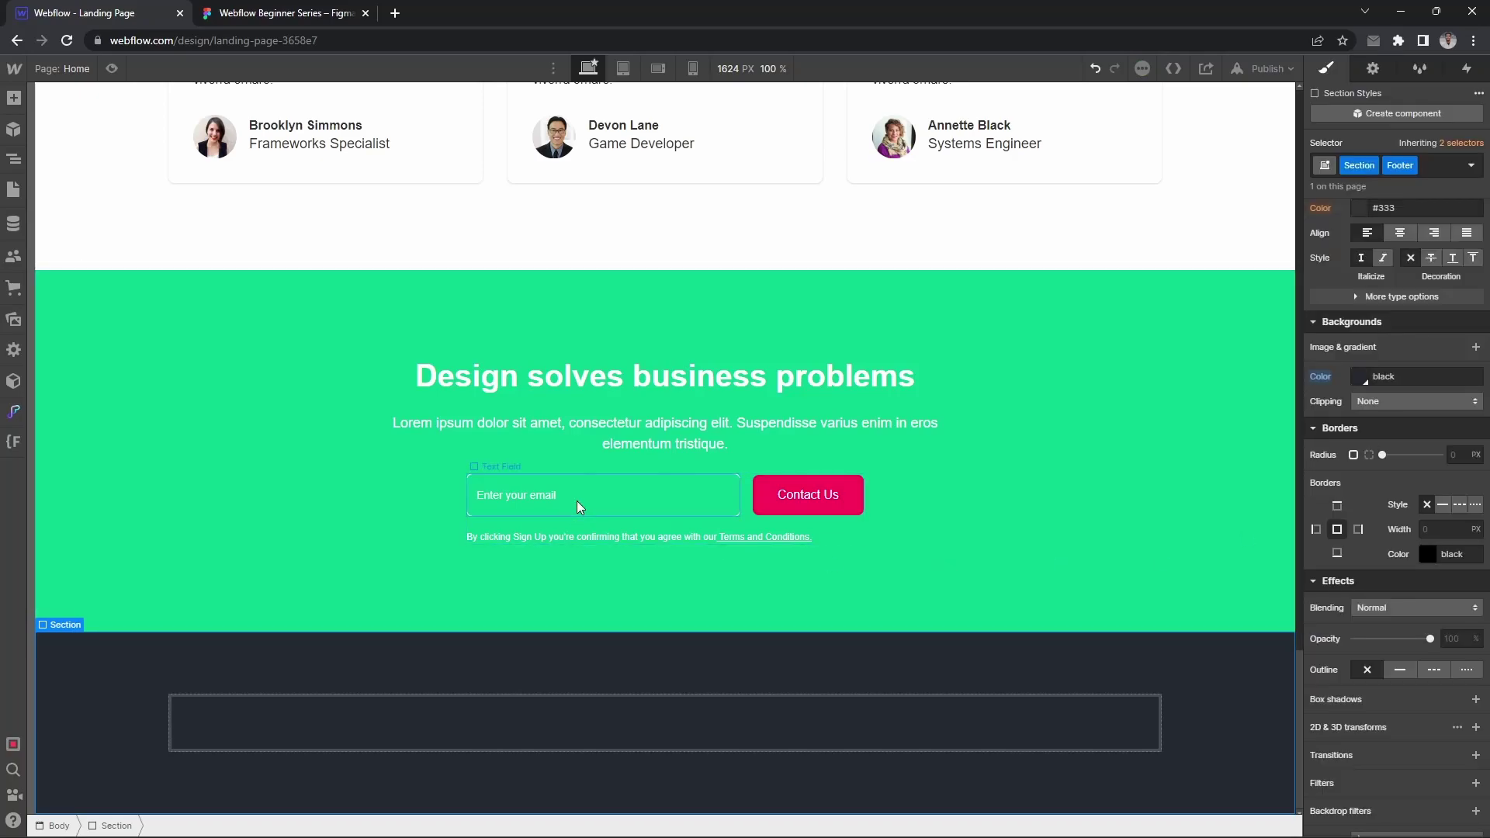
Select the footer's inner div block and re-check the Figma footer's top row layout
left_click(468, 727)
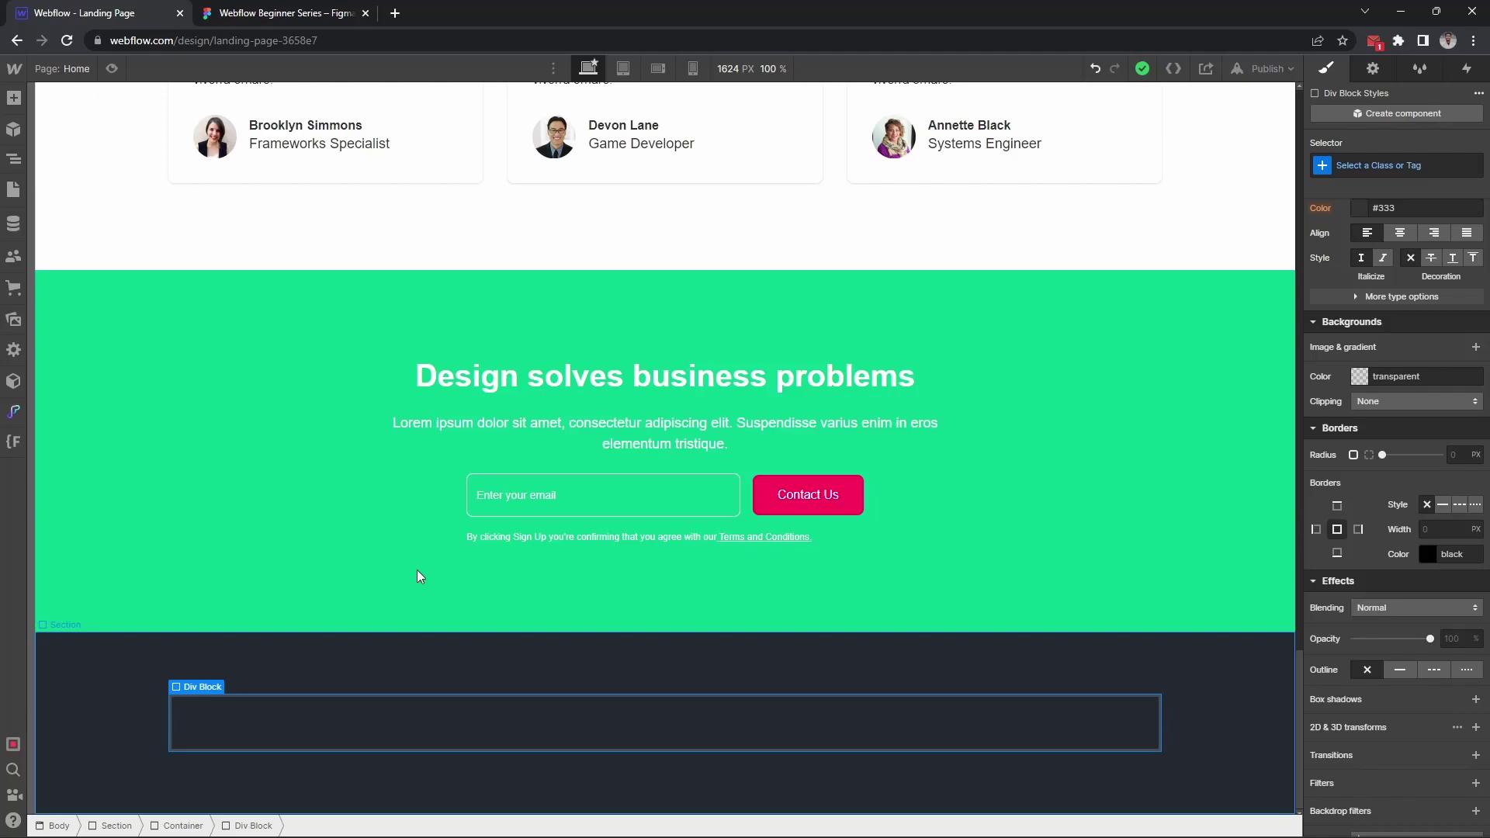
left_click(291, 14)
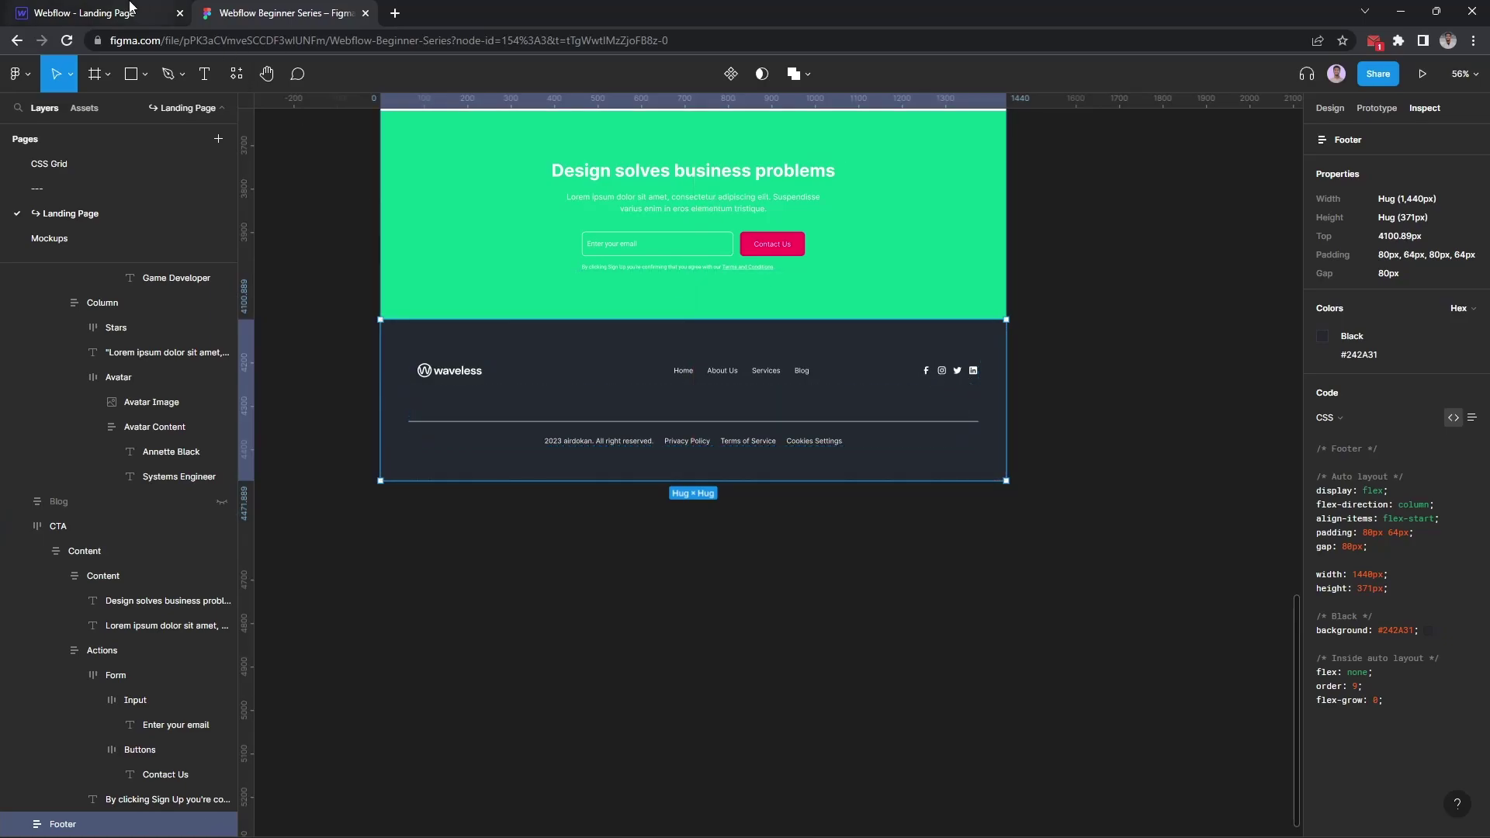
left_click(105, 13)
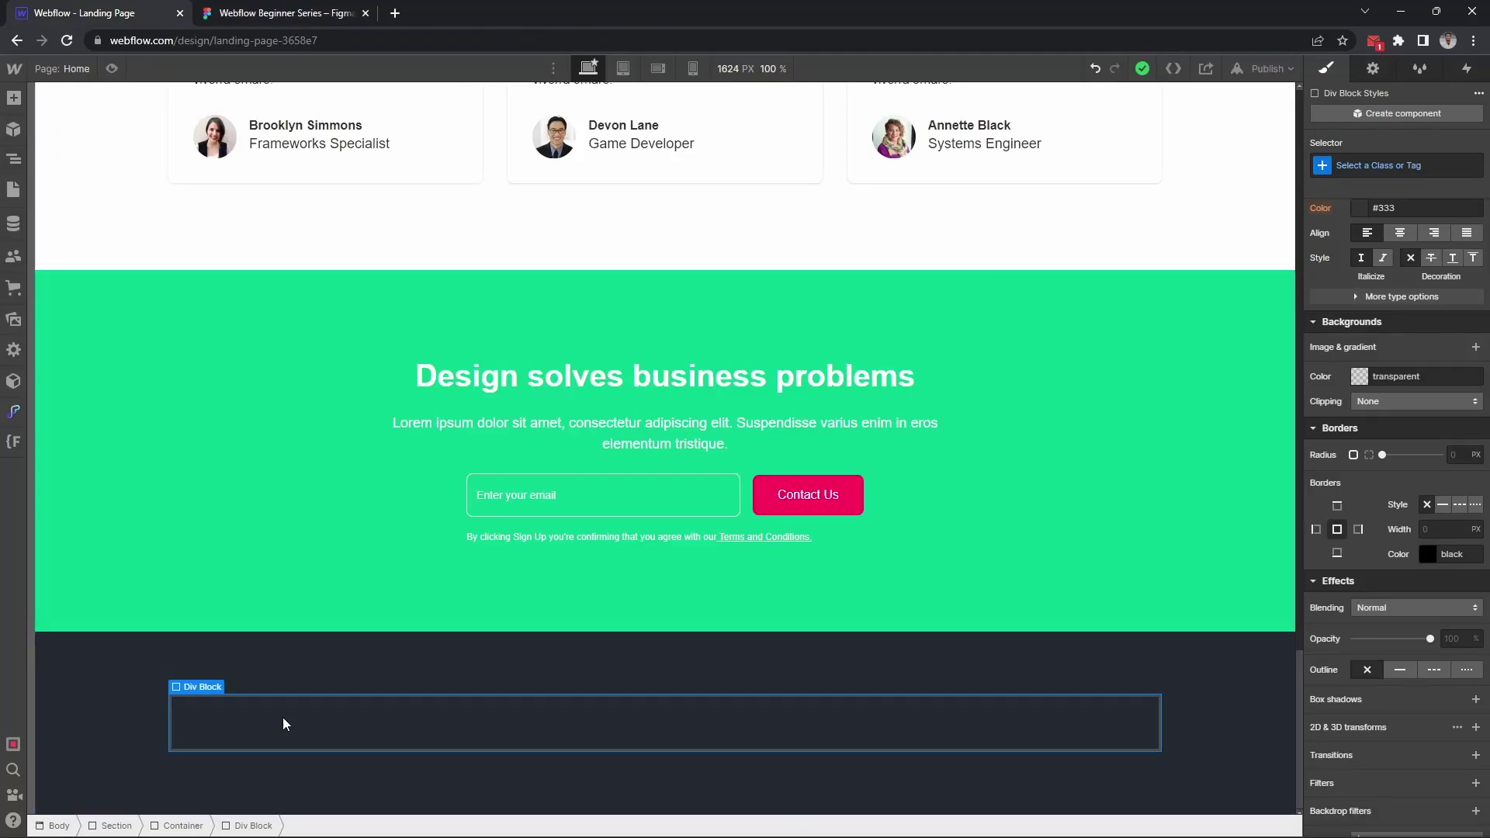
Give the inner footer block the class Footer Top
key("ctrl+Return")
type("Foo")
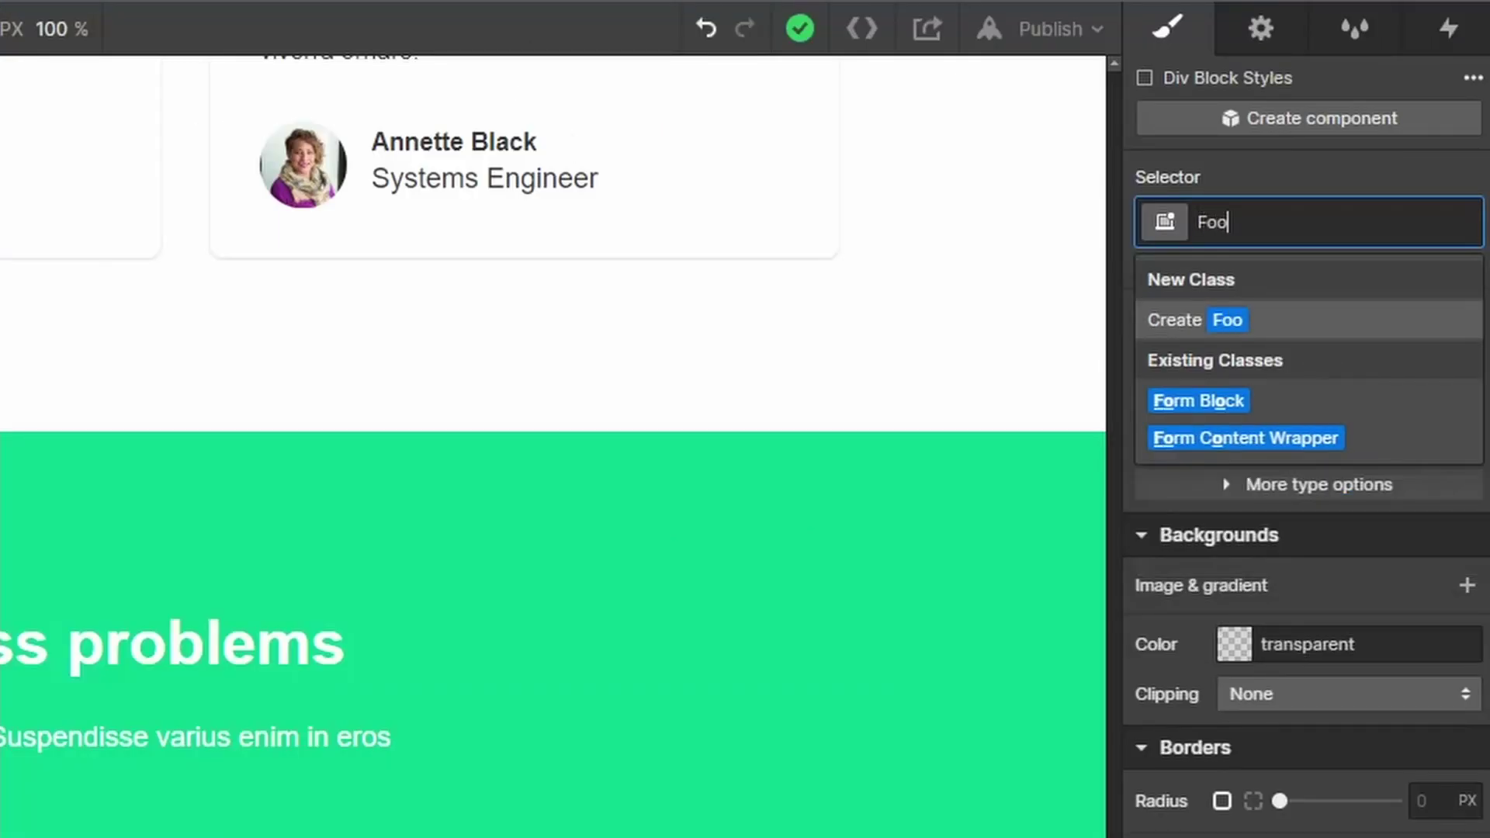
type("ter")
key("ctrl+a")
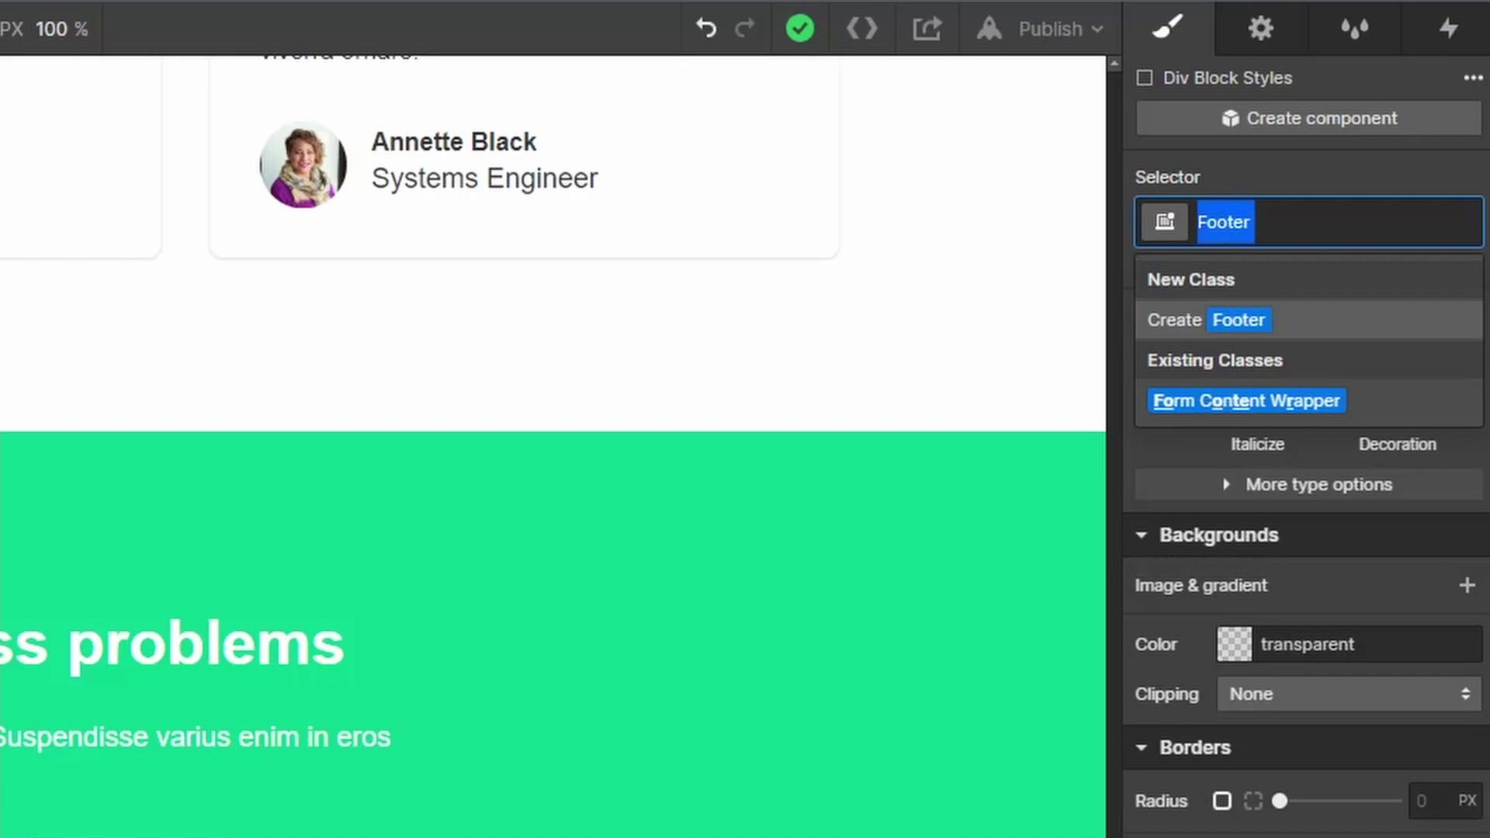
key("Right")
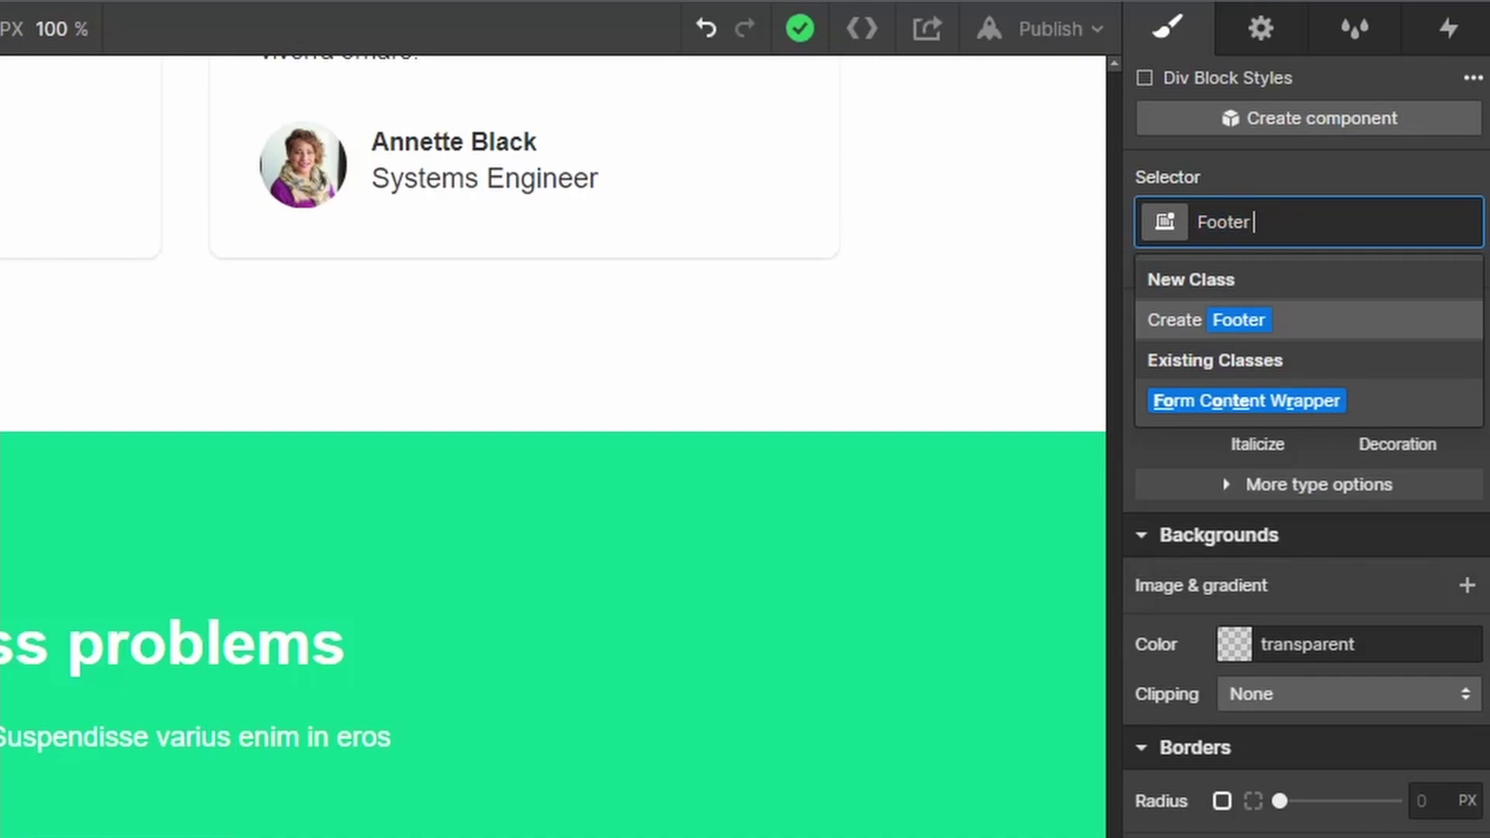
type("T")
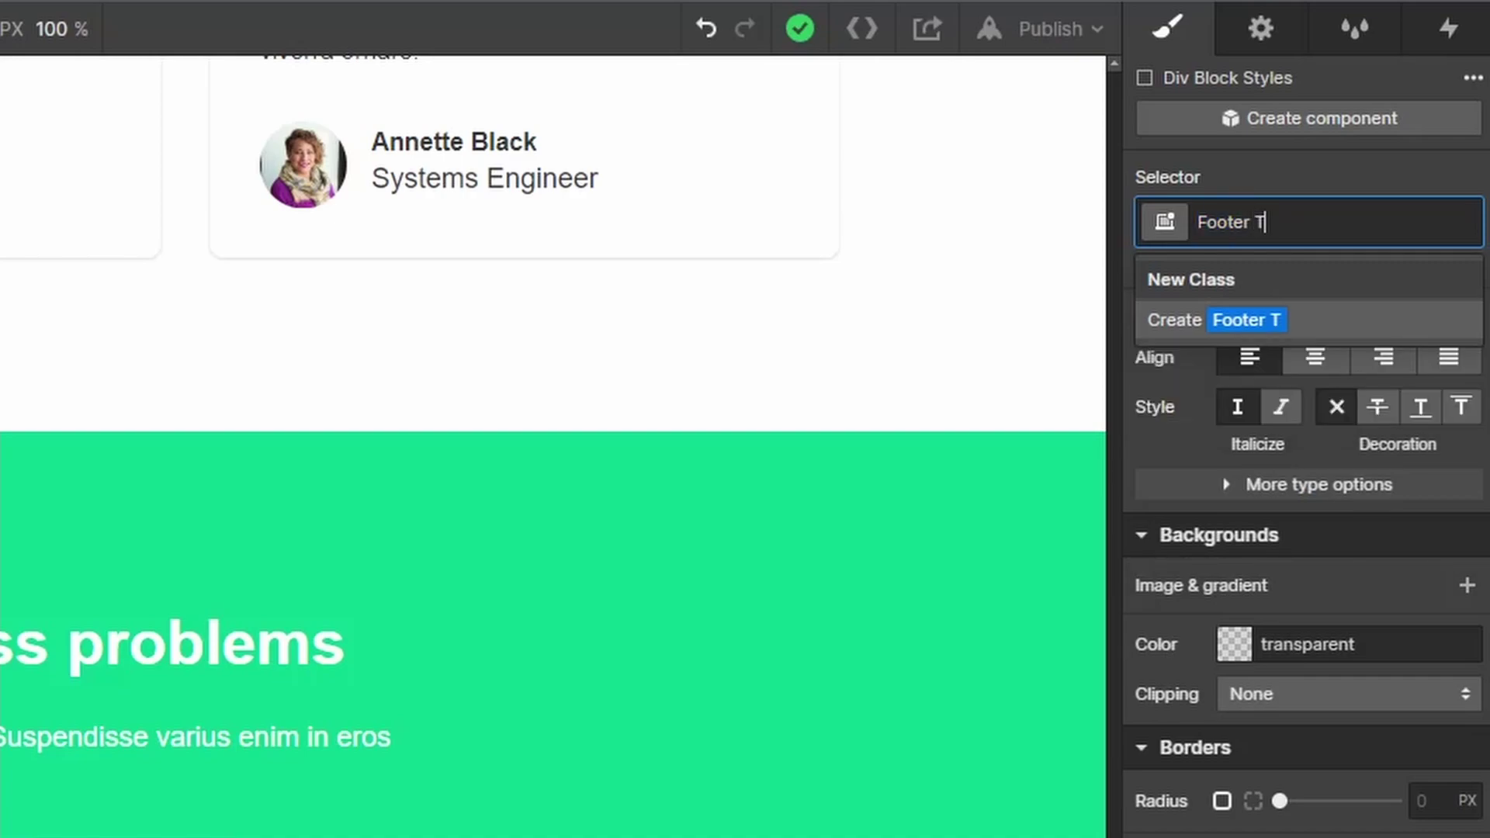
type("op")
key("Return")
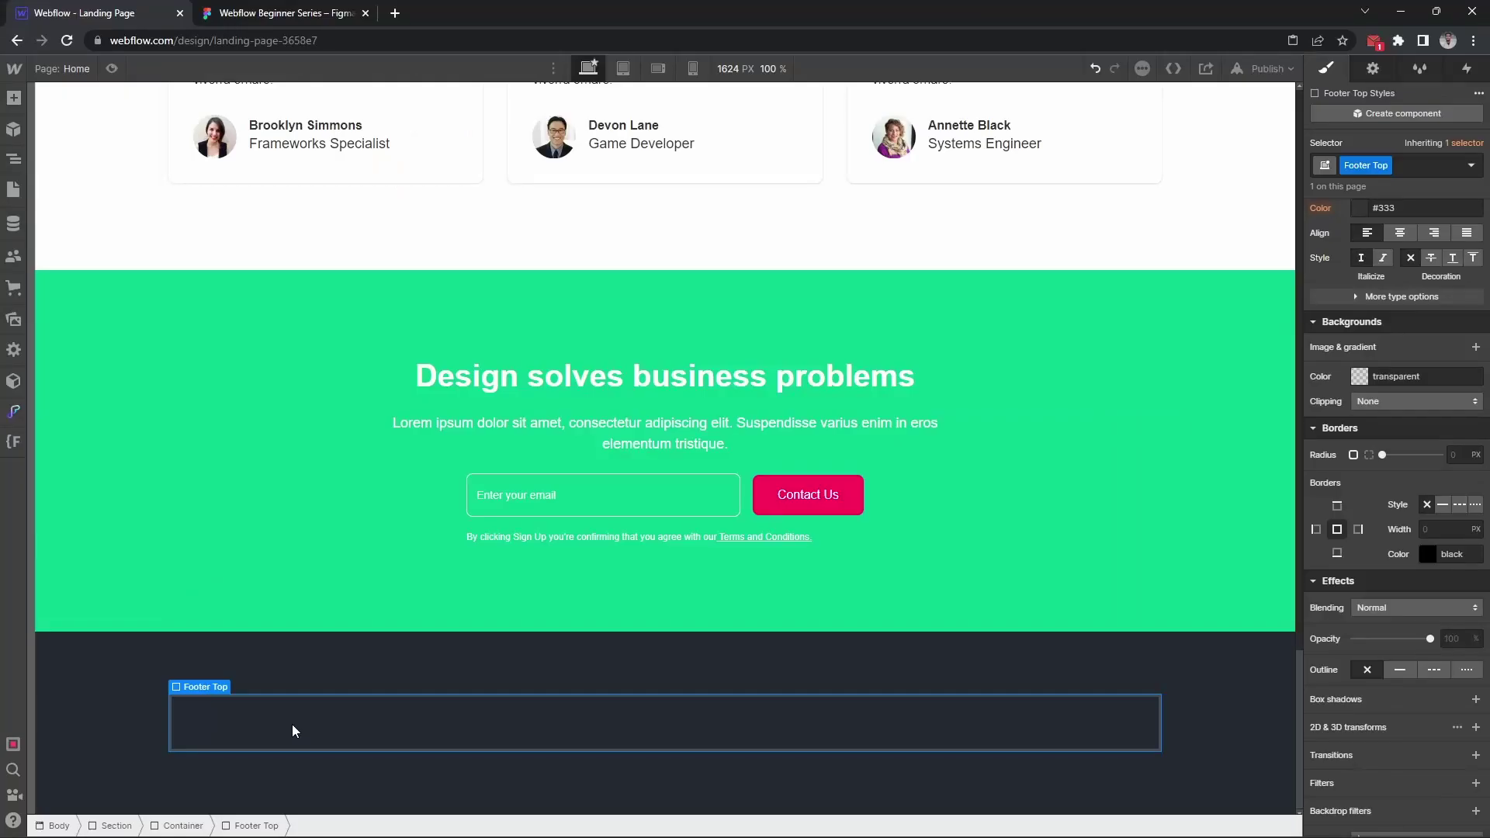
Insert a link block classed Footer Brand inside Footer Top
key("ctrl+e")
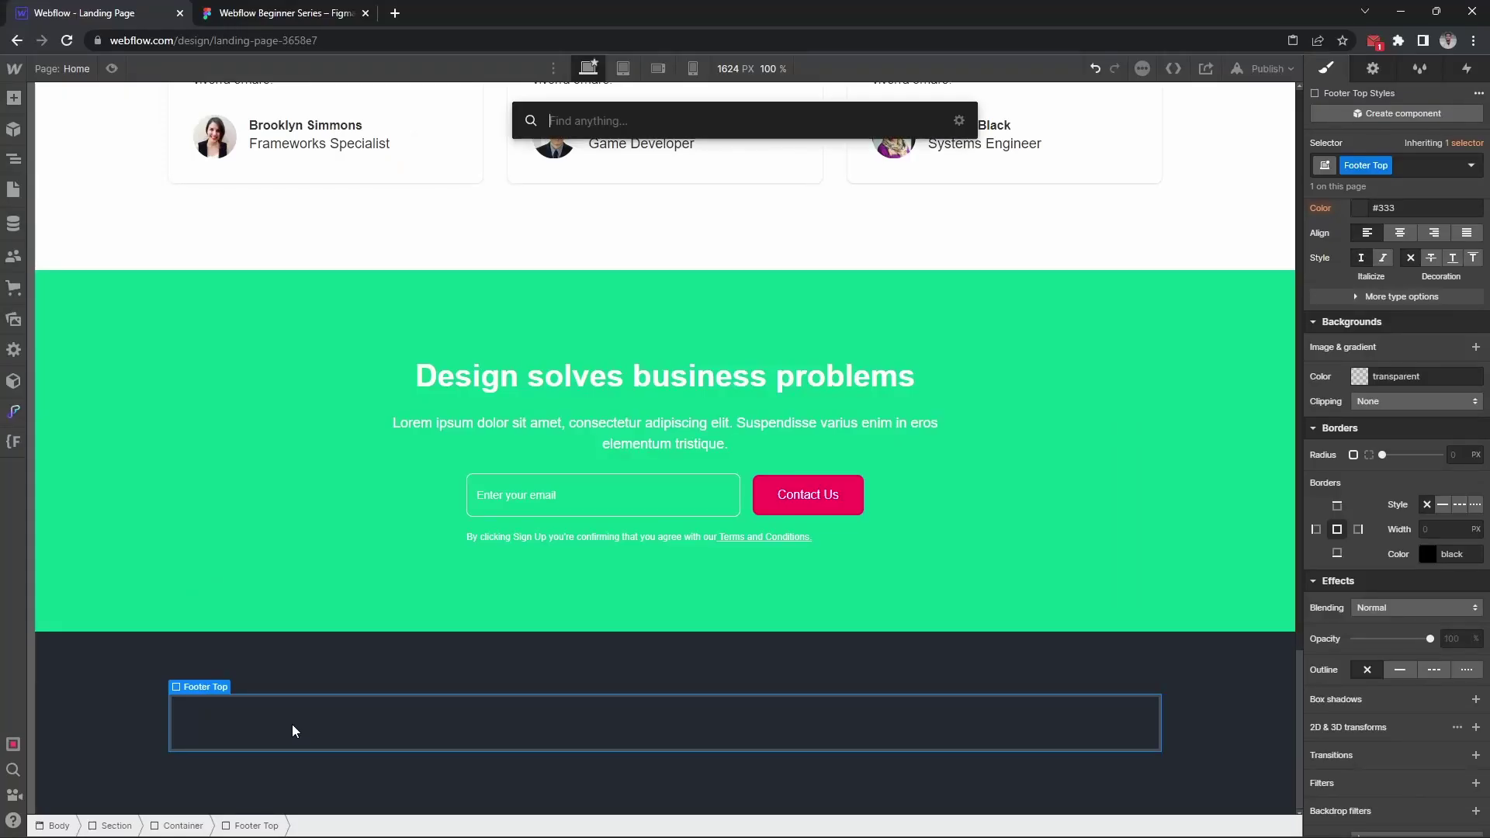
type("lin")
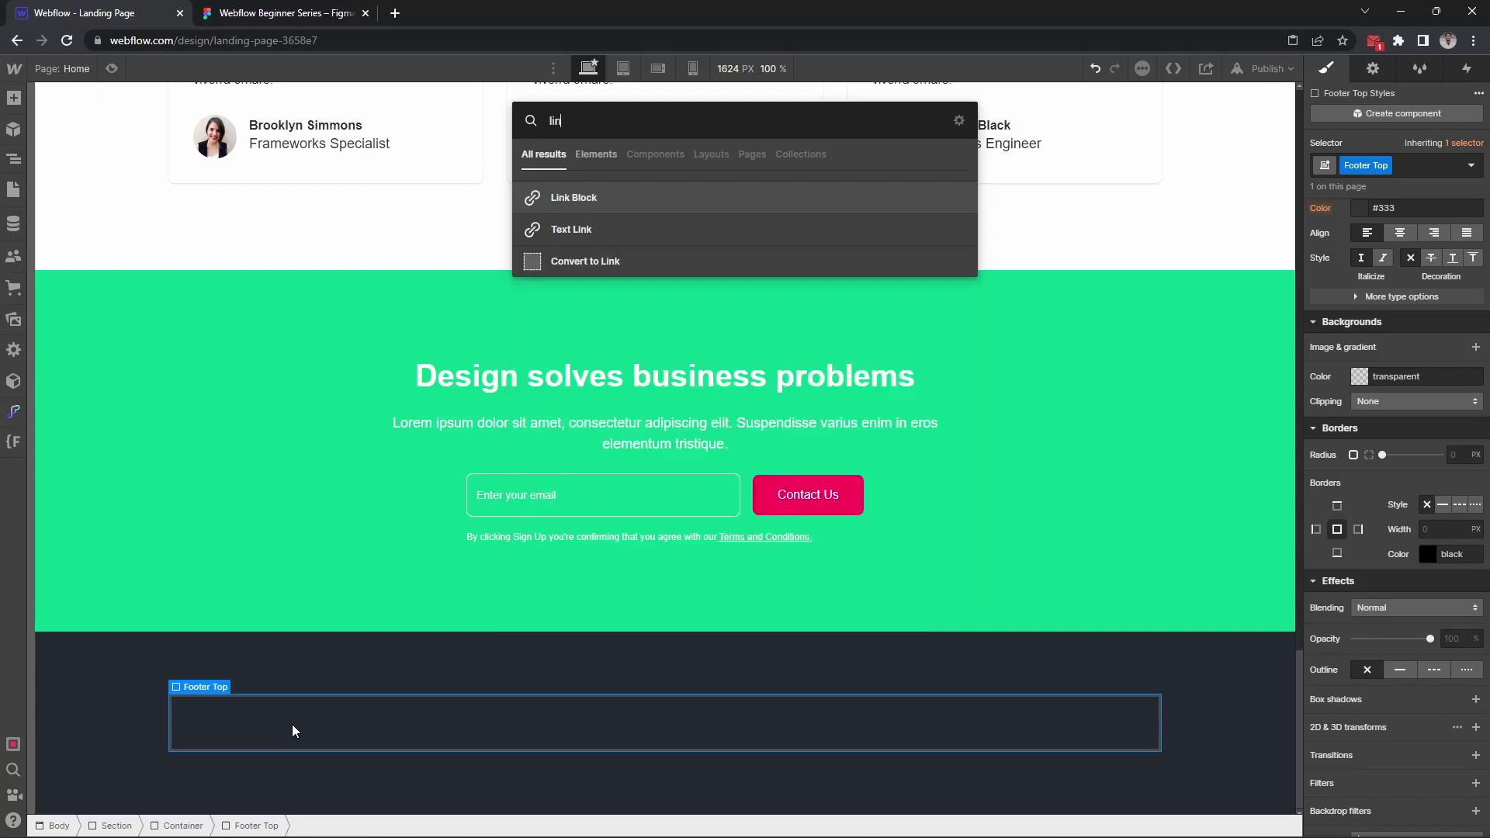
type("k")
key("Return")
key("ctrl+Return")
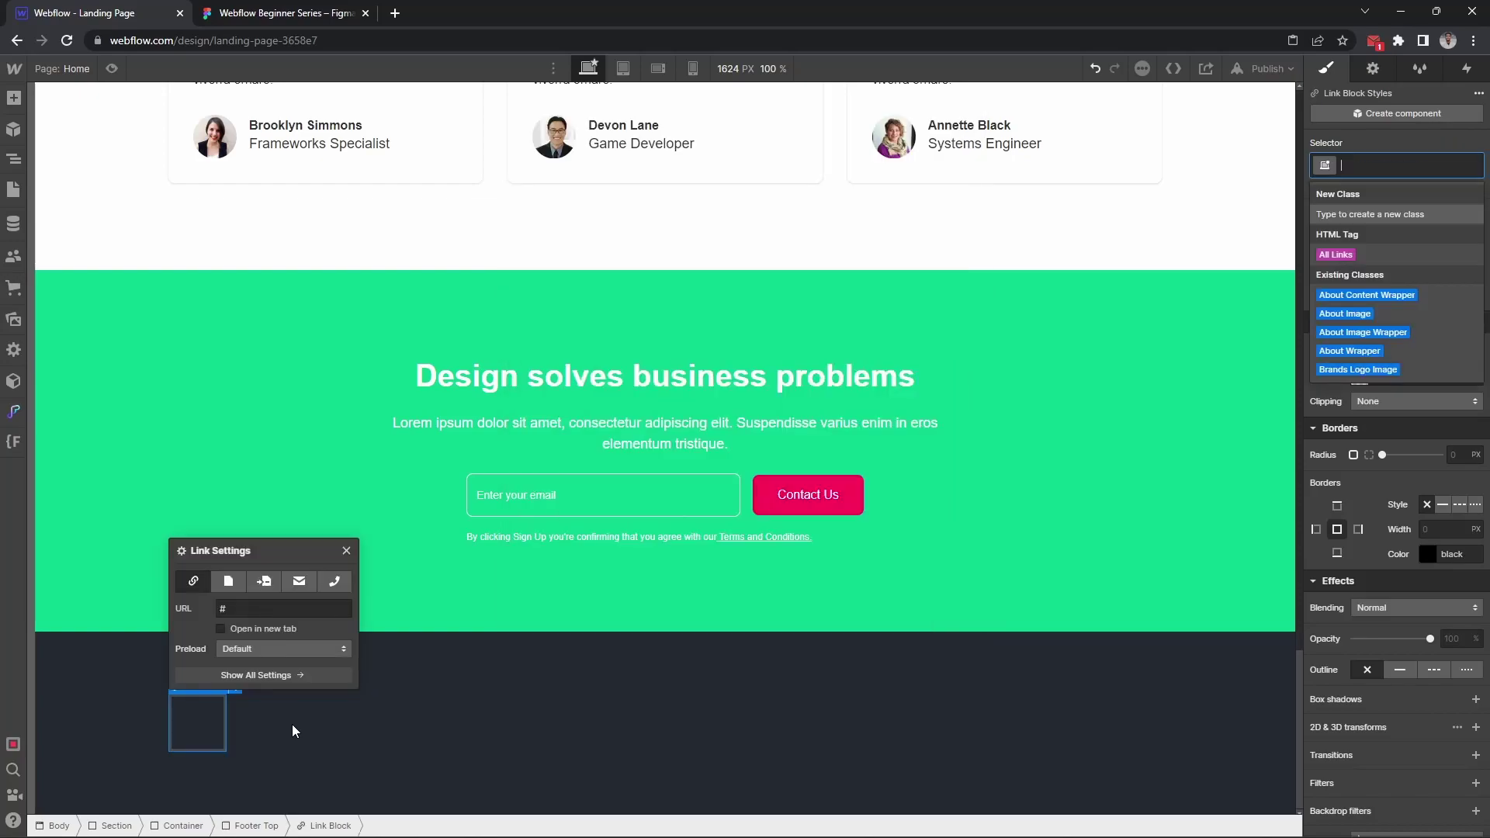
type("Footer ")
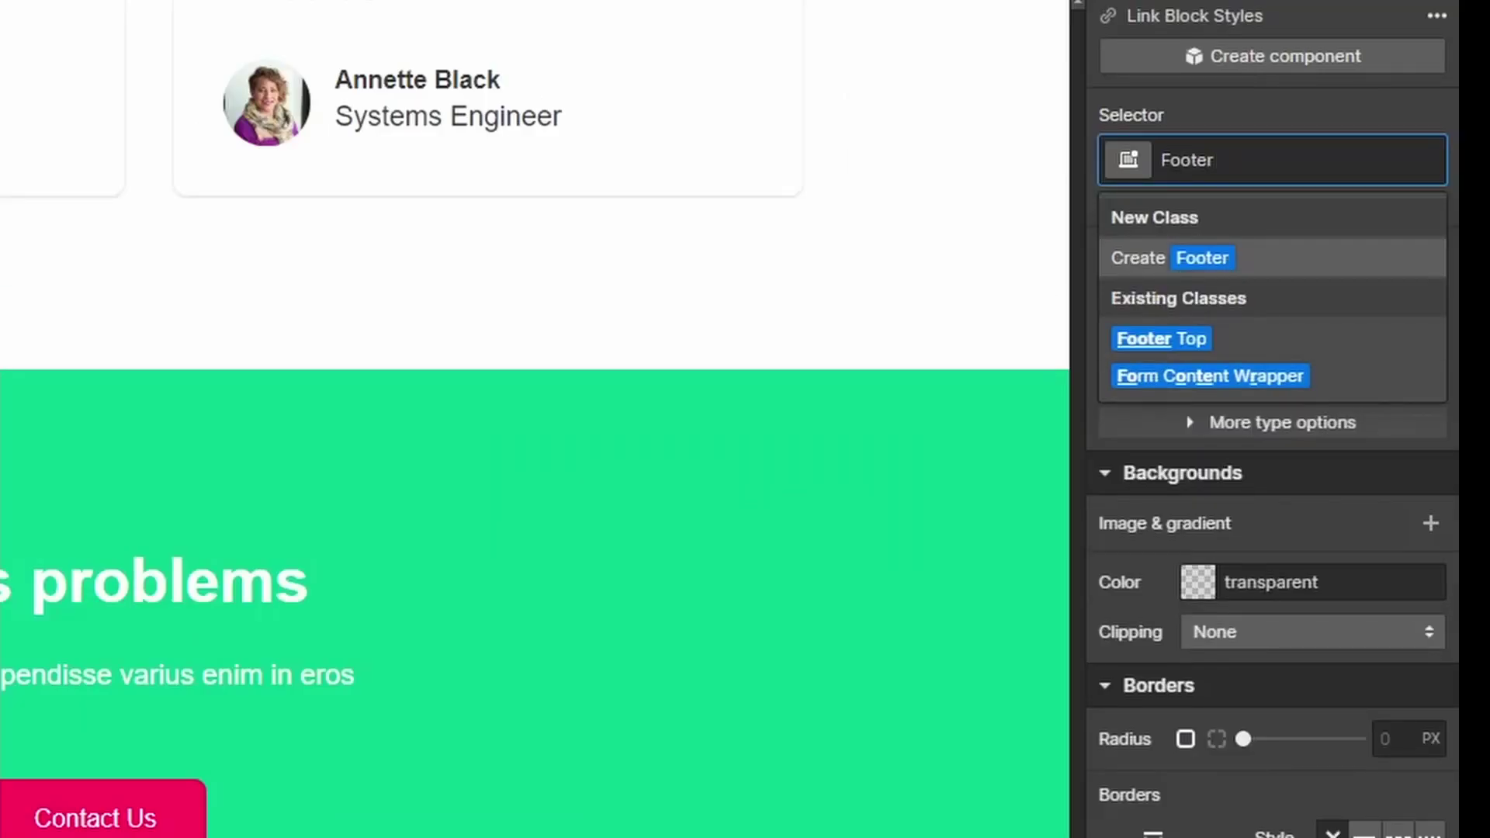
type("Brand")
key("Return")
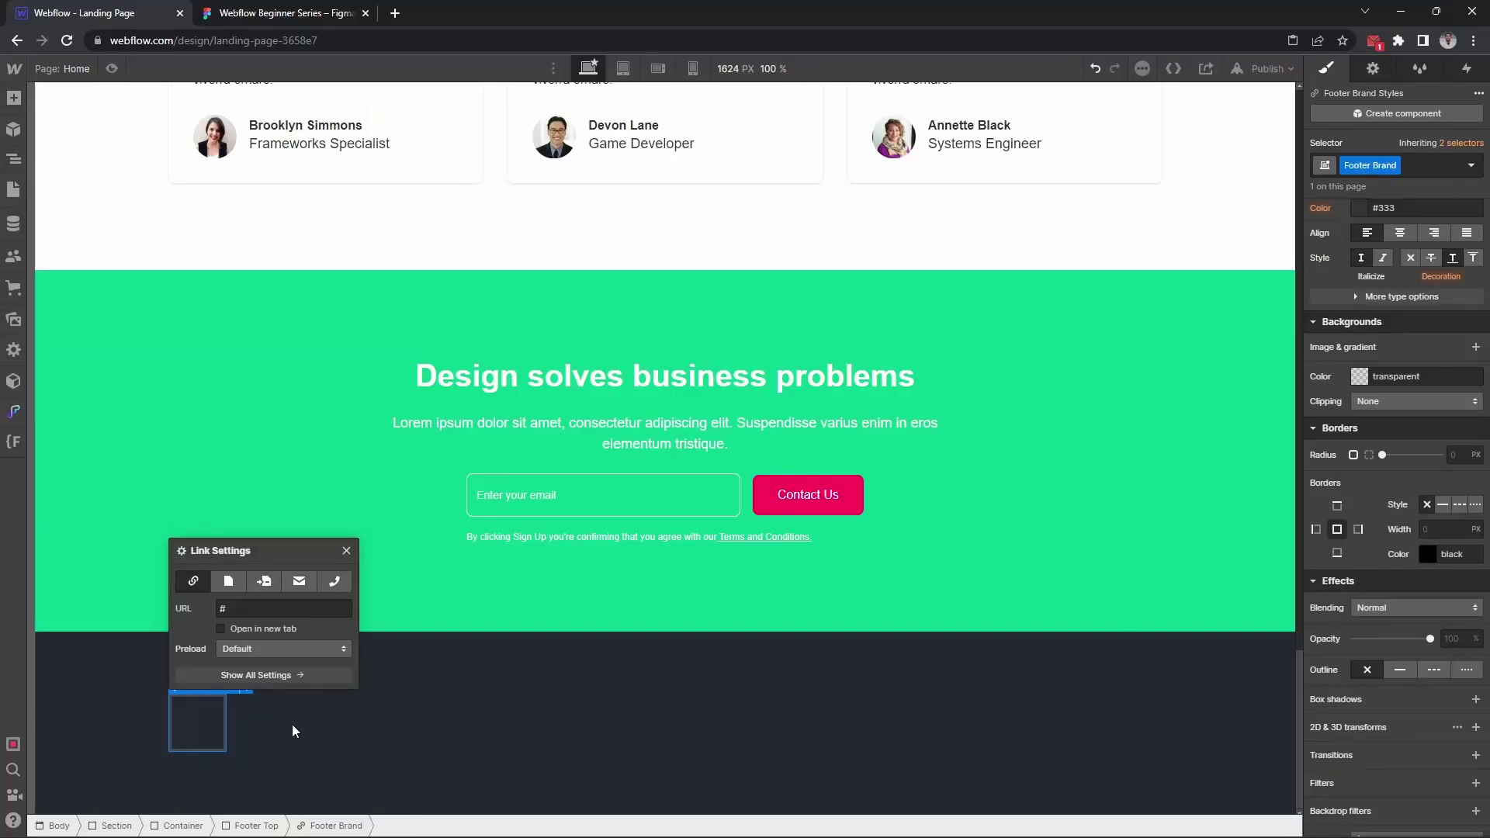
Add an image classed Footer Logo inside the Footer Brand link
key("ctrl+e")
type("imag")
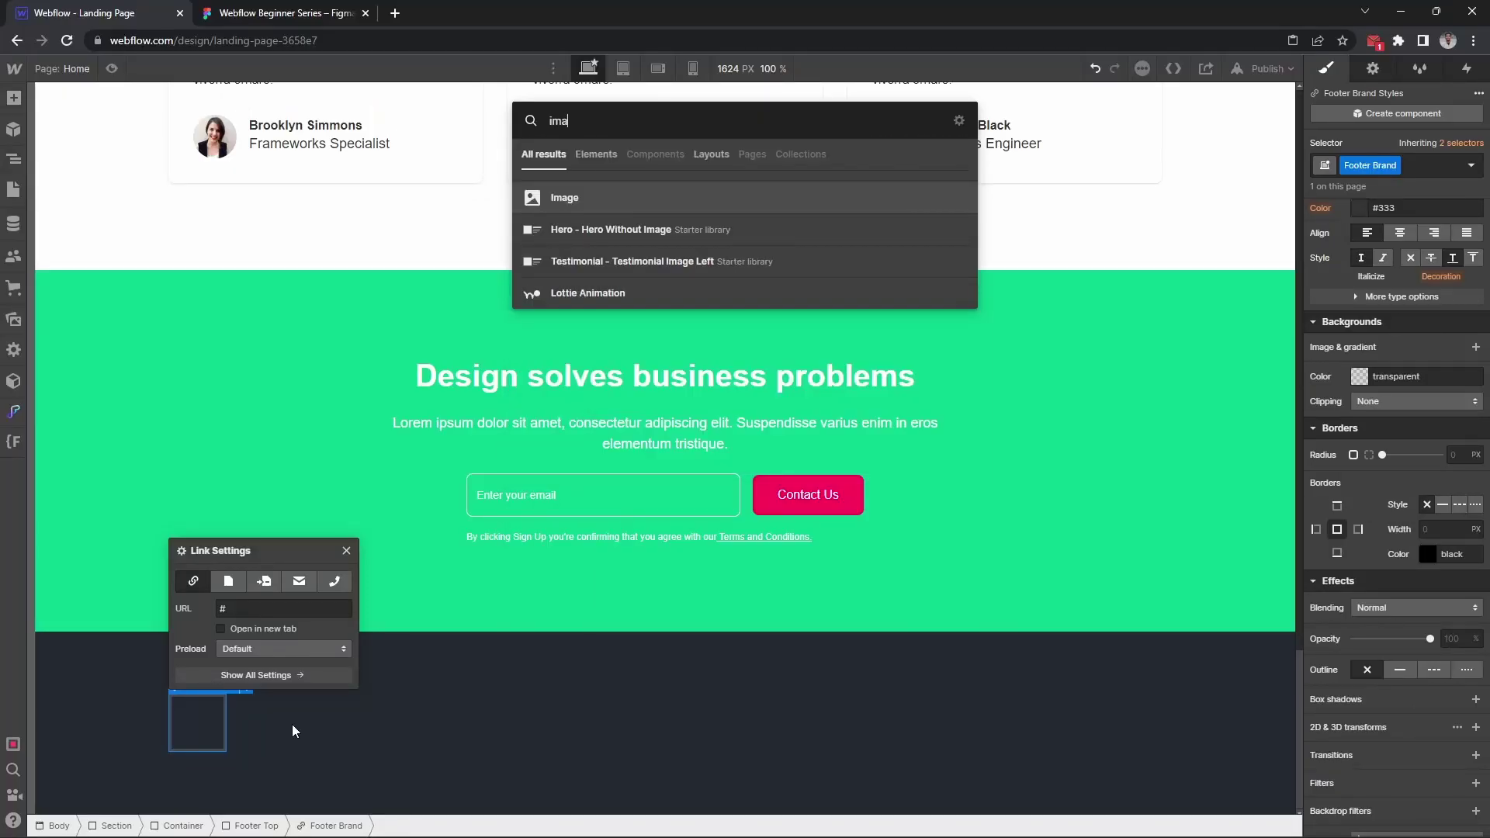
type("e")
key("Return")
key("ctrl+Return")
type("Footer")
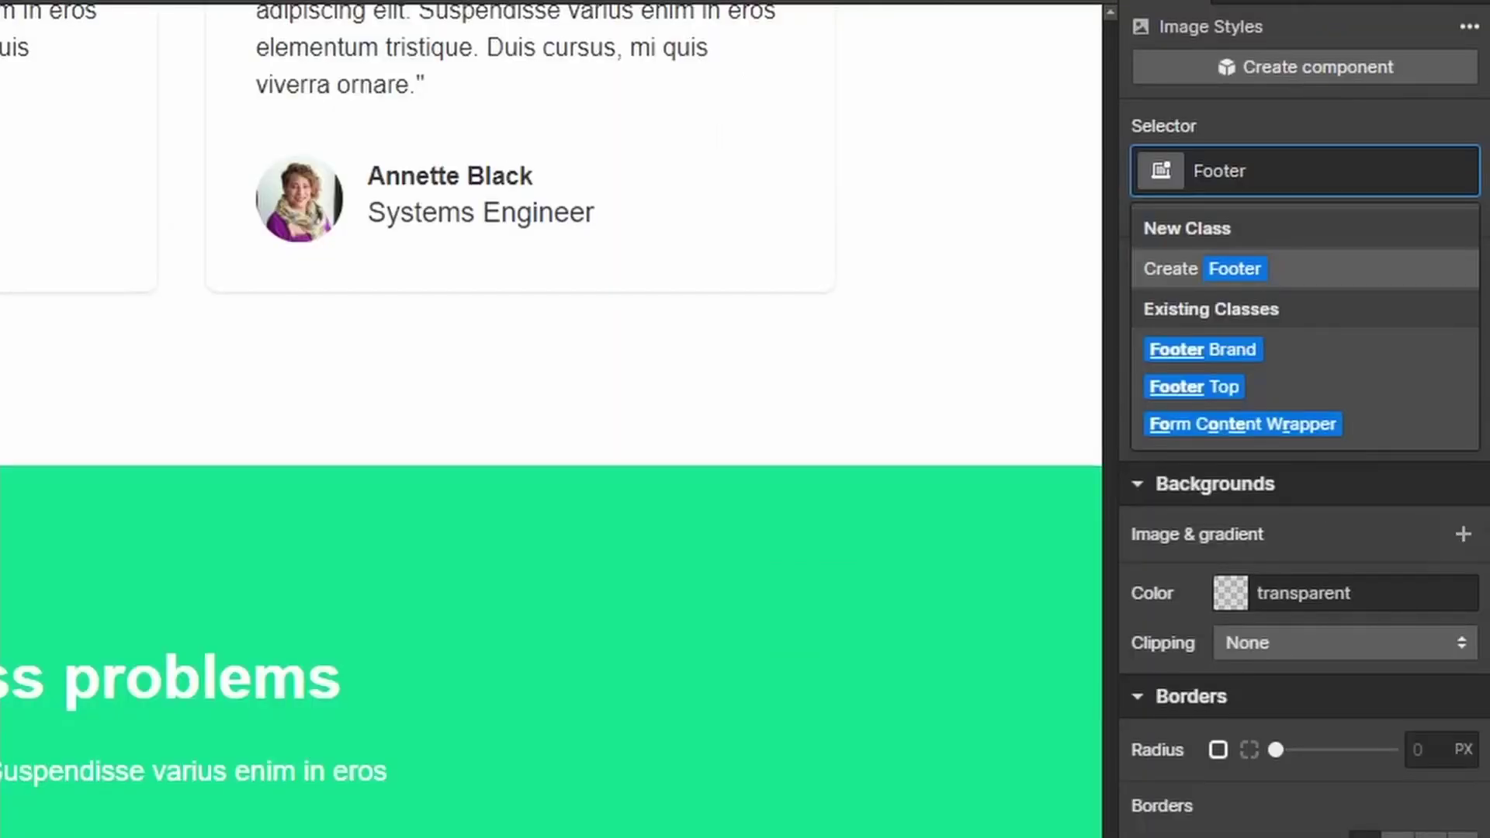
type(" Logo")
key("Return")
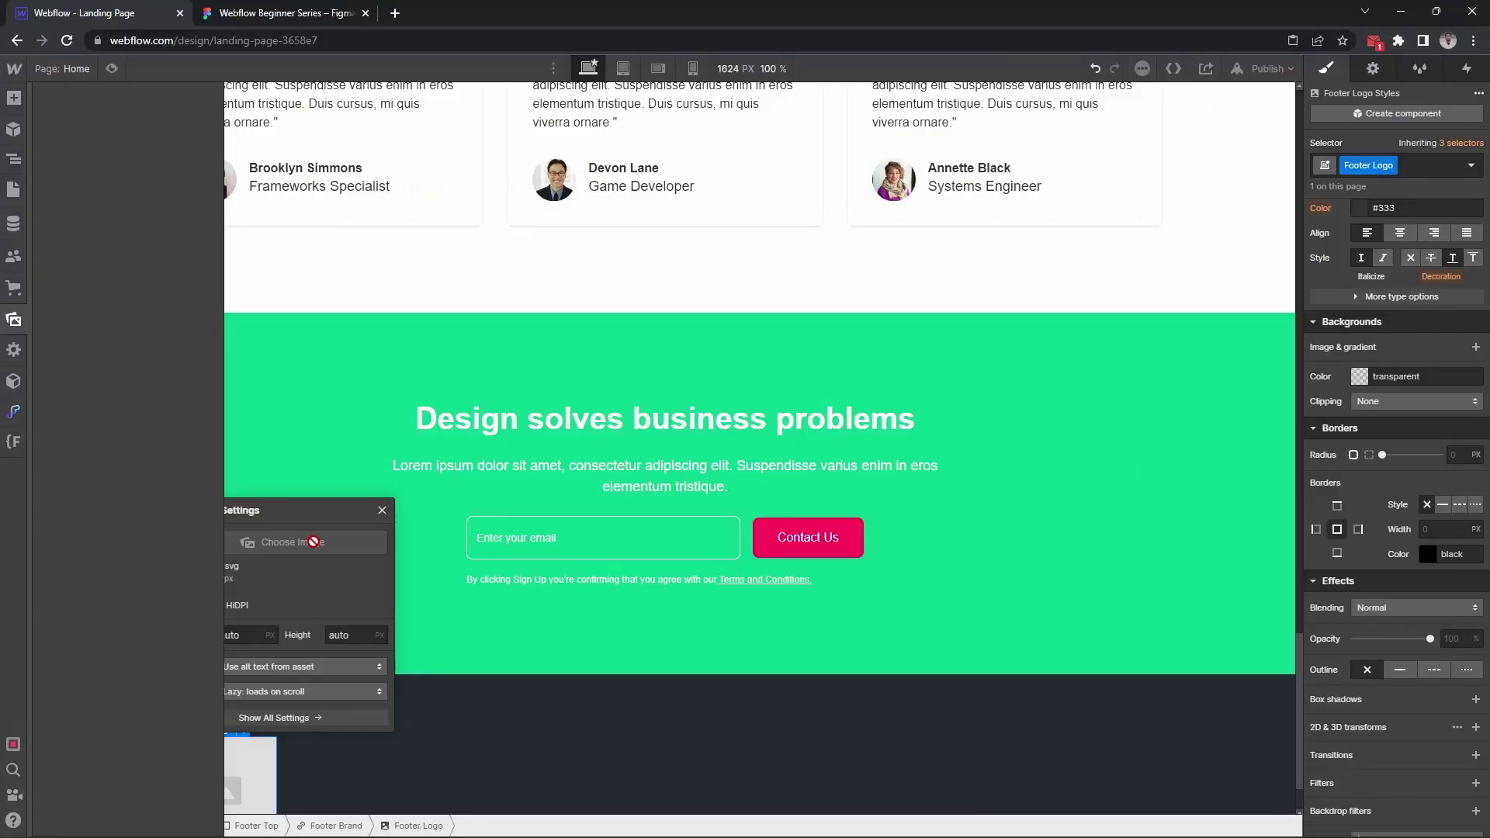
Set the Footer Logo image to the waveless logo asset and compare with Figma
left_click(292, 542)
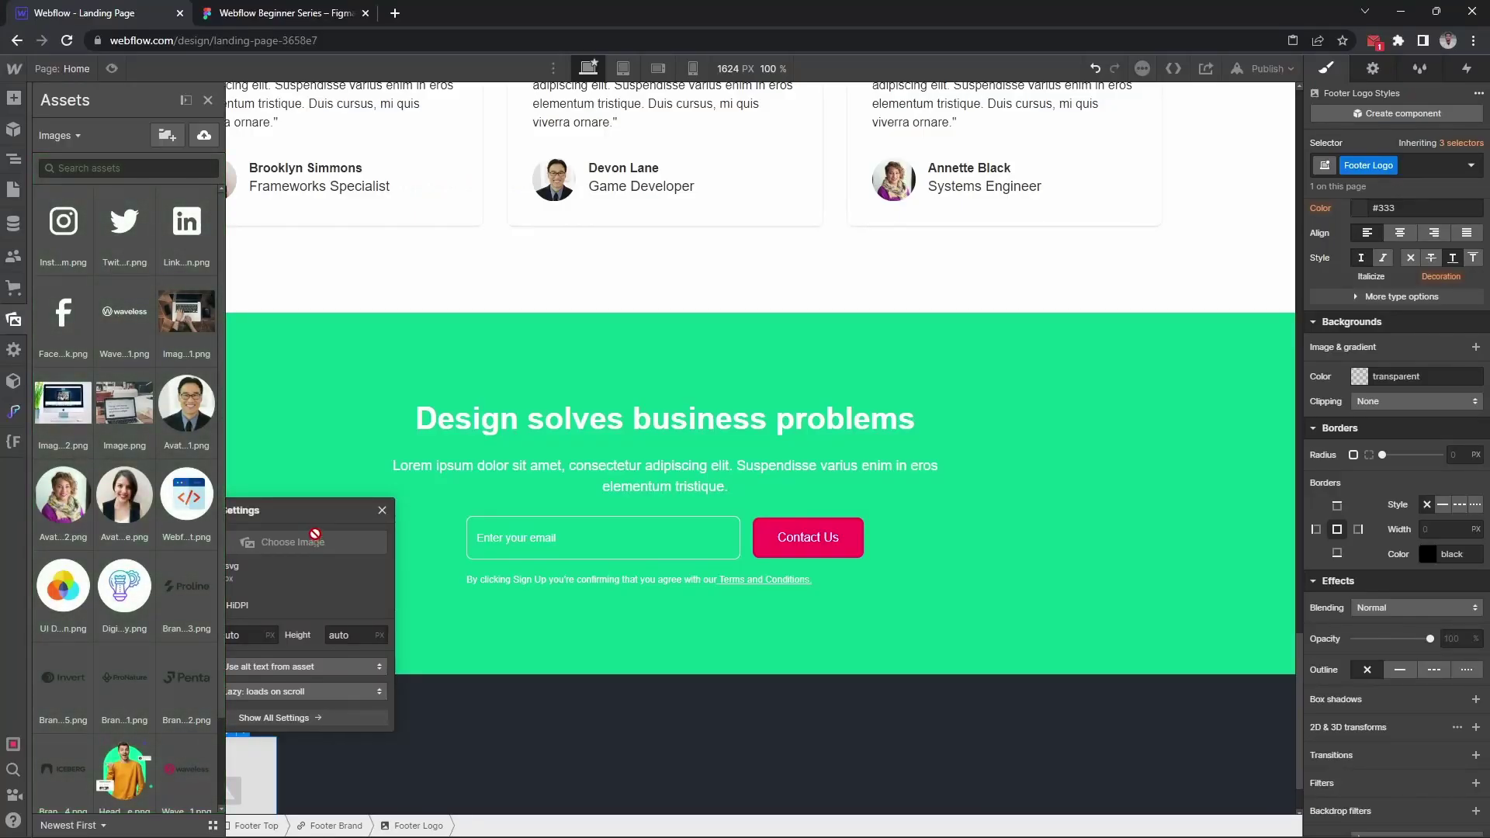
left_click(117, 300)
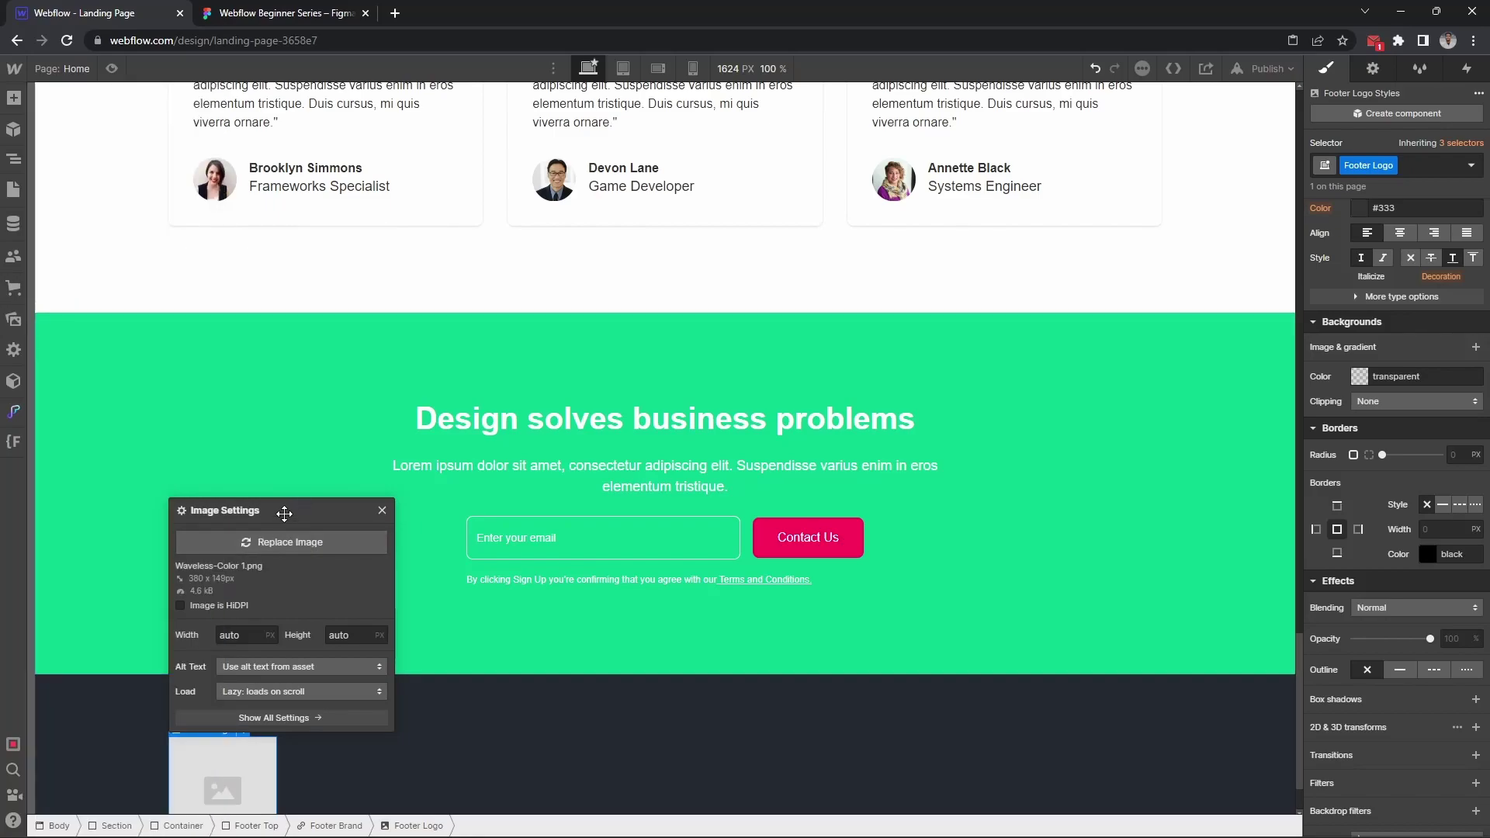
left_click_drag(283, 513, 762, 322)
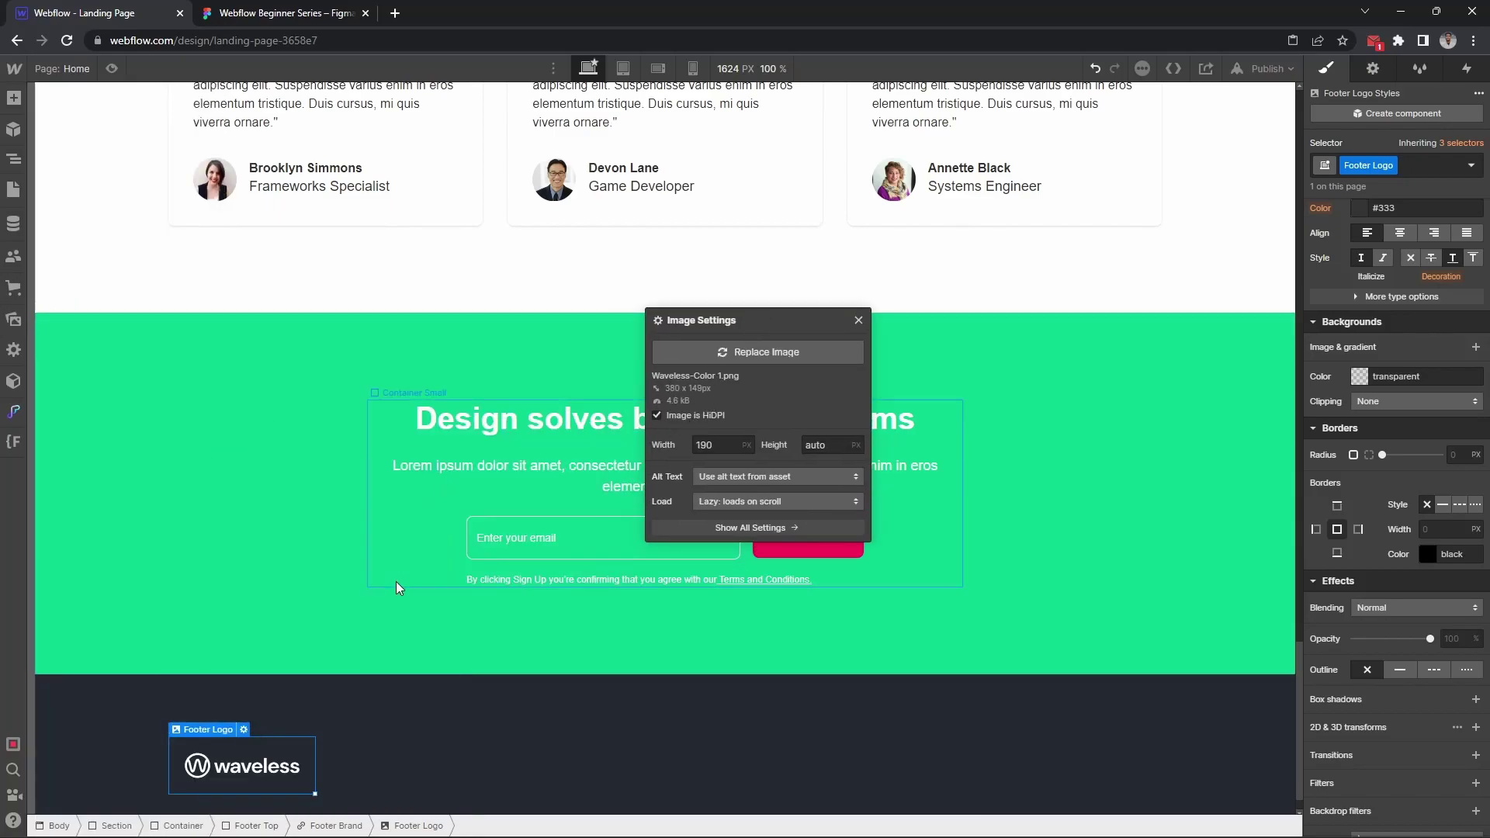
left_click(395, 652)
left_click(296, 766)
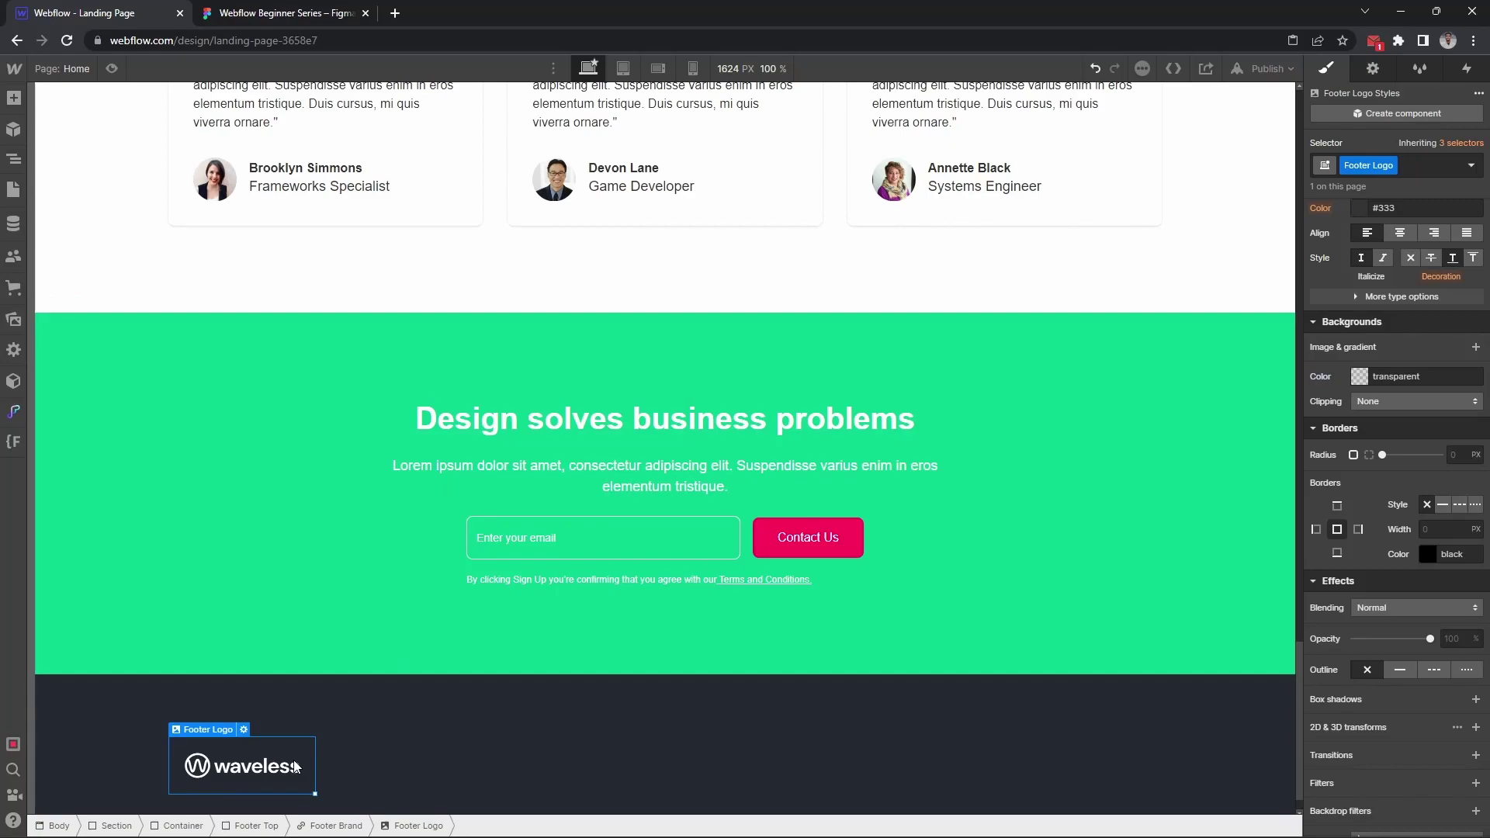
key("ctrl+Tab")
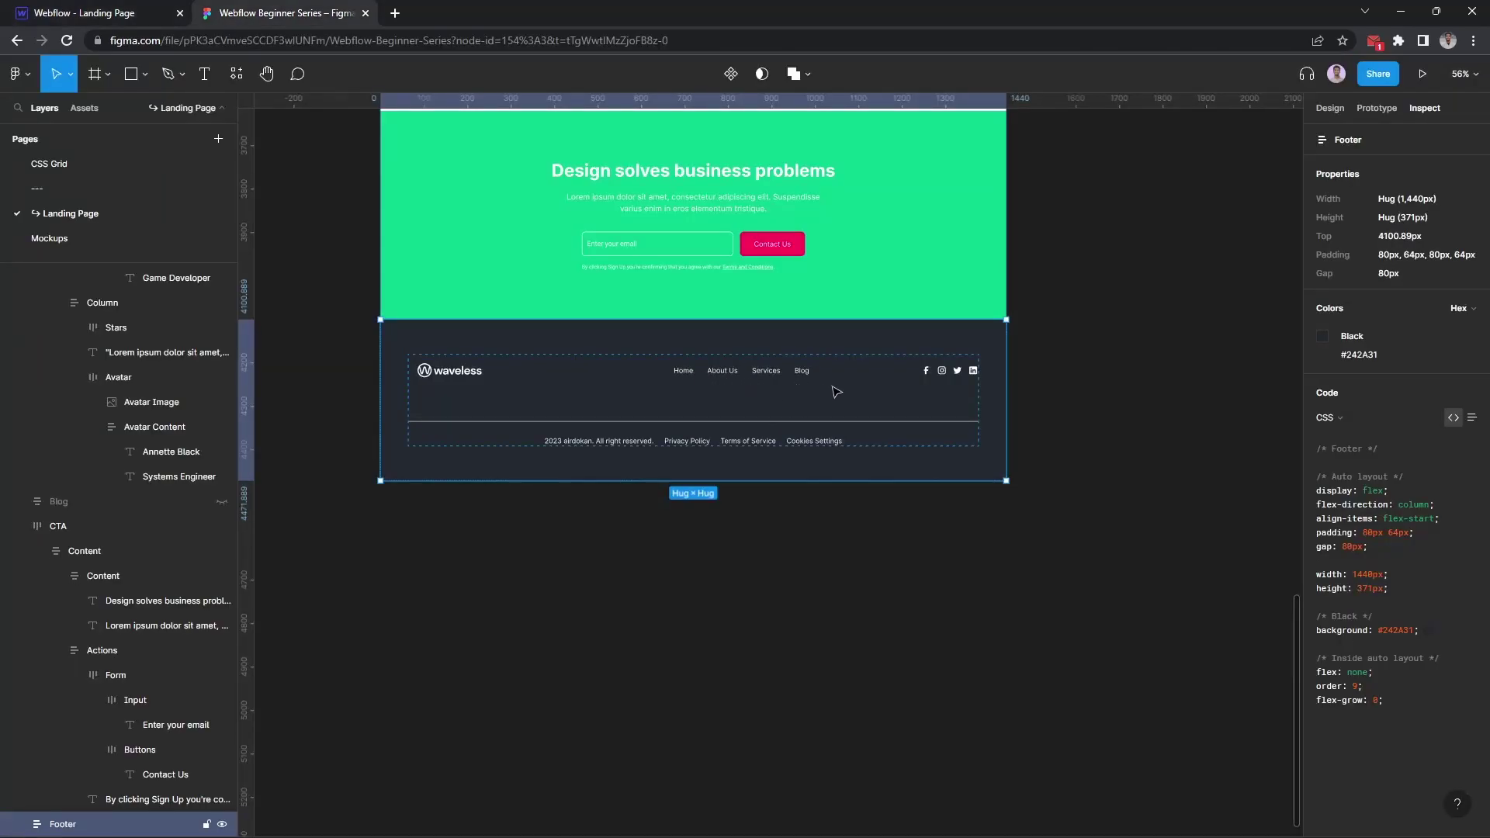
Add a div block classed Footer Nav inside Footer Top
left_click(131, 15)
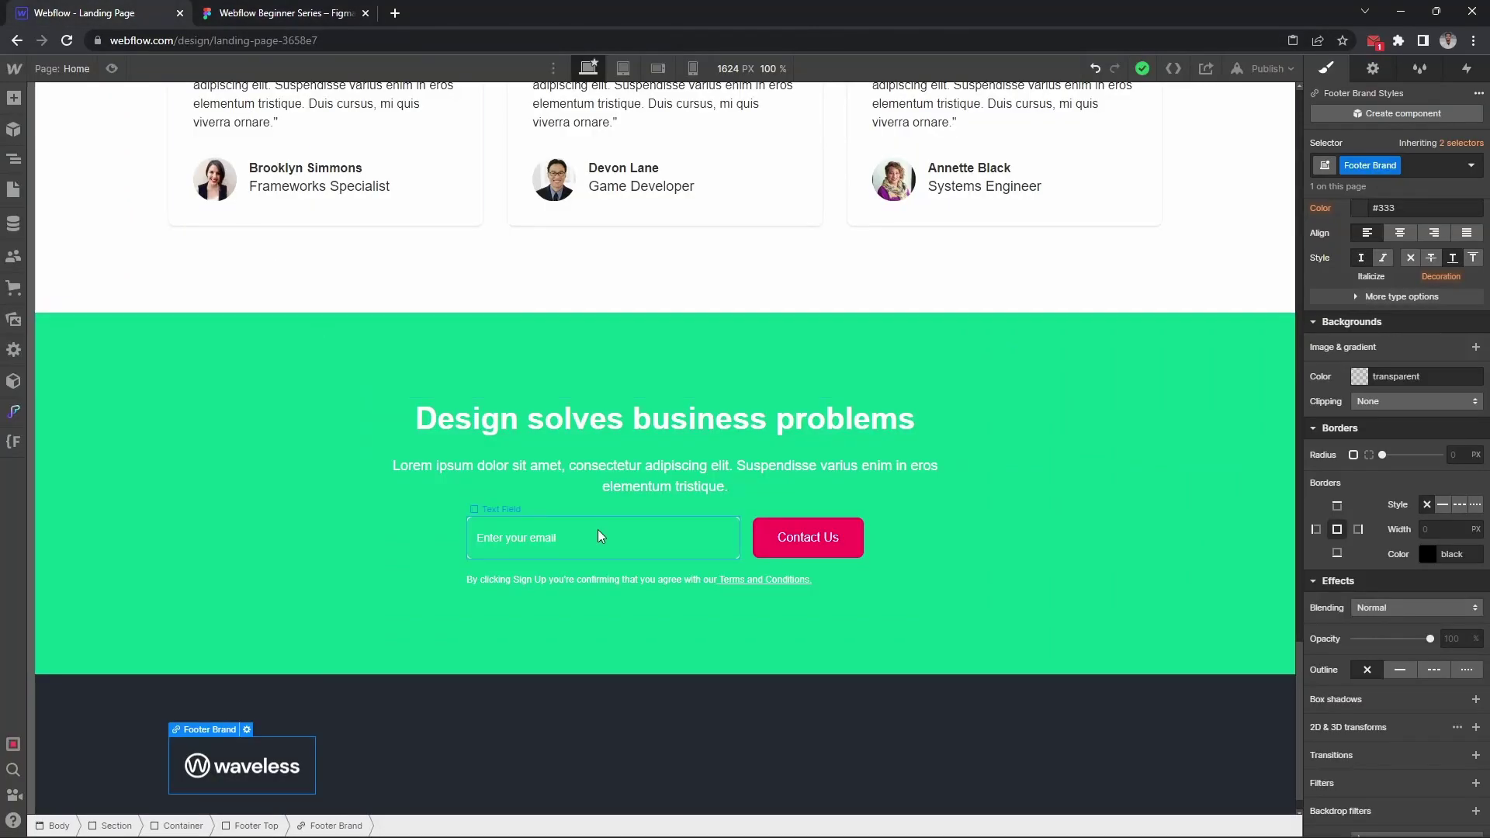
left_click(614, 754)
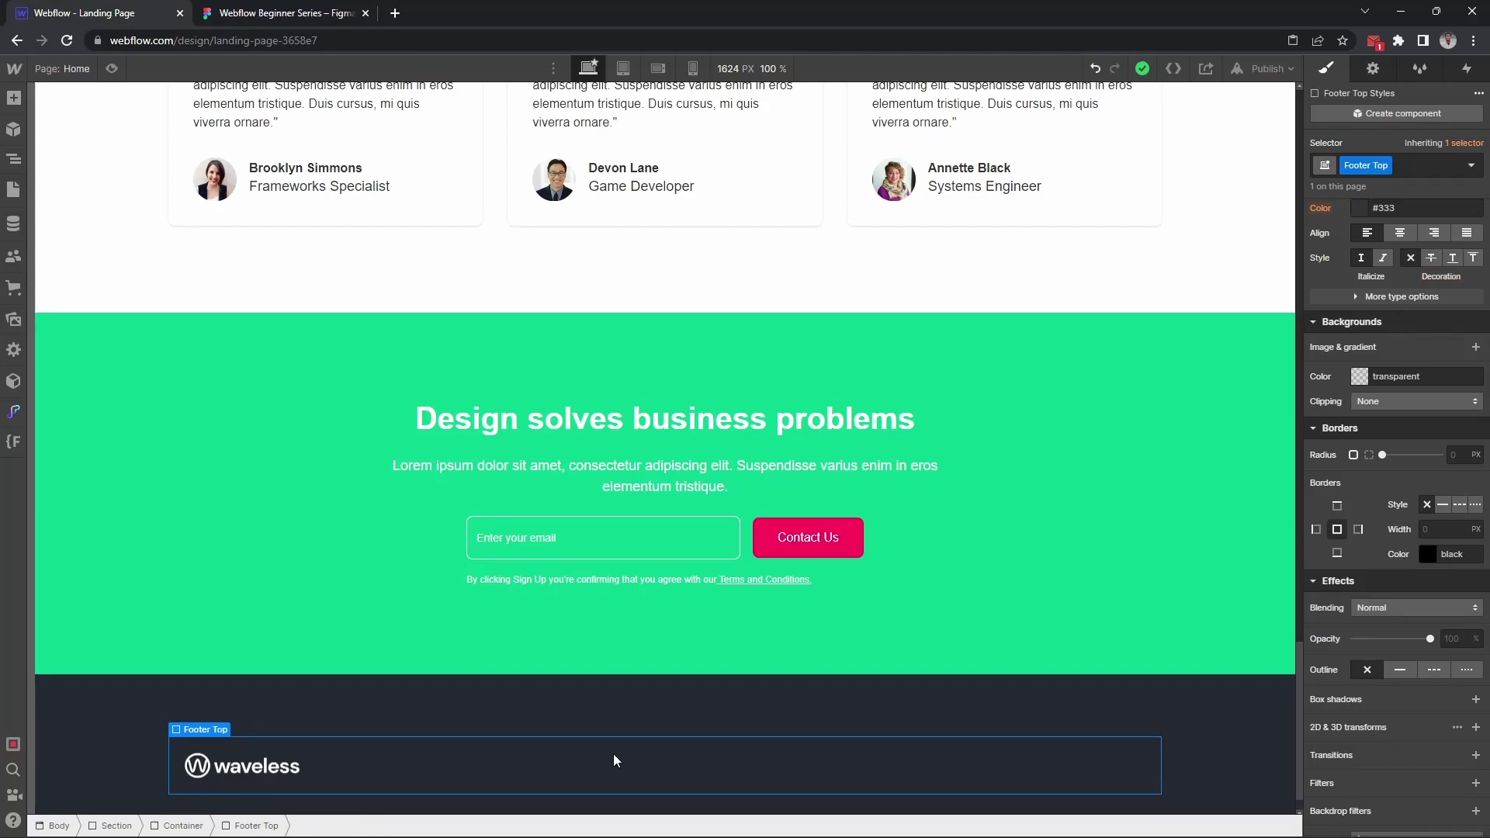
key("ctrl+e")
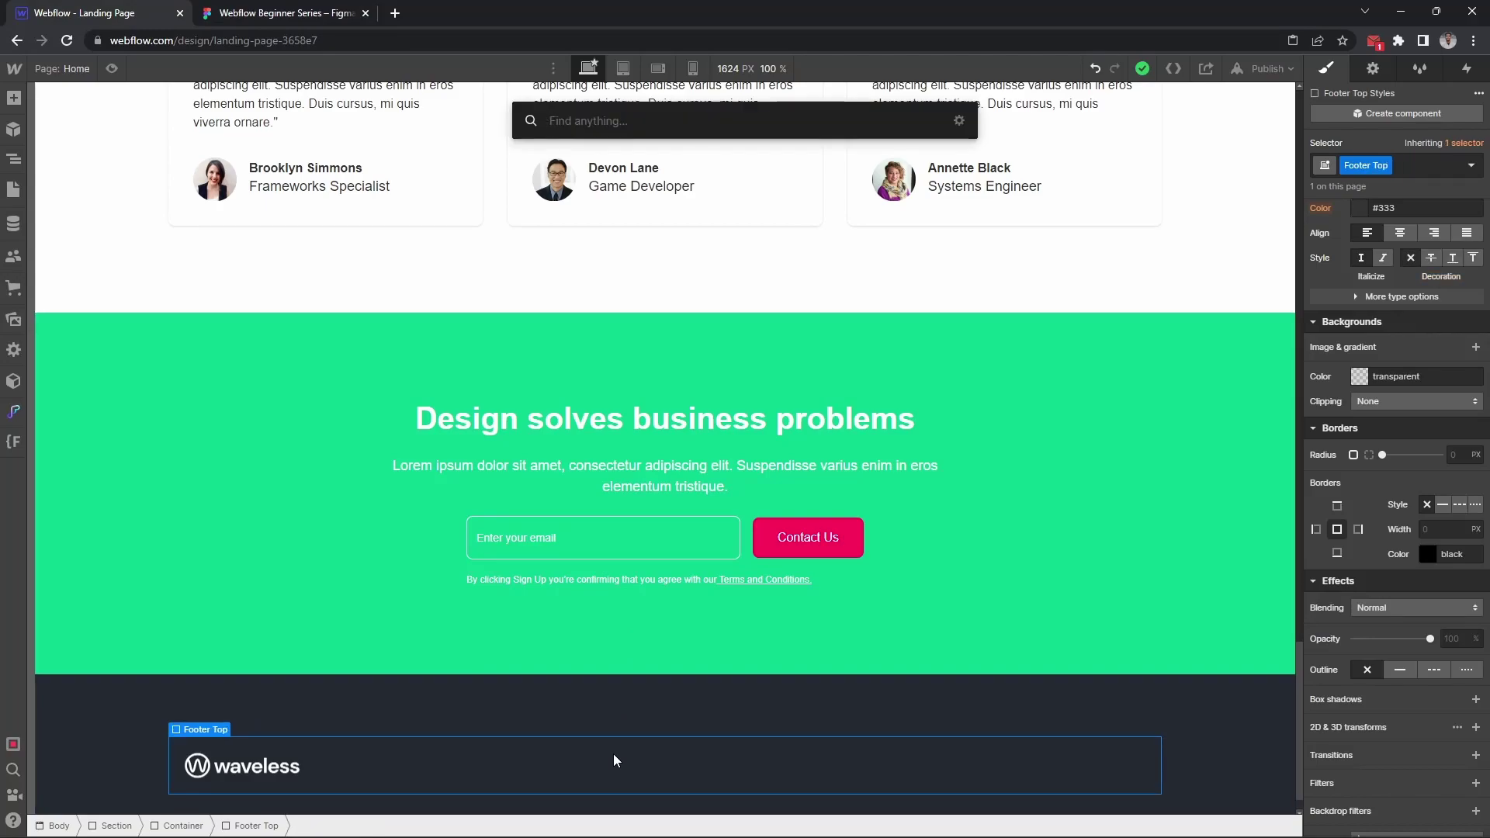
type("div")
key("Return")
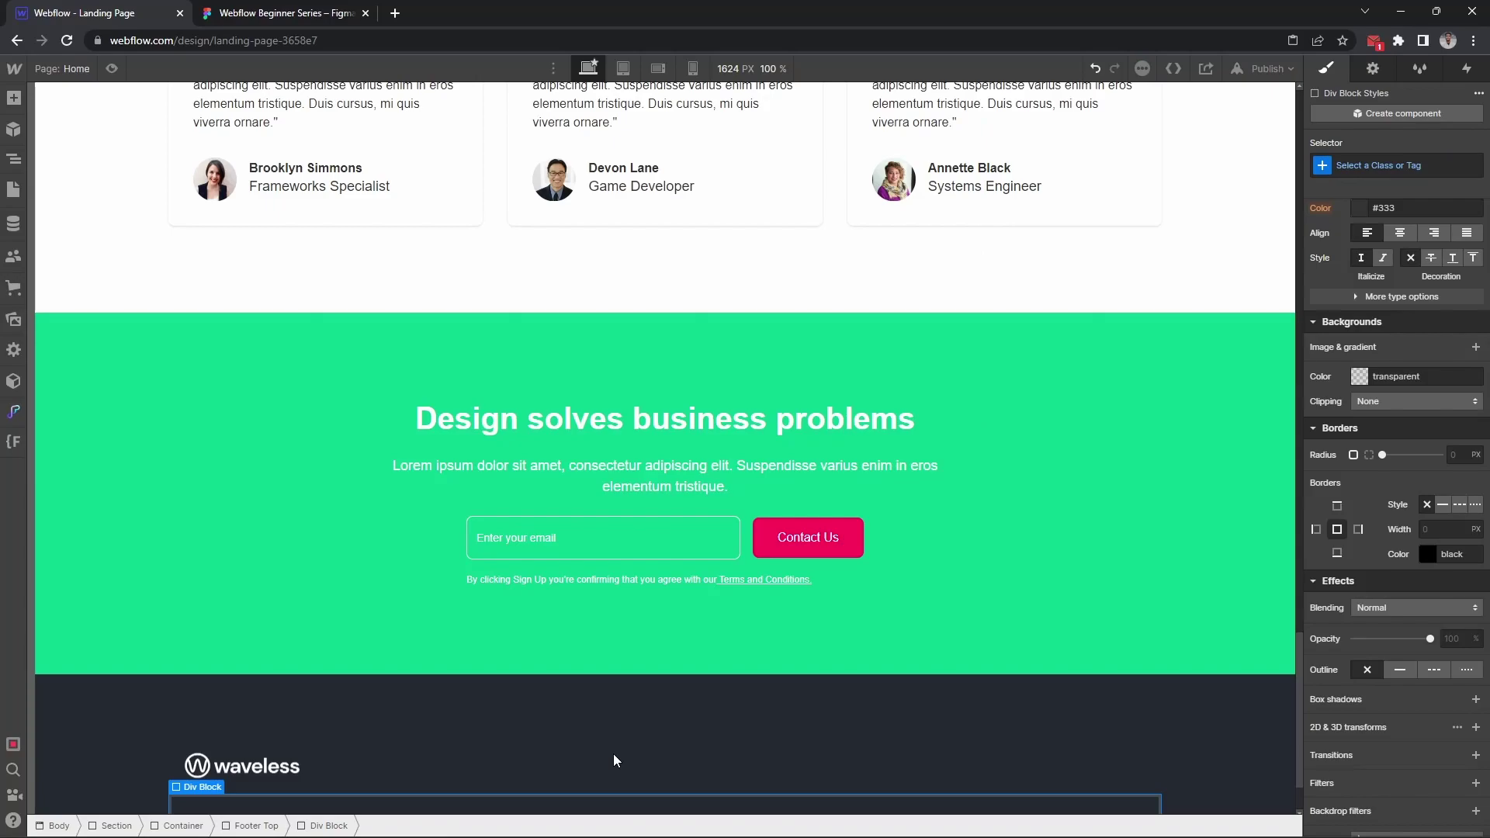
key("ctrl+v")
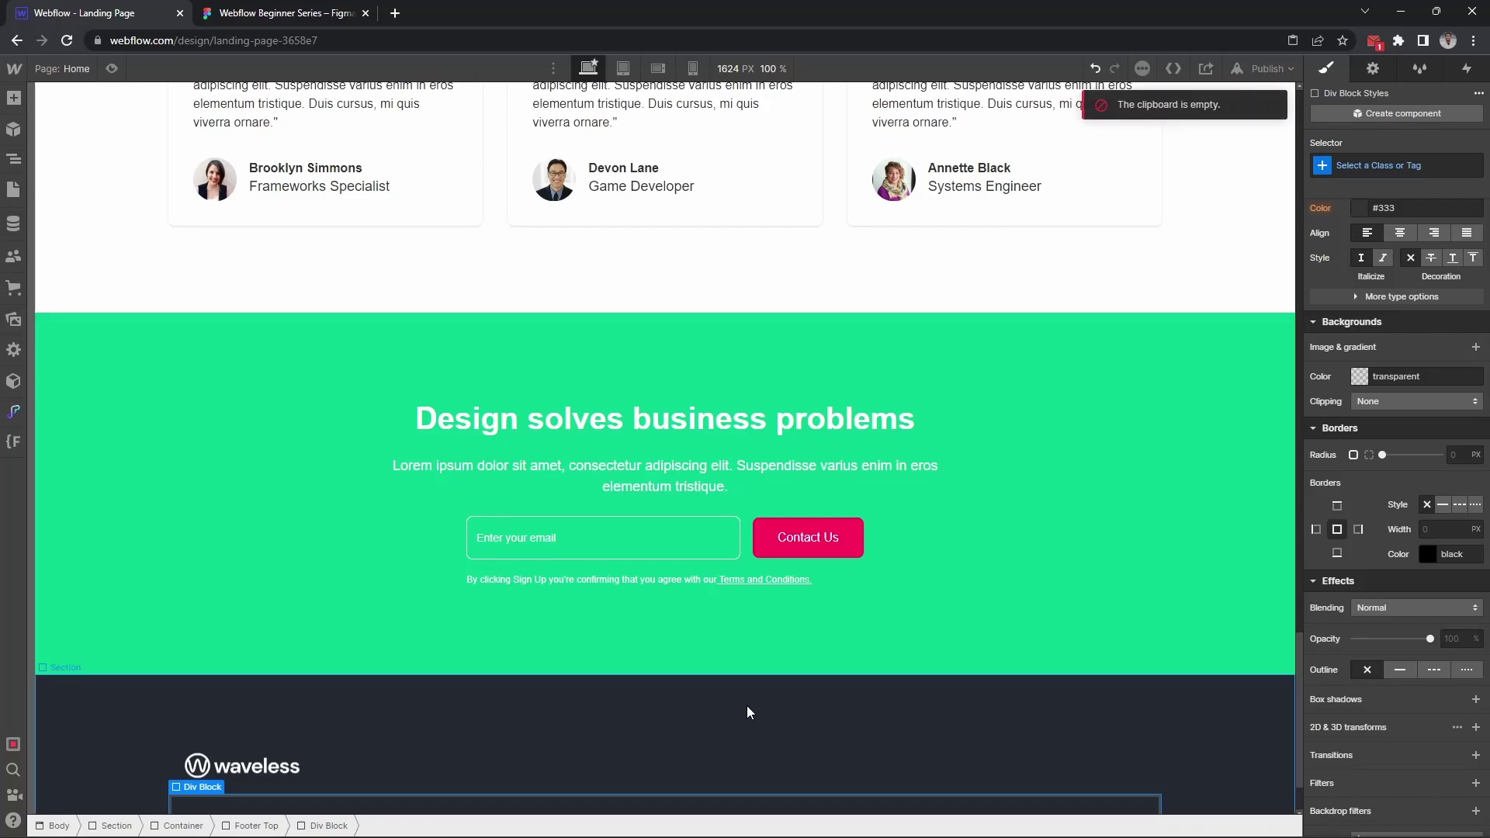
key("ctrl+Return")
type("Footer ")
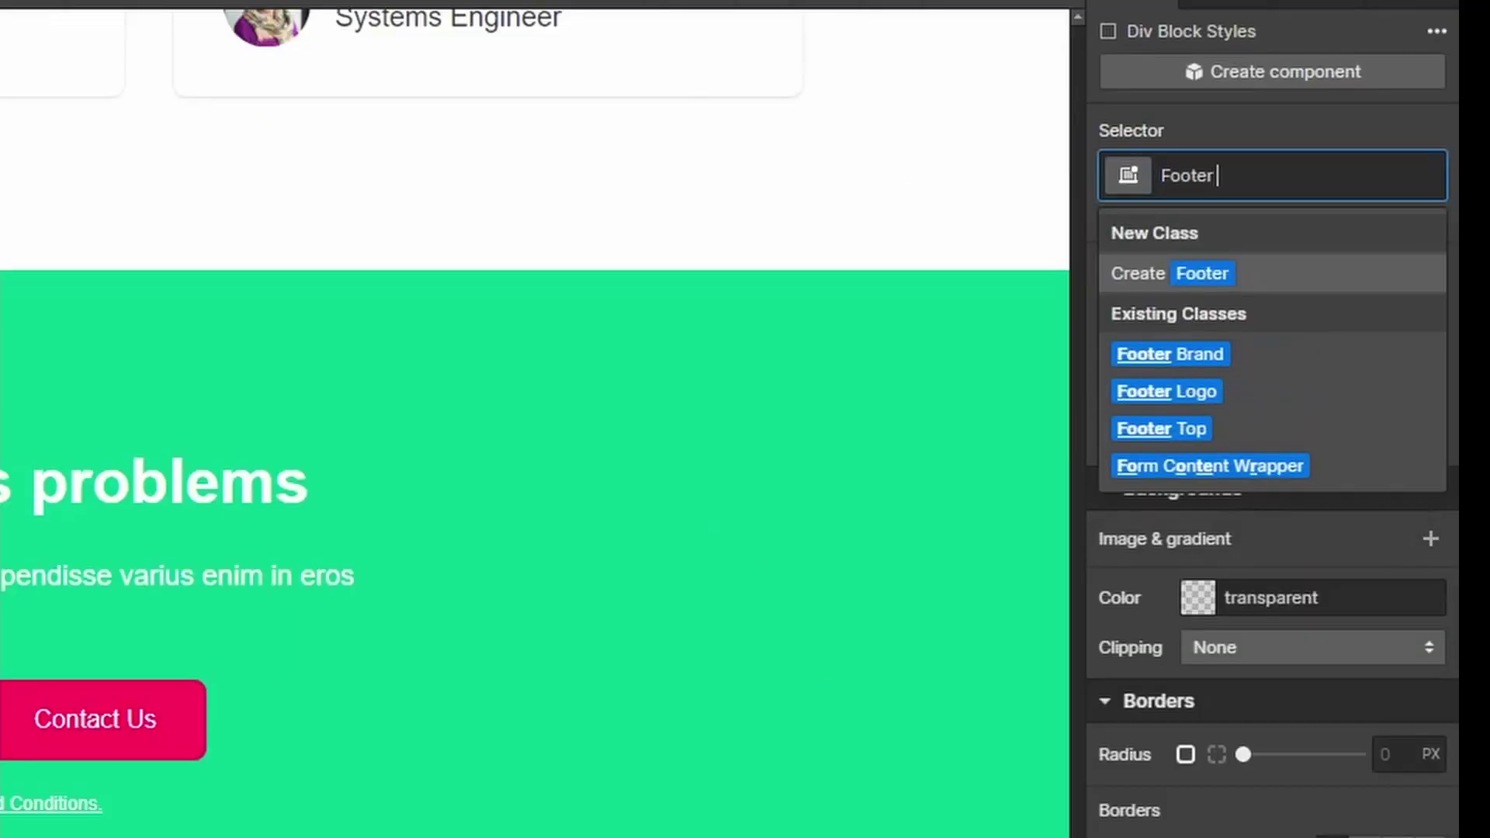
type("Nav")
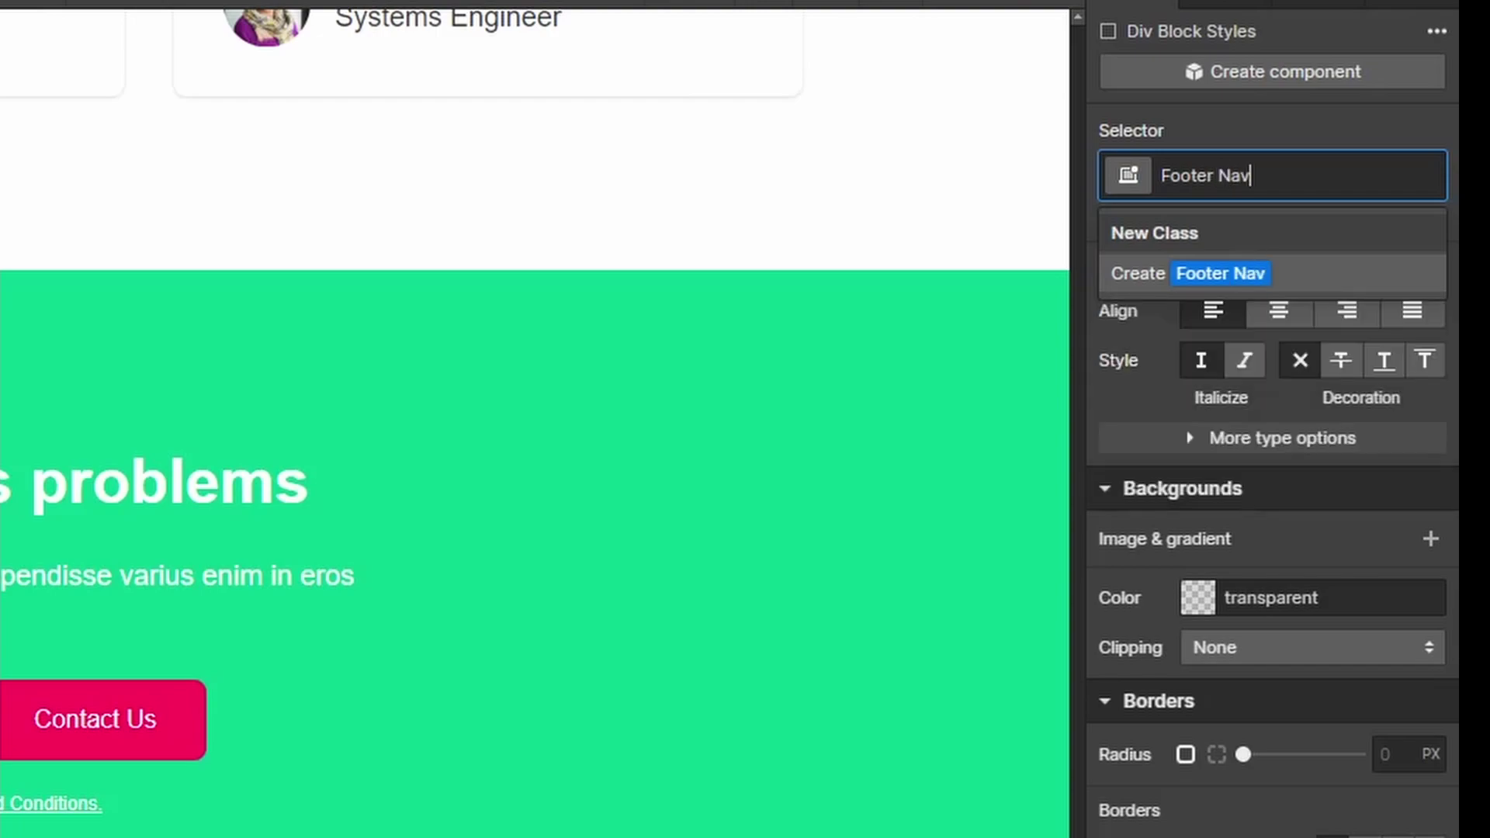
key("Return")
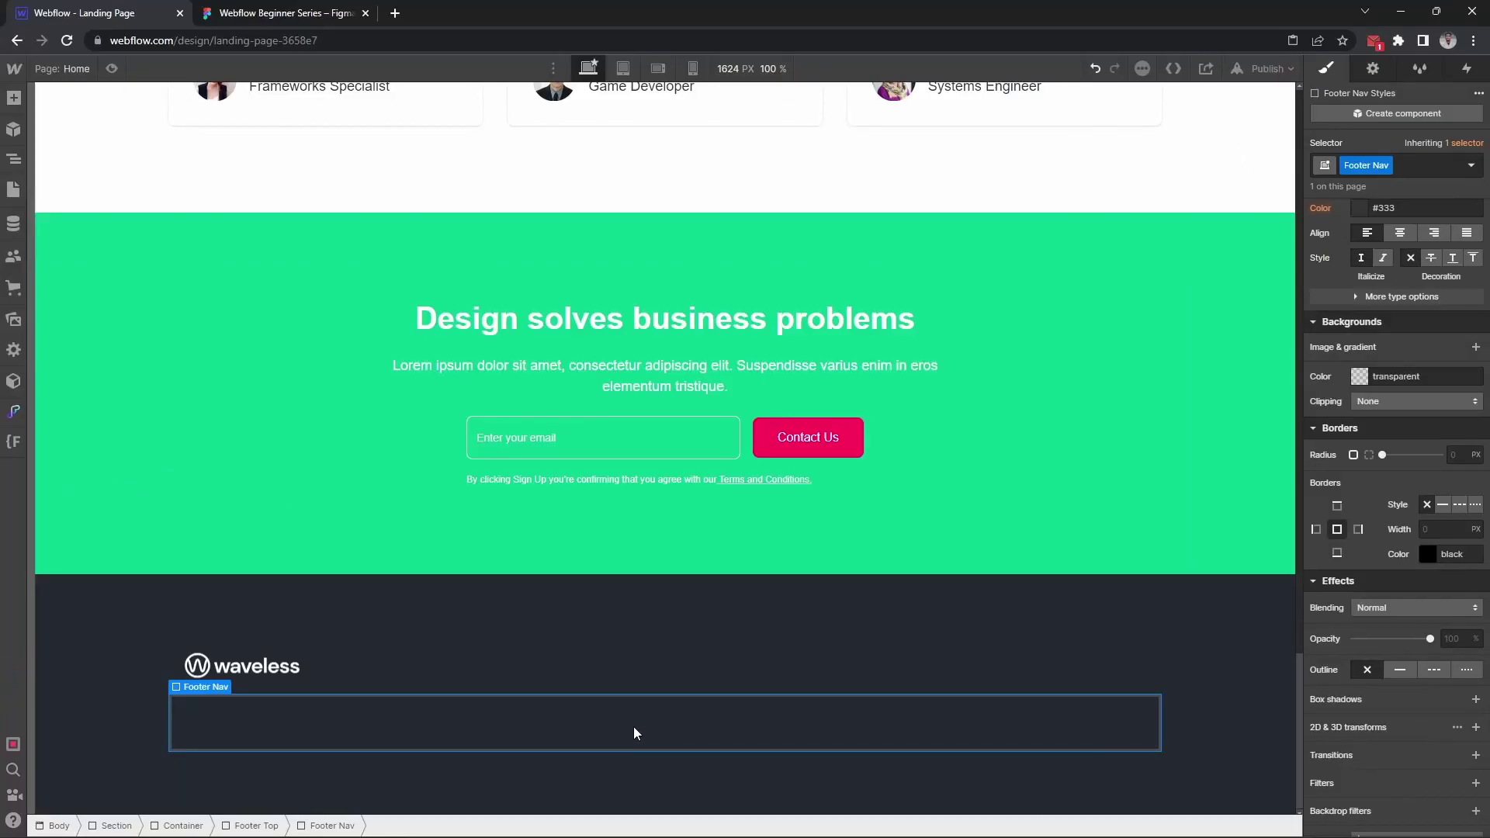
Make Footer Top a vertically centred flex row with Footer Nav pushed right
left_click(256, 825)
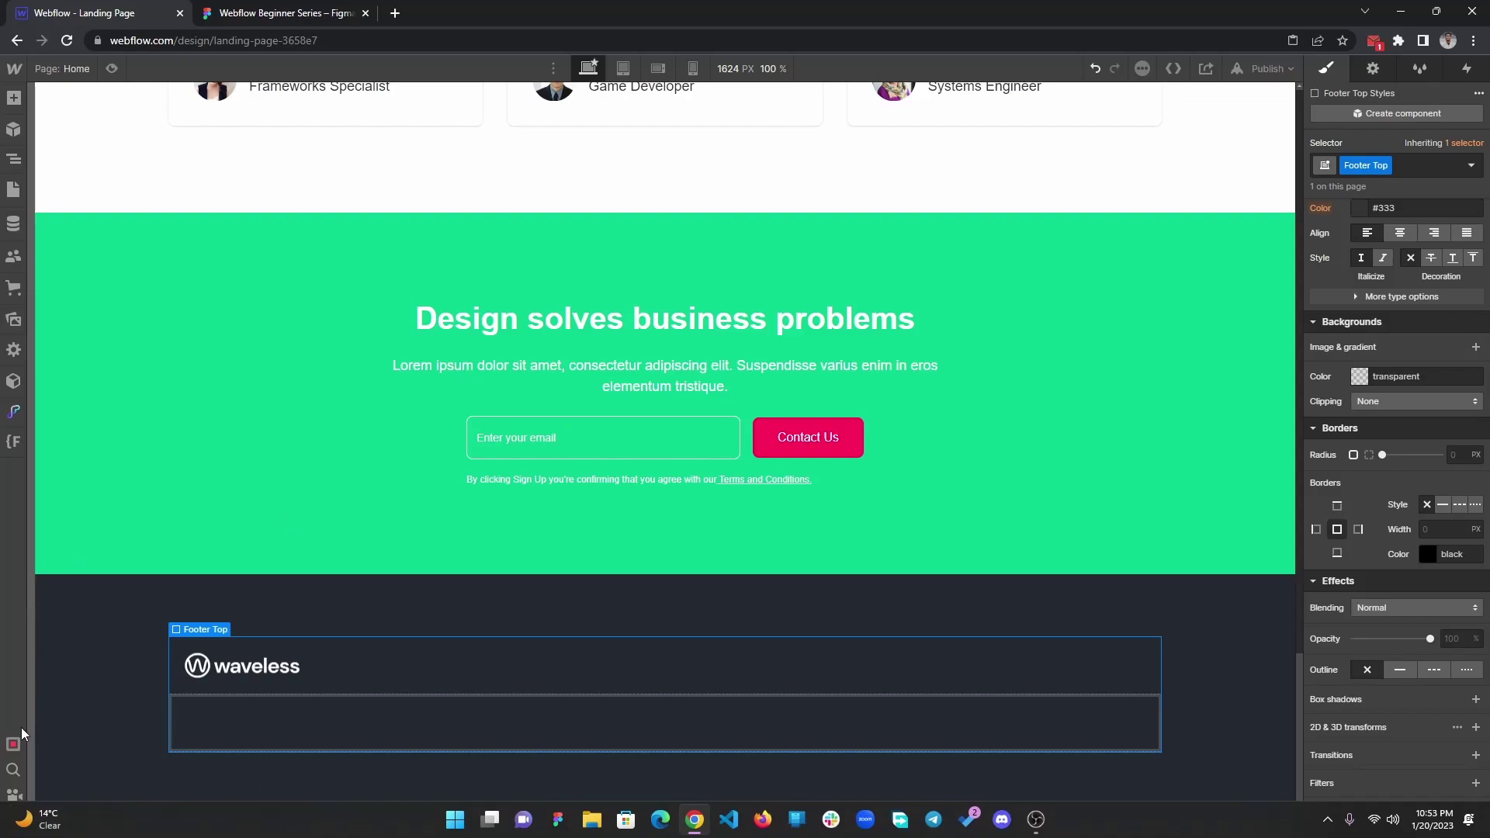
scroll(1385, 590, "up", 5)
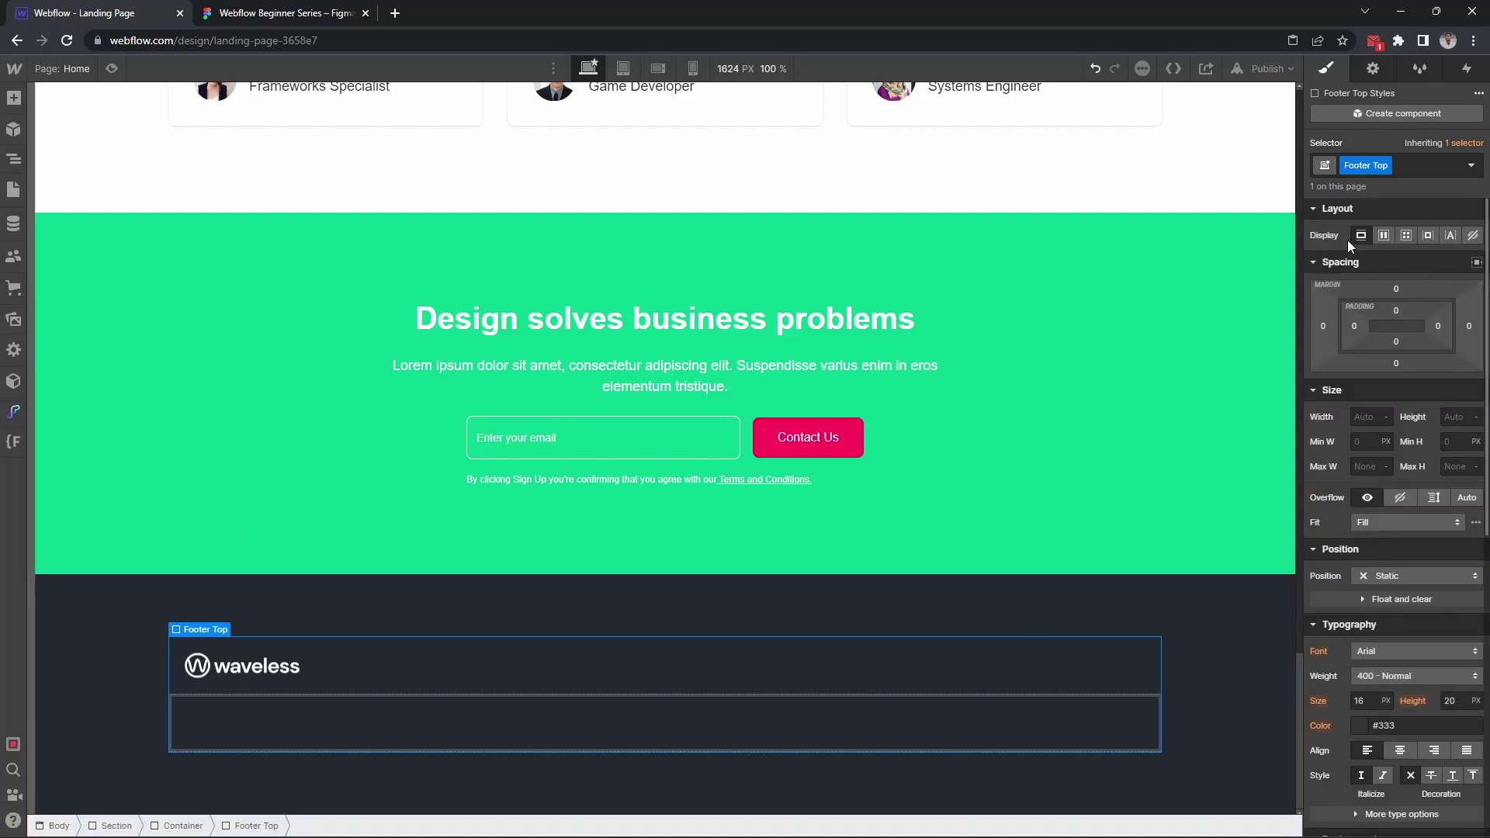
left_click(1383, 235)
left_click(1387, 290)
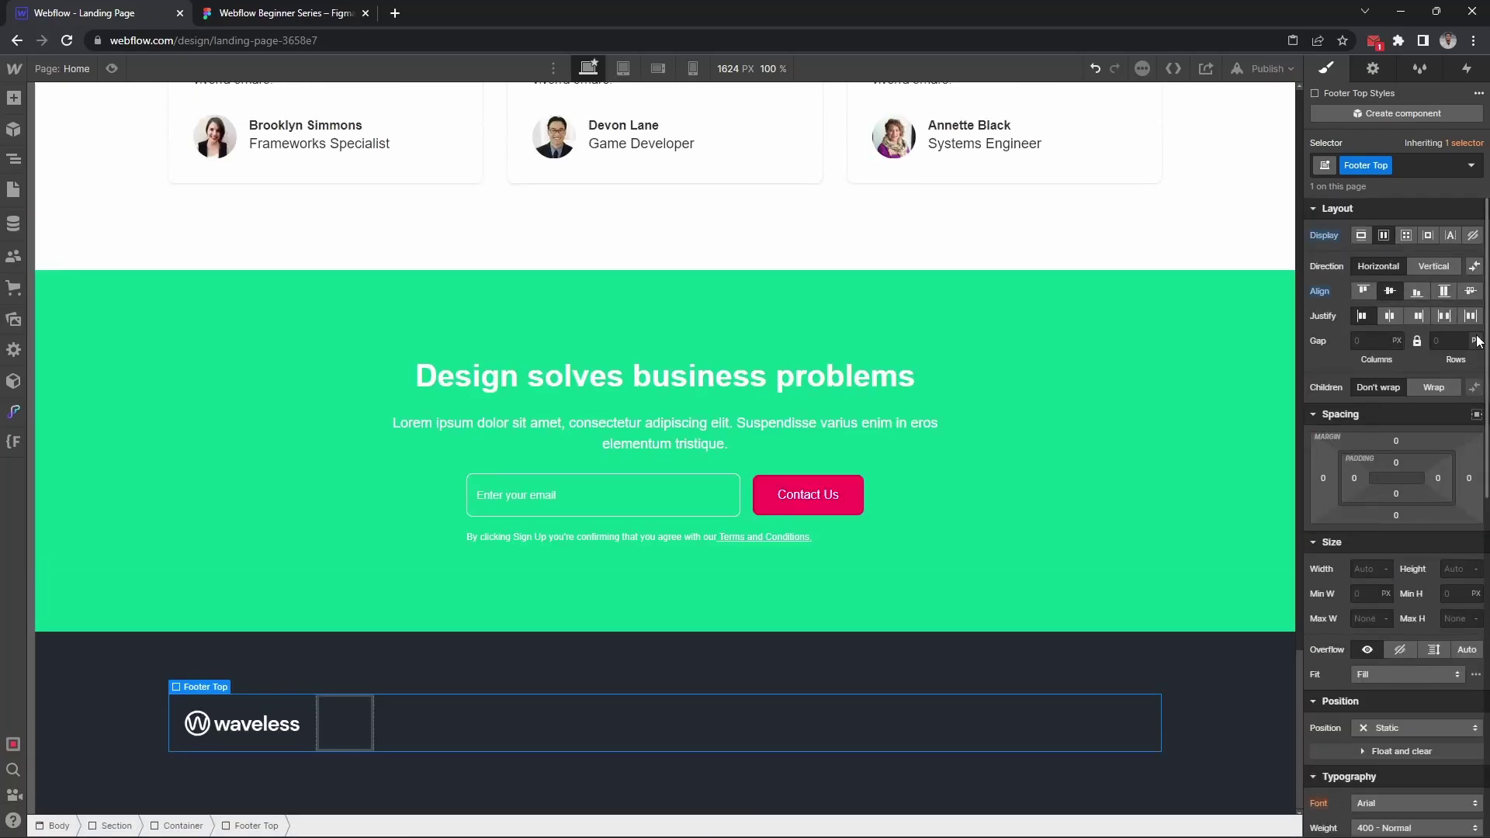
left_click(1445, 316)
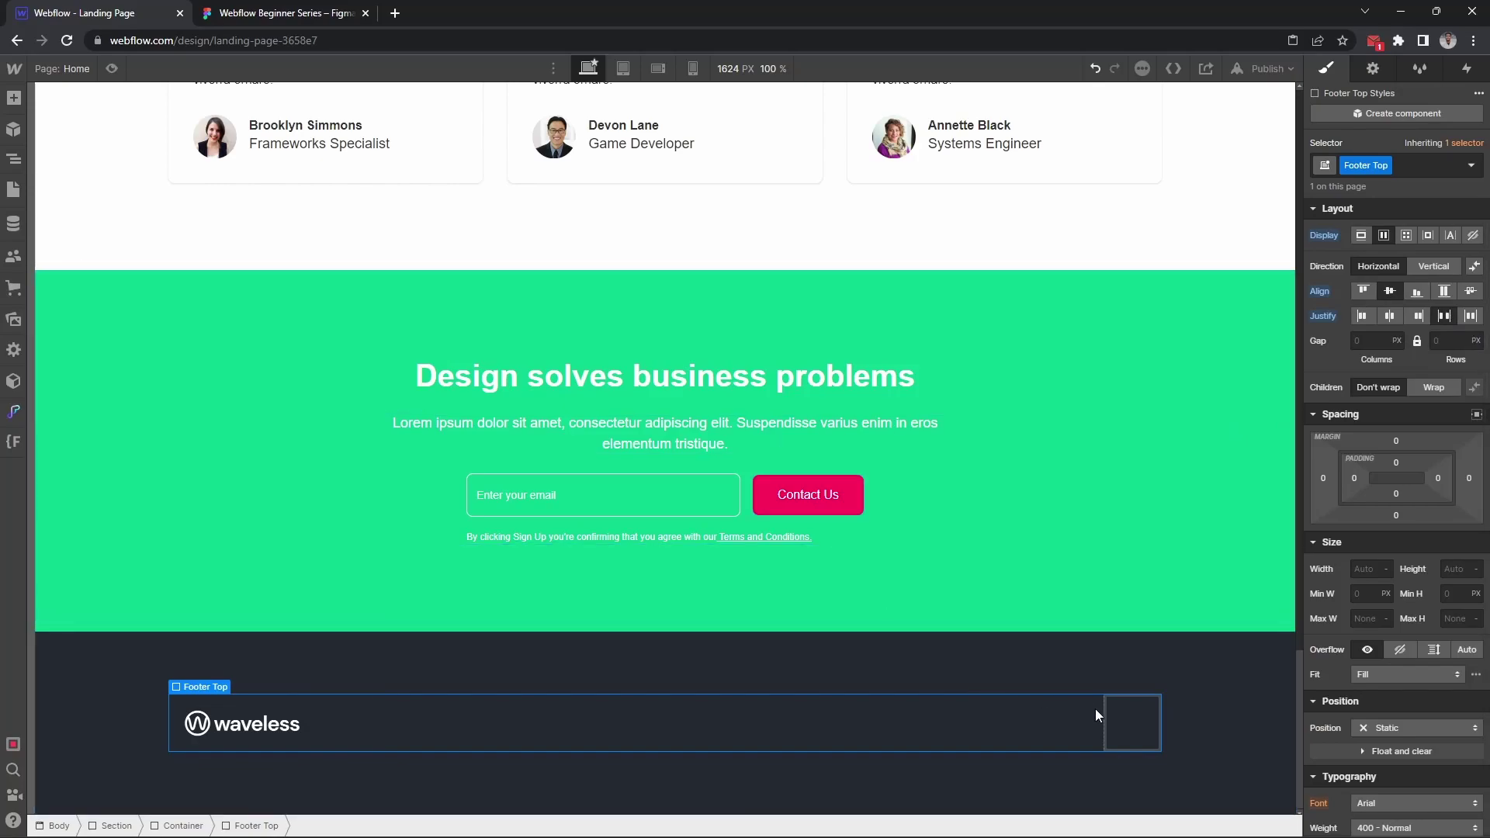
left_click(1122, 717)
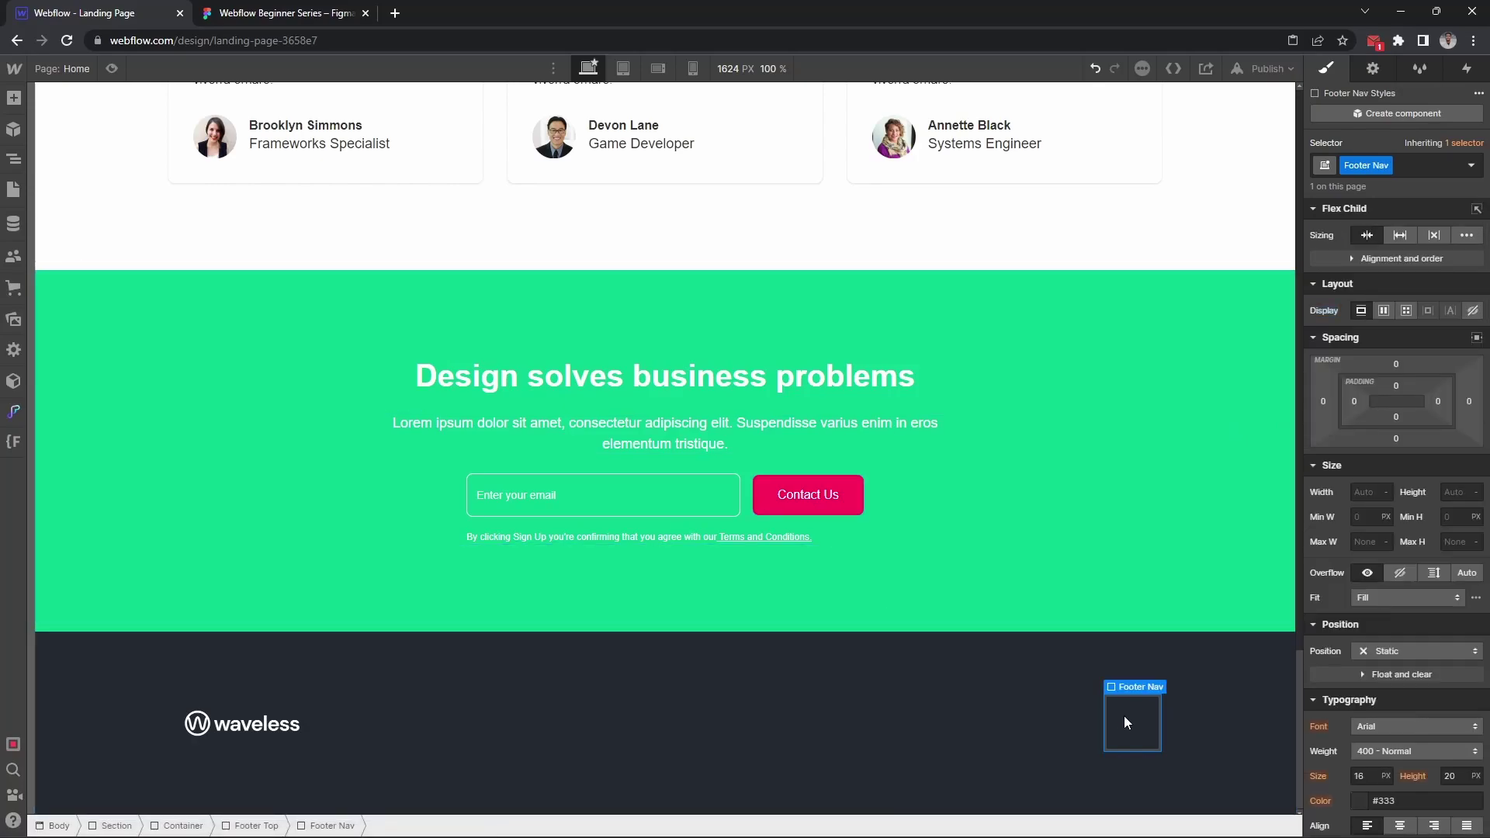
Insert a list with no bullets into Footer Nav
key("ctrl+e")
type("li")
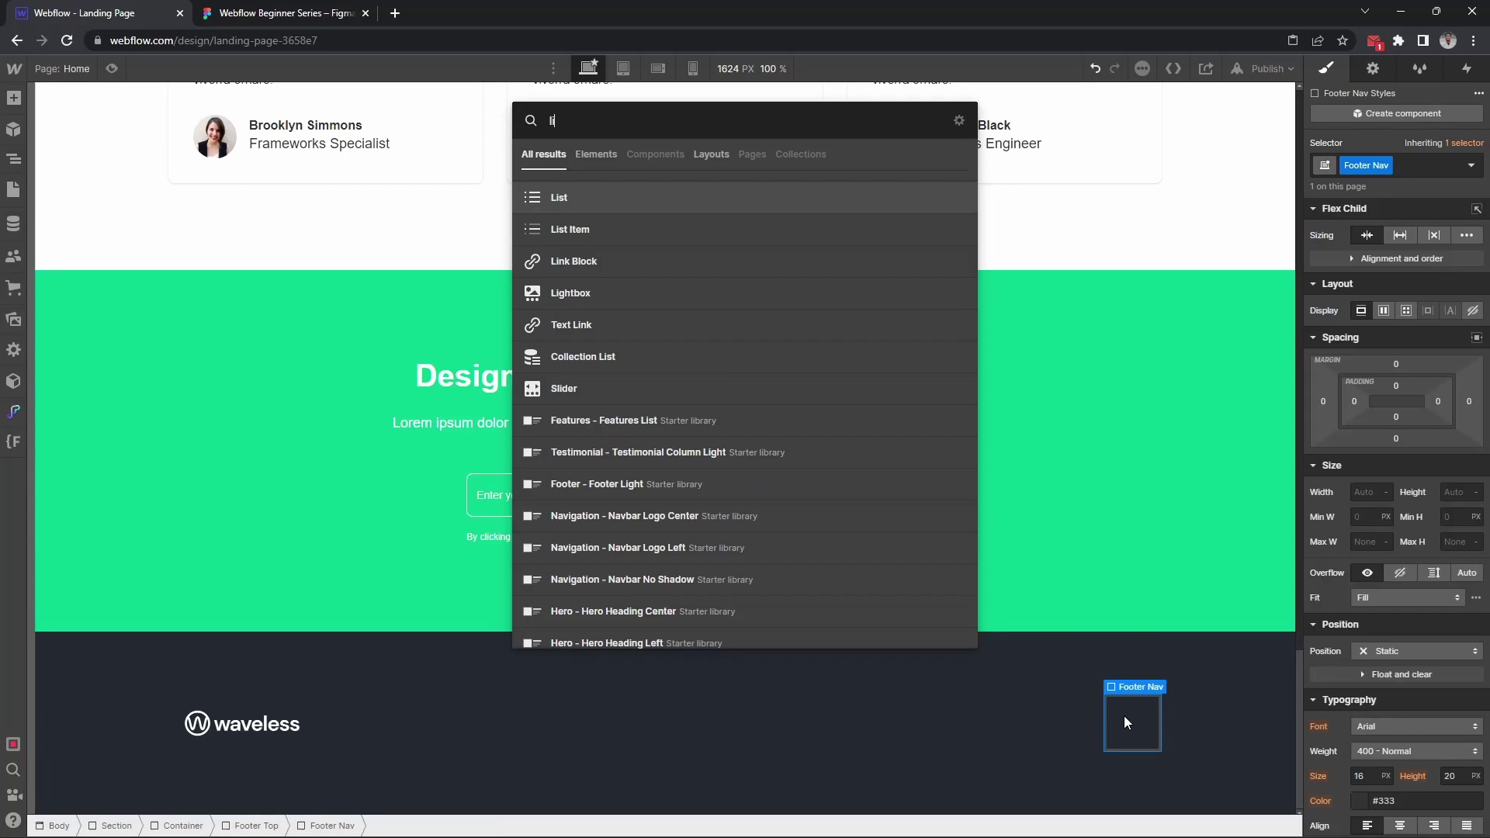
key("Return")
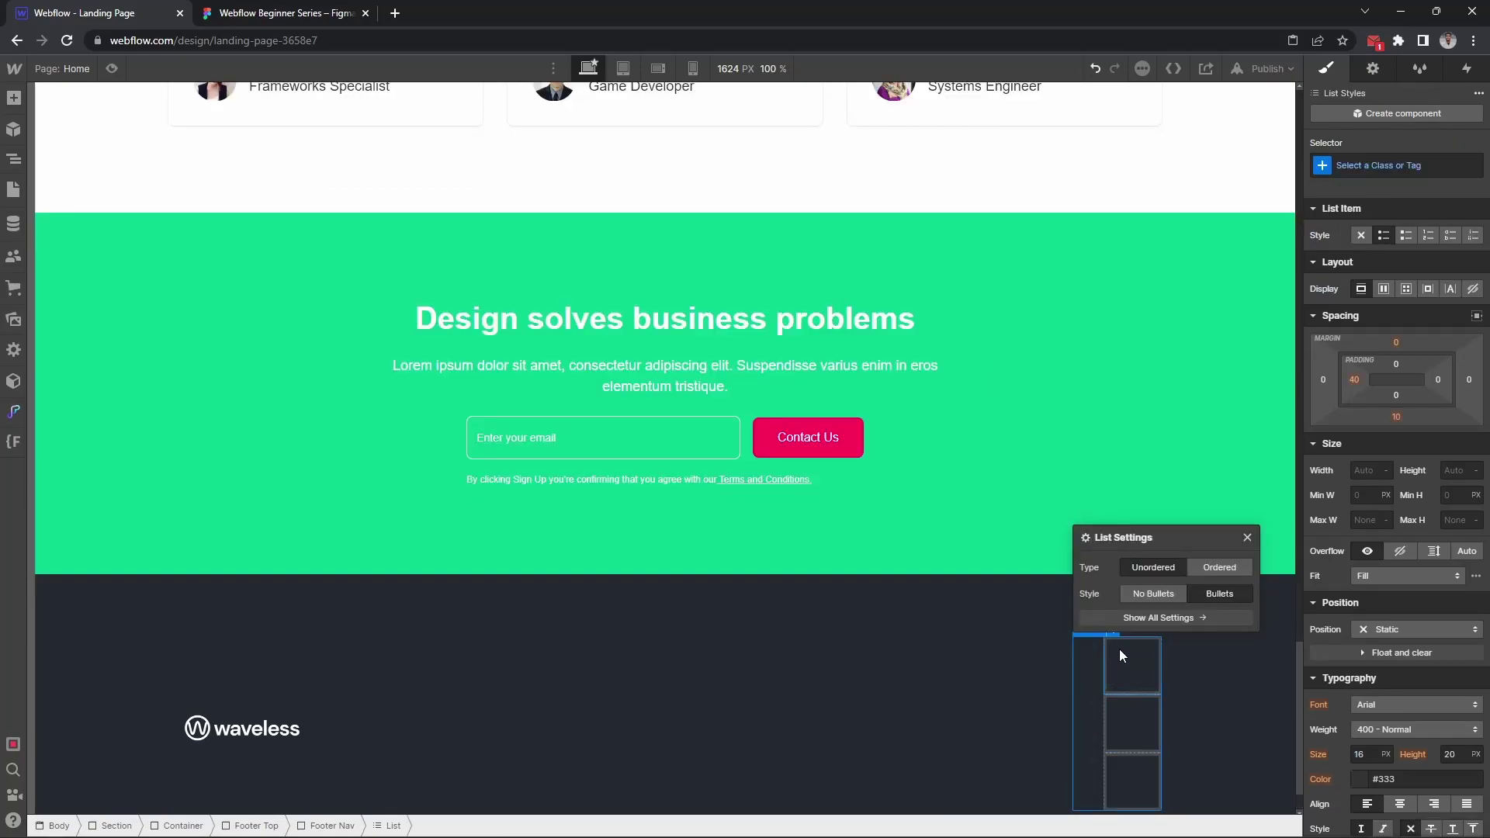
left_click(1168, 606)
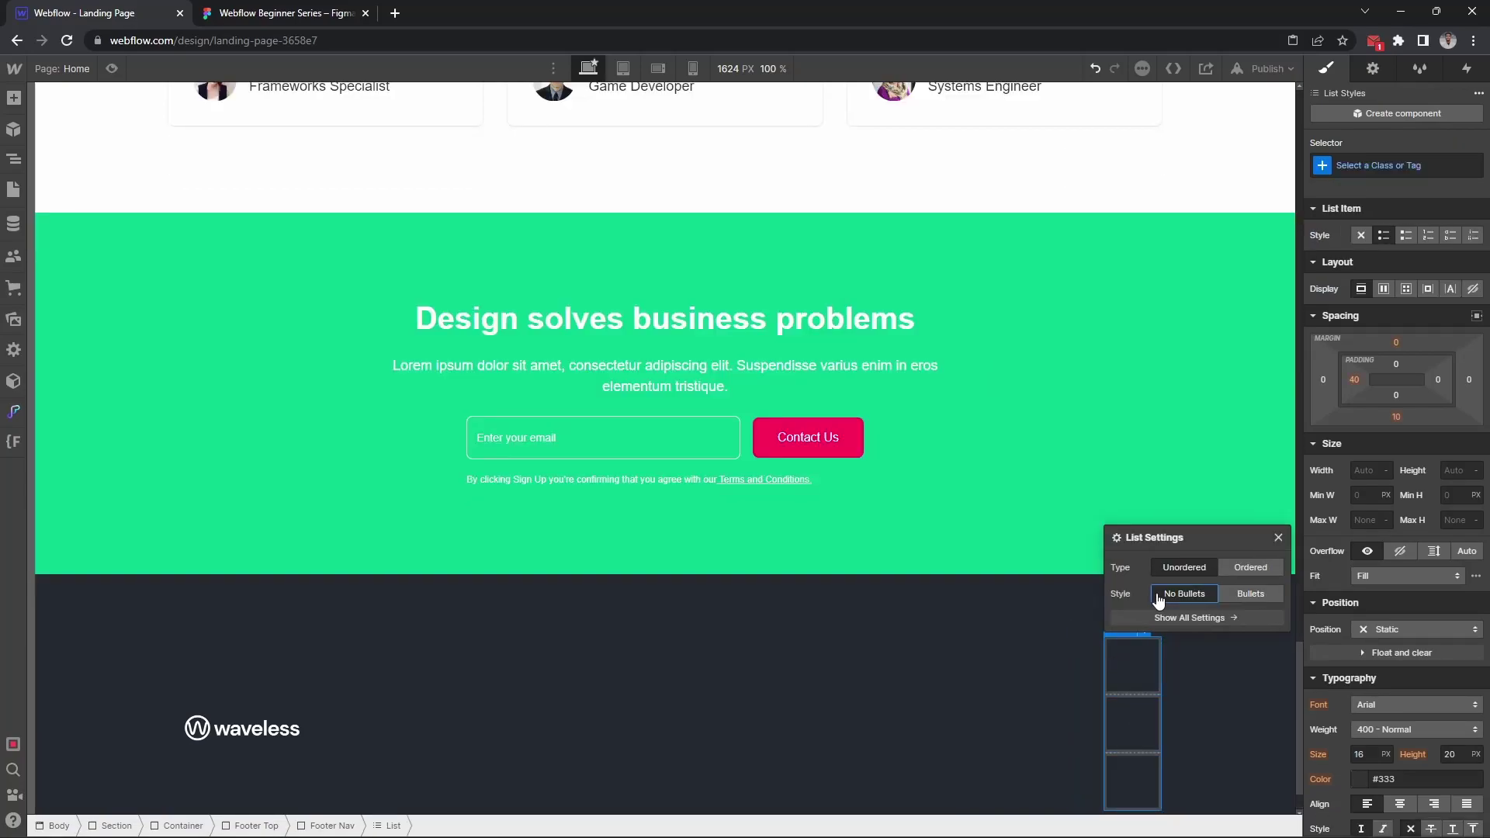
left_click_drag(1200, 541, 1109, 481)
left_click(1126, 673)
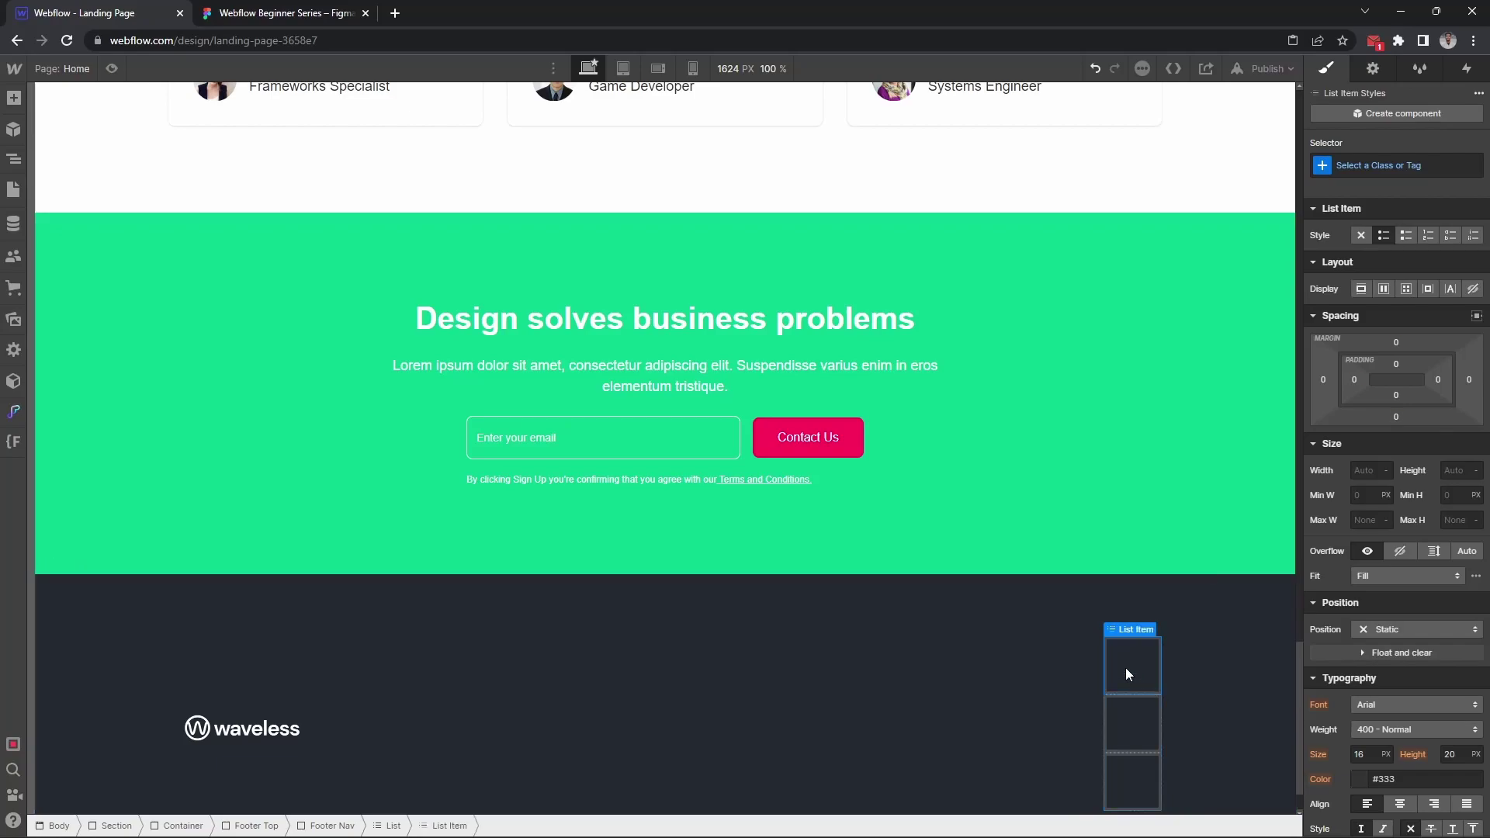
Give the whole list the class Footer Nav List
key("z")
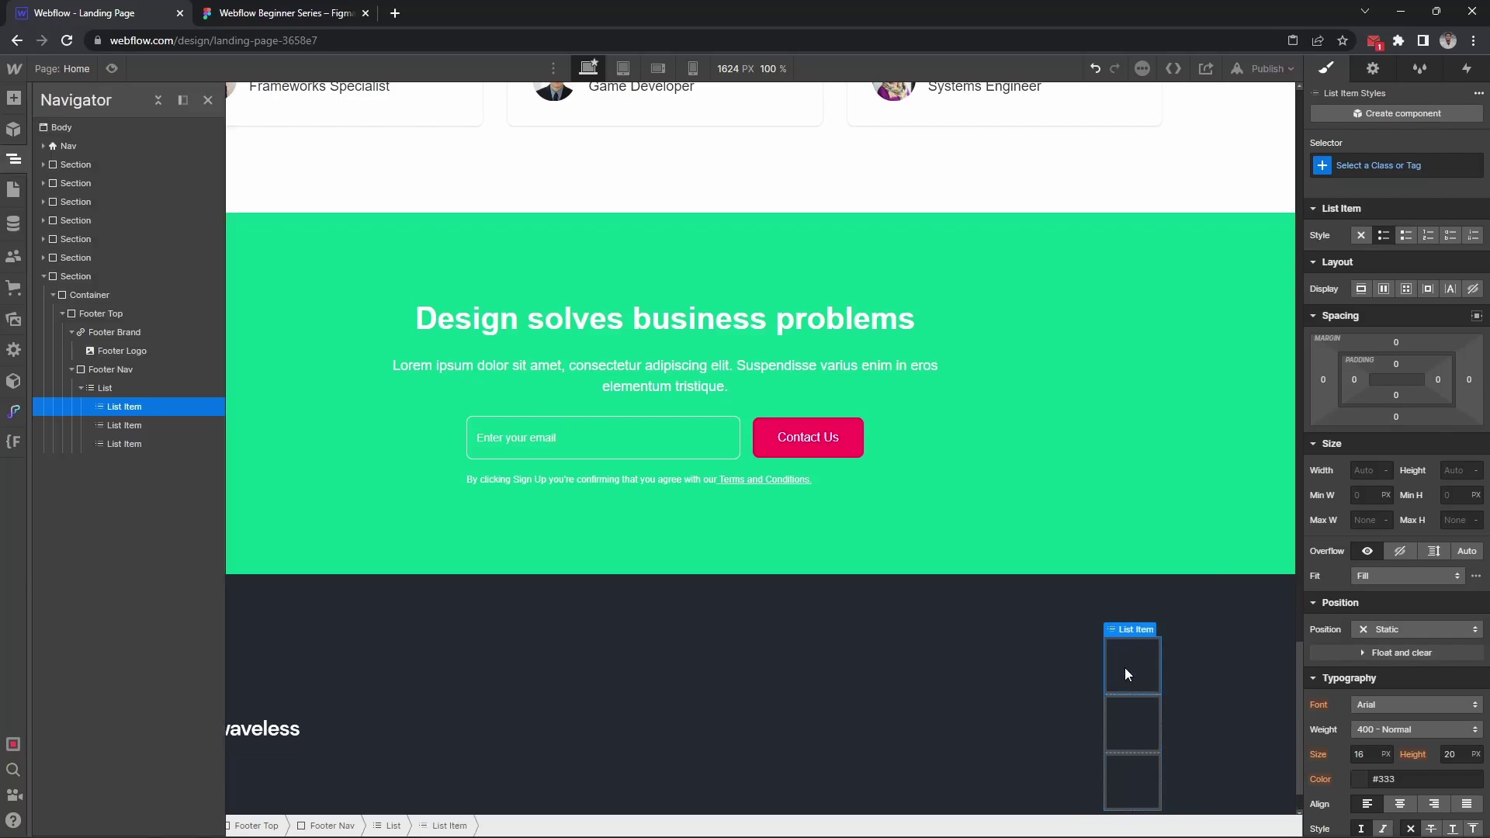
left_click(129, 390)
key("ctrl+Return")
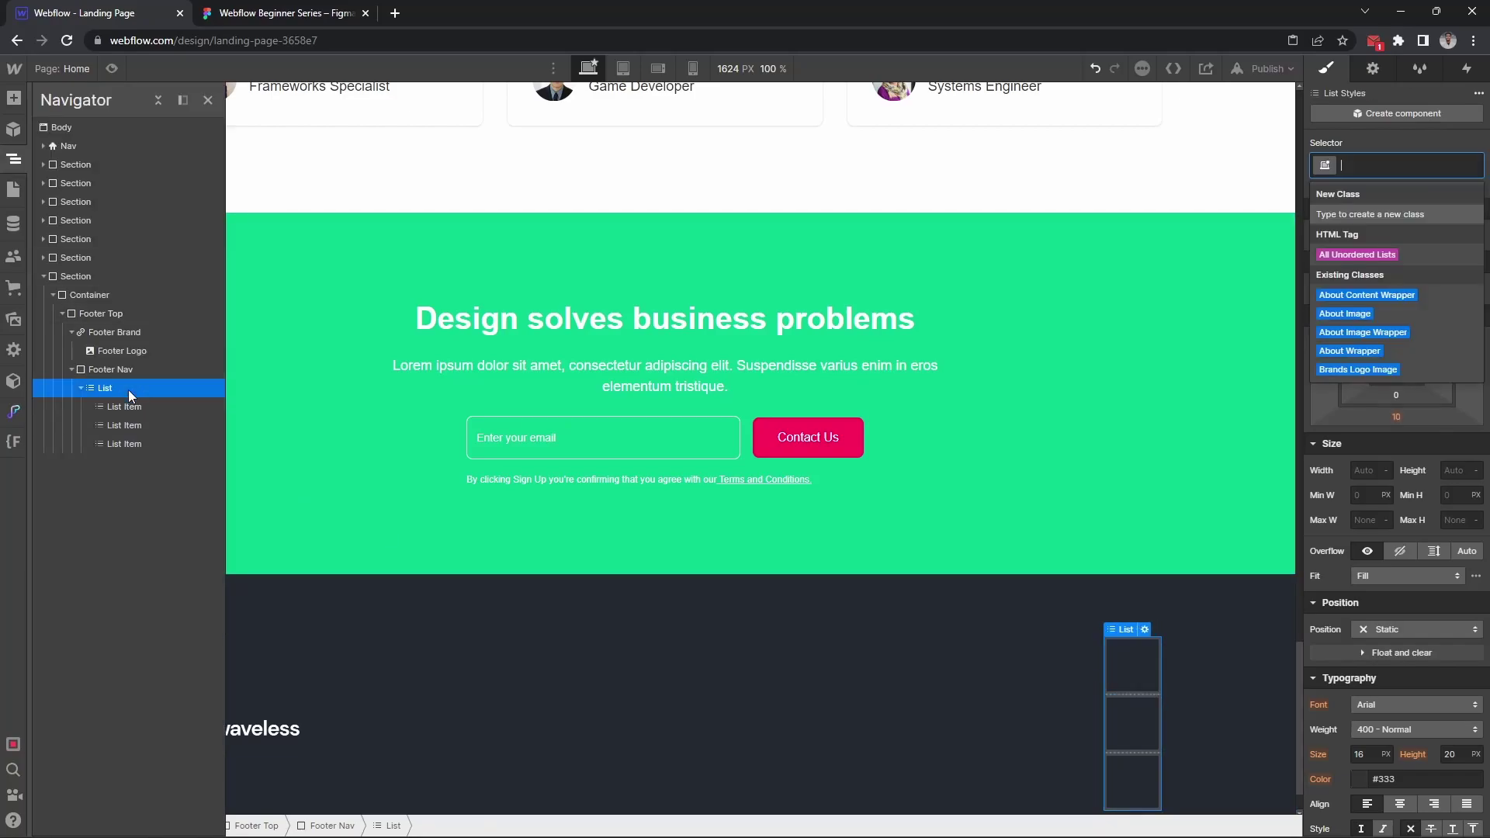
type("Footer ")
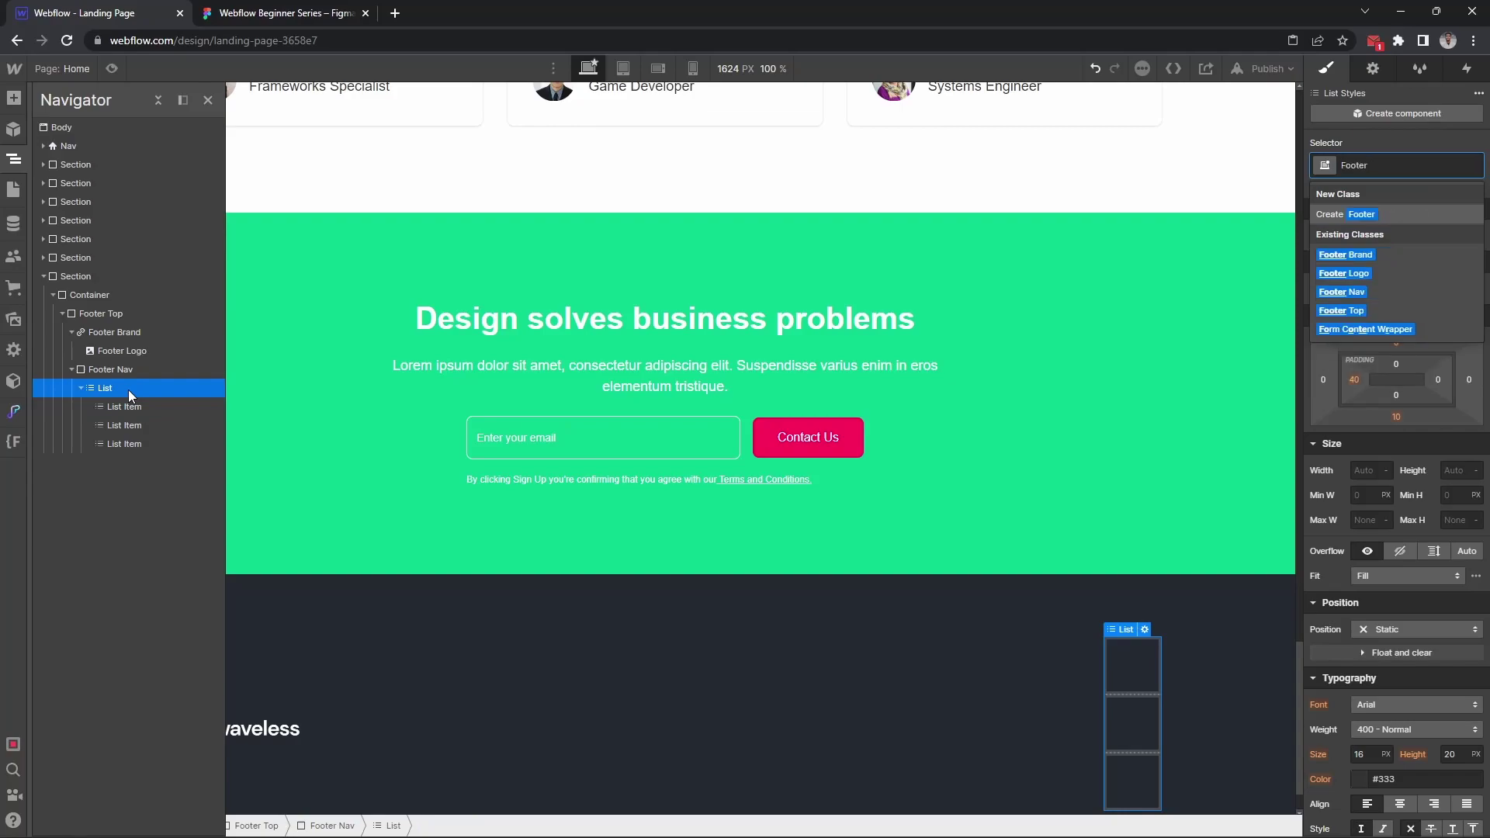
type("List")
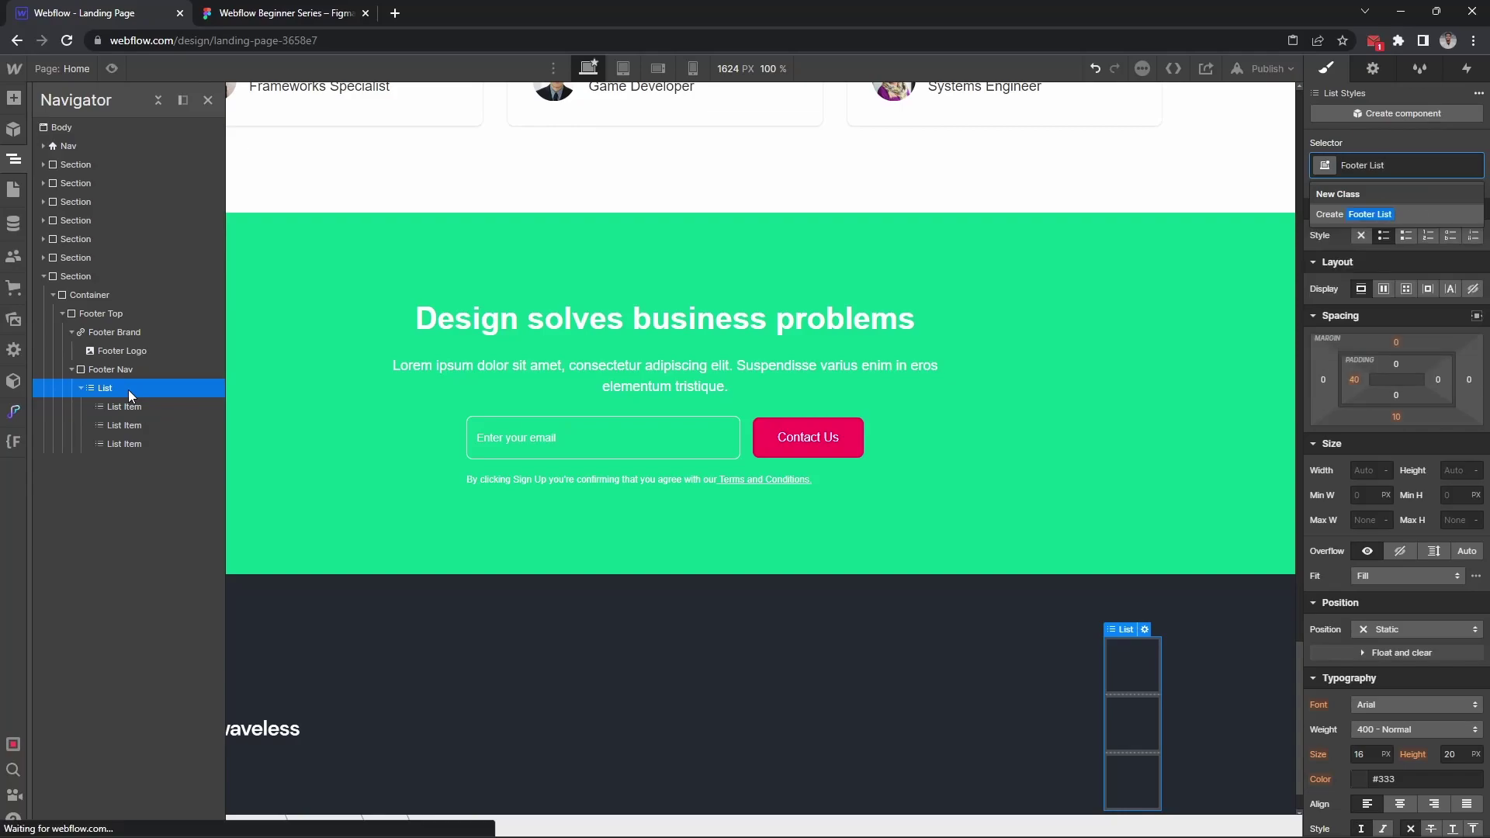
key("BackSpace")
key("BackSpace")
key("BackSpace")
type("Nav")
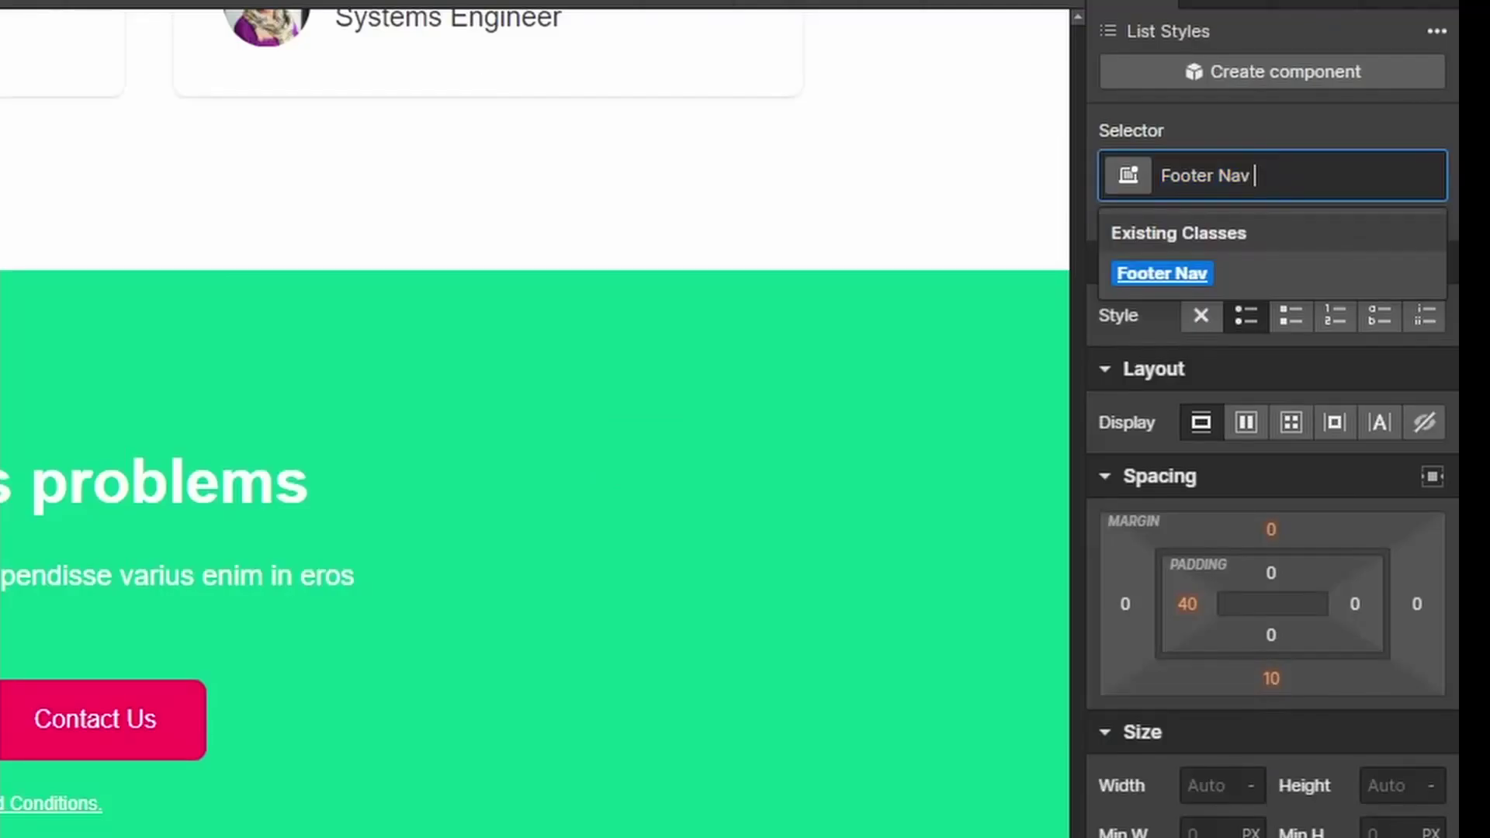
type(" List")
key("Return")
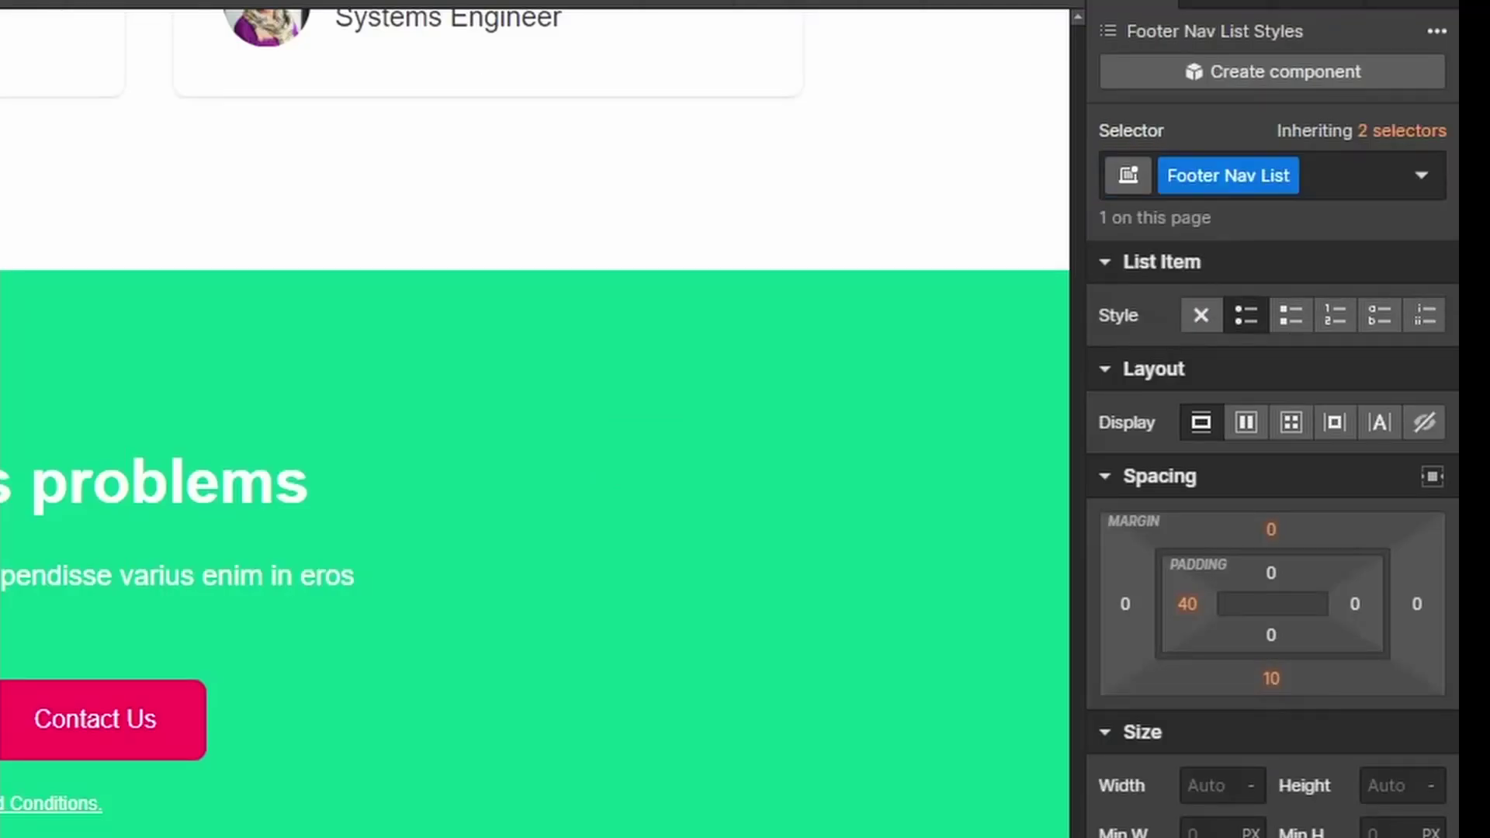
Style Footer Nav List with list style none, left padding 0 and bottom margin 0
left_click(1204, 311)
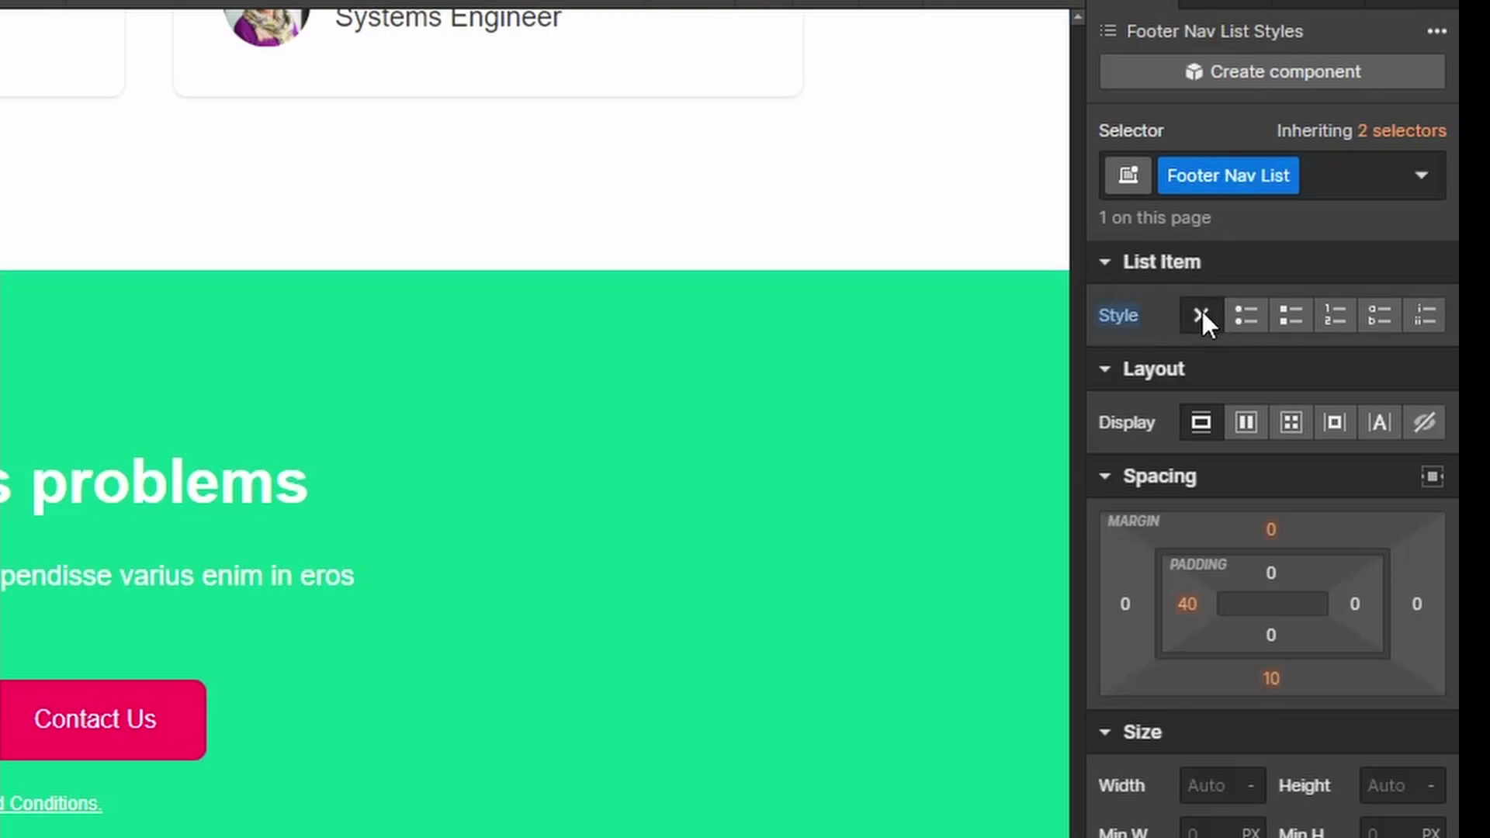
left_click(1189, 608)
left_click(1164, 702)
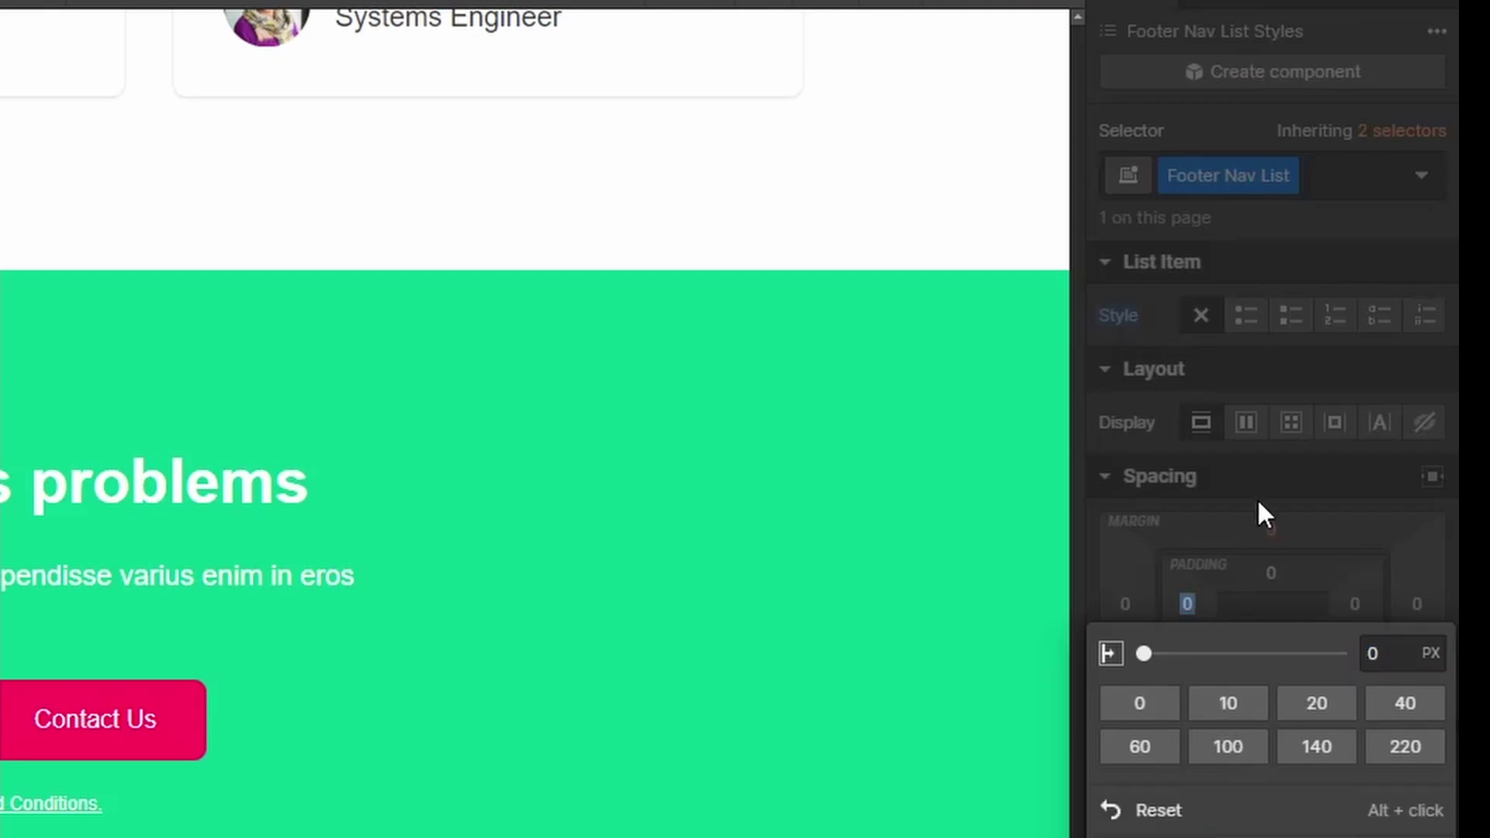
left_click(1270, 677)
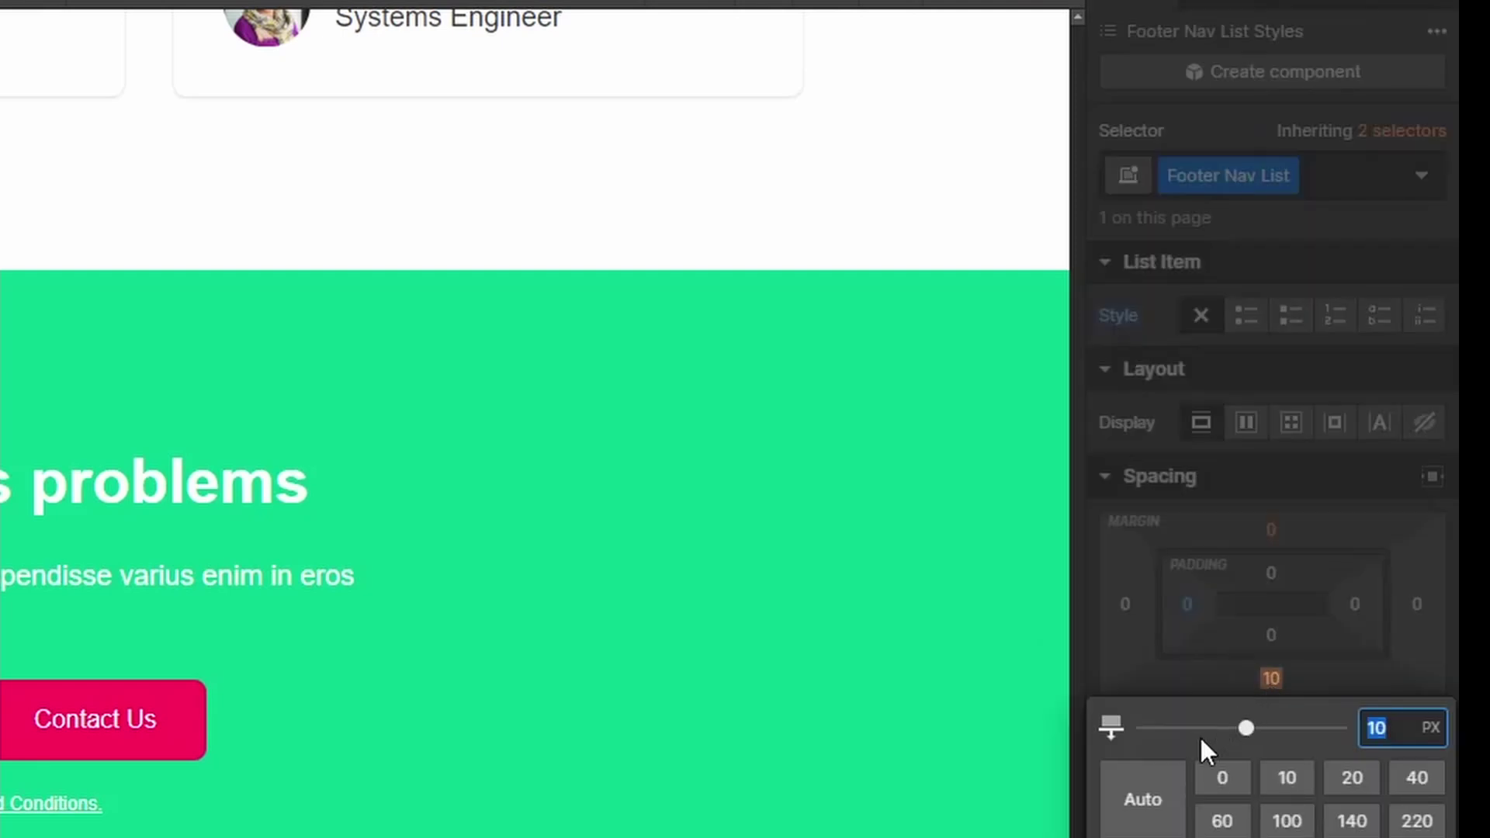
left_click(1222, 777)
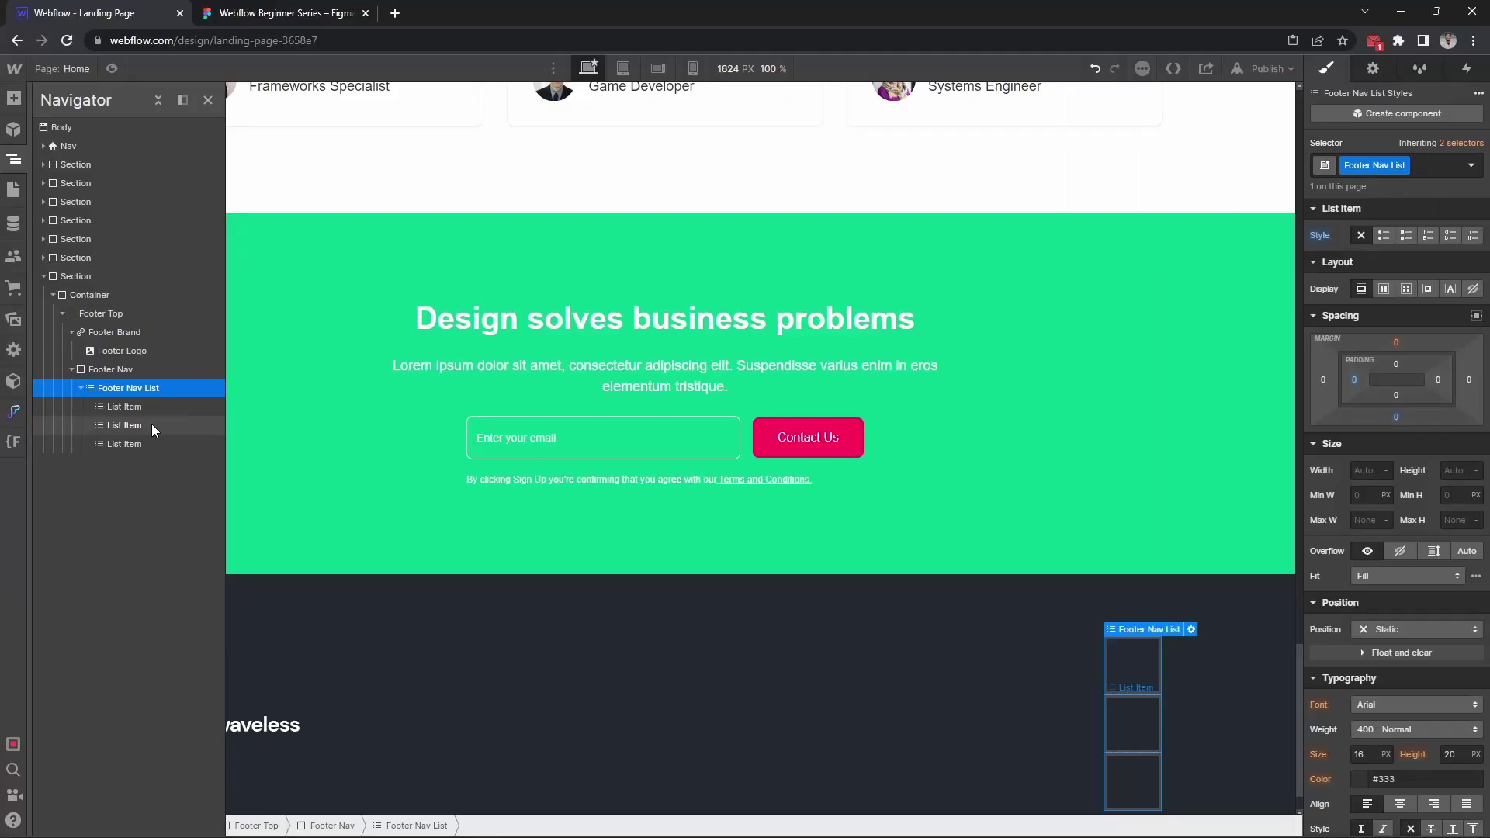
left_click(163, 407)
Give the first list item the class Footer Nav List Item
left_click(1376, 165)
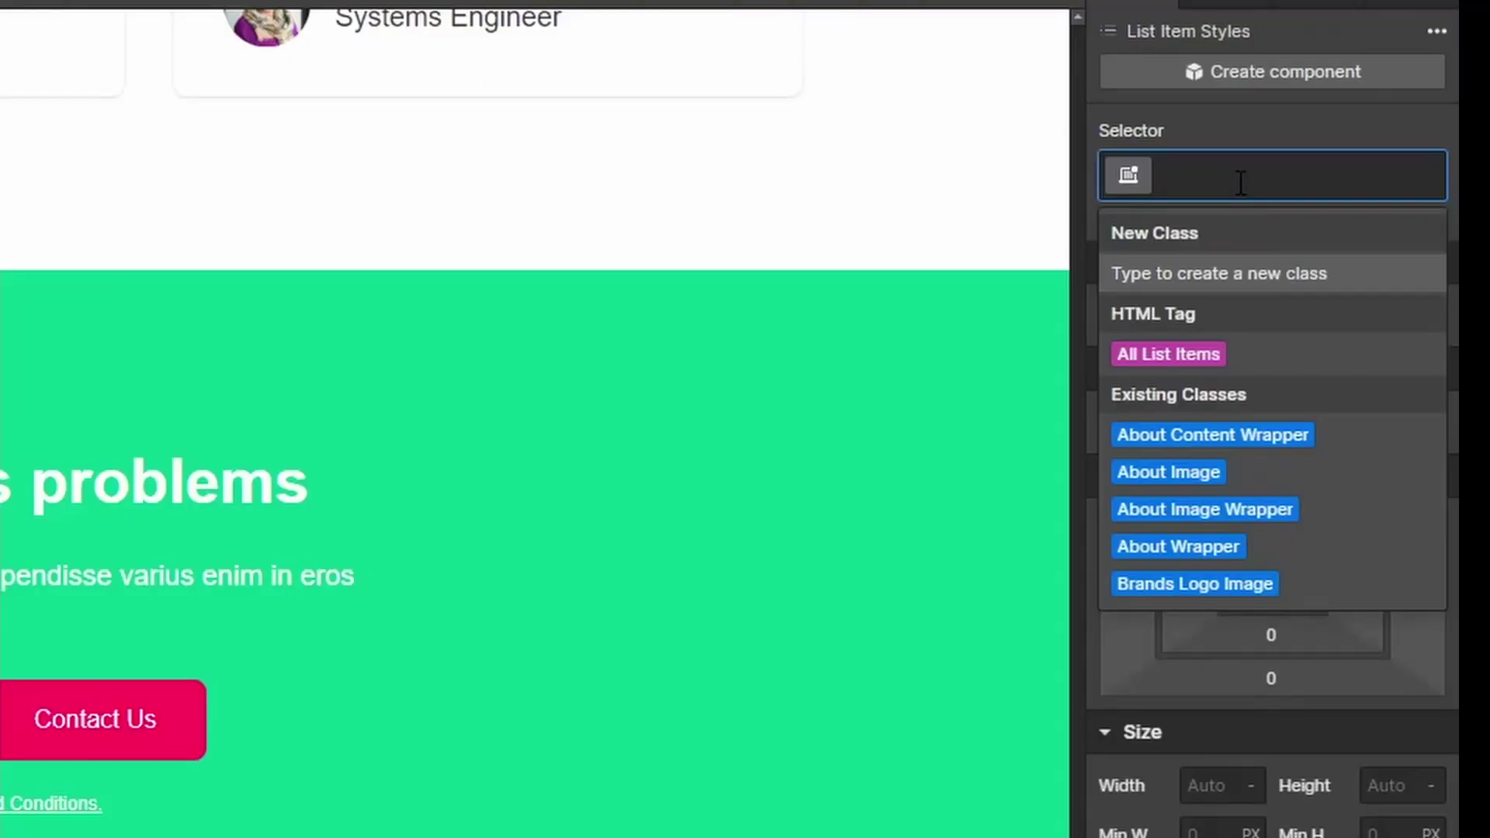
type("Footer Nav ")
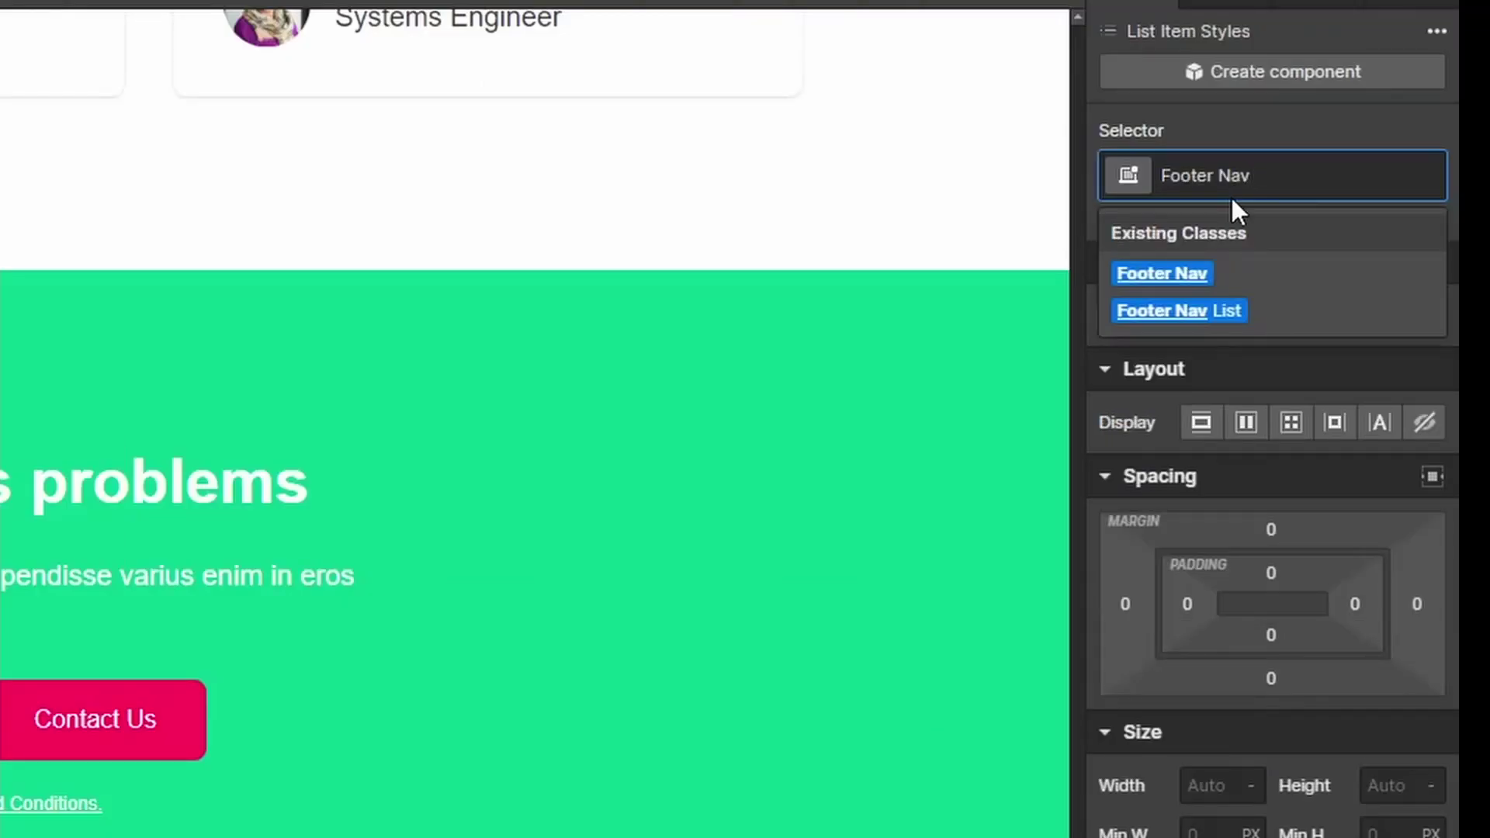
type("List I")
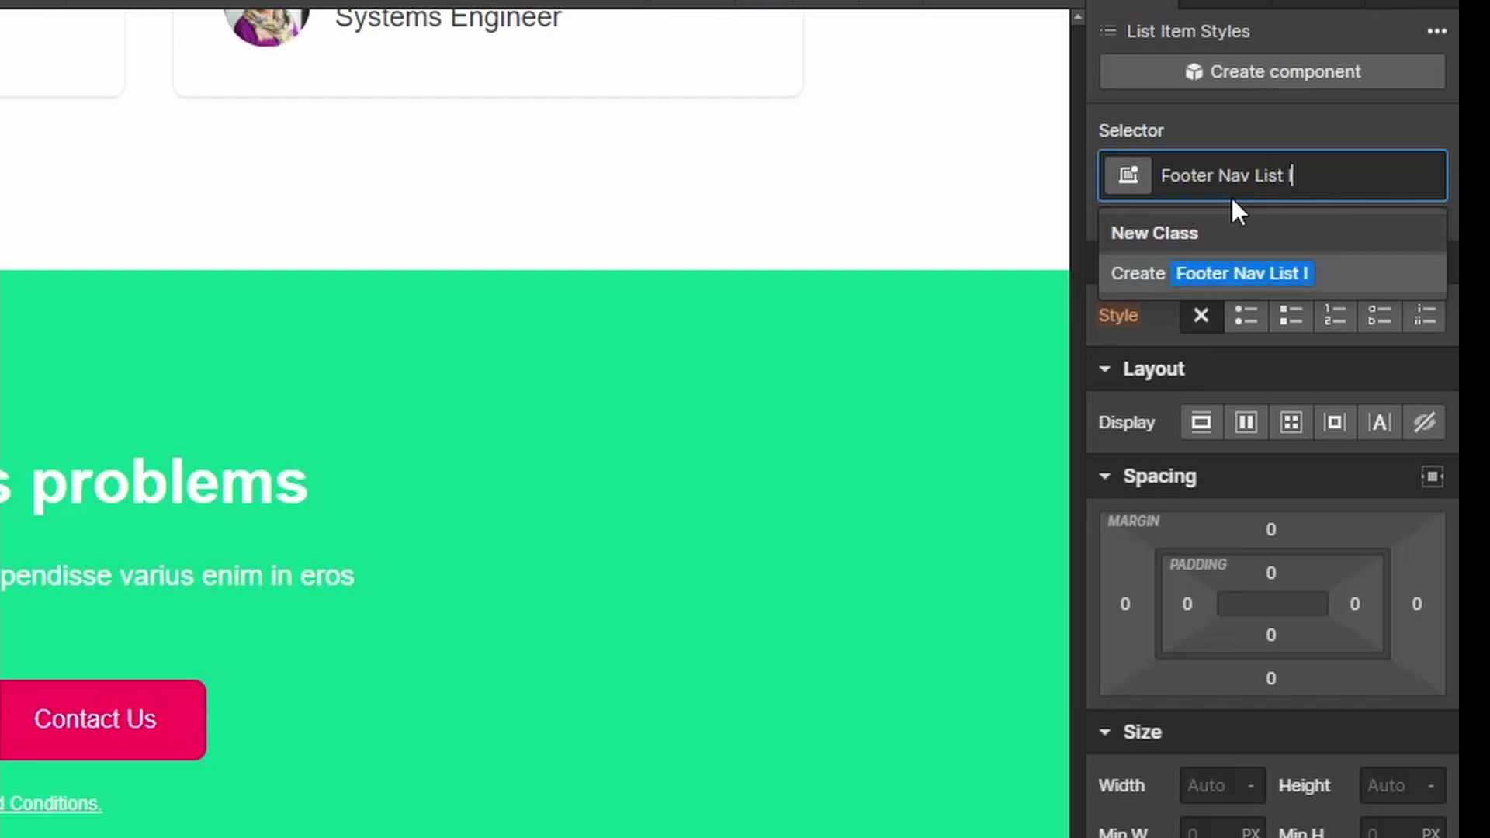
type("tem")
key("Return")
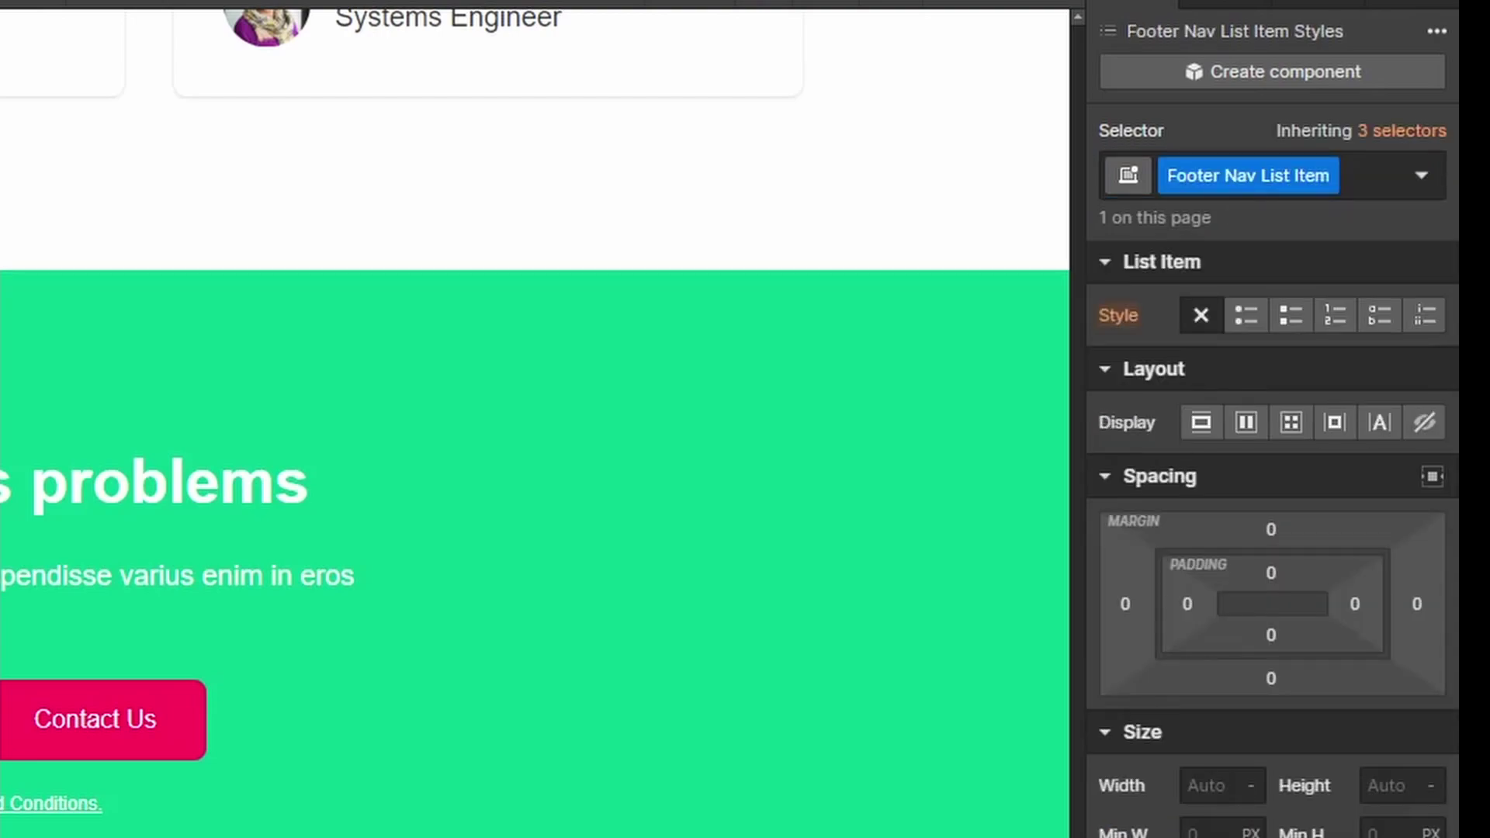
key("BackSpace")
key("ctrl+z")
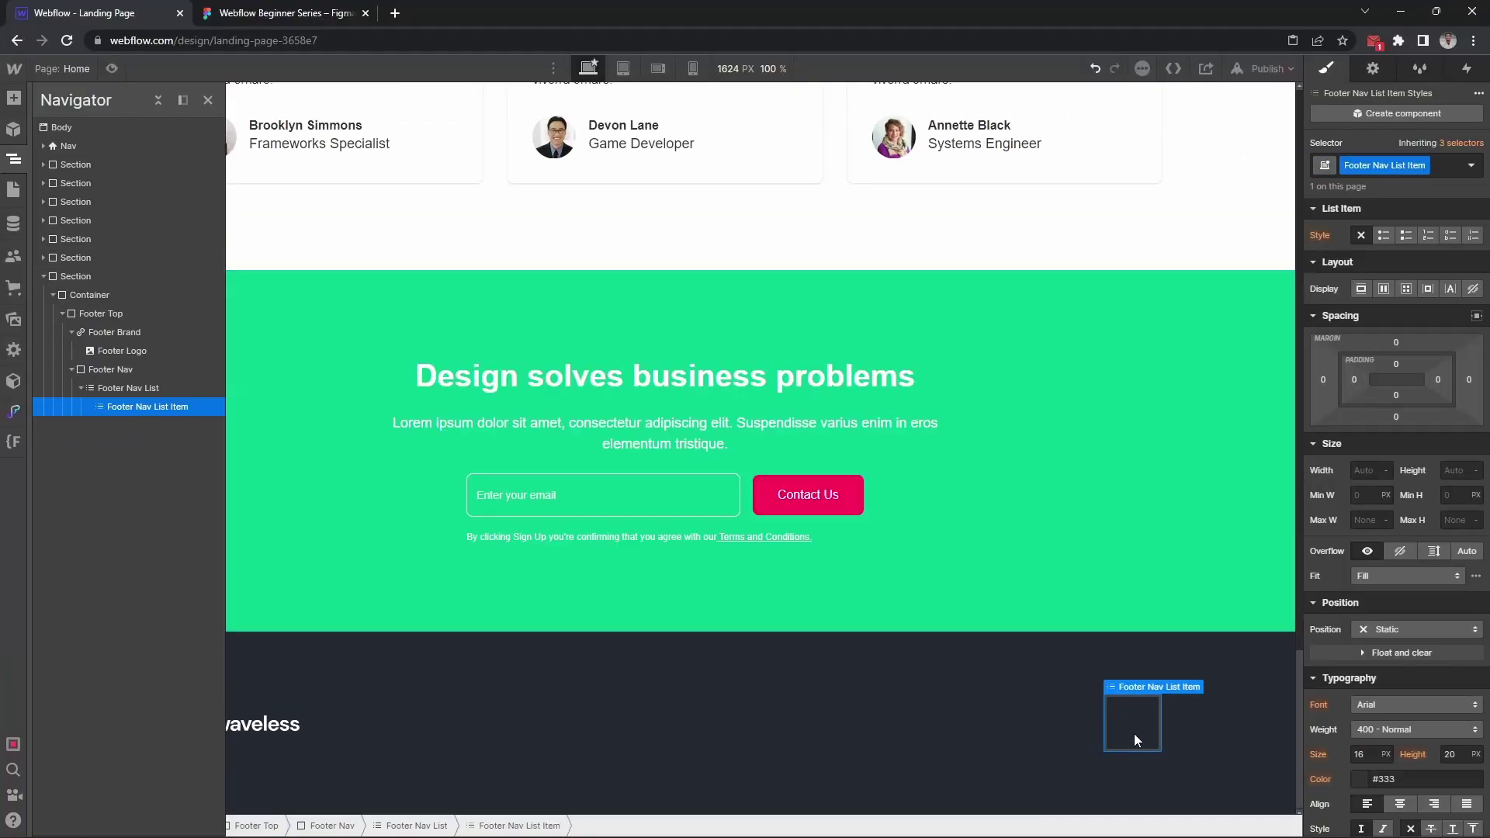
key("z")
Insert a text link classed Footer Nav Link into the list item
key("ctrl+e")
type("te")
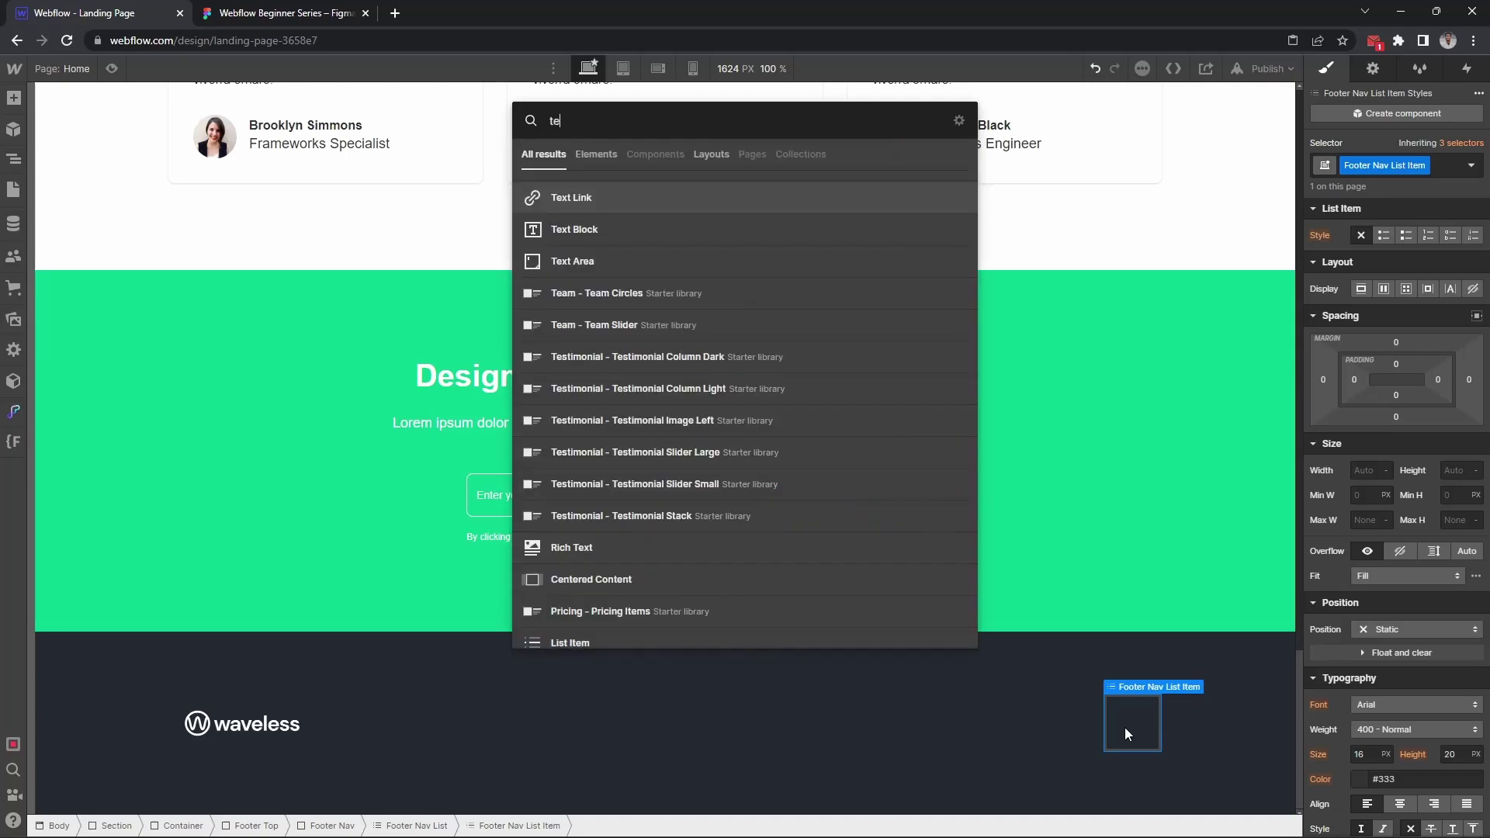
type("xt")
key("Return")
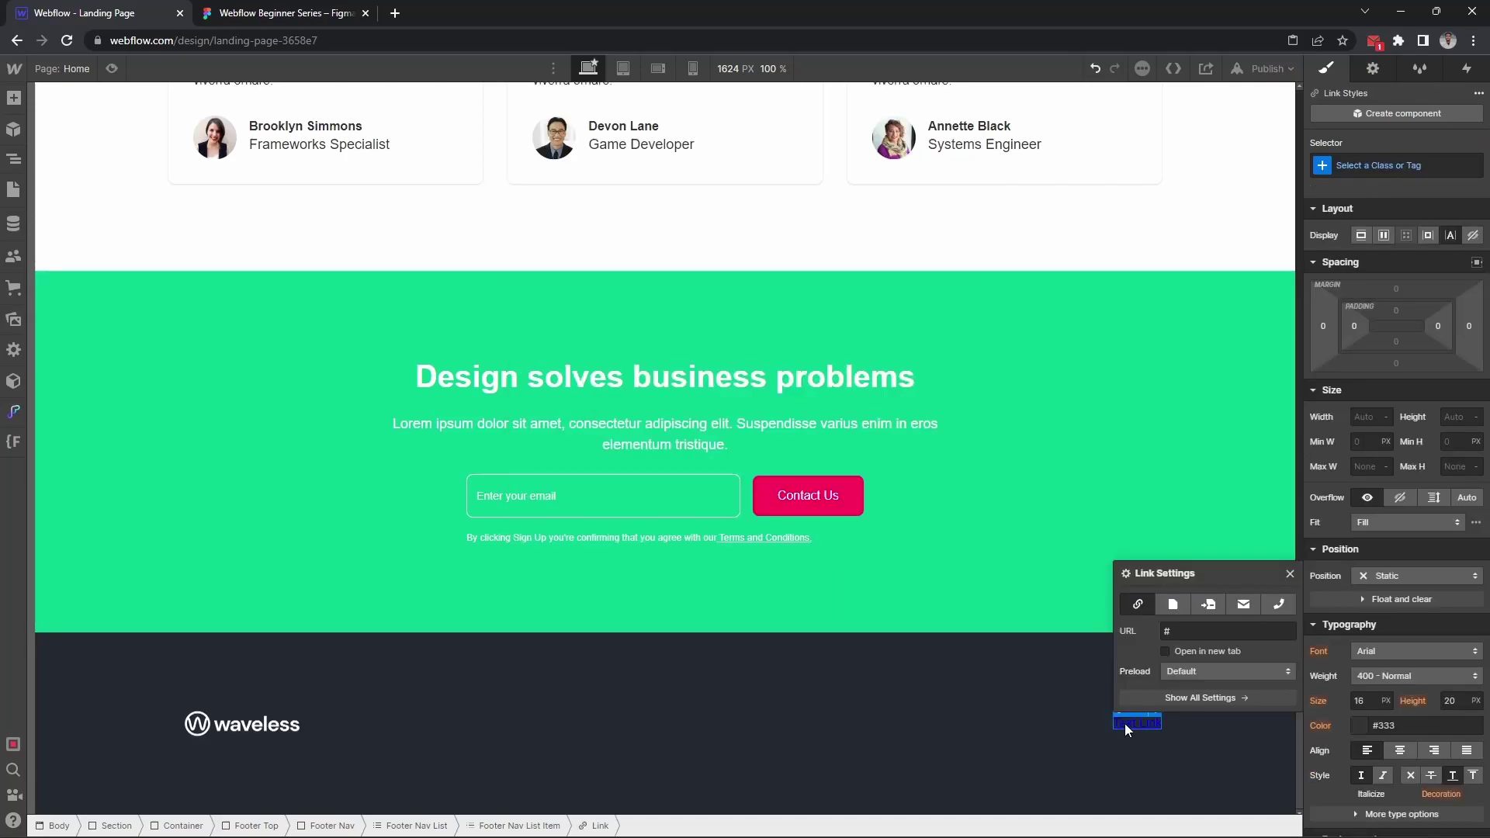
left_click(1127, 723)
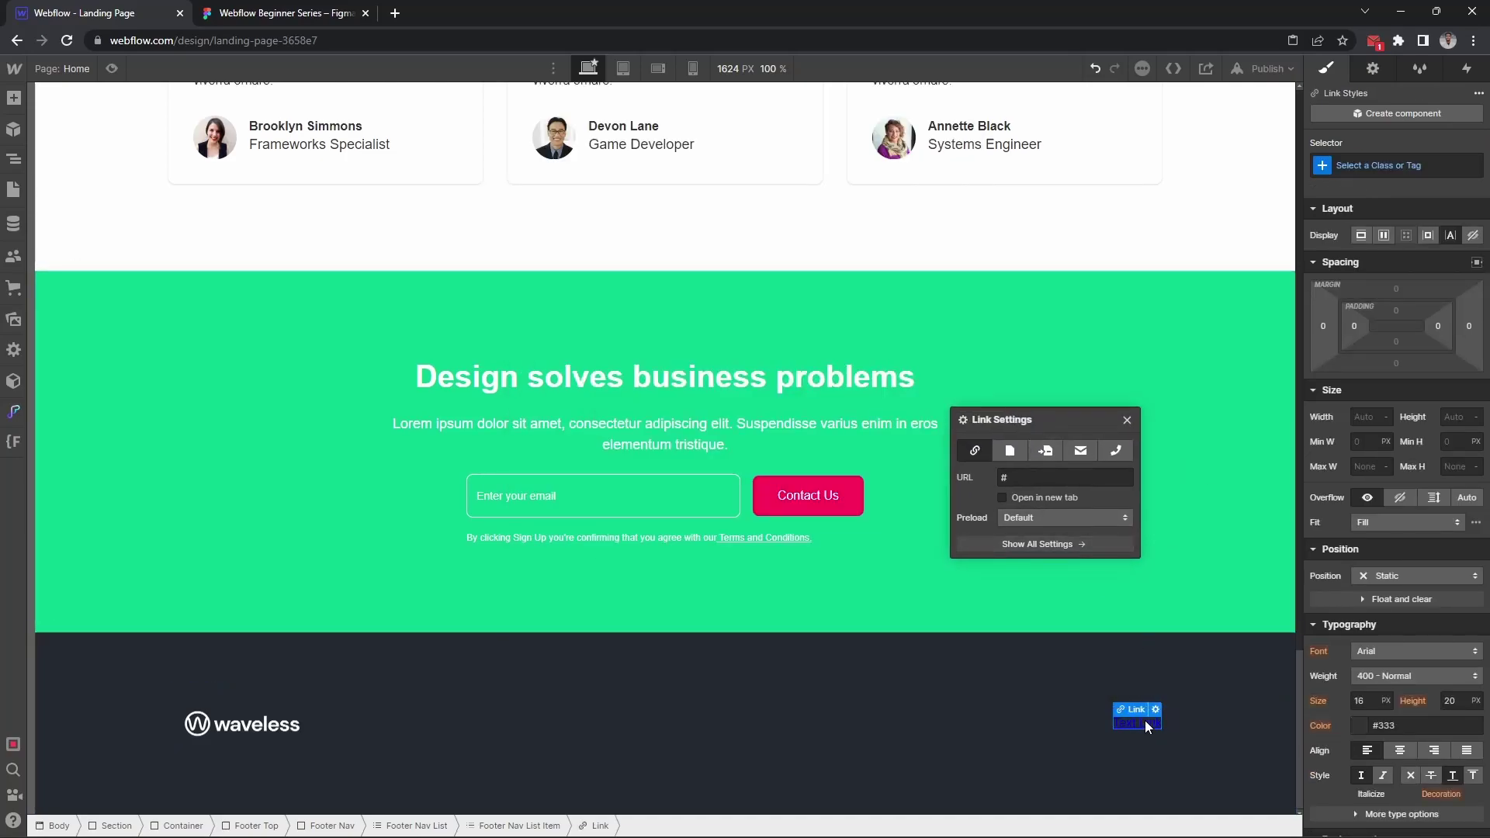
key("ctrl+Return")
type("Footer Nav ")
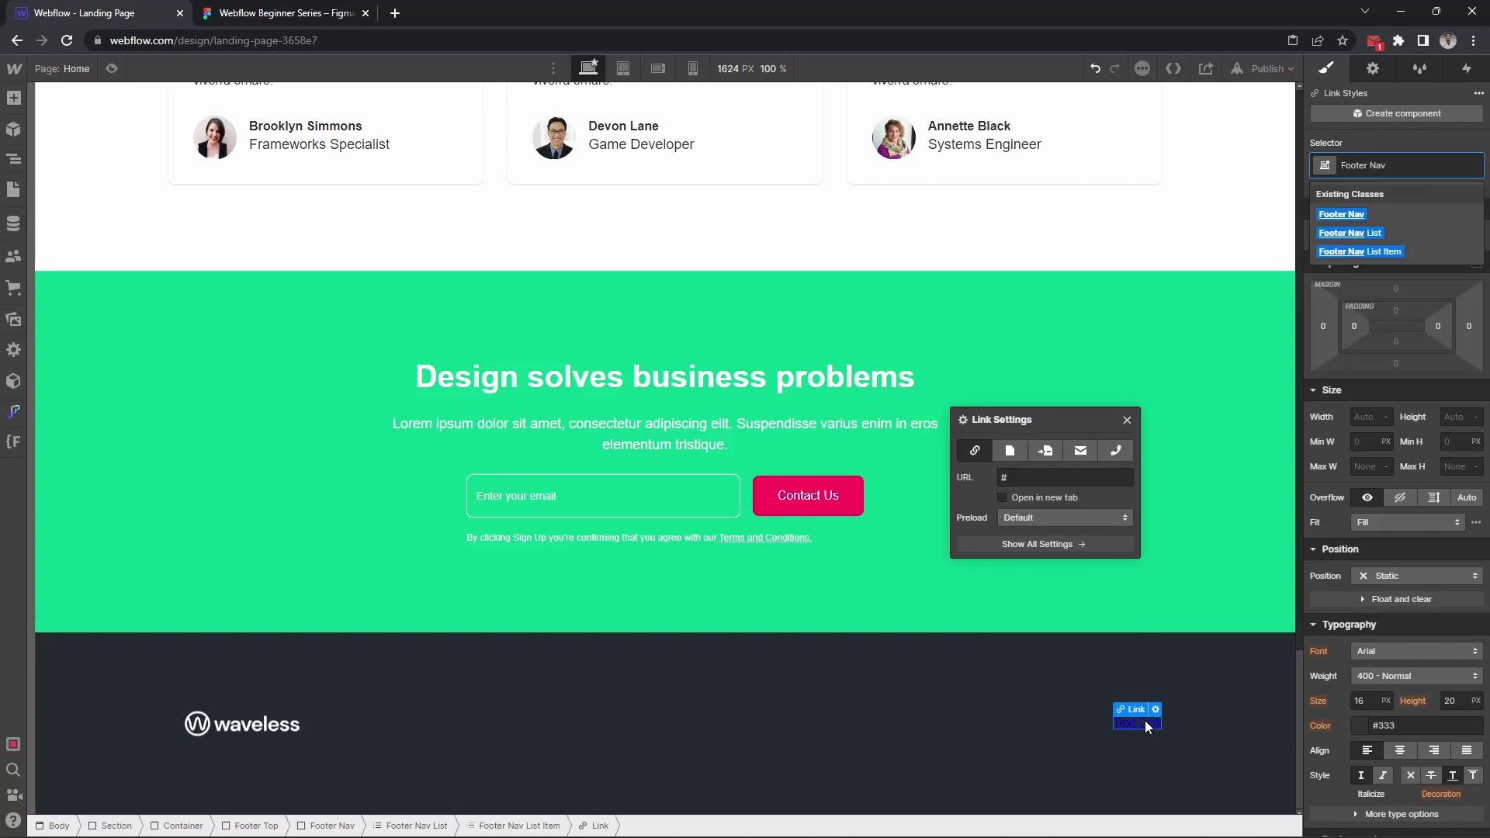
type("Link")
key("Return")
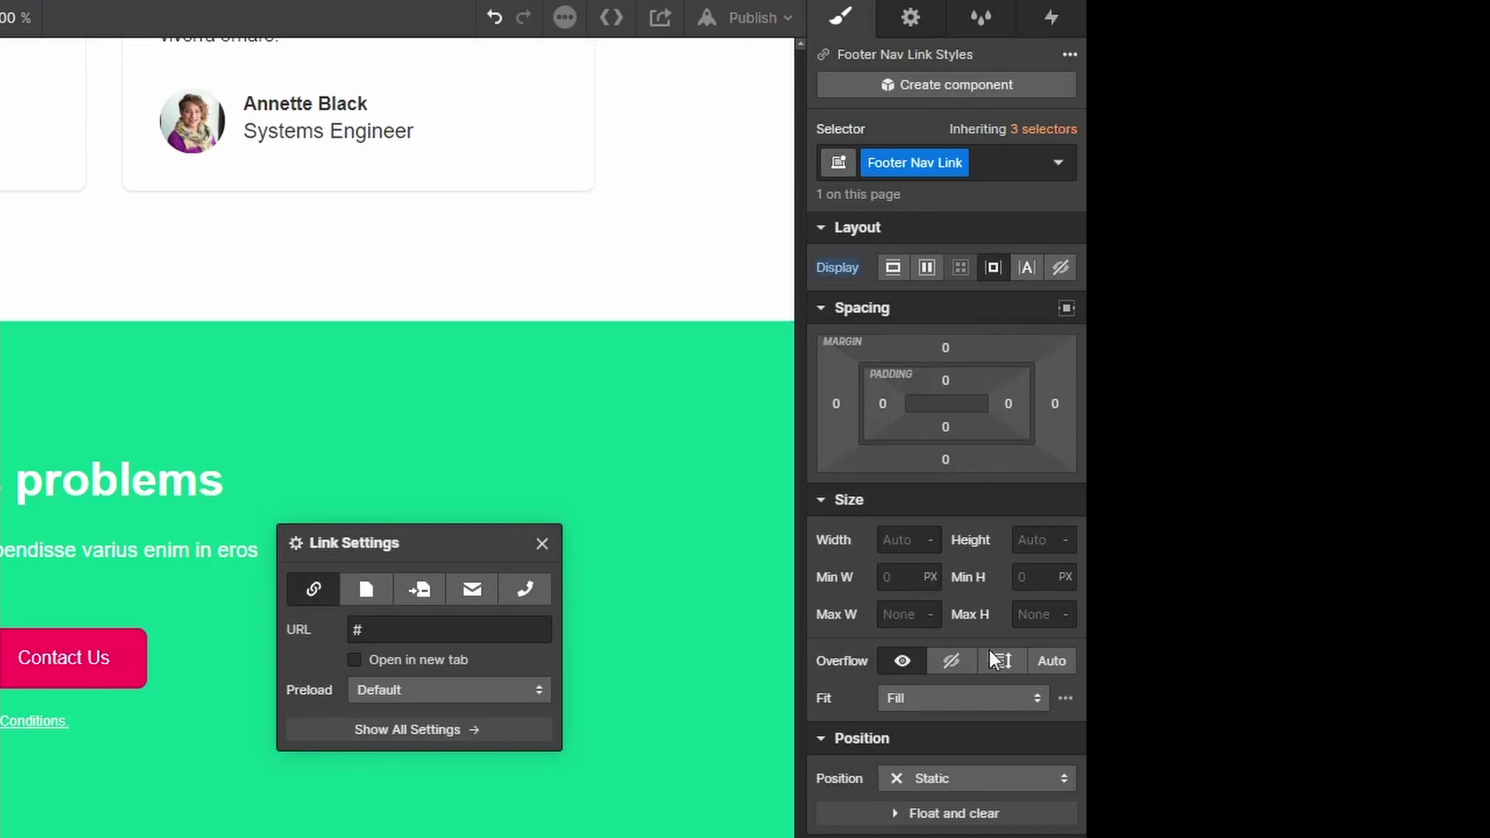
scroll(990, 650, "down", 4)
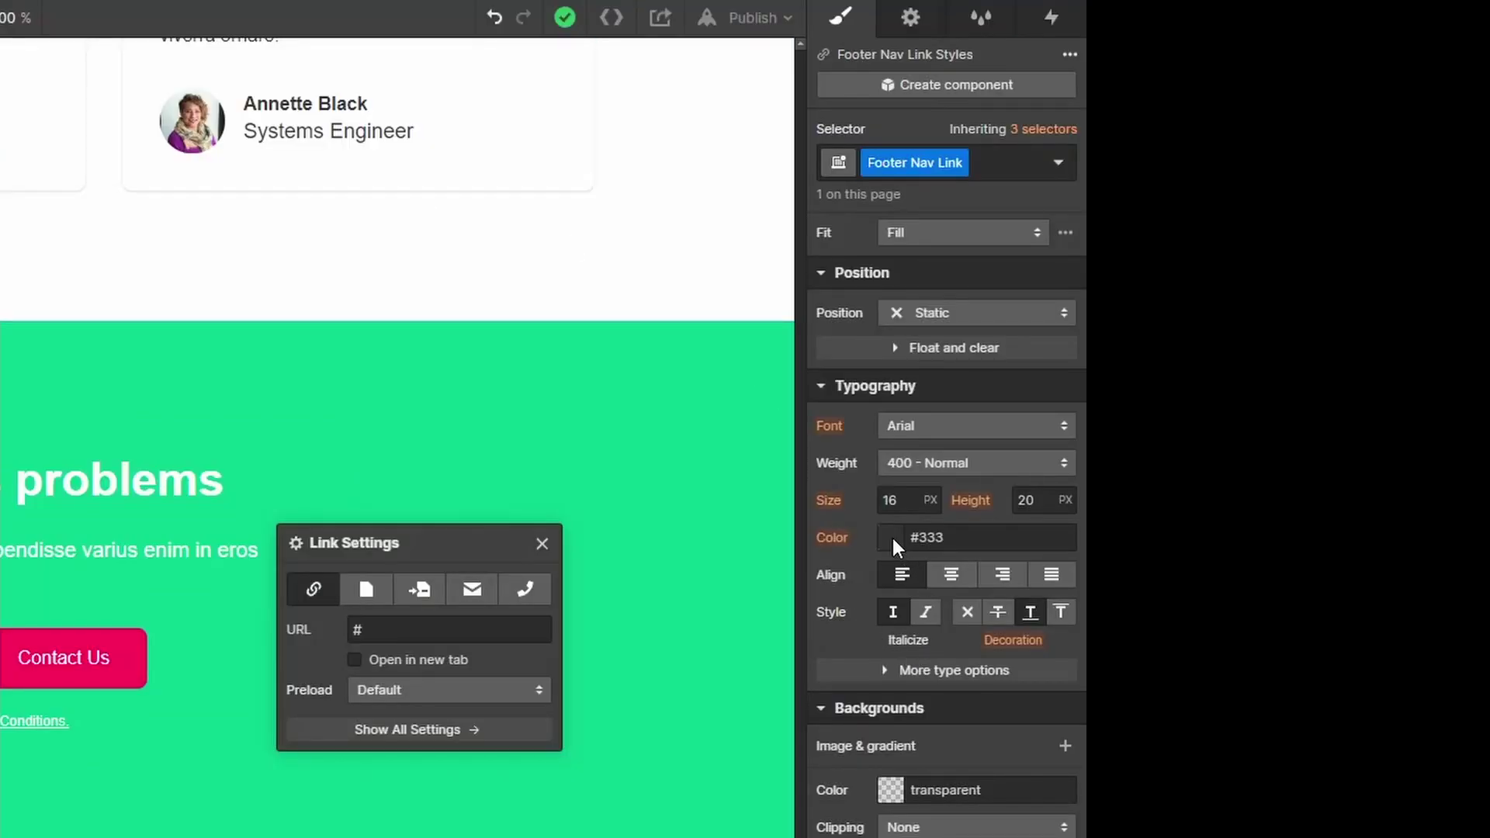
Make the link white, reading "Home", with text decoration set to none
left_click(893, 538)
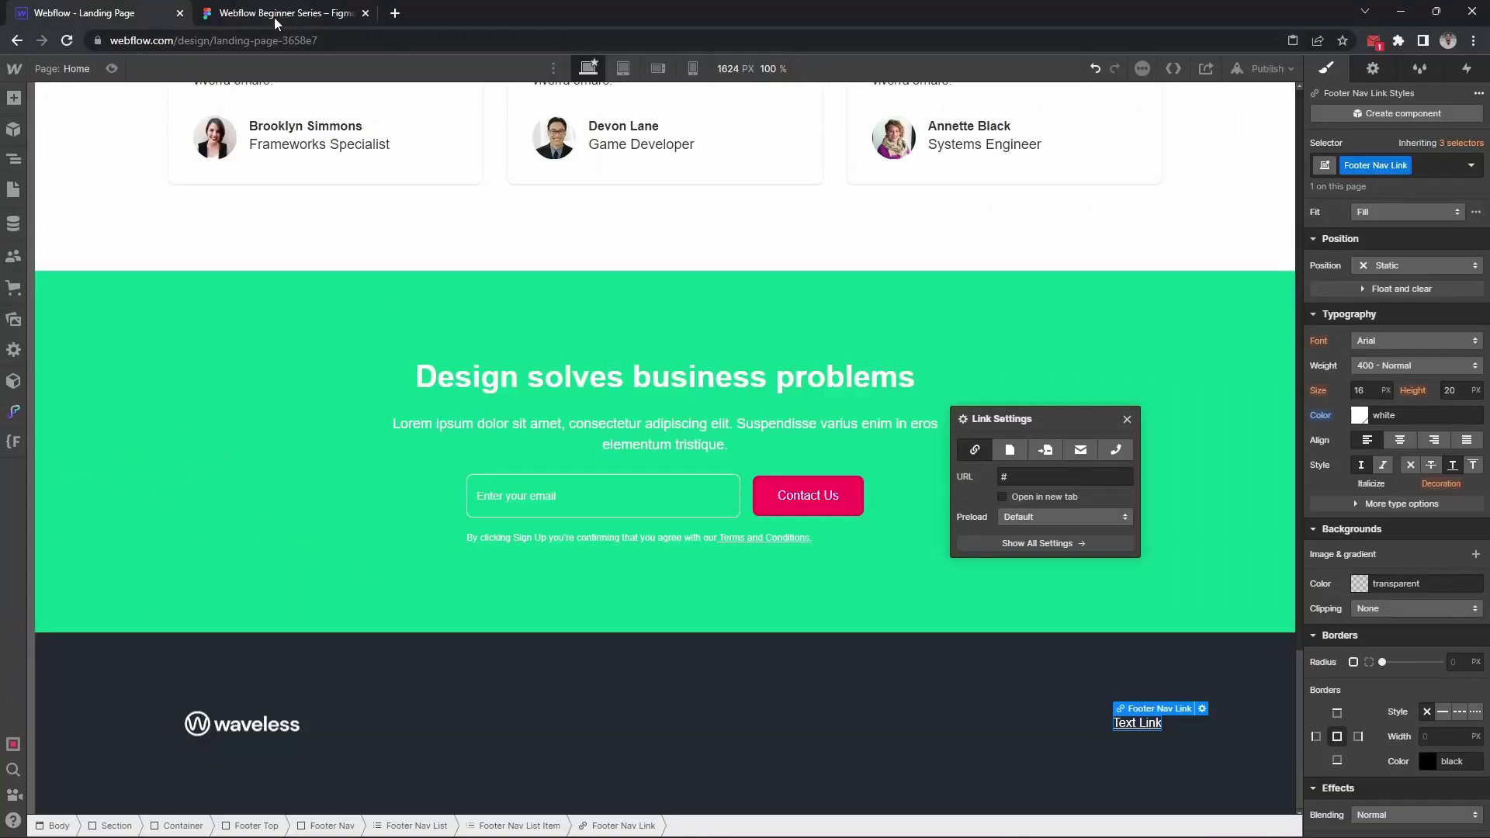
left_click(277, 13)
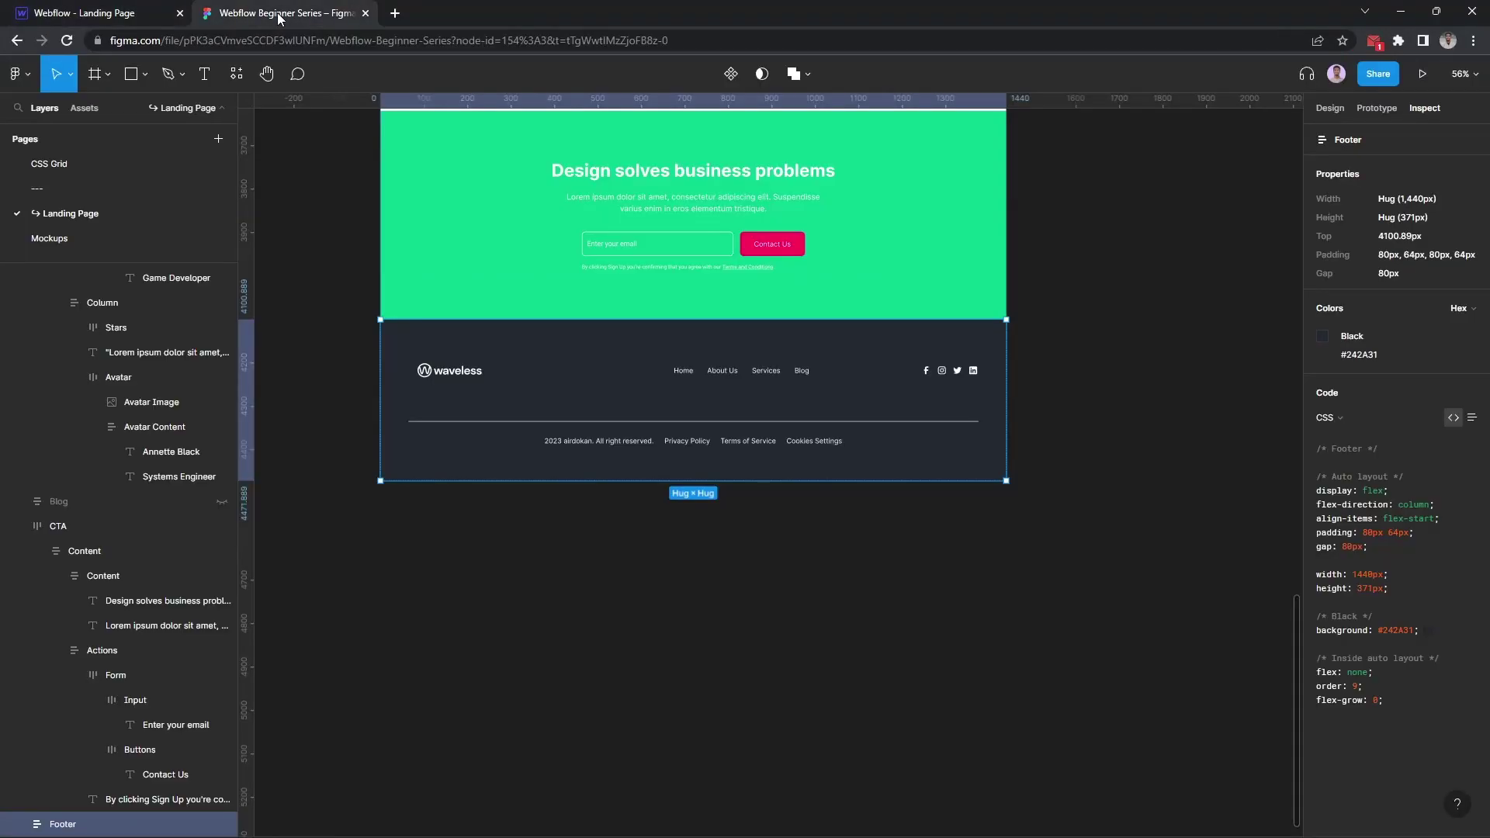
left_click(689, 376)
left_click(128, 10)
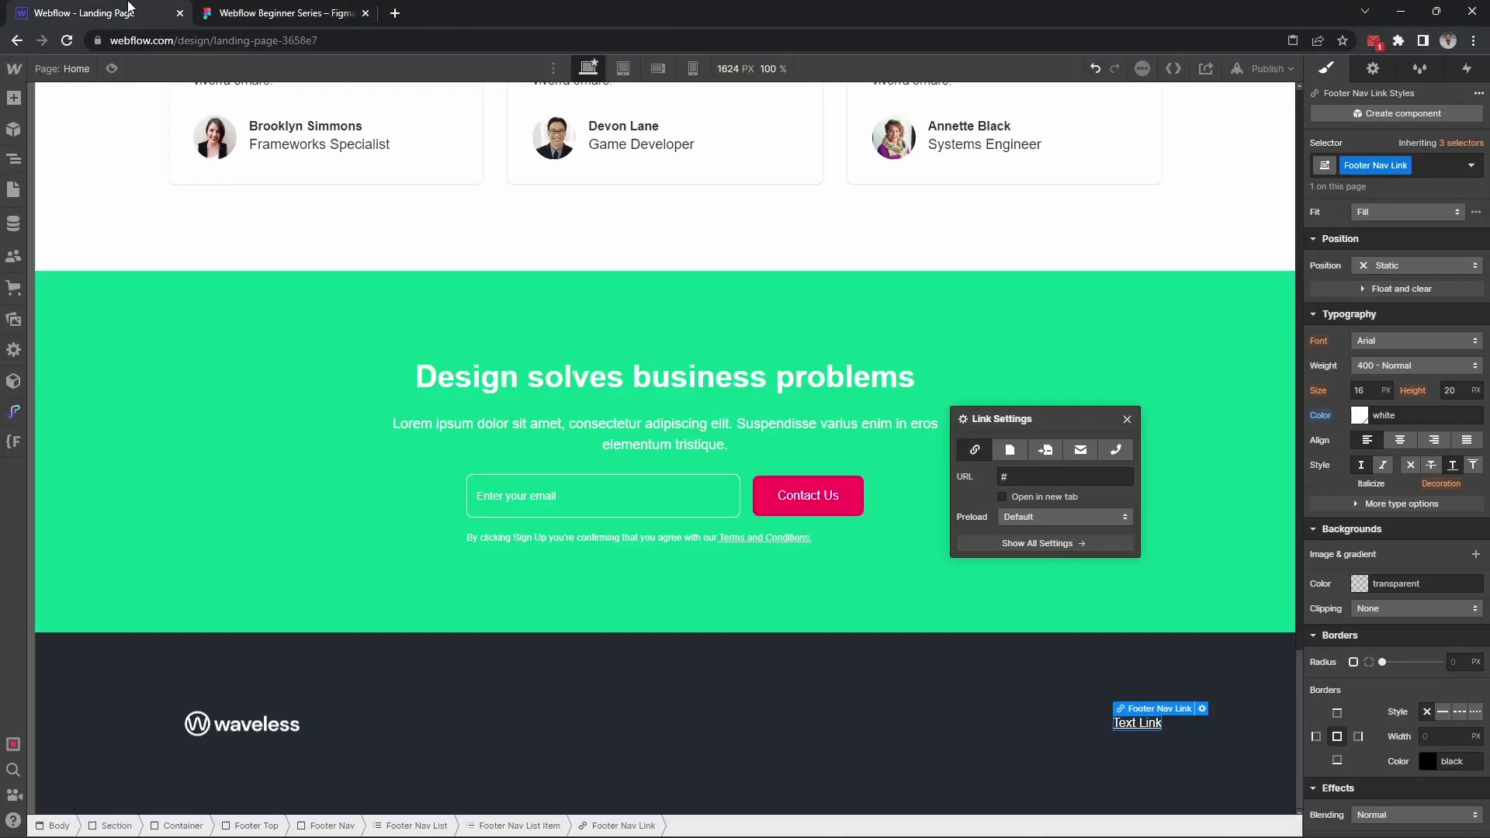
double_click(1146, 722)
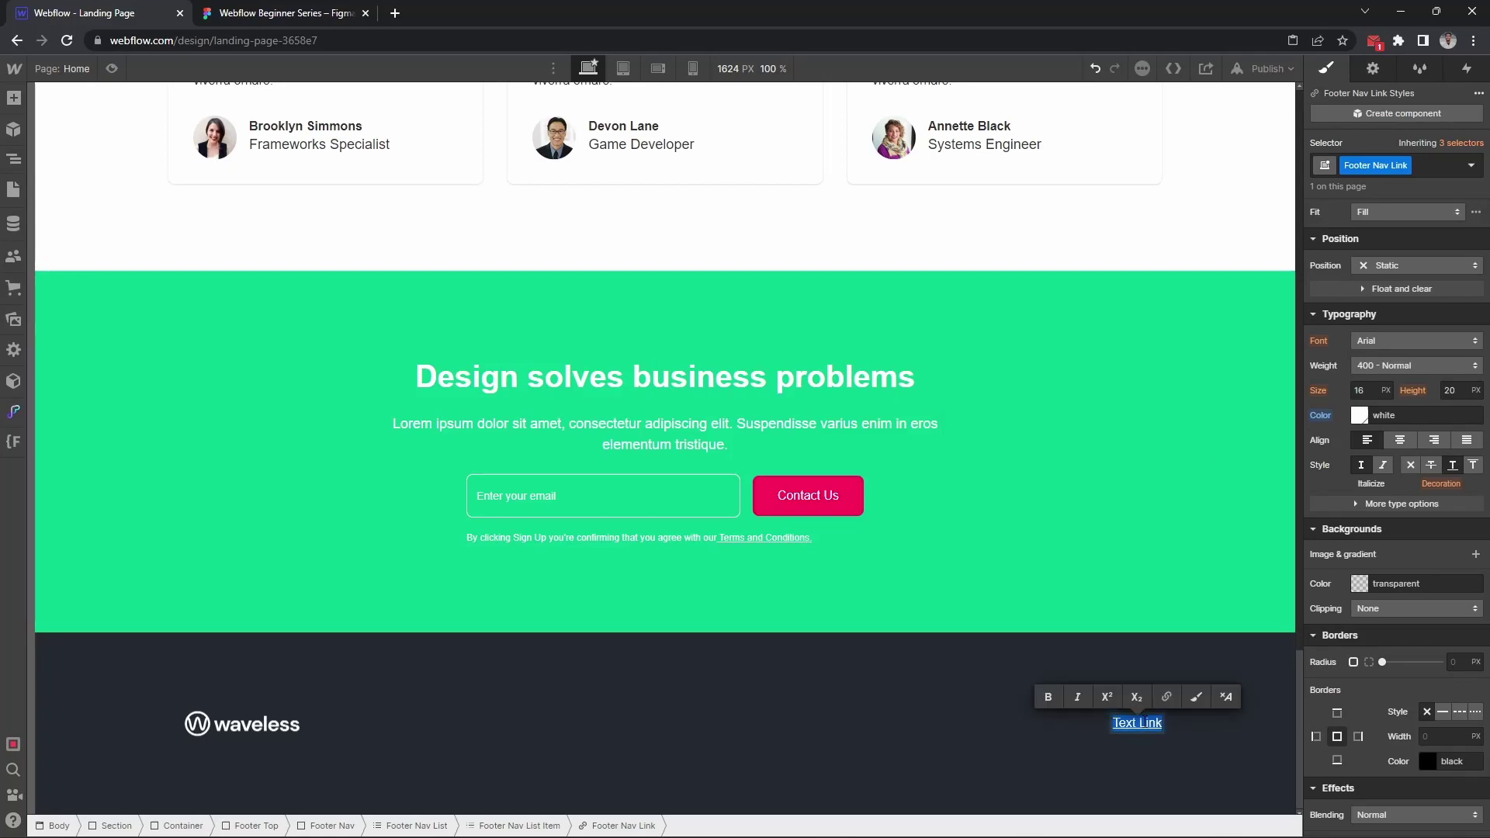
type("Home")
left_click(1404, 464)
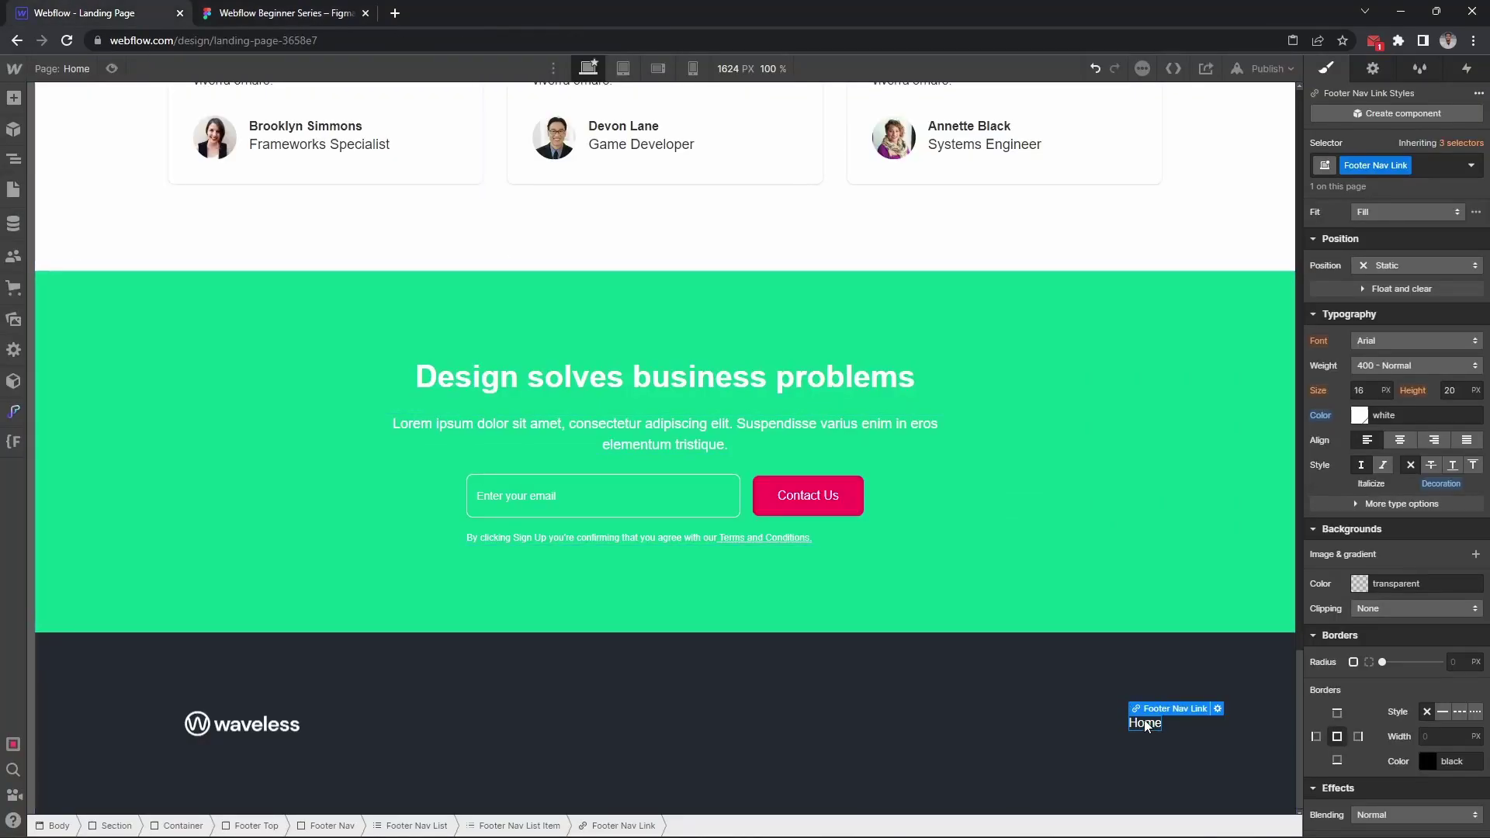
Duplicate the styled Footer Nav List Item into four Home items, checking the Figma footer
left_click(519, 826)
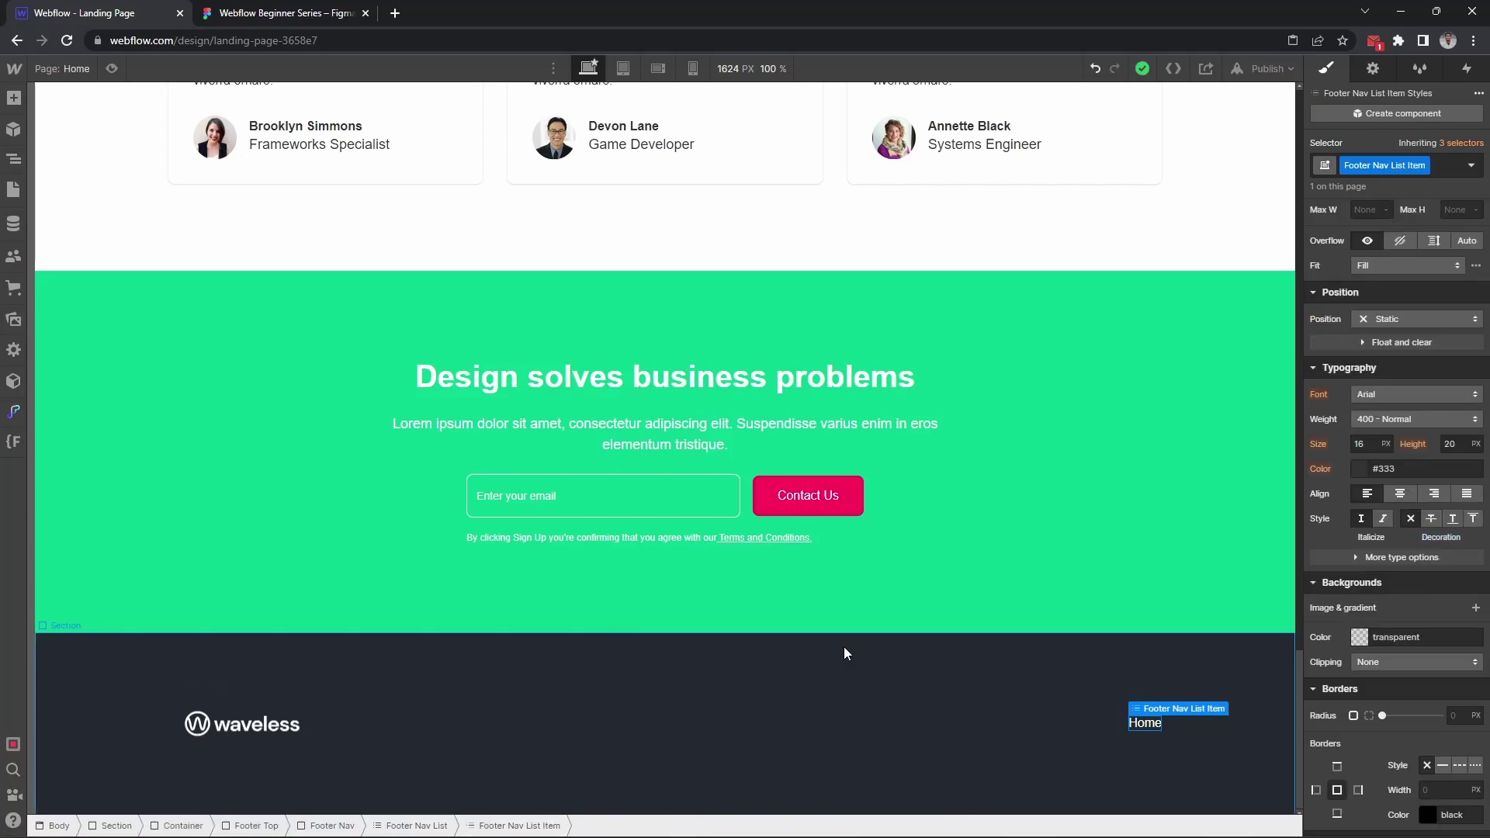
key("ctrl+d")
key("ctrl+d")
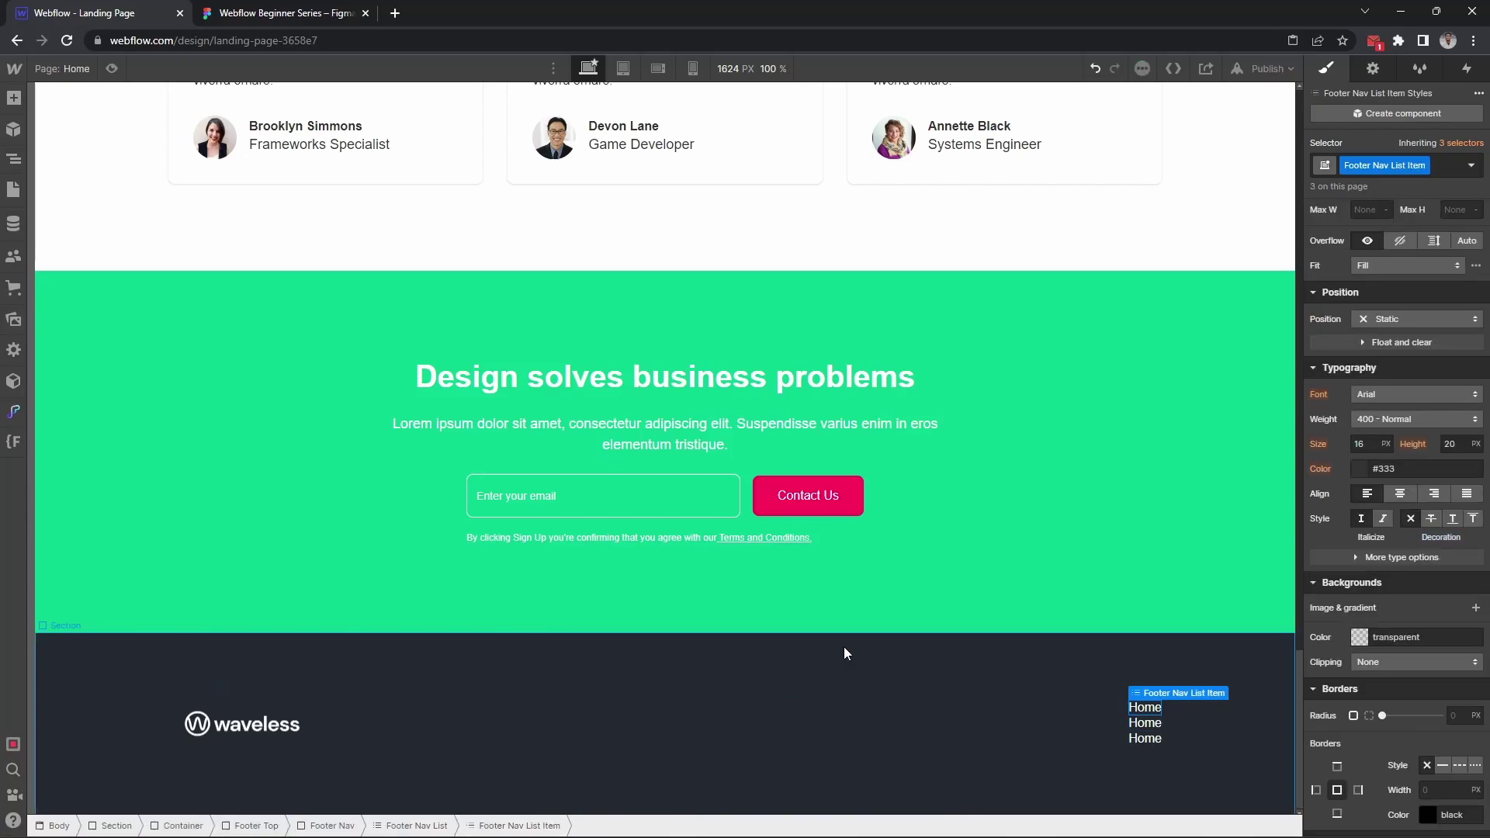
key("ctrl+d")
key("ctrl+Tab")
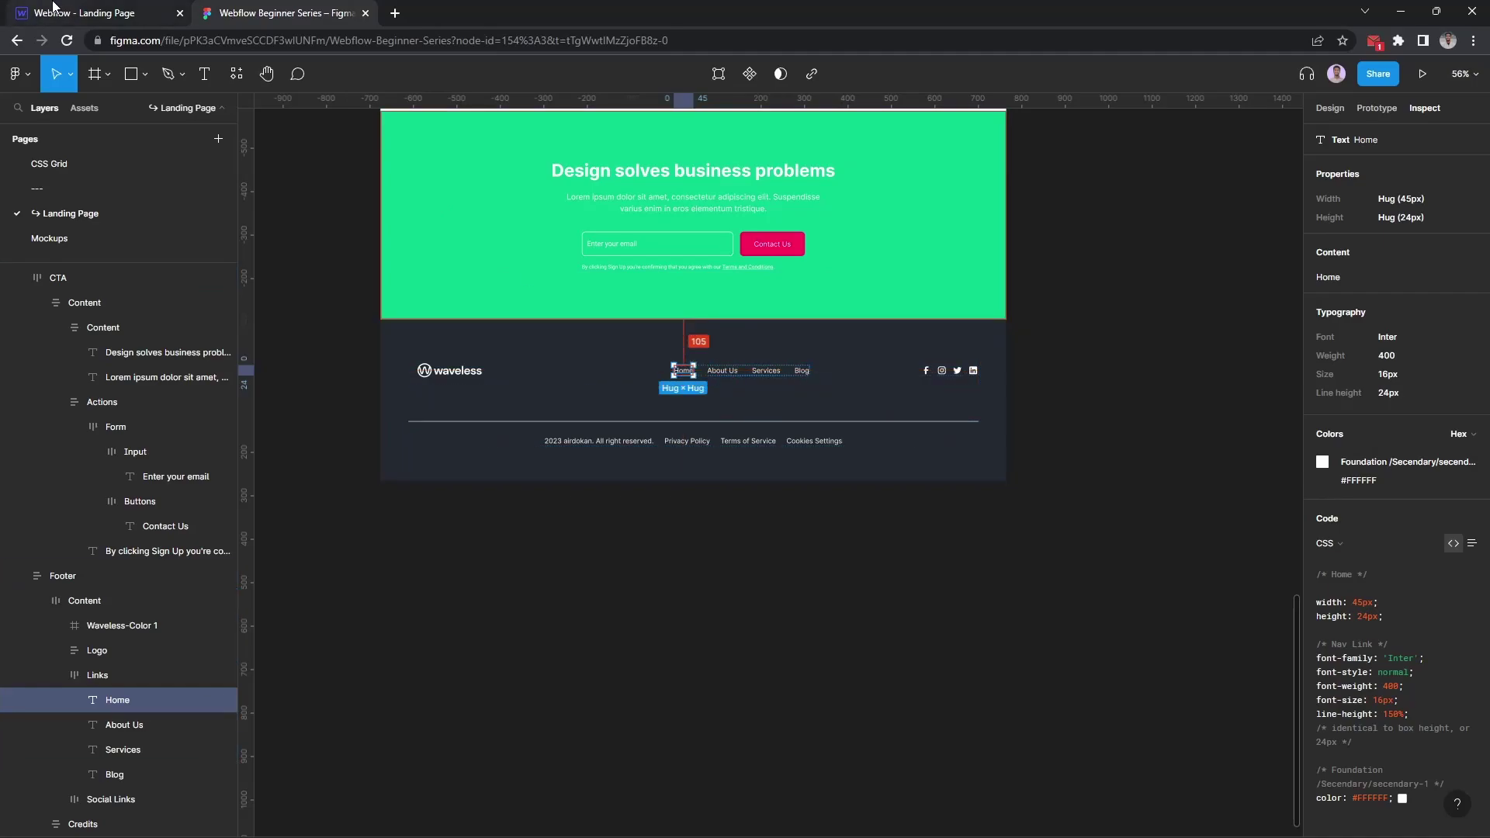
key("ctrl+Tab")
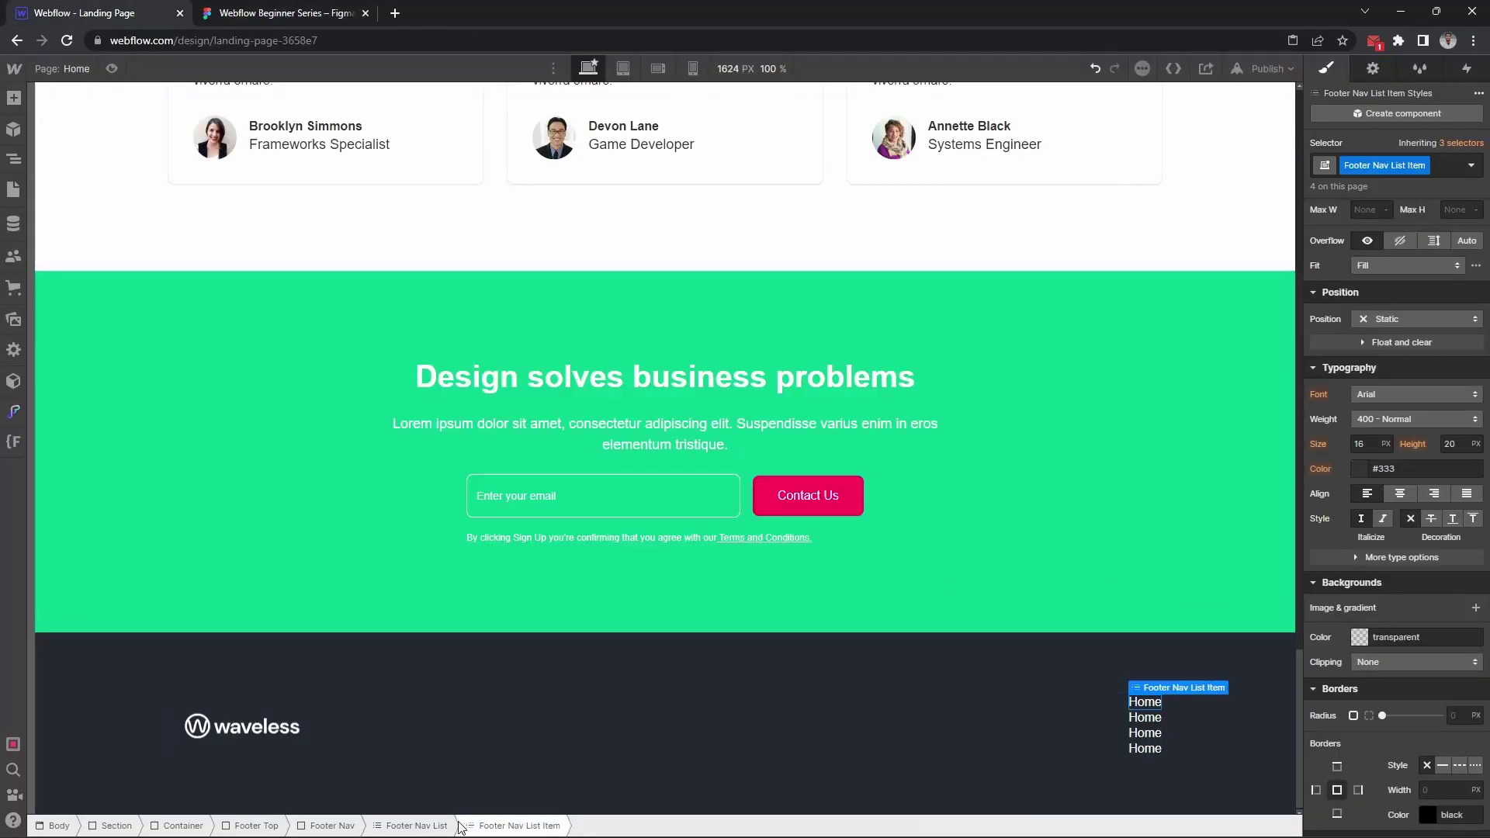
Set Footer Nav List to flex display, centre-aligned, with a 32 px gap
left_click(416, 826)
scroll(1397, 349, "up", 3)
scroll(1396, 337, "up", 2)
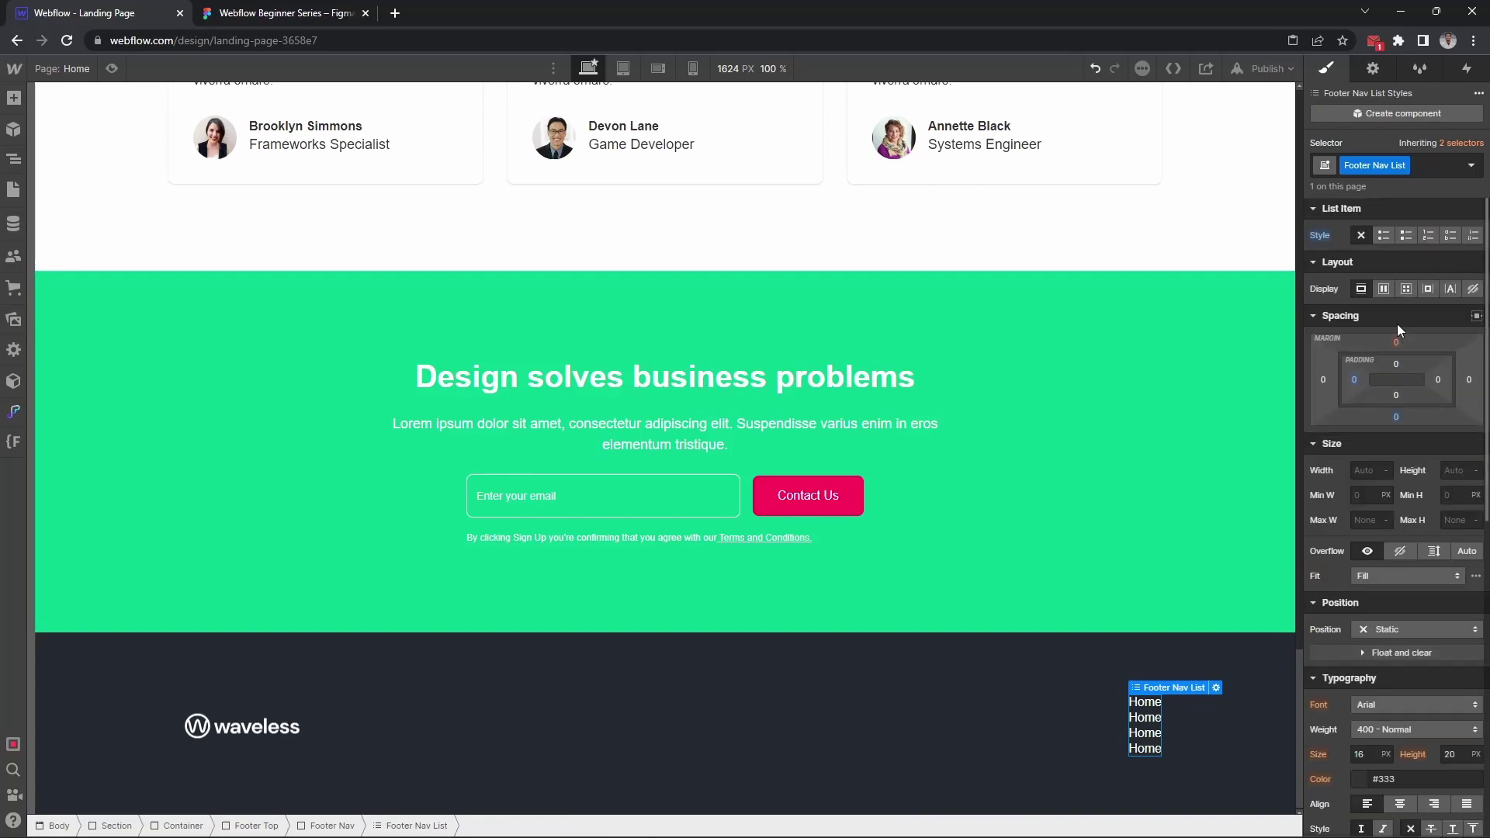
left_click(1381, 289)
left_click(1388, 344)
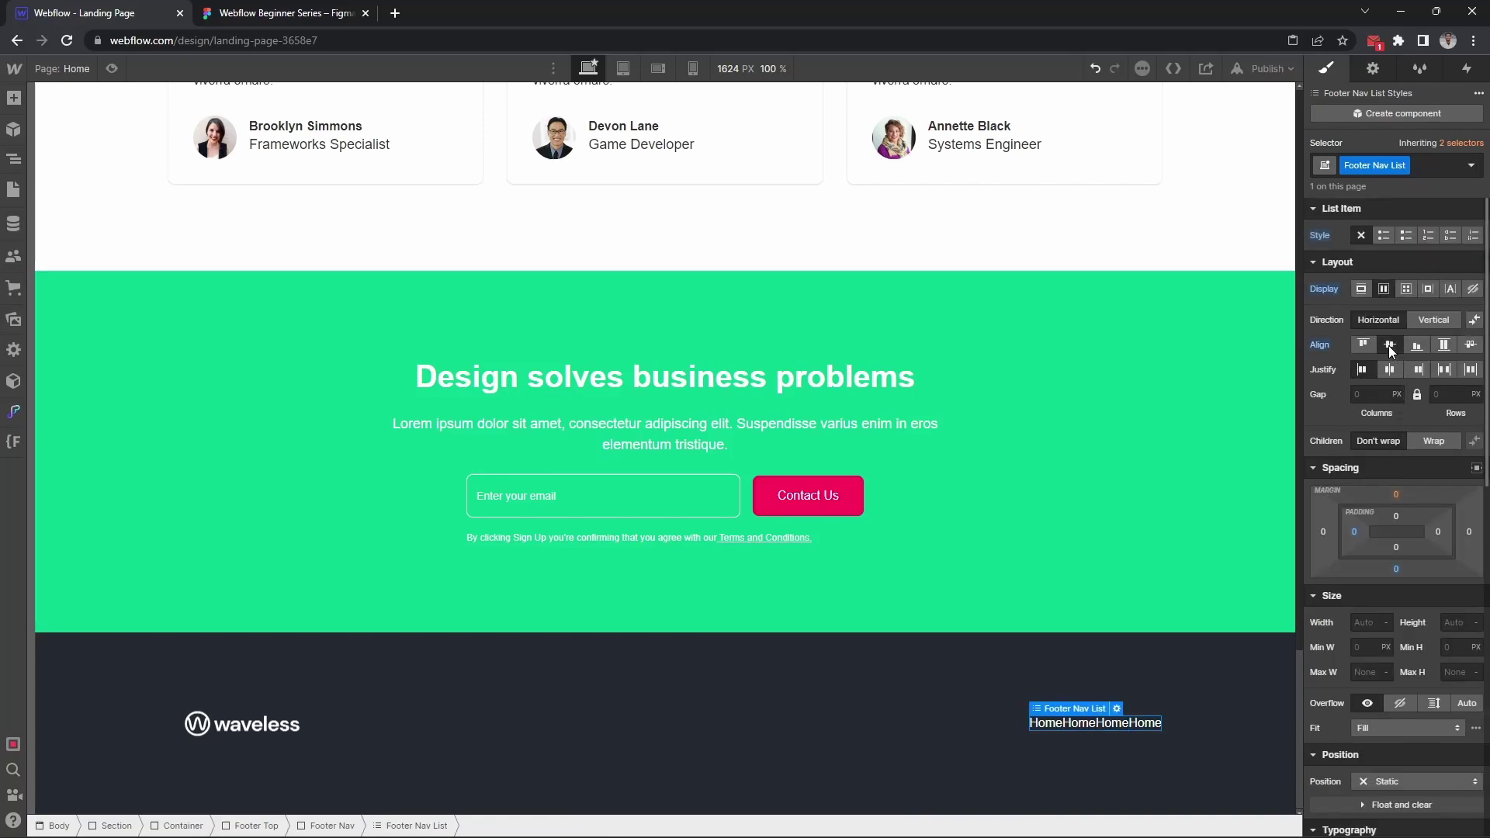
left_click(279, 12)
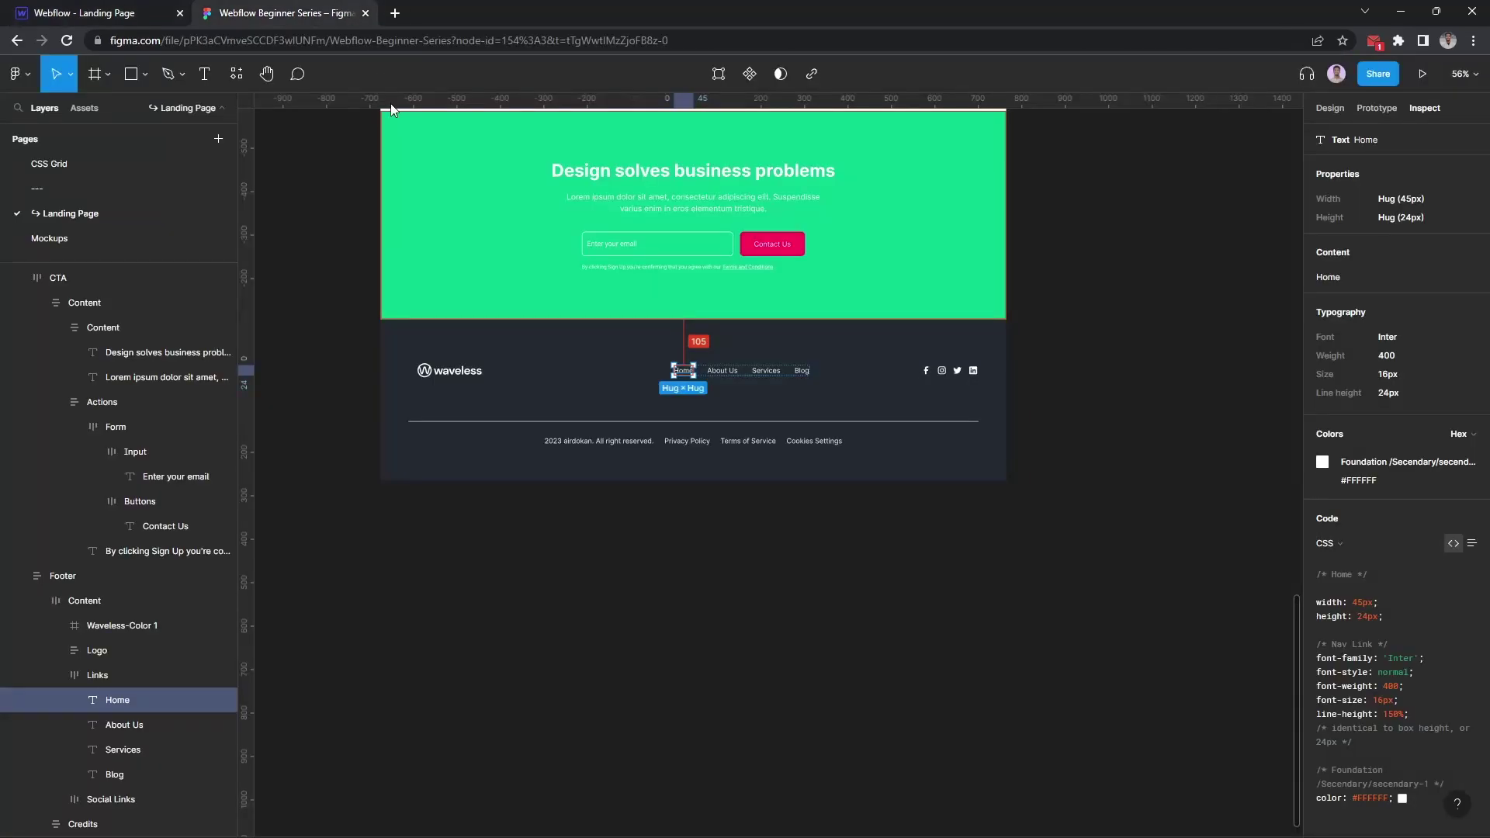
key("ctrl+shift+Tab")
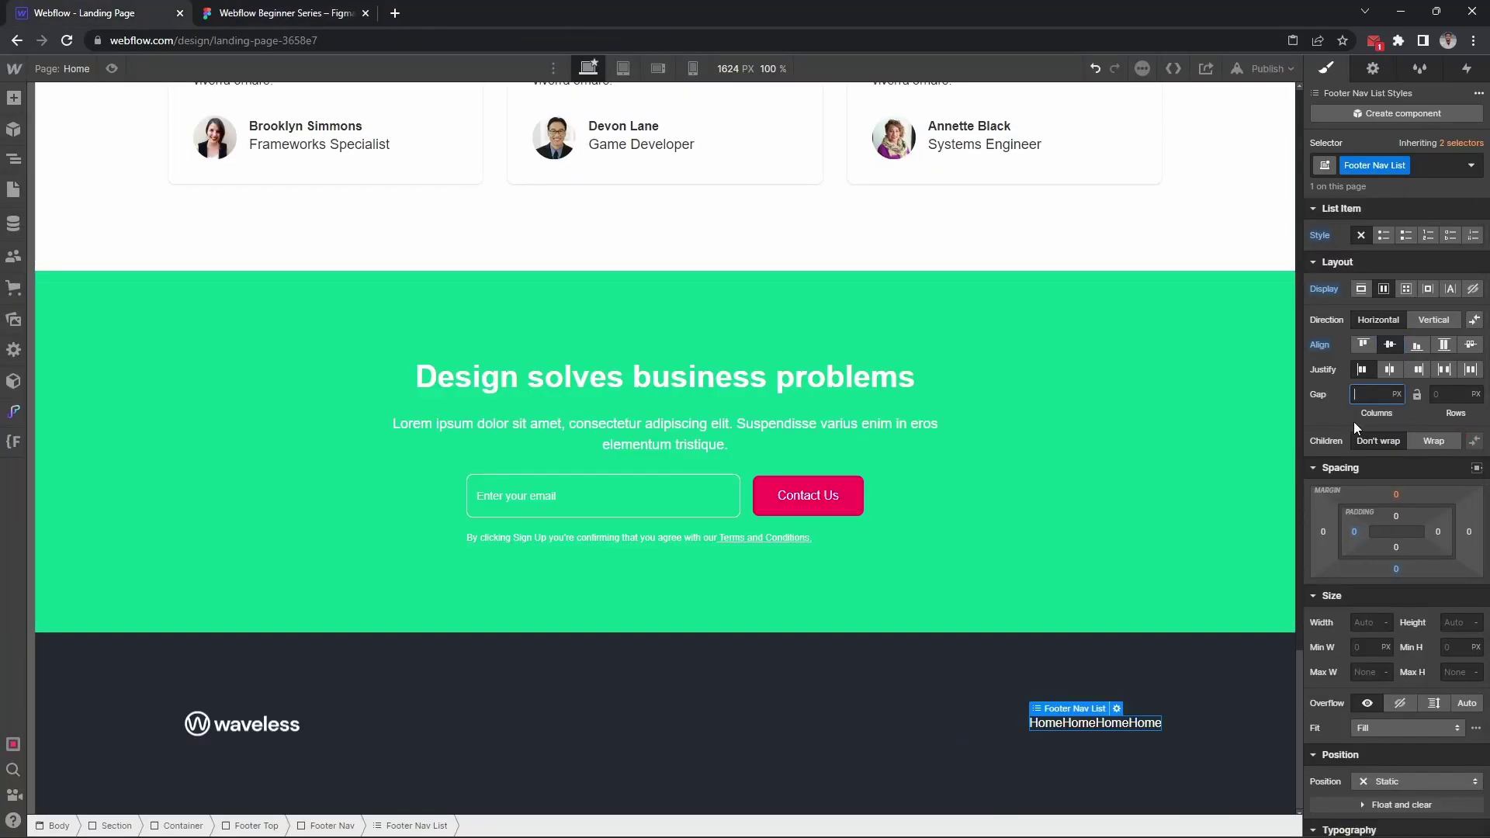
key("Return")
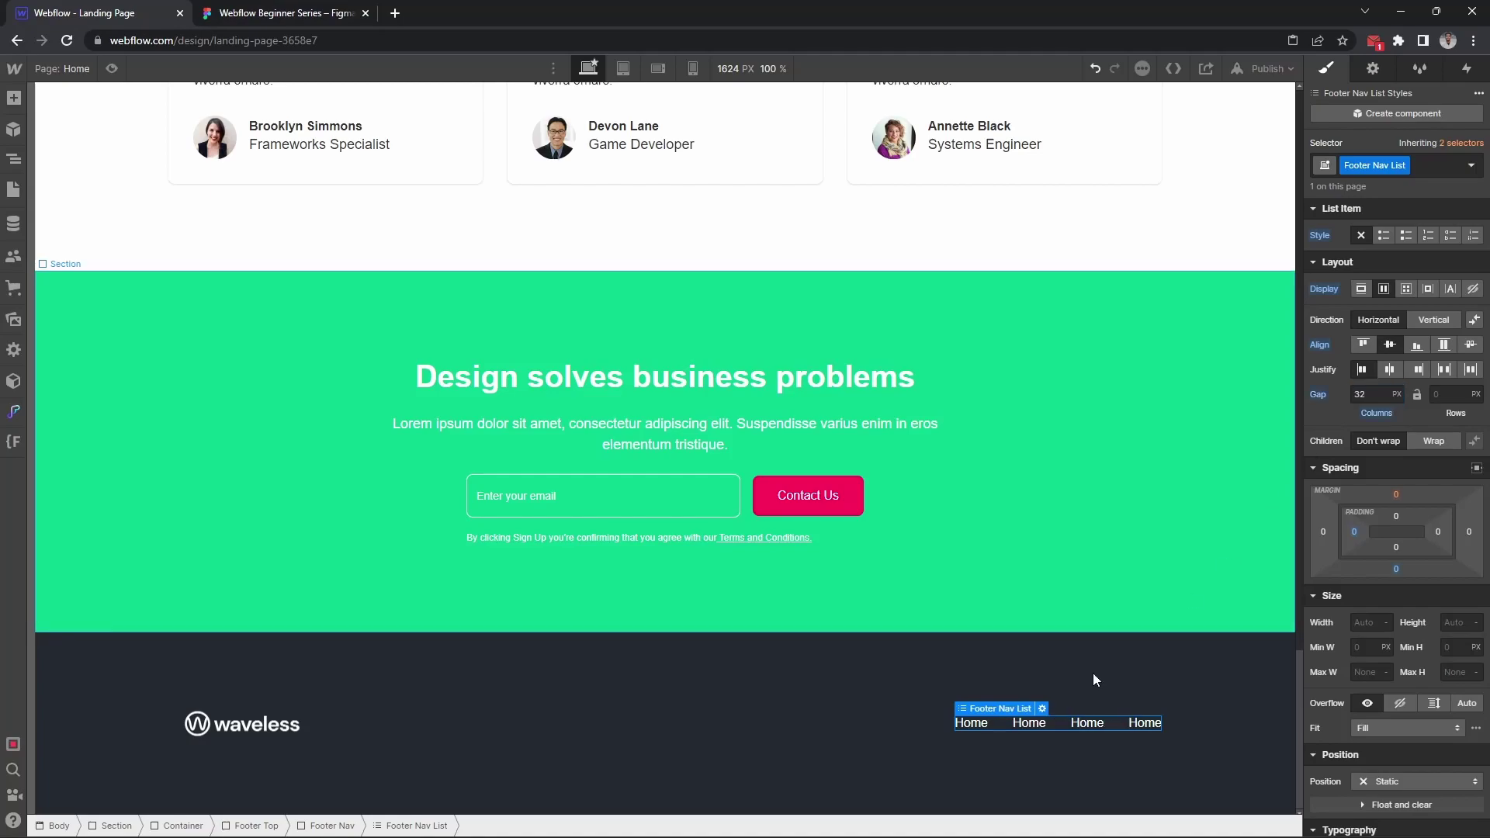
Select the second Home link and look up the About Us label in Figma
left_click(1032, 727)
key("ctrl+Tab")
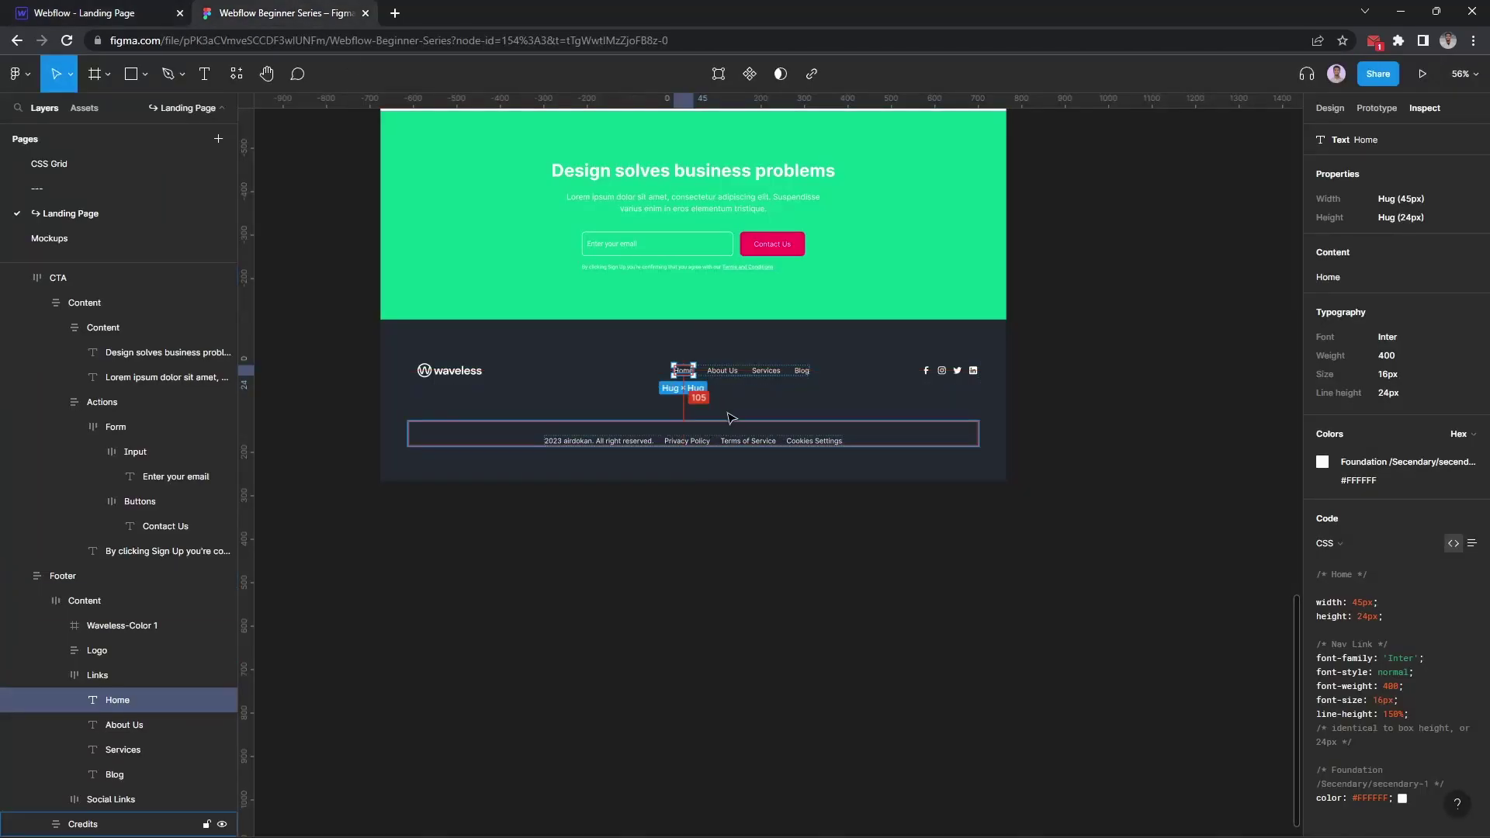
left_click(208, 722)
Rename the second and third footer links to About Us and Services, checking Figma
key("ctrl+shift+Tab")
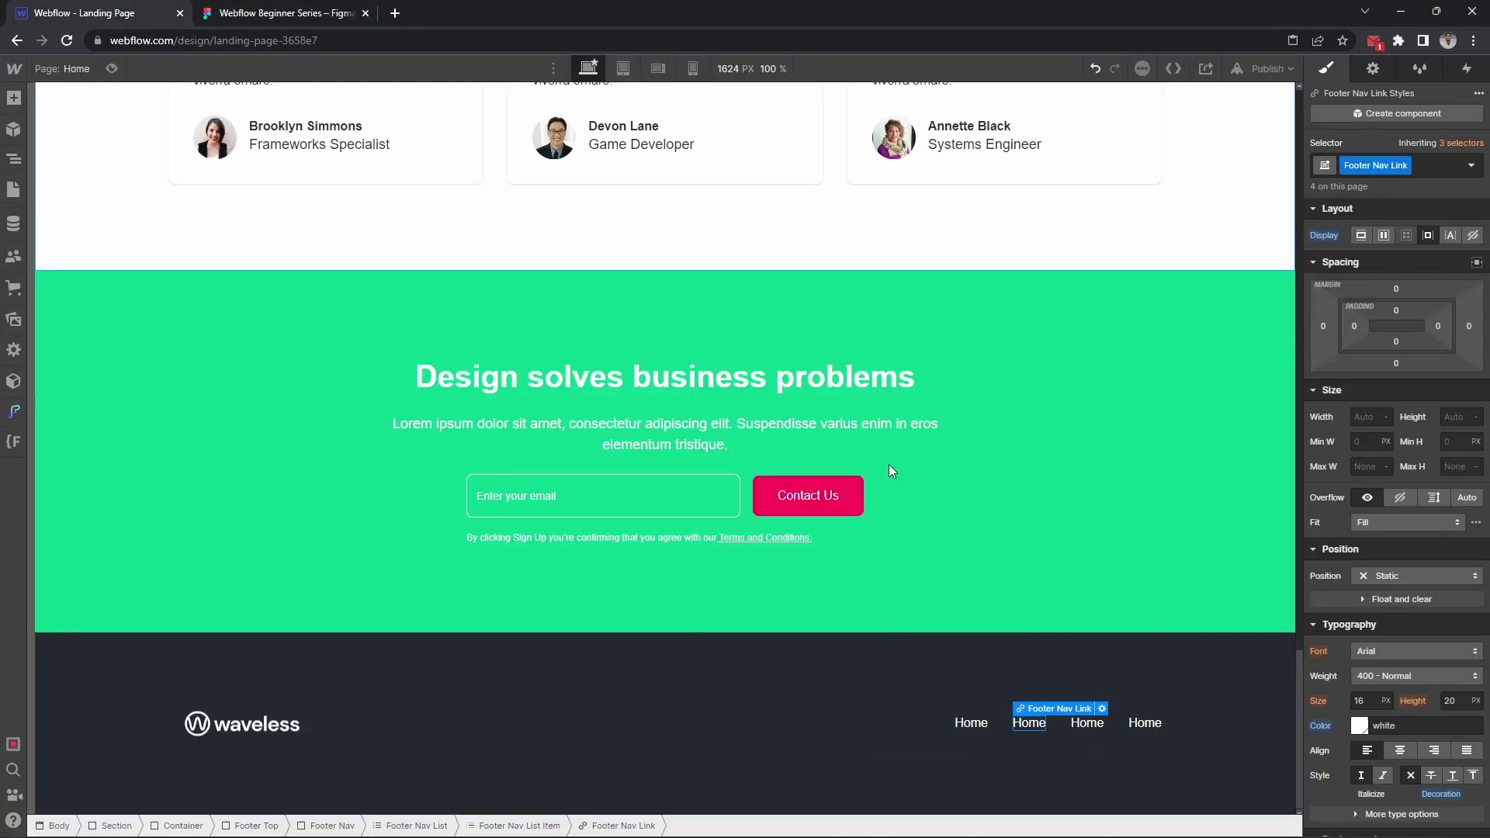
double_click(1035, 722)
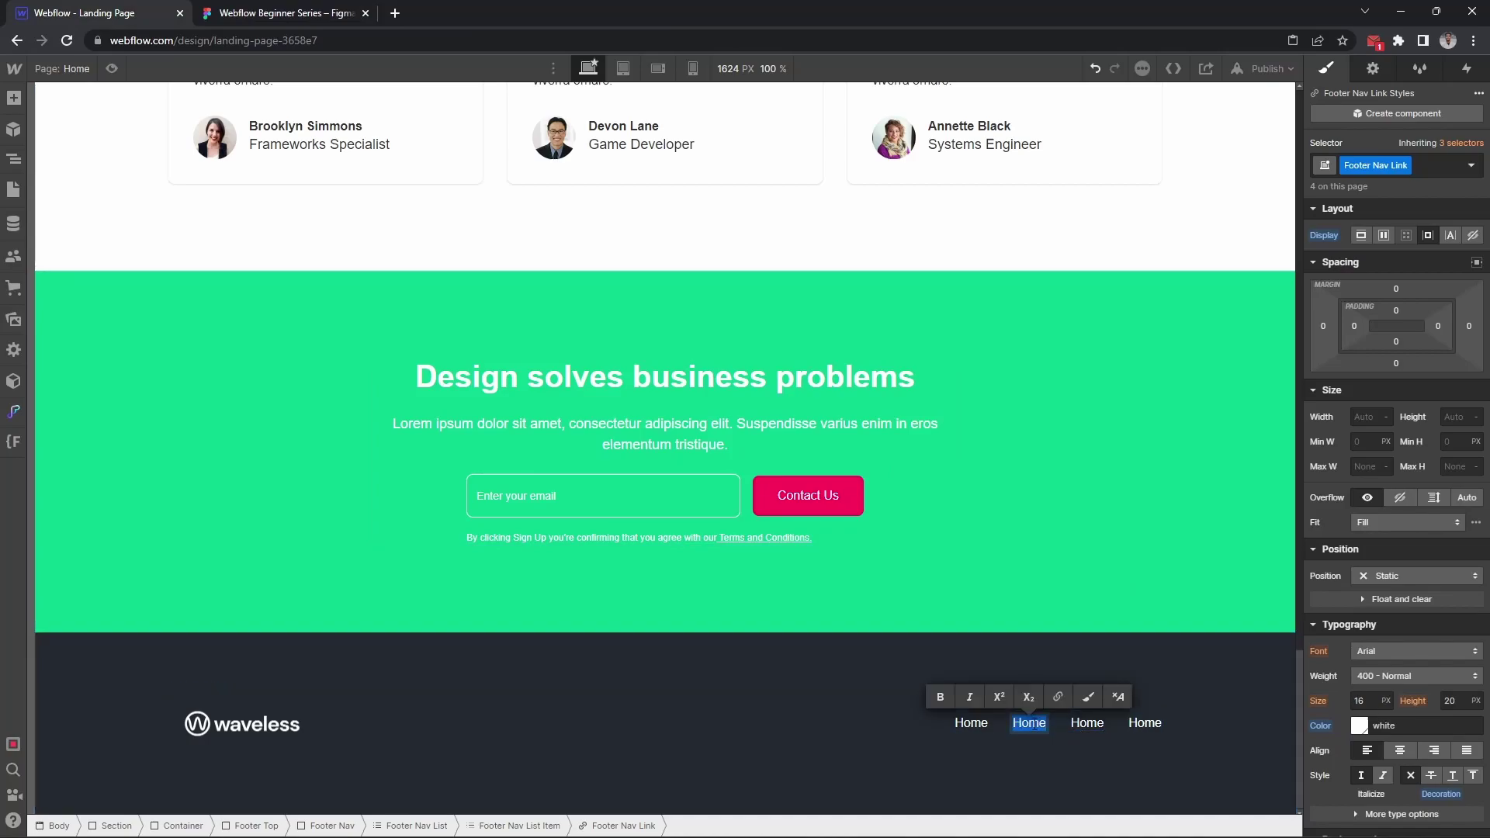
type("About Us")
left_click(1096, 724)
left_click(286, 12)
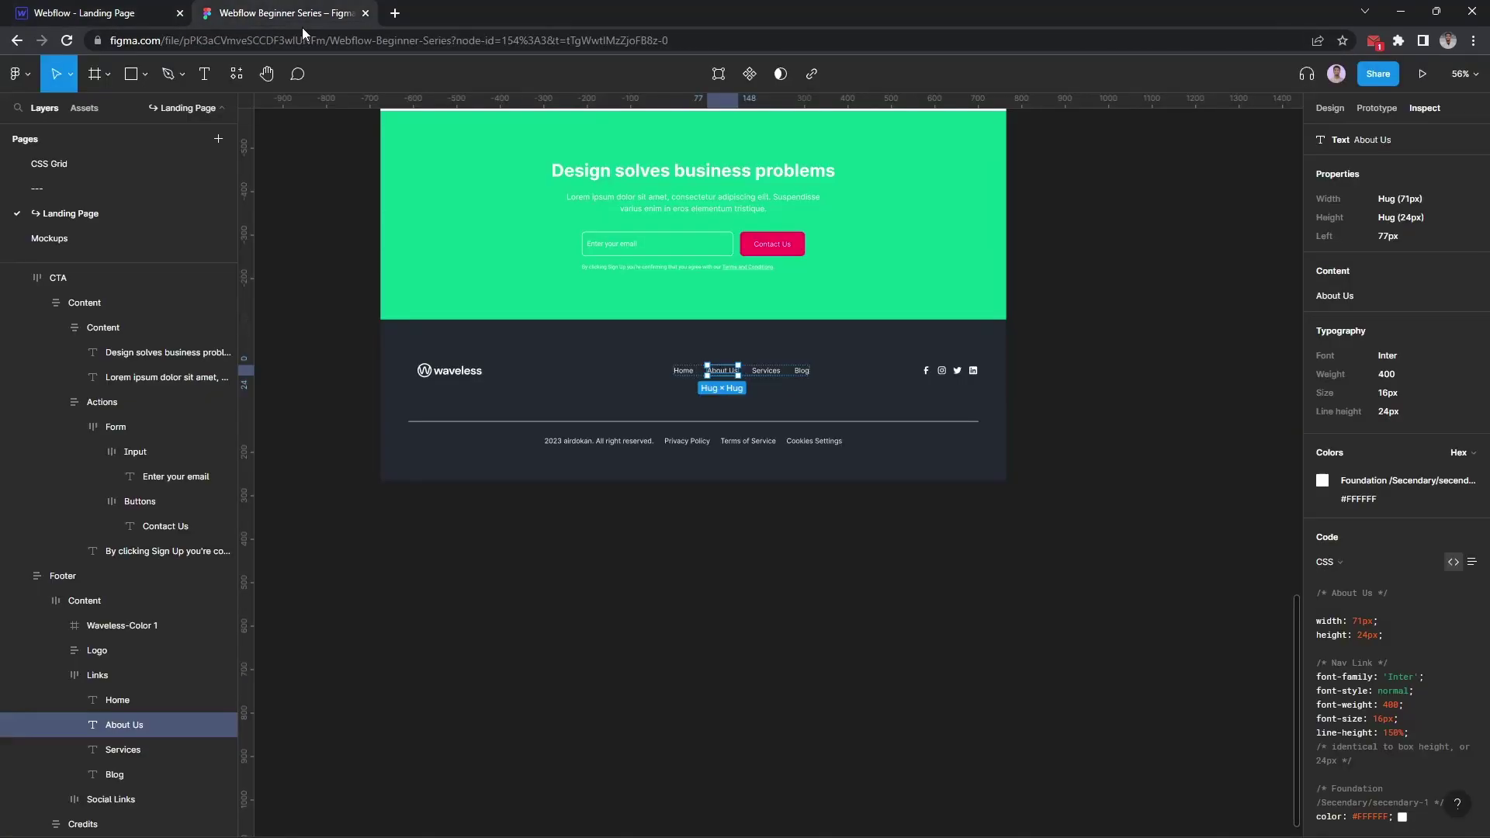
left_click(765, 373)
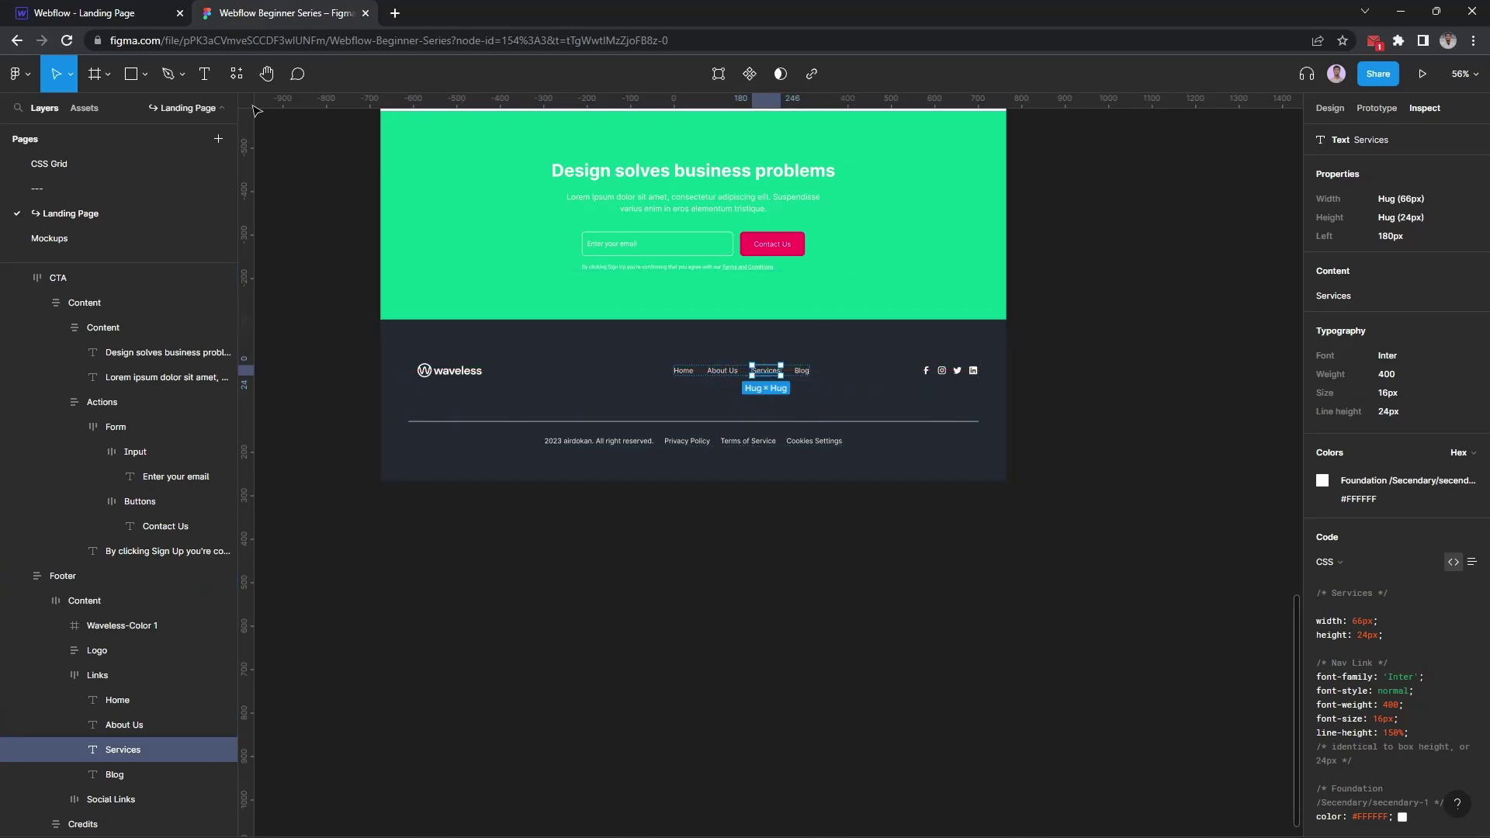
key("ctrl+shift+Tab")
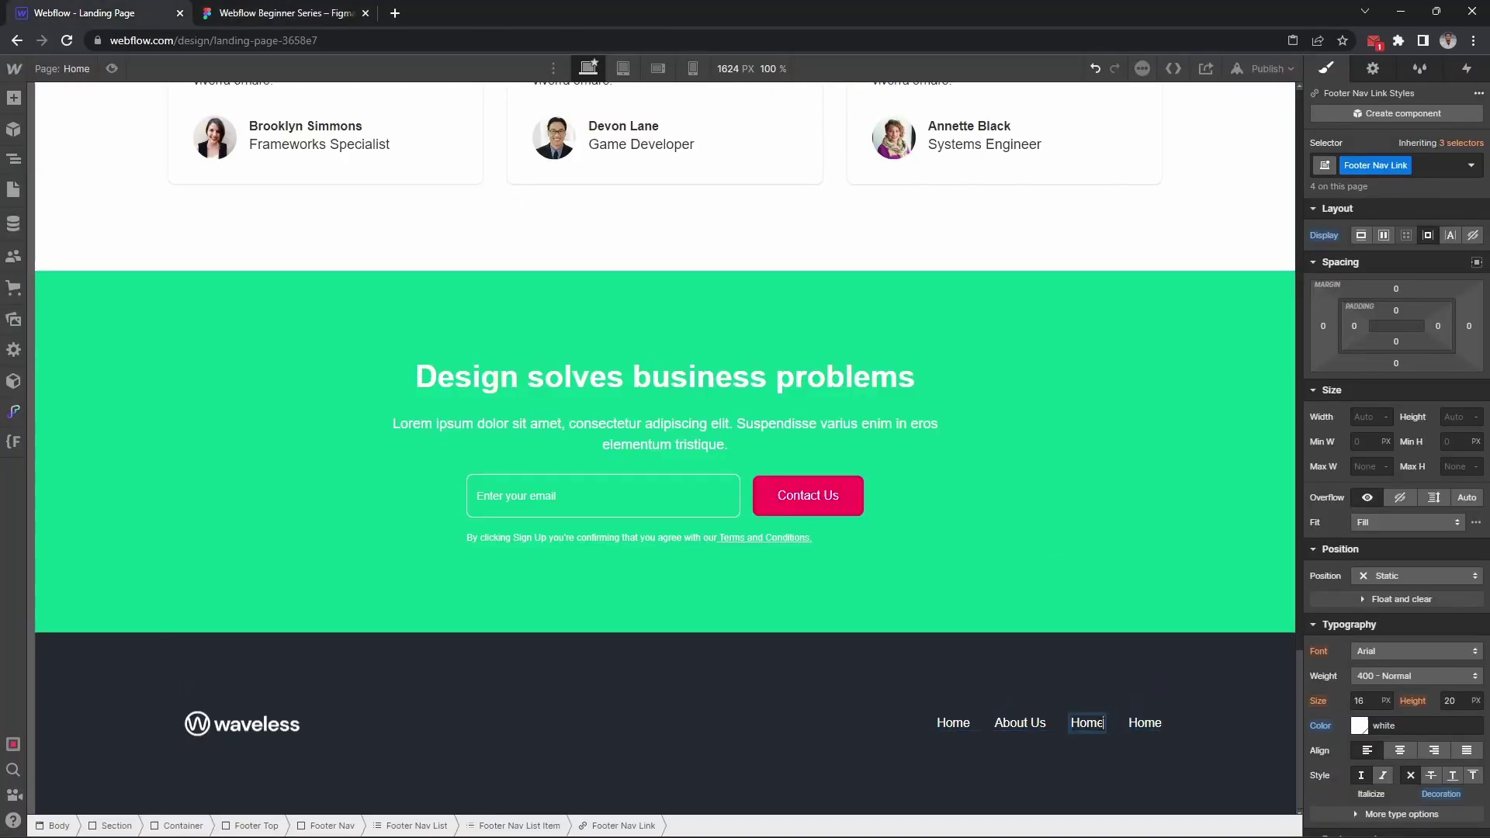
double_click(1094, 723)
type("Services")
Rename the fourth footer link to Blog, then inspect the Figma social icons group
left_click(1160, 722)
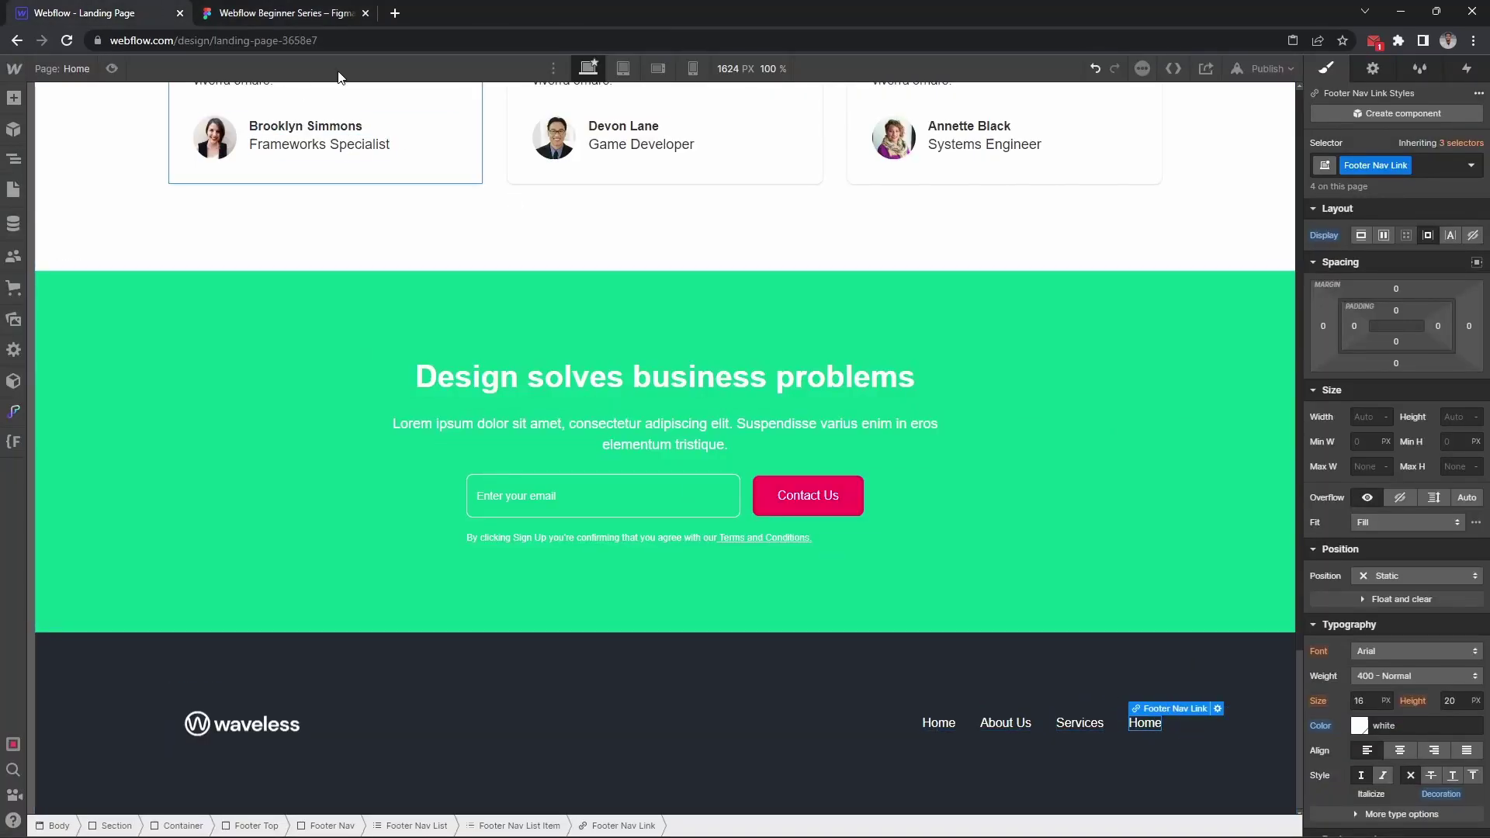
key("ctrl+Tab")
left_click(803, 372)
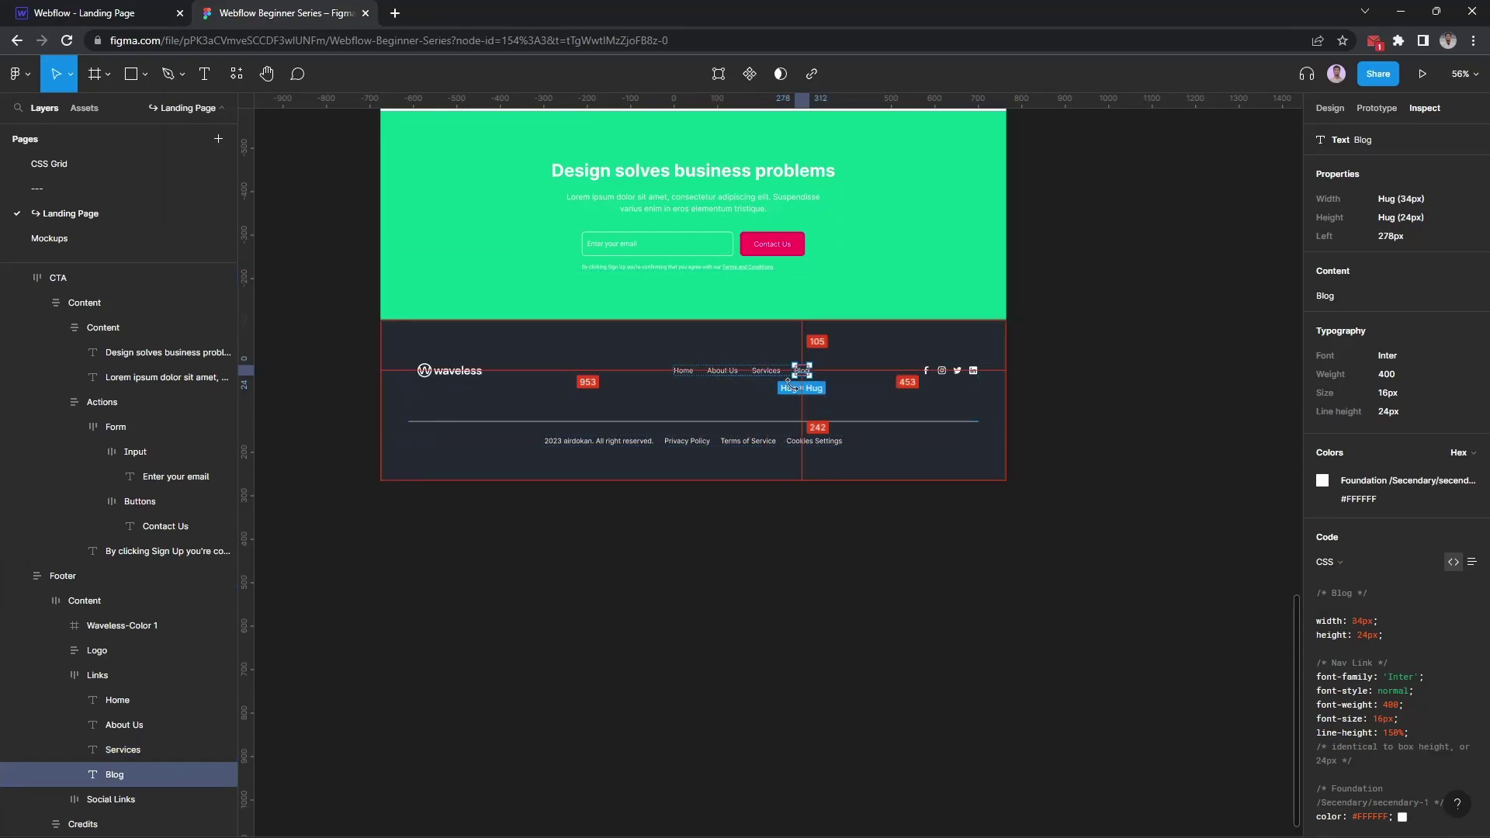
key("ctrl+shift+Tab")
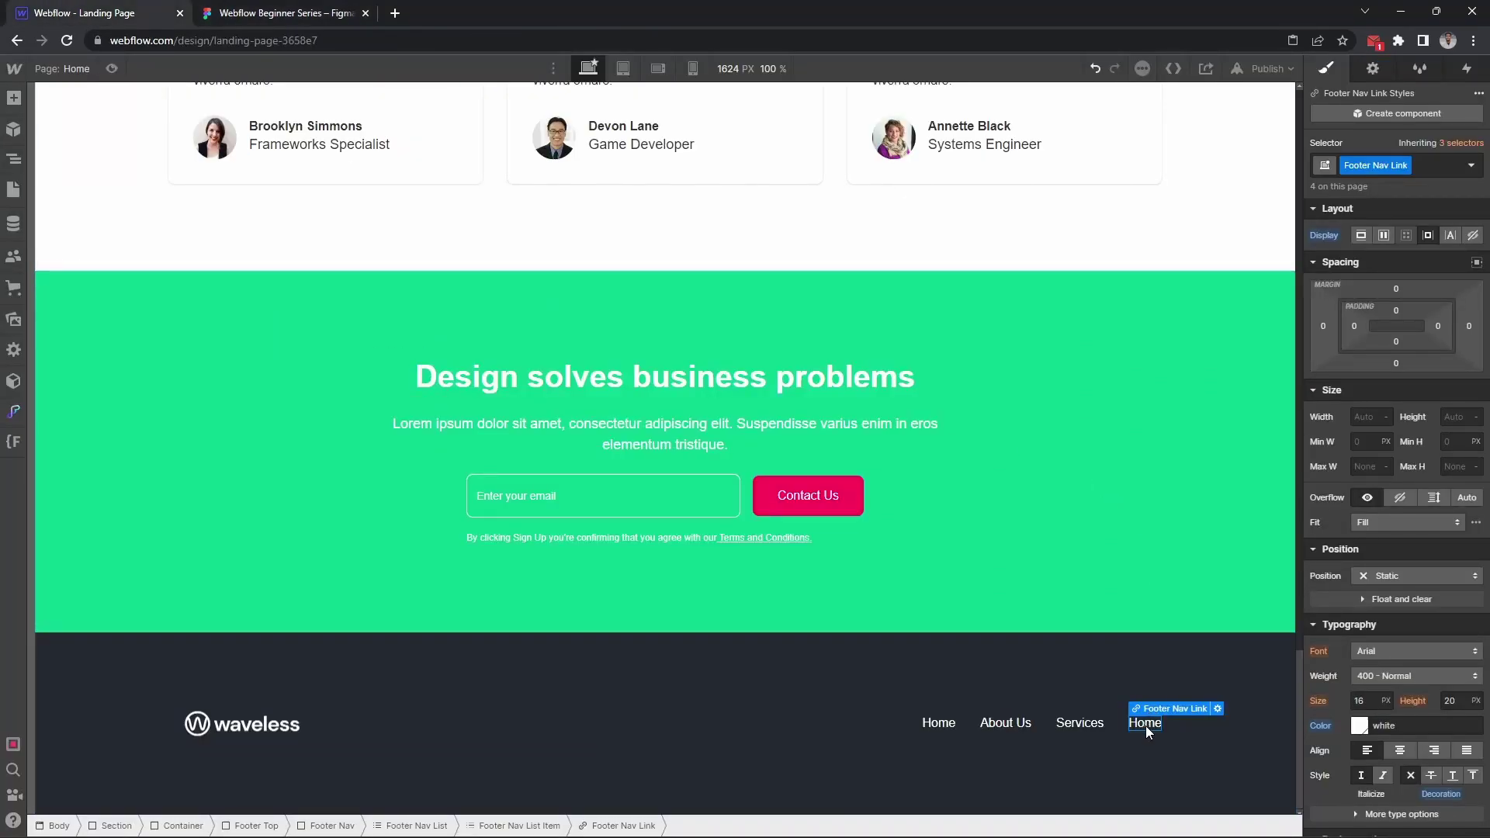
double_click(1146, 725)
type("Blog")
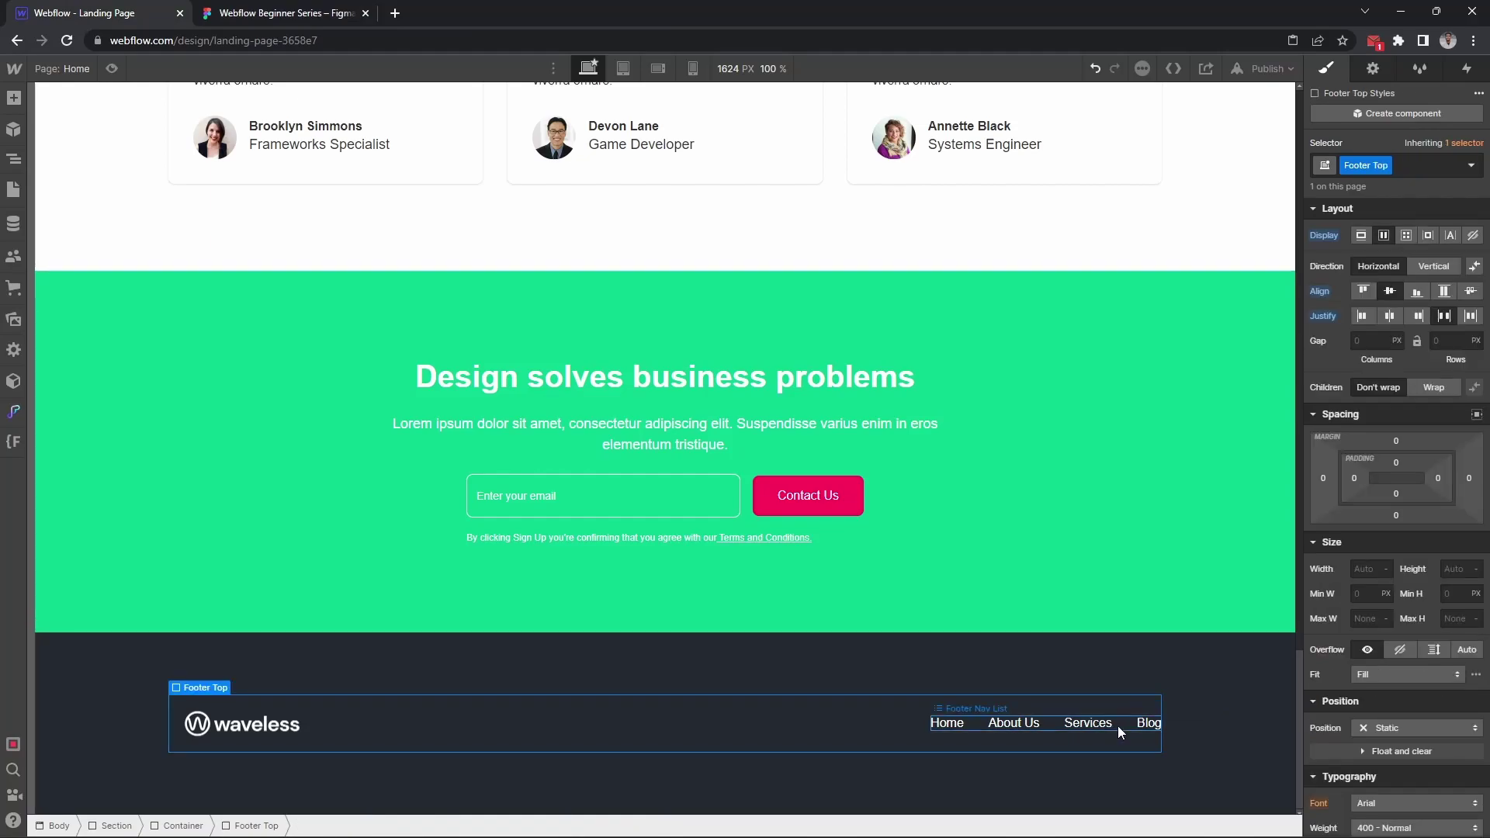
key("ctrl+Tab")
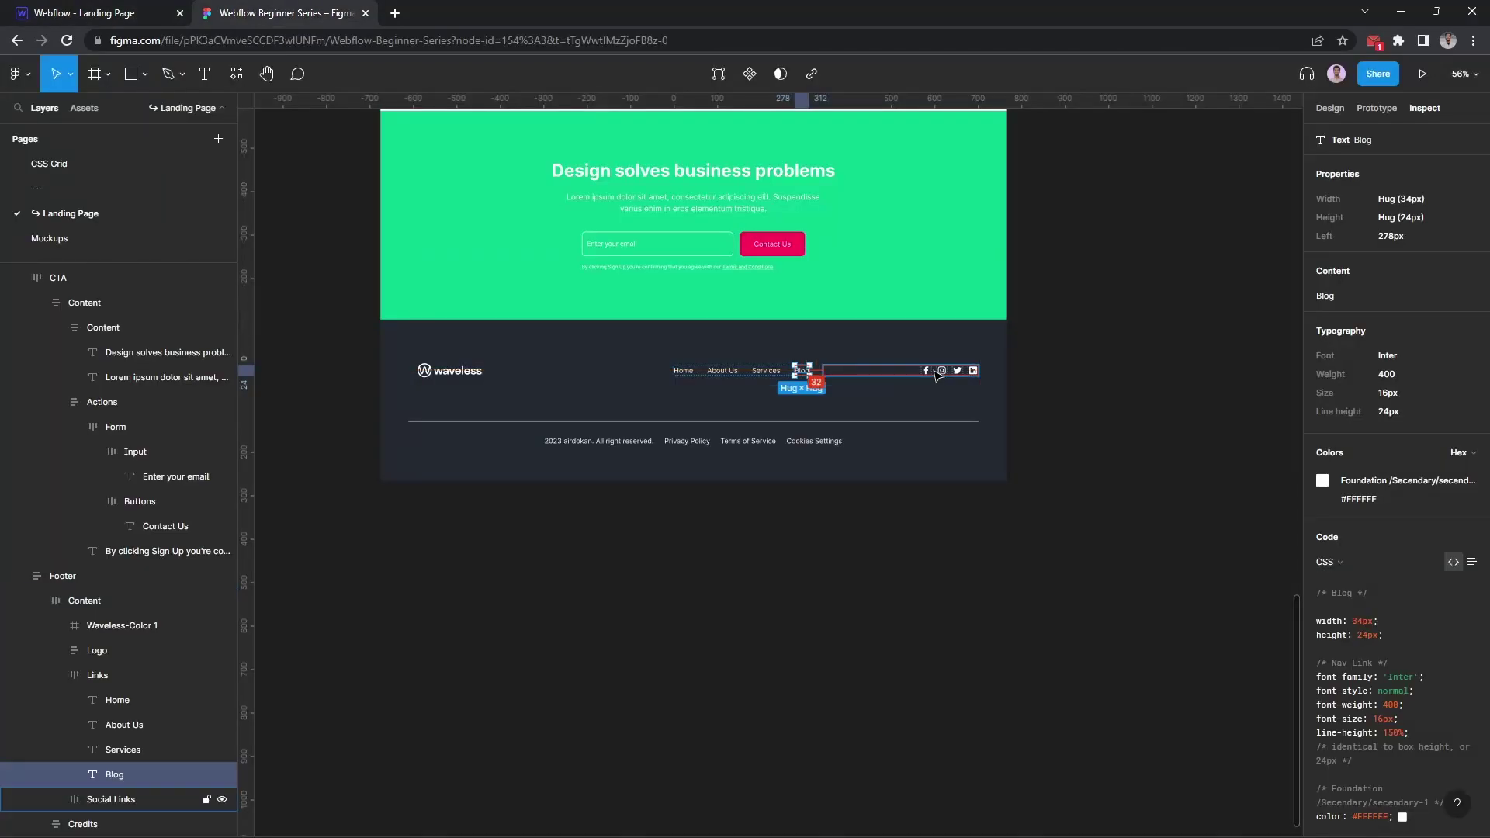
left_click(938, 373)
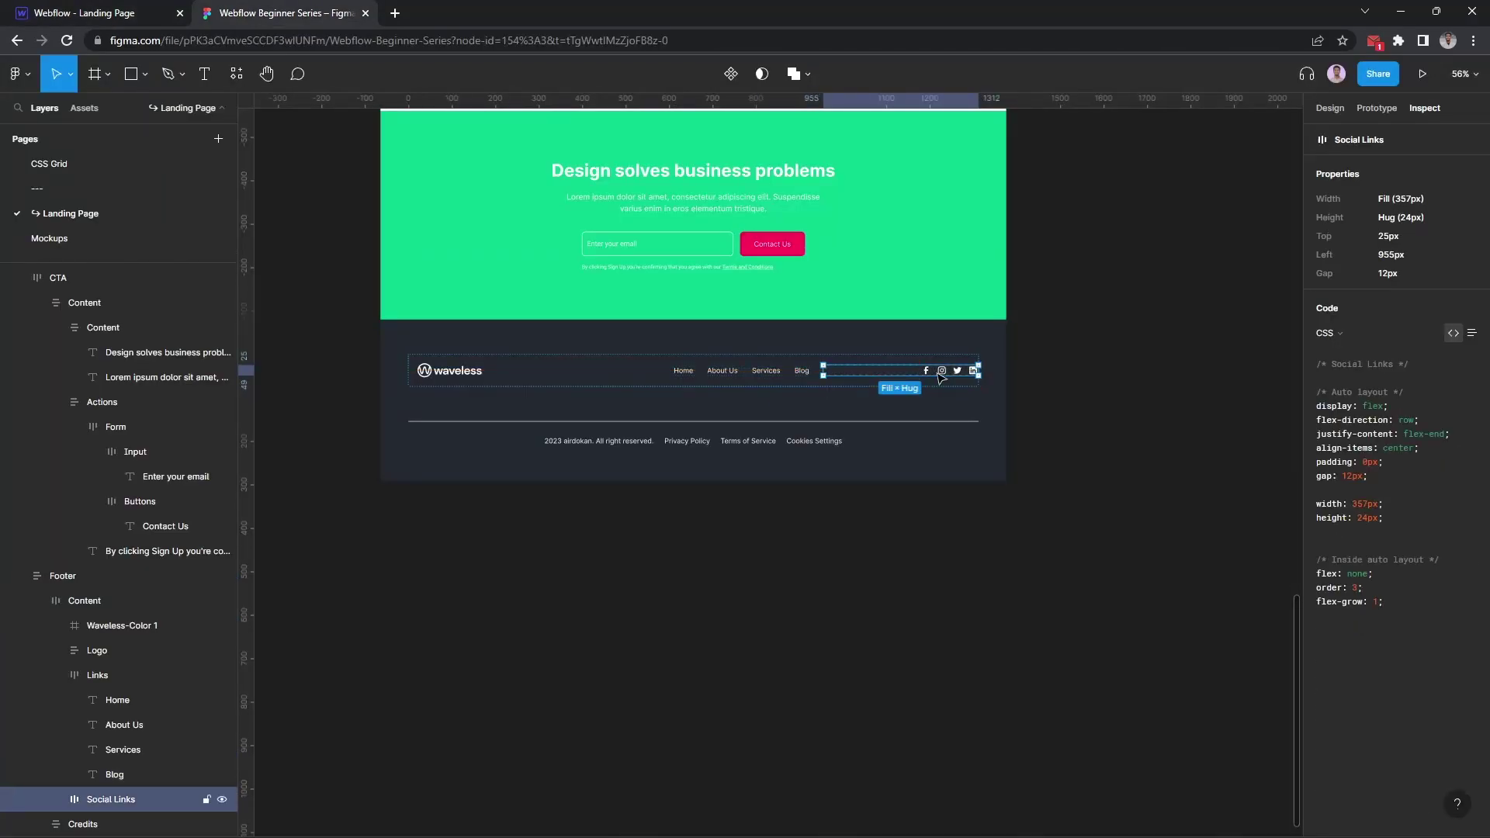
key("ctrl+Tab")
Insert a Div Block classed Footer Social Wrapper in Footer Top, then compare Figma's icons
key("z")
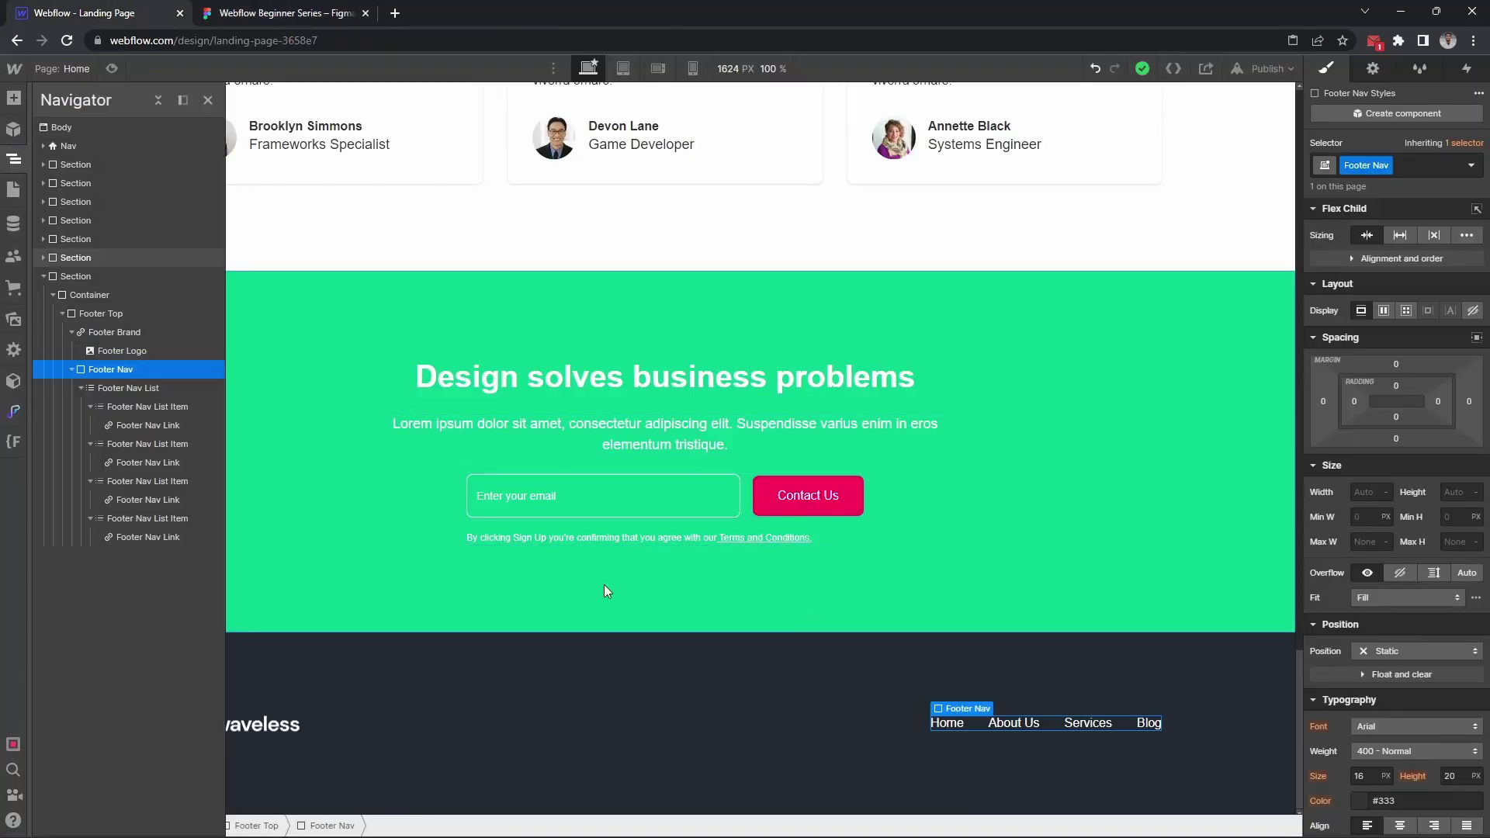
left_click(99, 312)
key("ctrl+e")
type("div")
key("Return")
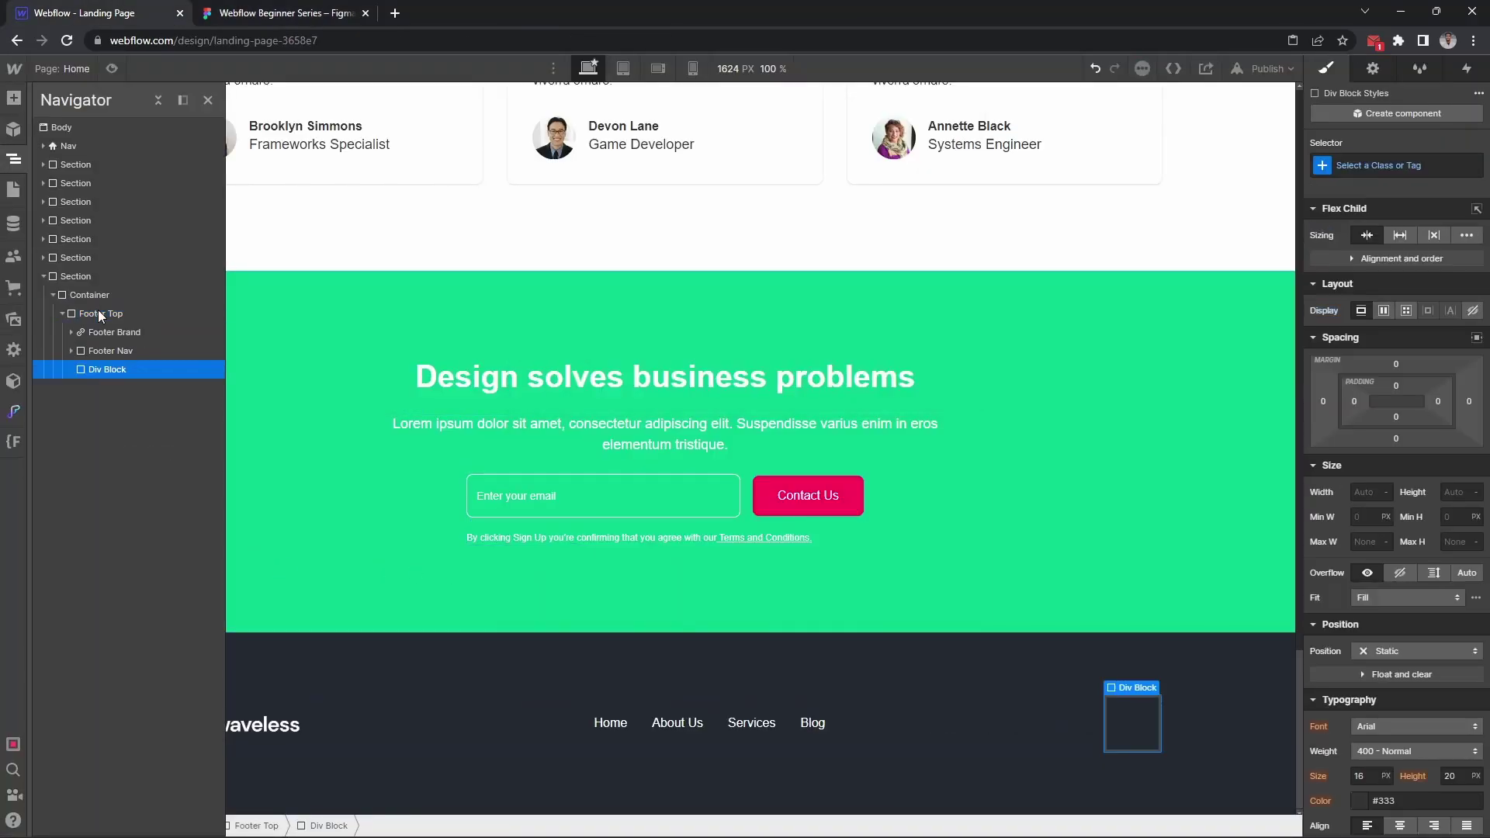
key("ctrl+Return")
type("Bl")
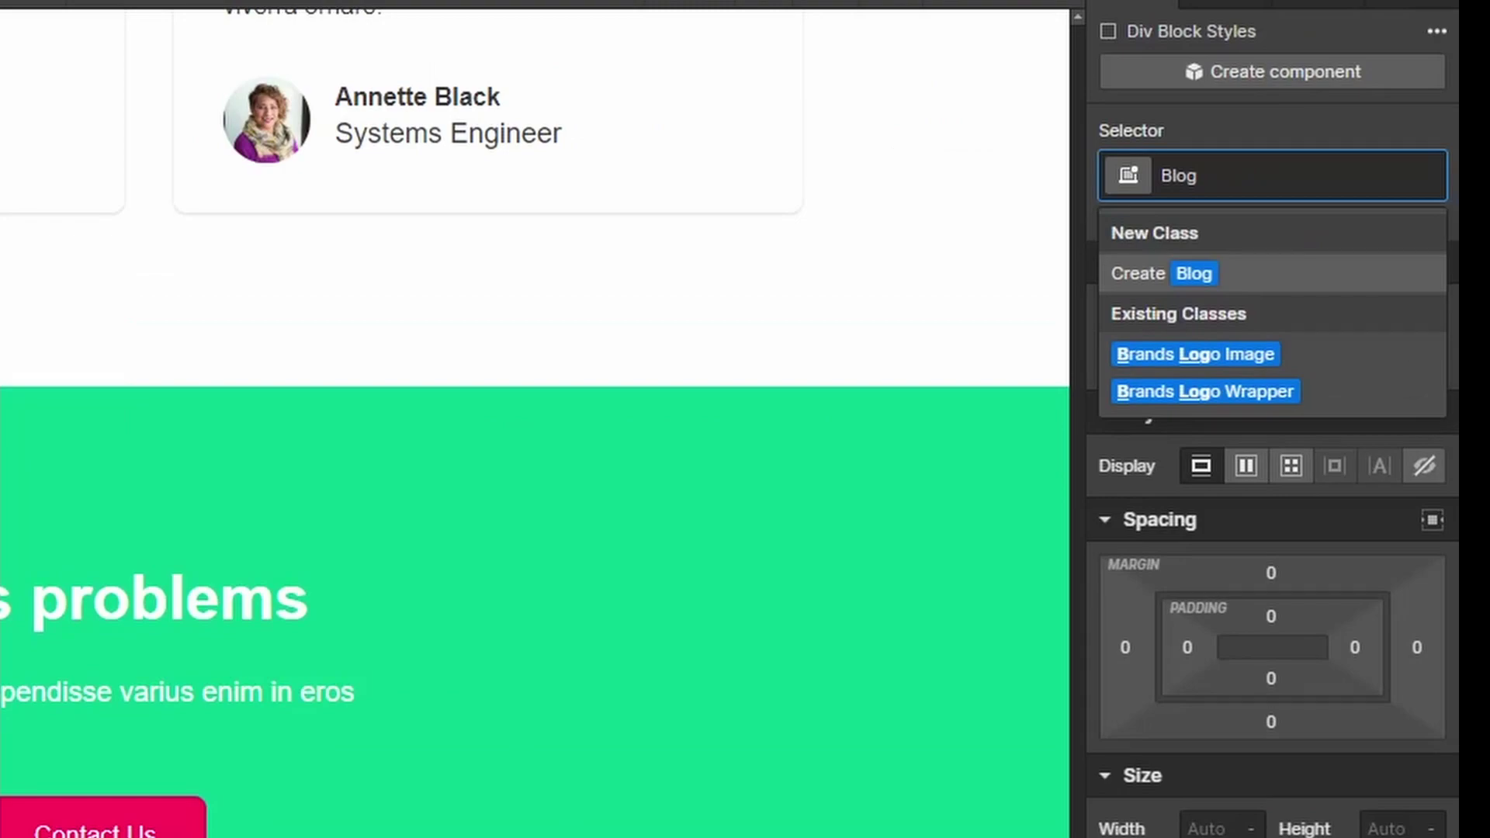
key("BackSpace")
key("BackSpace")
type("Fo")
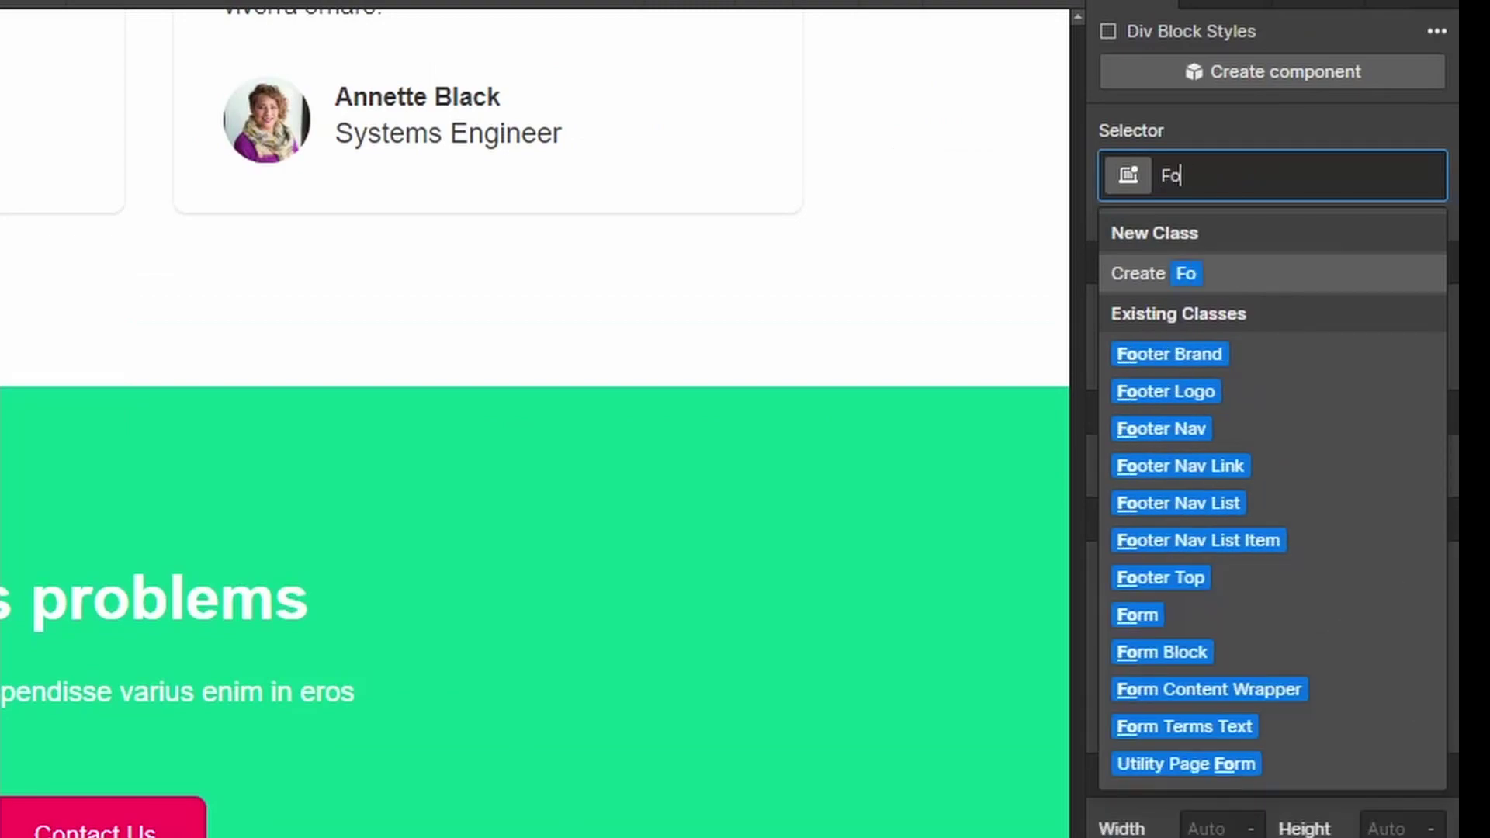
type("oter S")
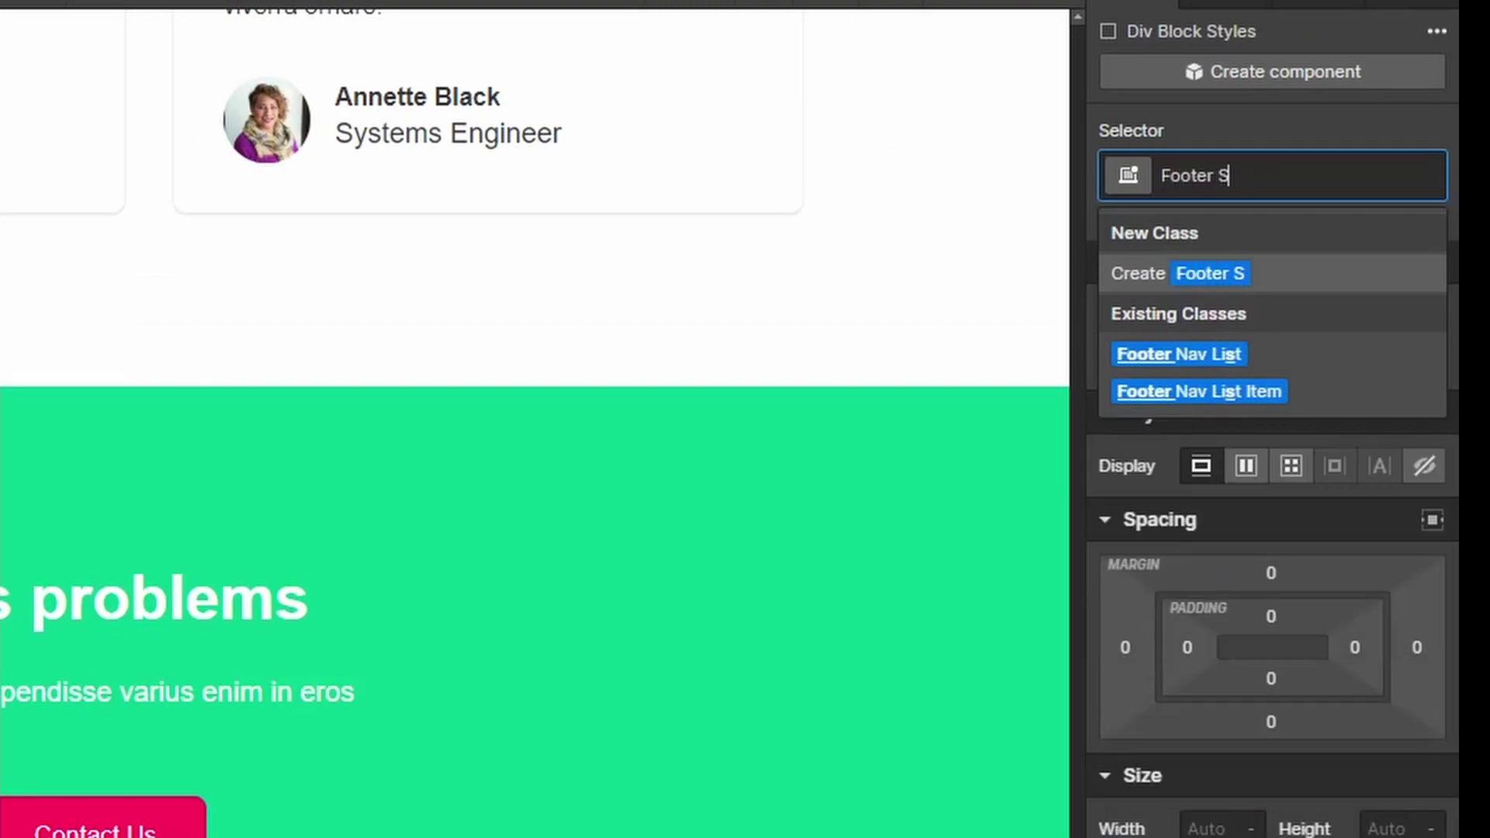
type("ocial Wra")
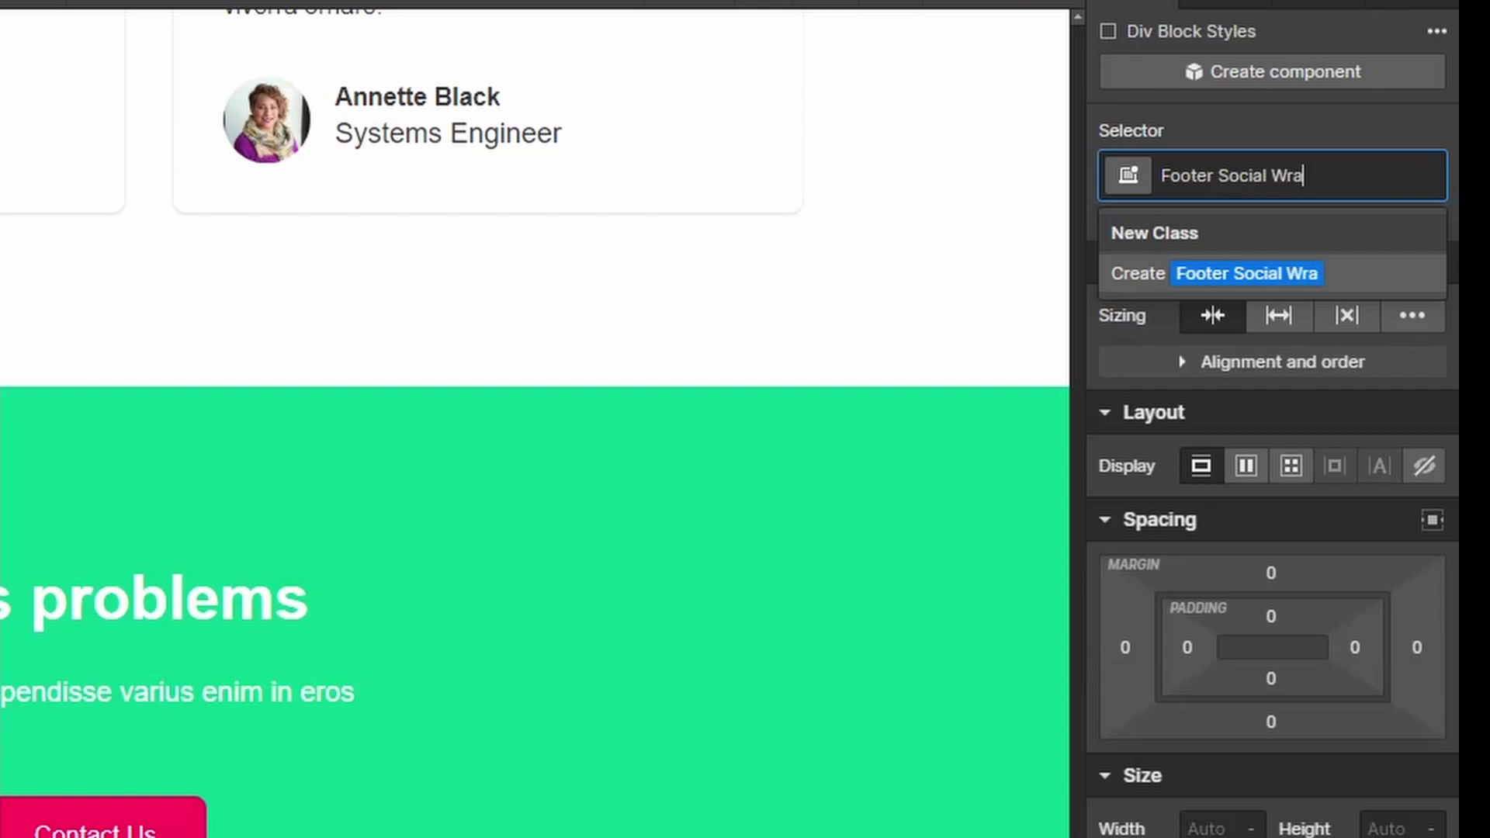
type("pper")
key("Return")
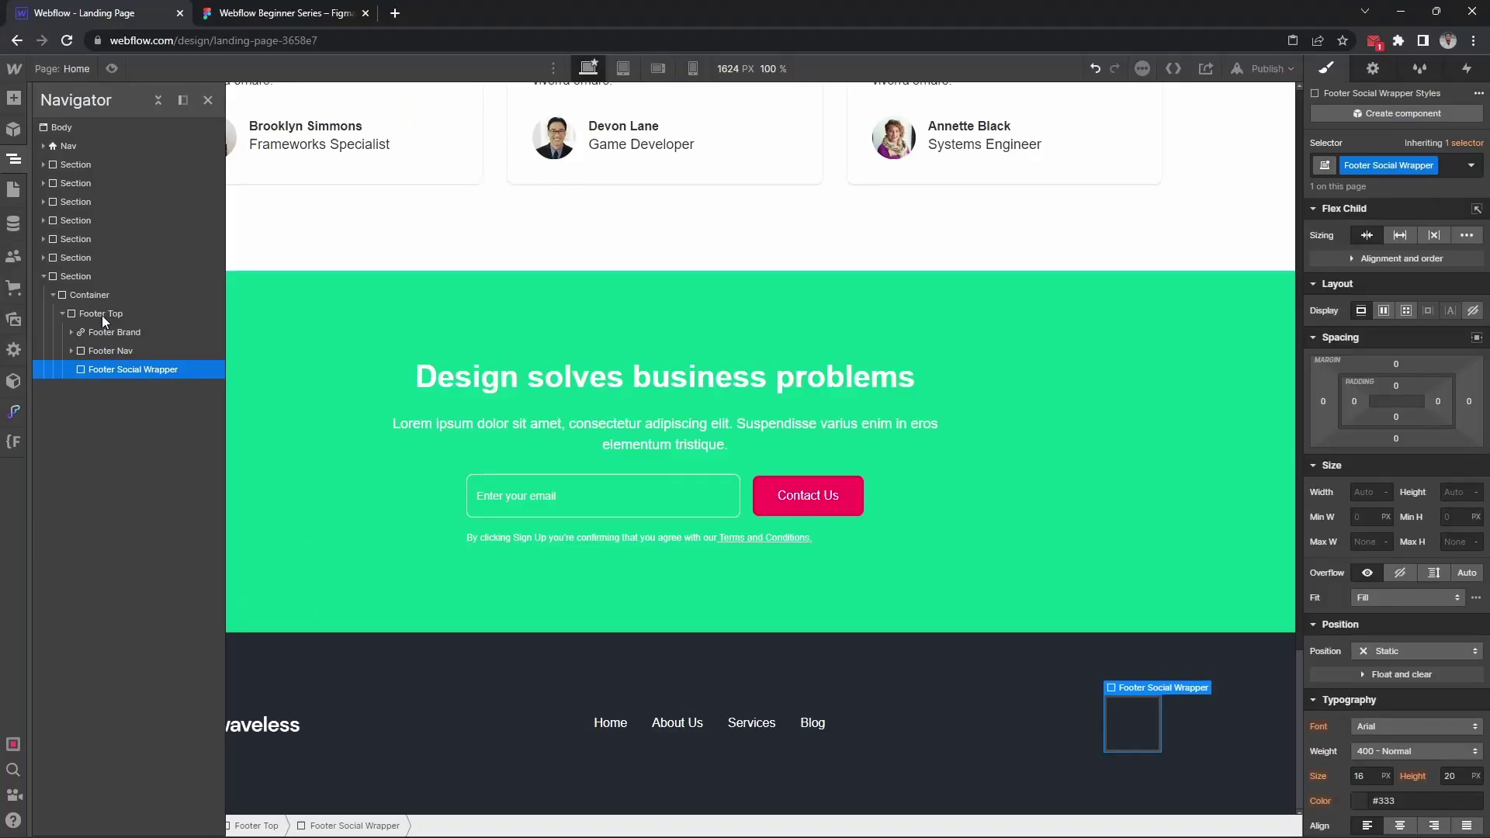
left_click(1139, 736)
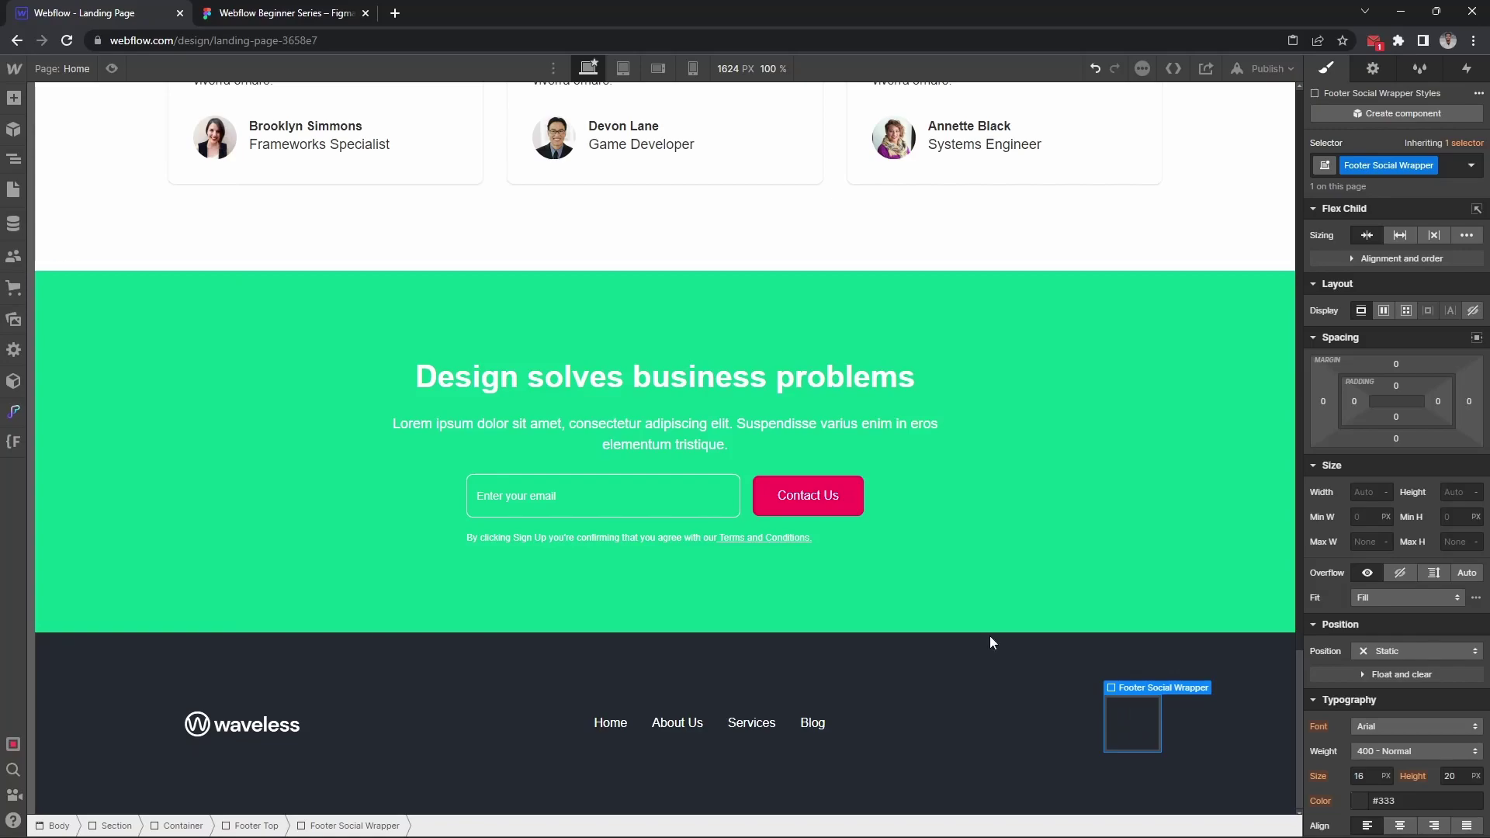
key("ctrl+Tab")
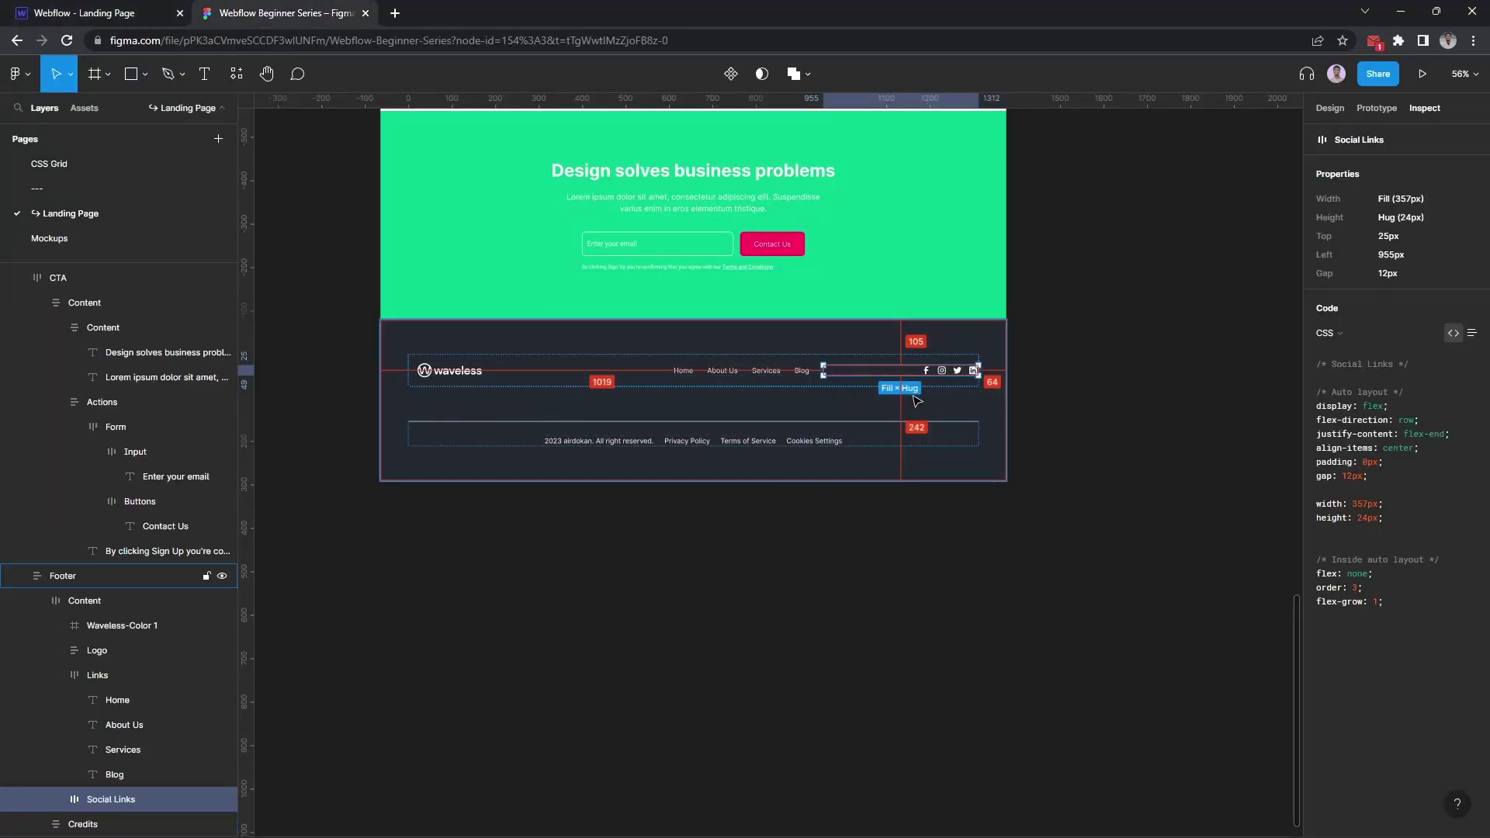
left_click(88, 13)
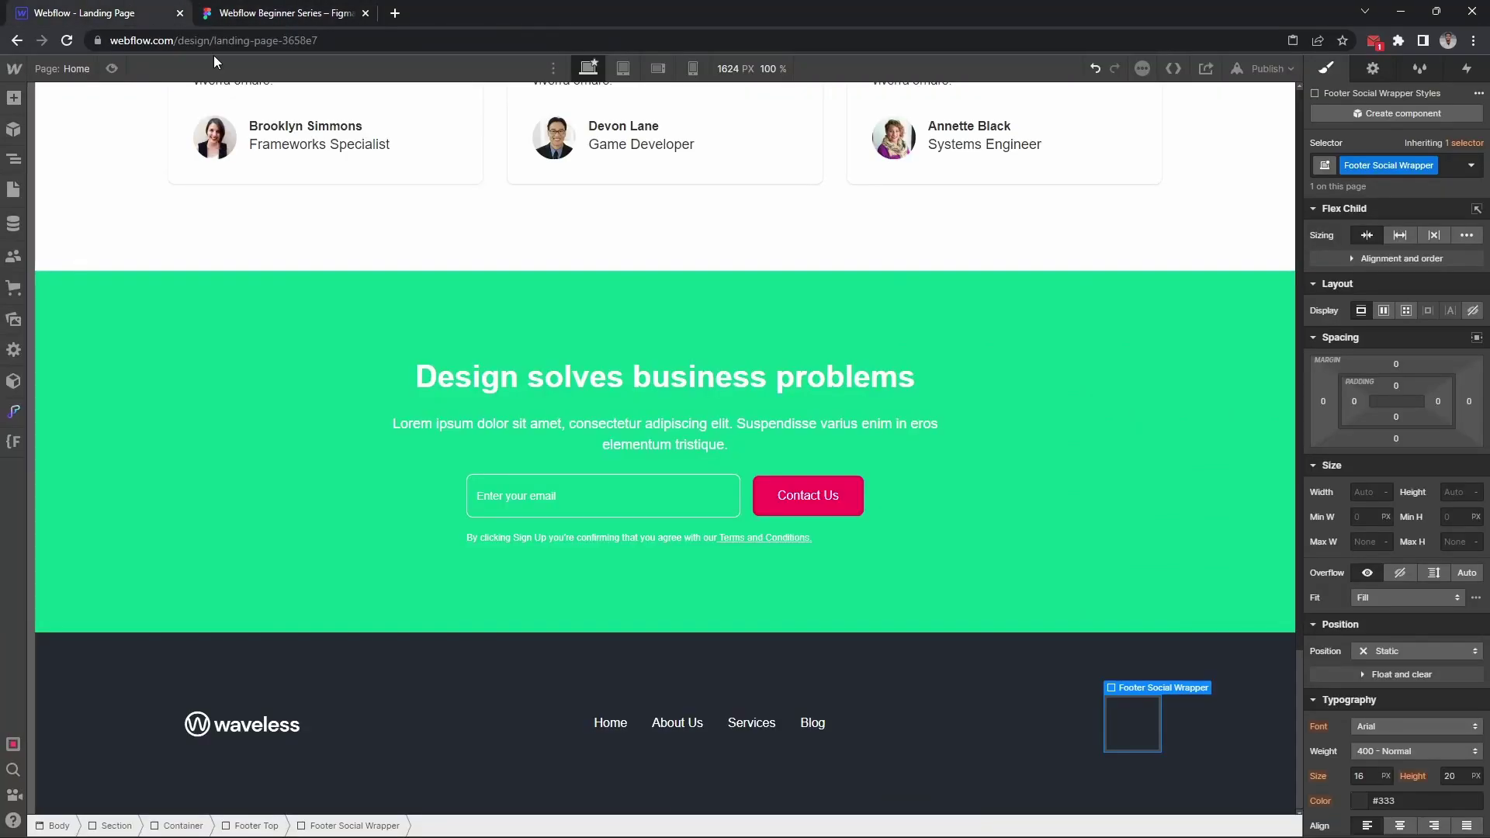
Insert a Link Block in the social wrapper, classed Footer Social Link Block
key("ctrl+e")
type("l")
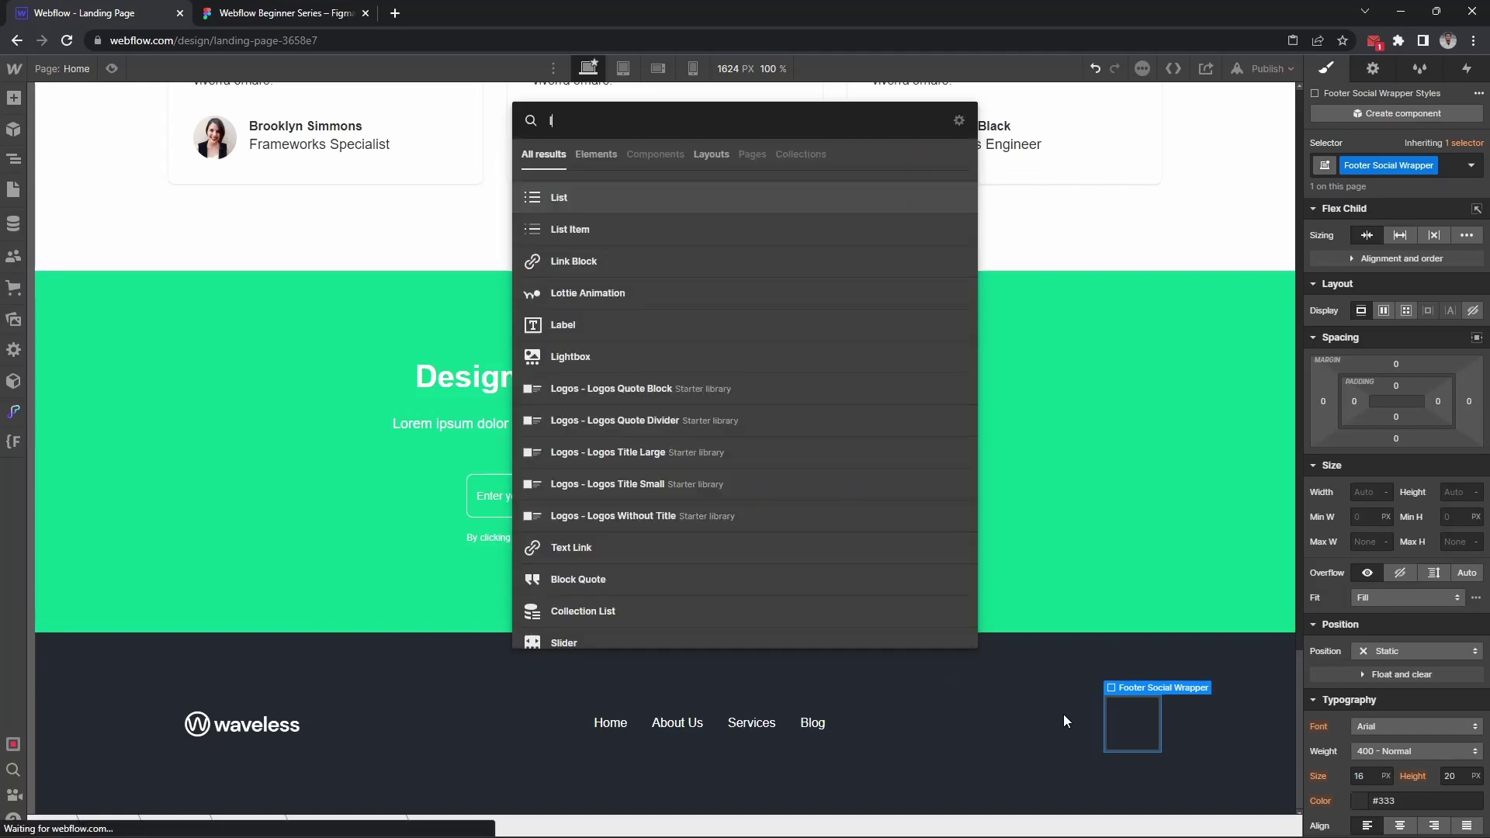
type("ink")
key("Return")
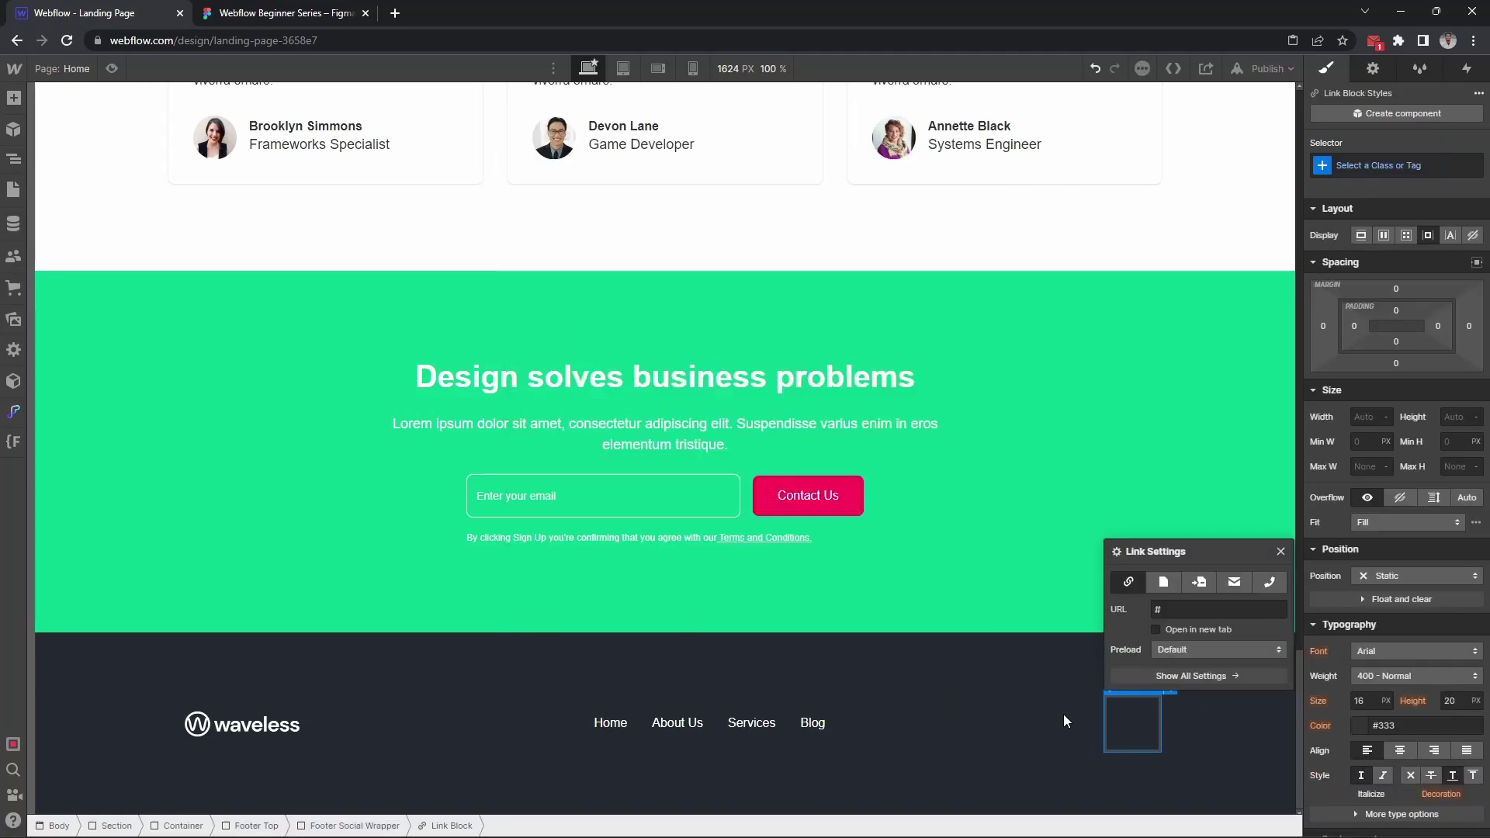
key("ctrl+Return")
type("Foo")
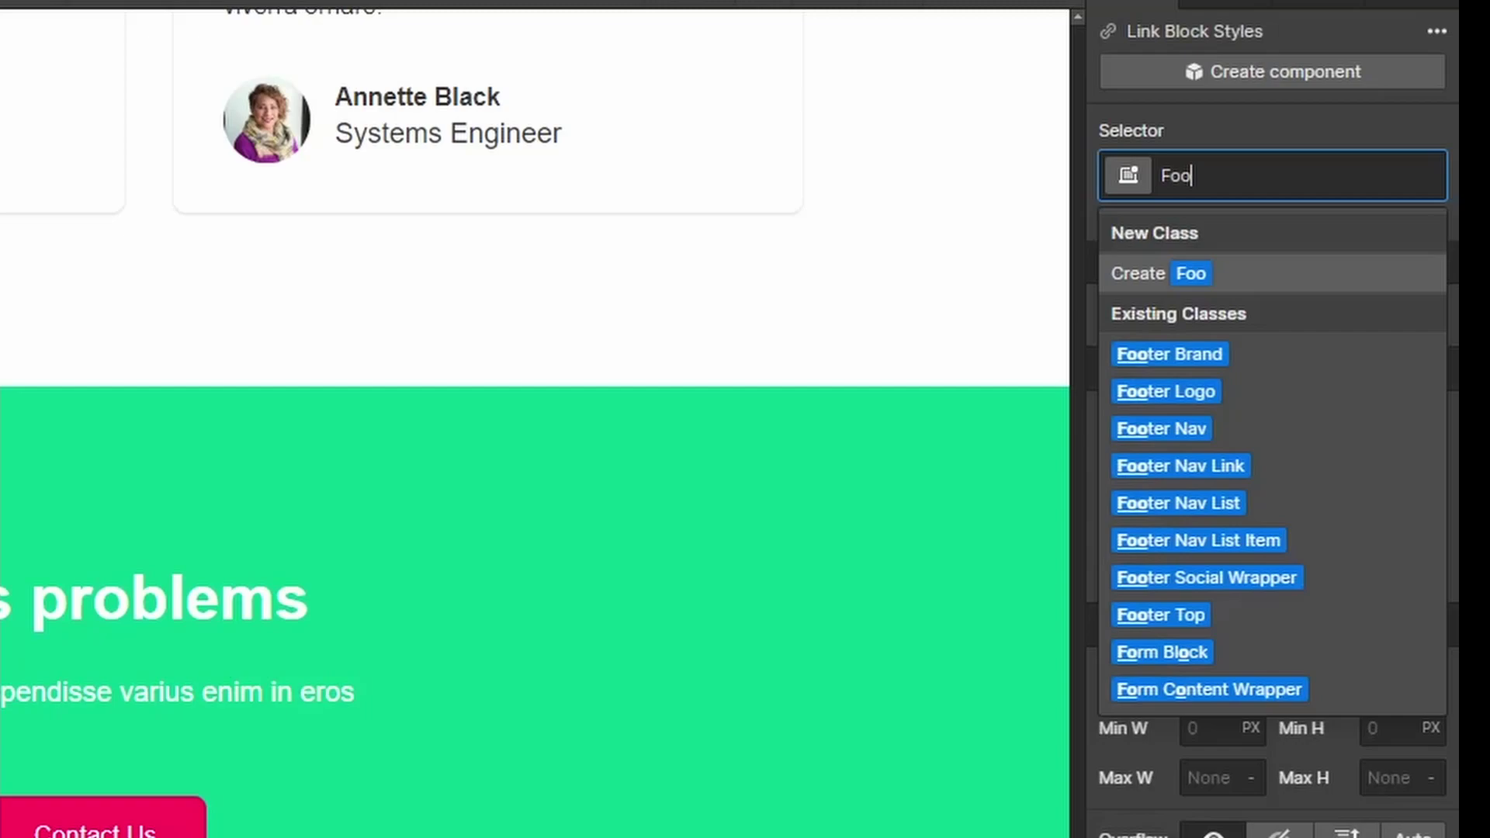
type("ter Social")
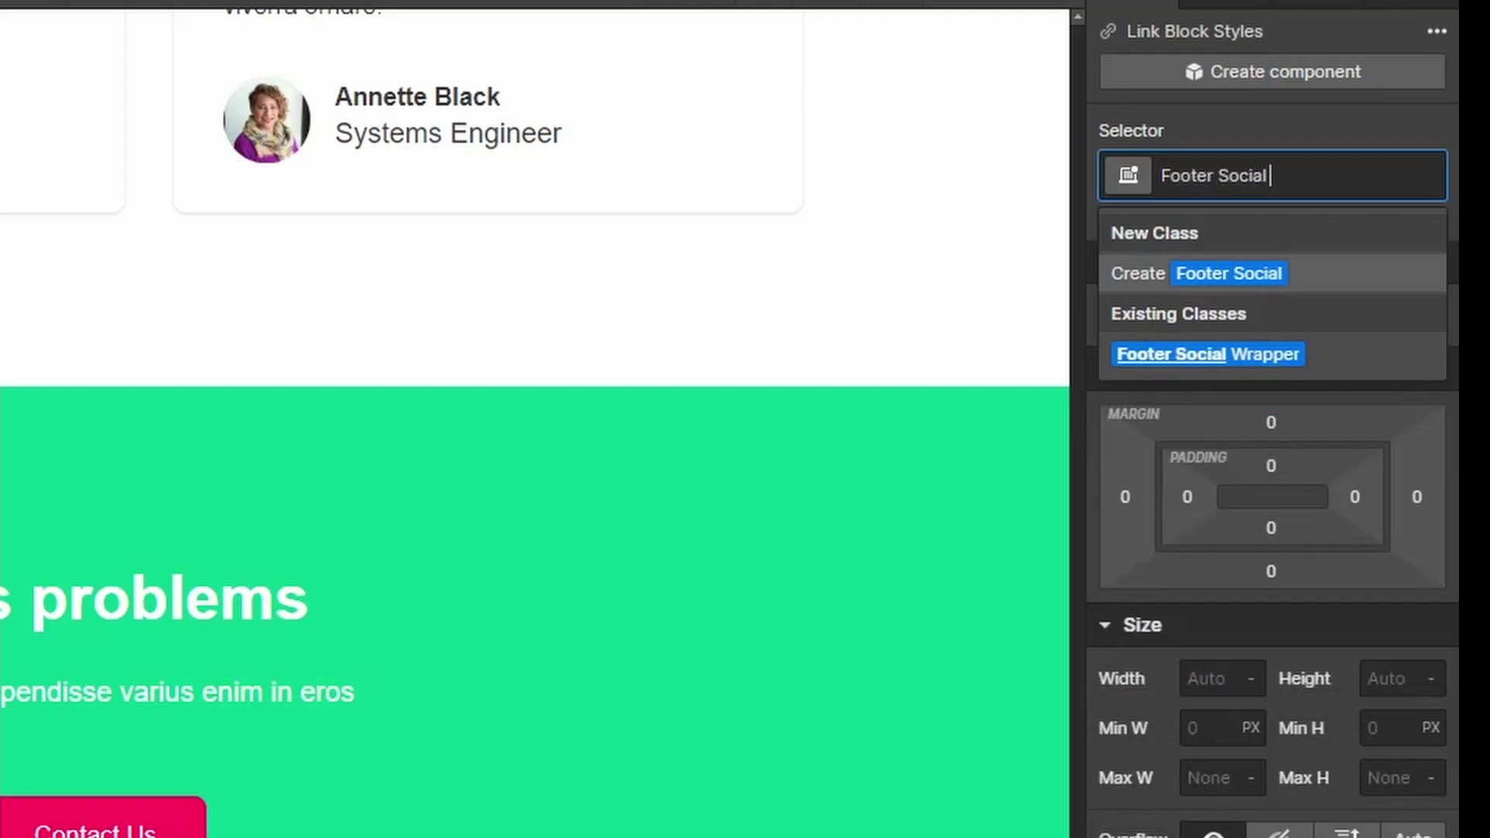
key("ctrl+a")
key("Right")
type("Link B")
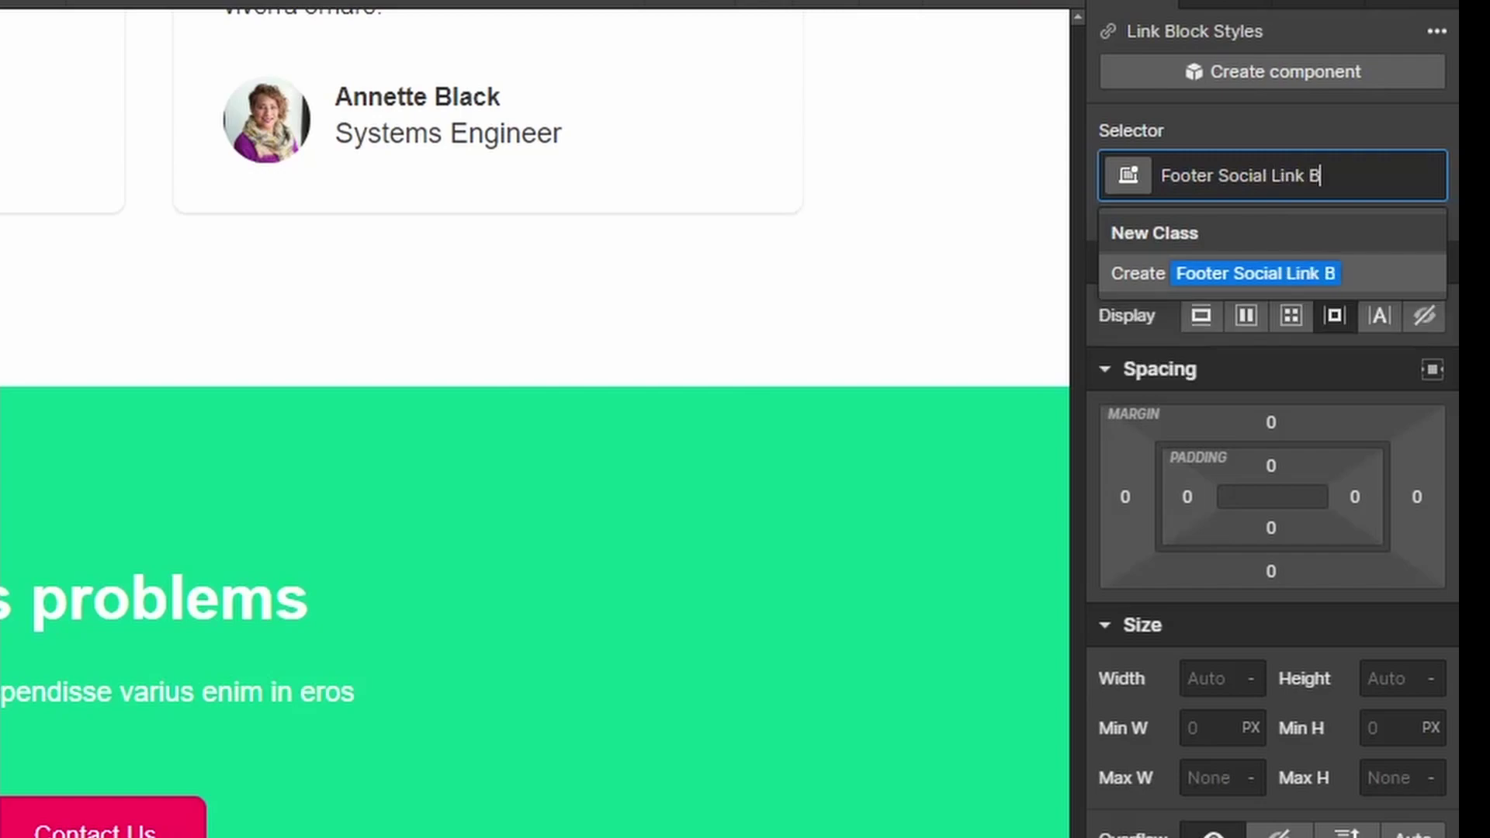
key("Return")
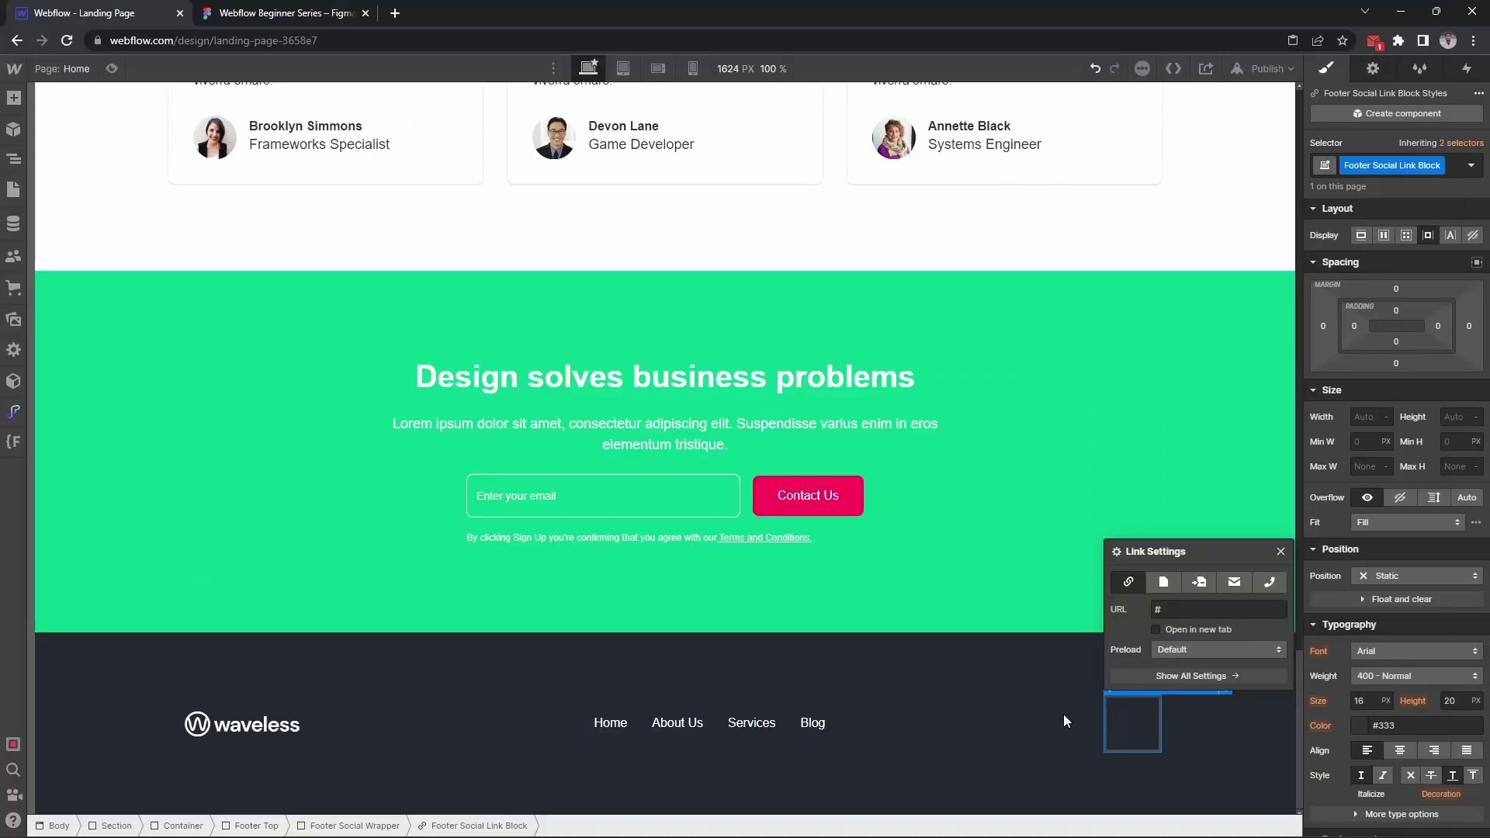
Add a Footer Social Icon image showing Facebook.png from Assets, marked HiDPI
key("ctrl+e")
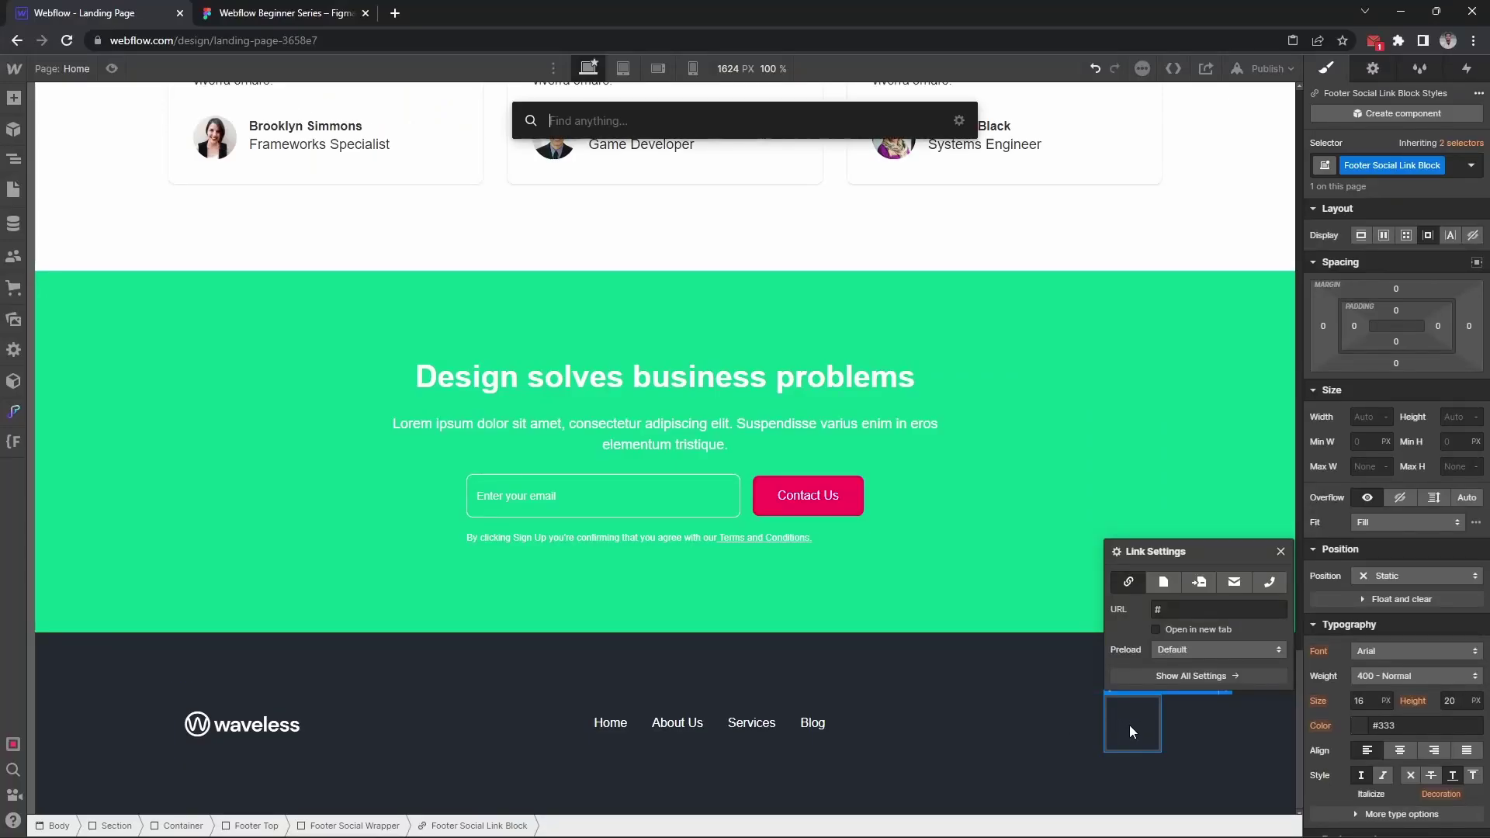
type("taage")
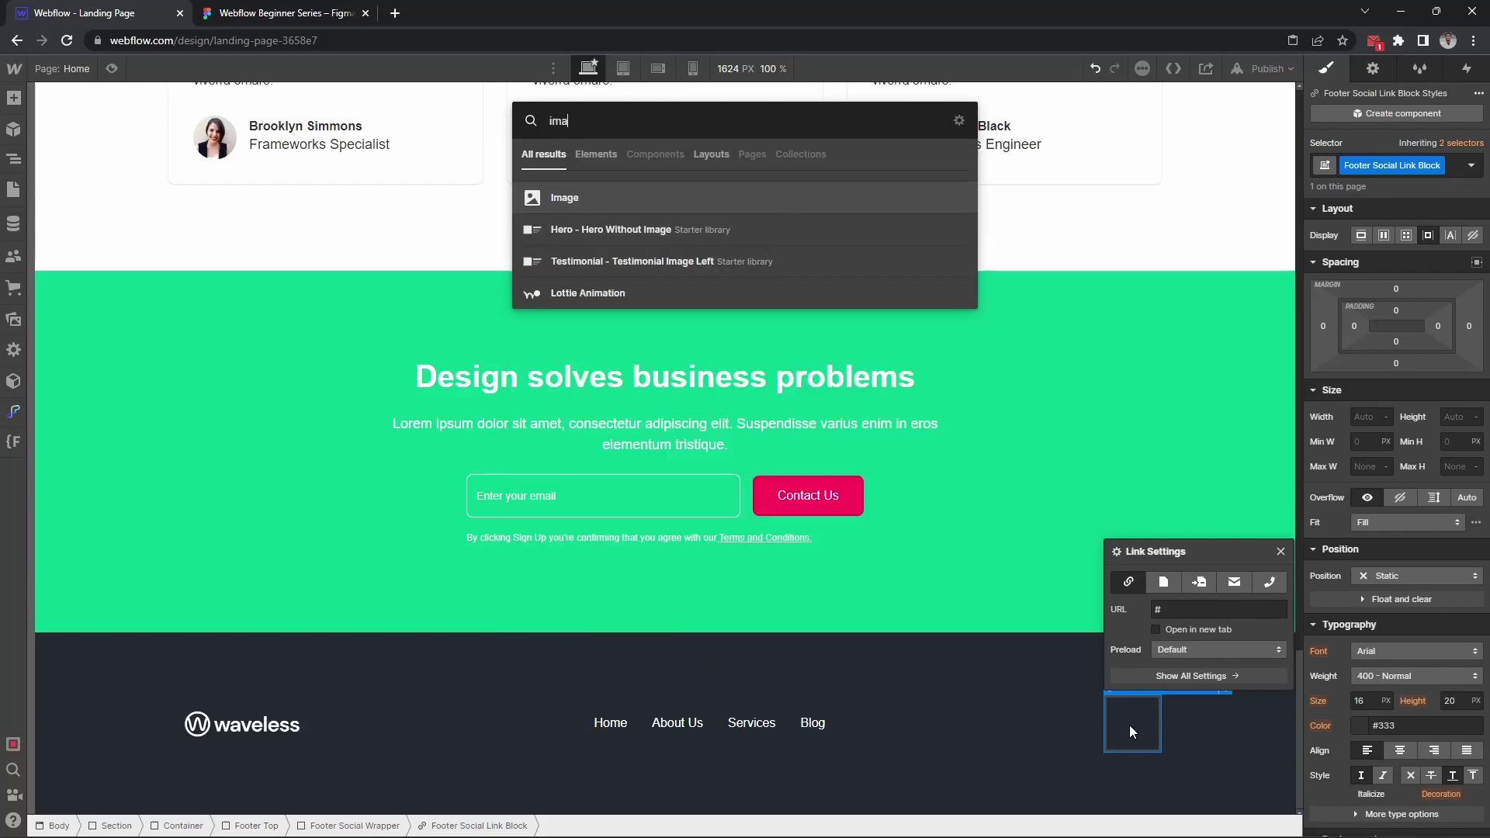
key("Return")
key("ctrl+Return")
type("Footer Social")
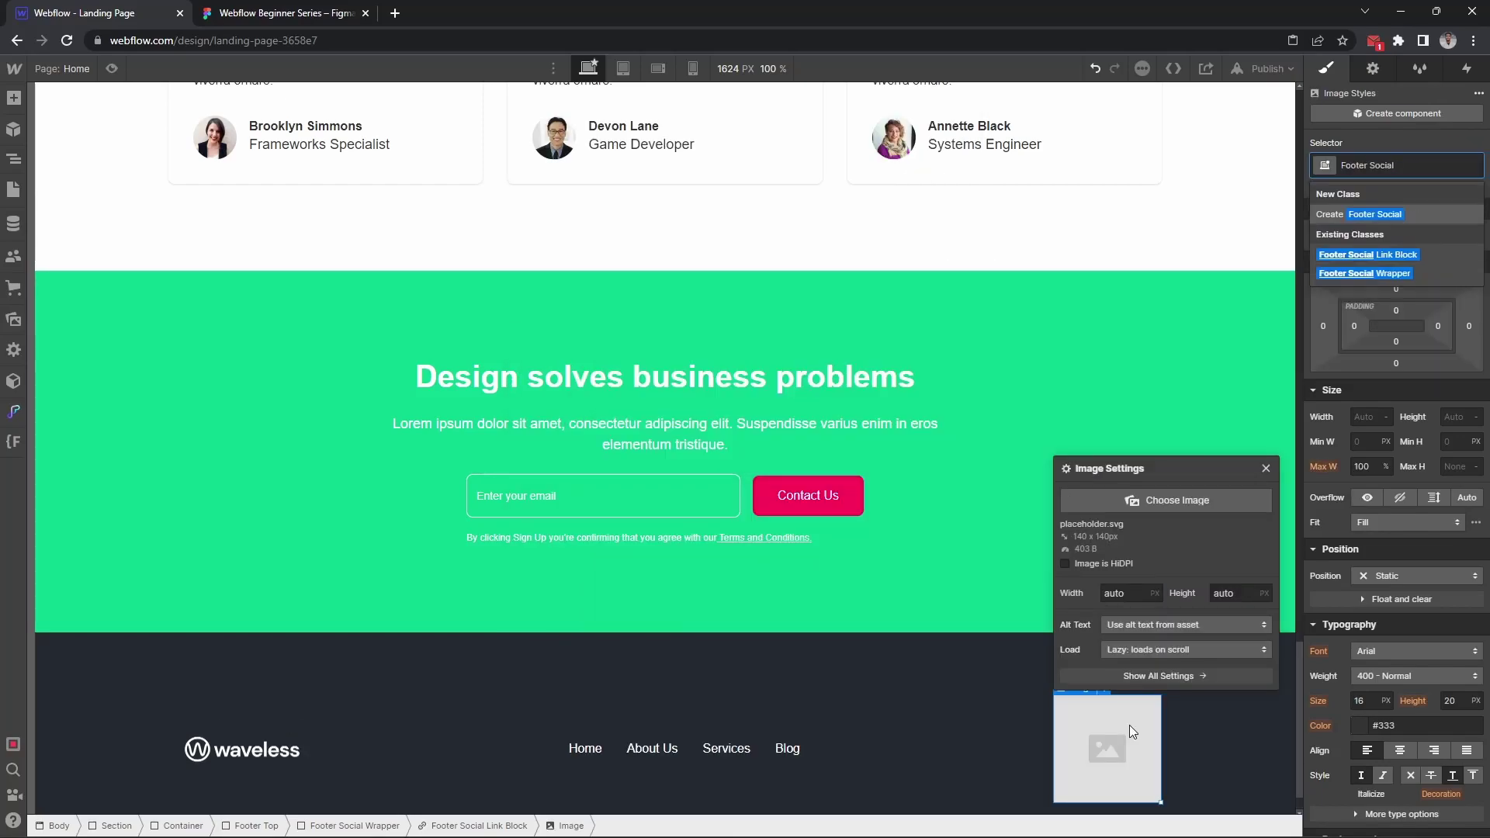
type(" I")
type("con")
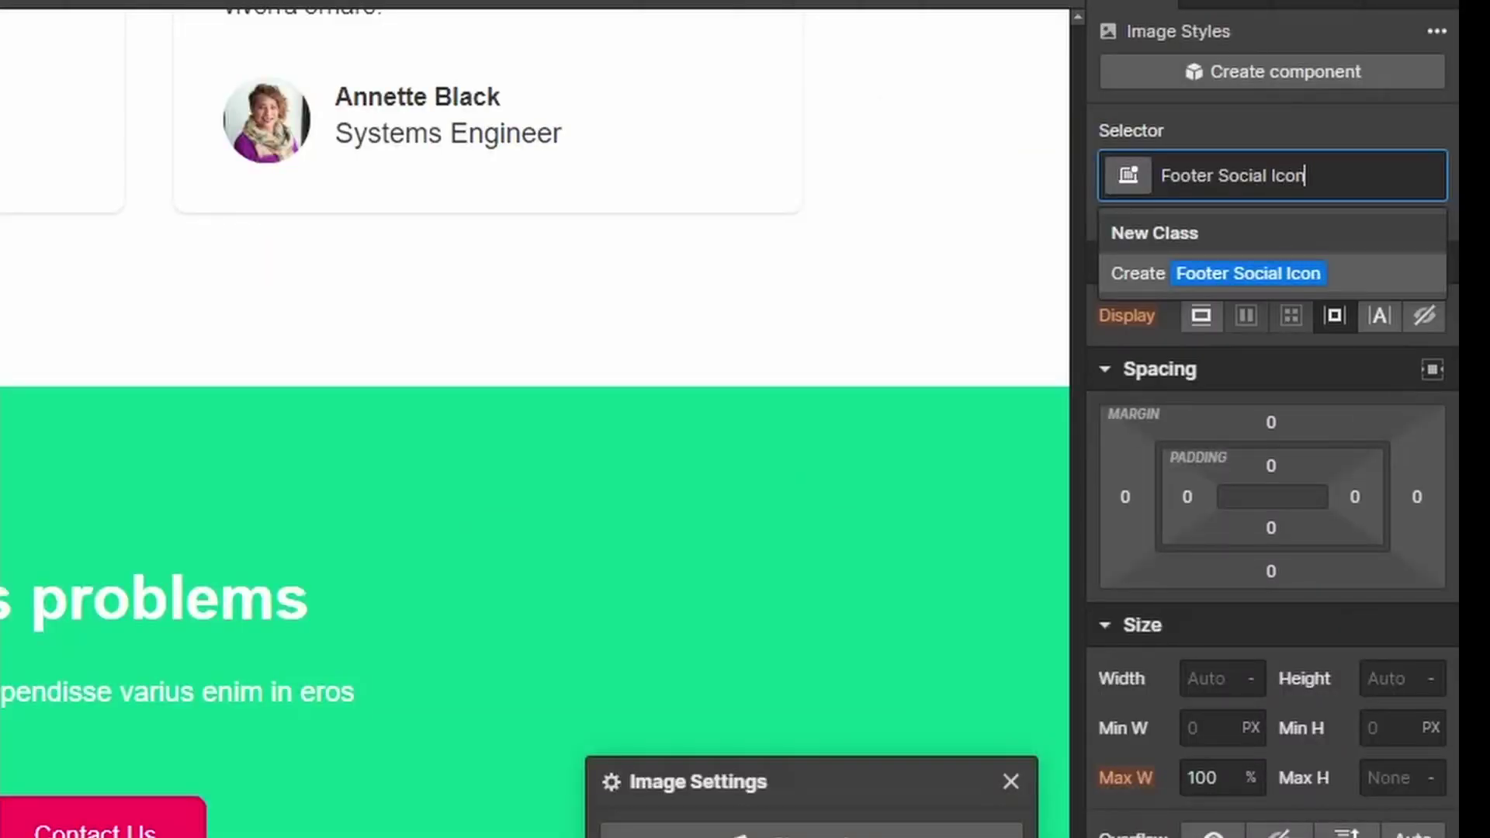
key("Return")
left_click(12, 317)
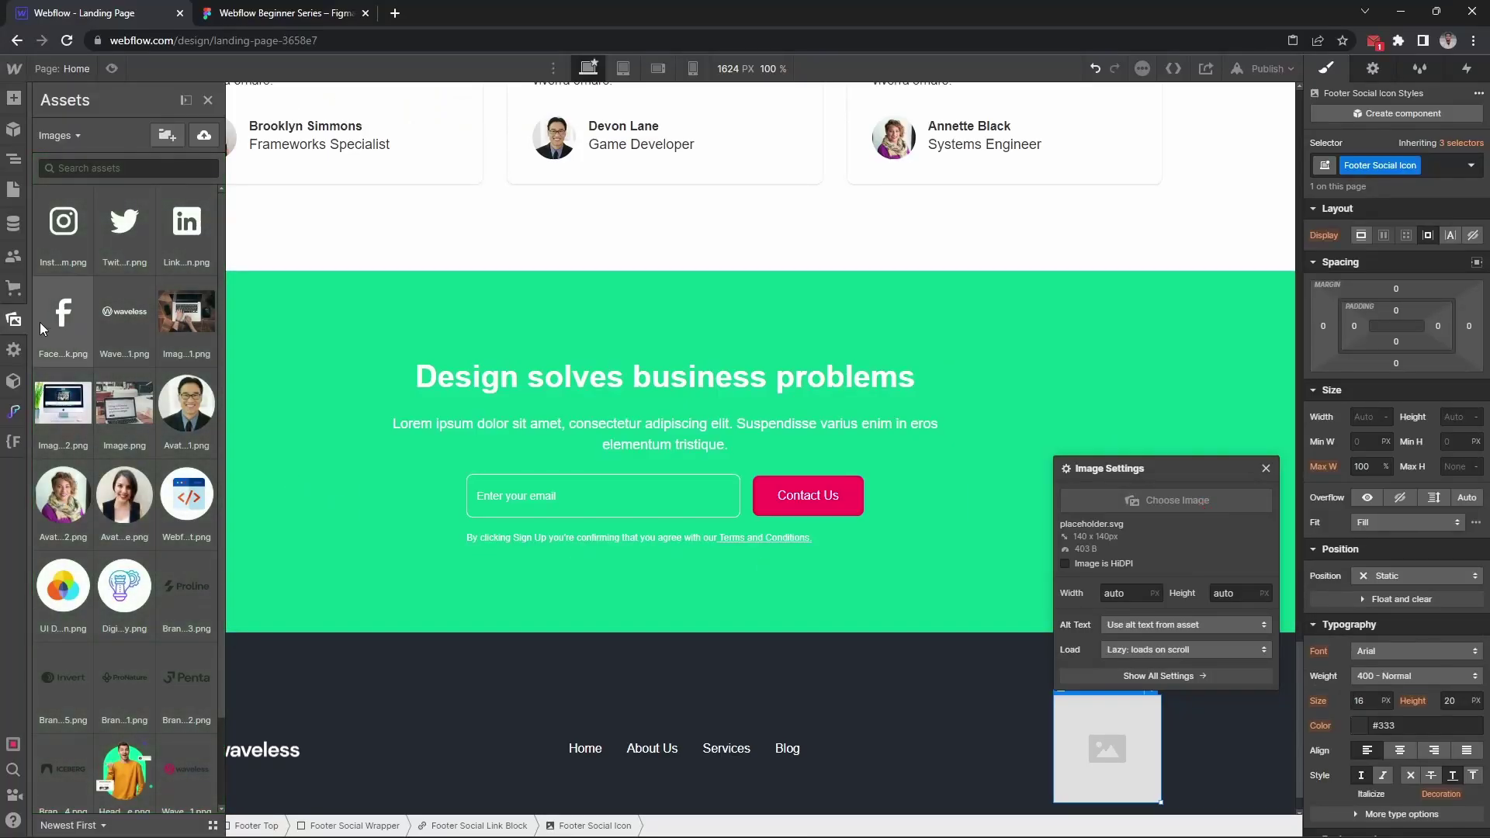
left_click(39, 323)
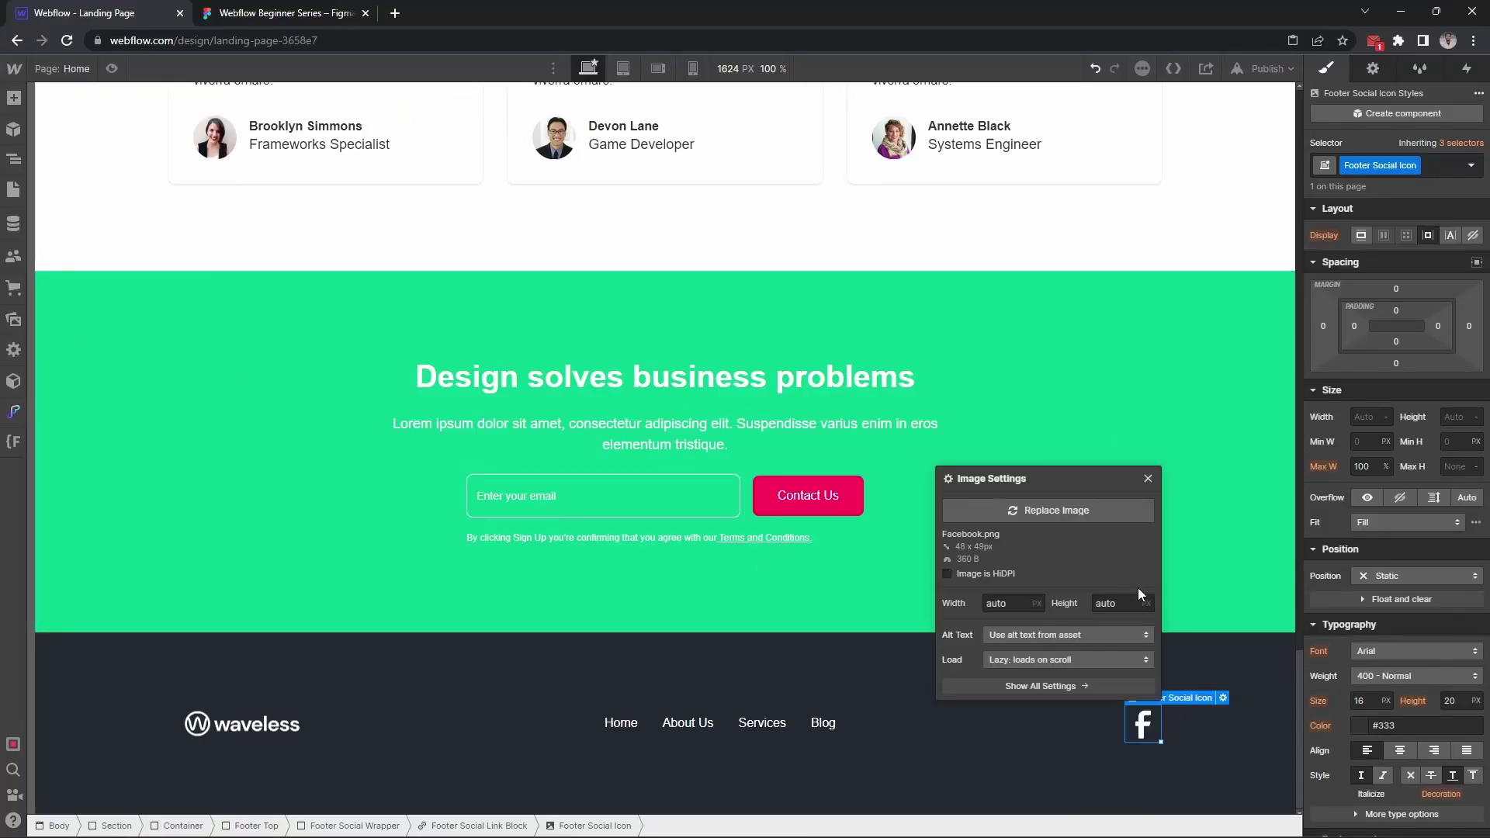
left_click(970, 574)
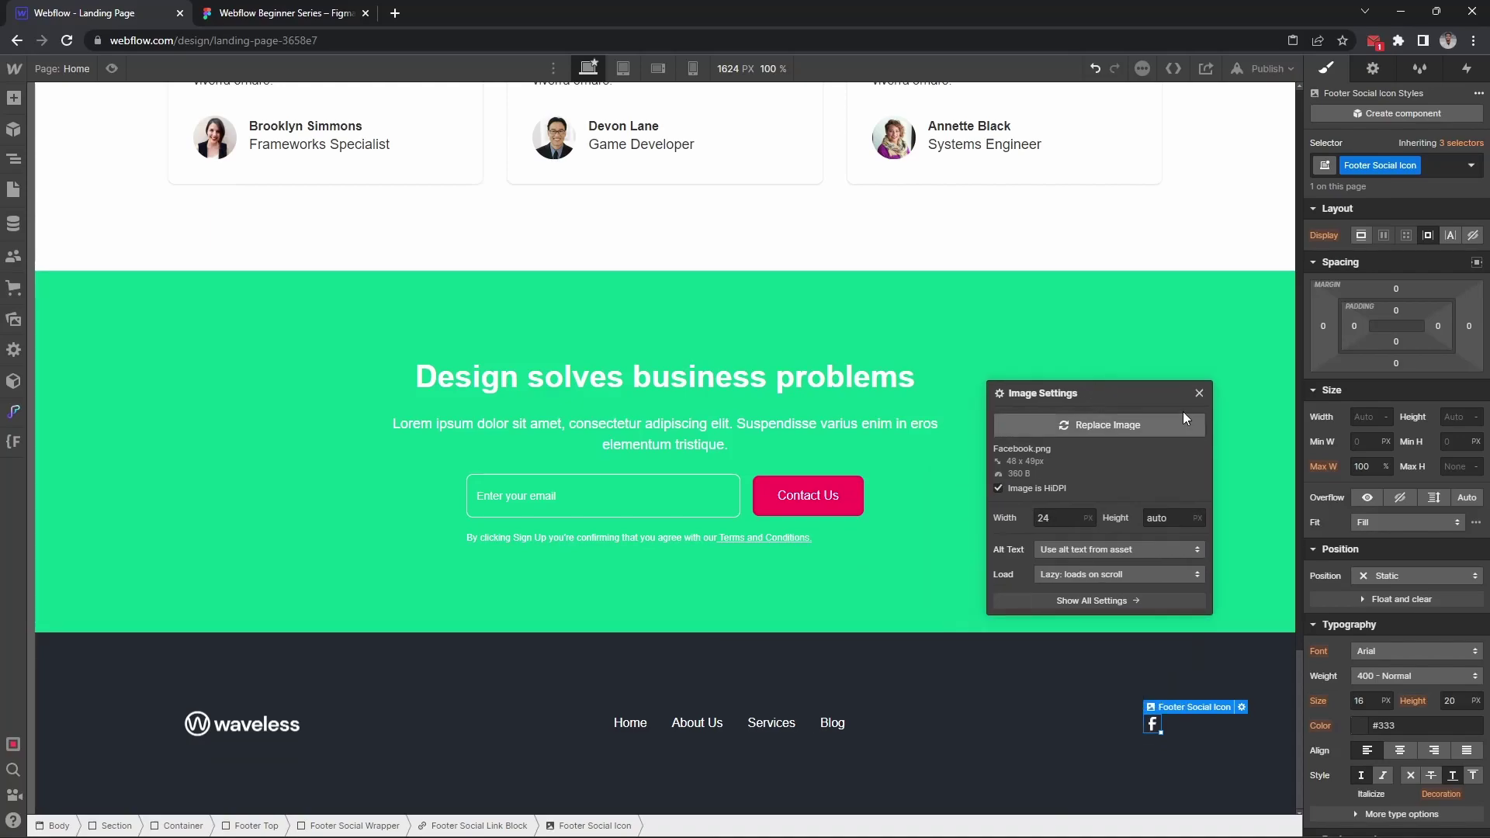
left_click(1200, 390)
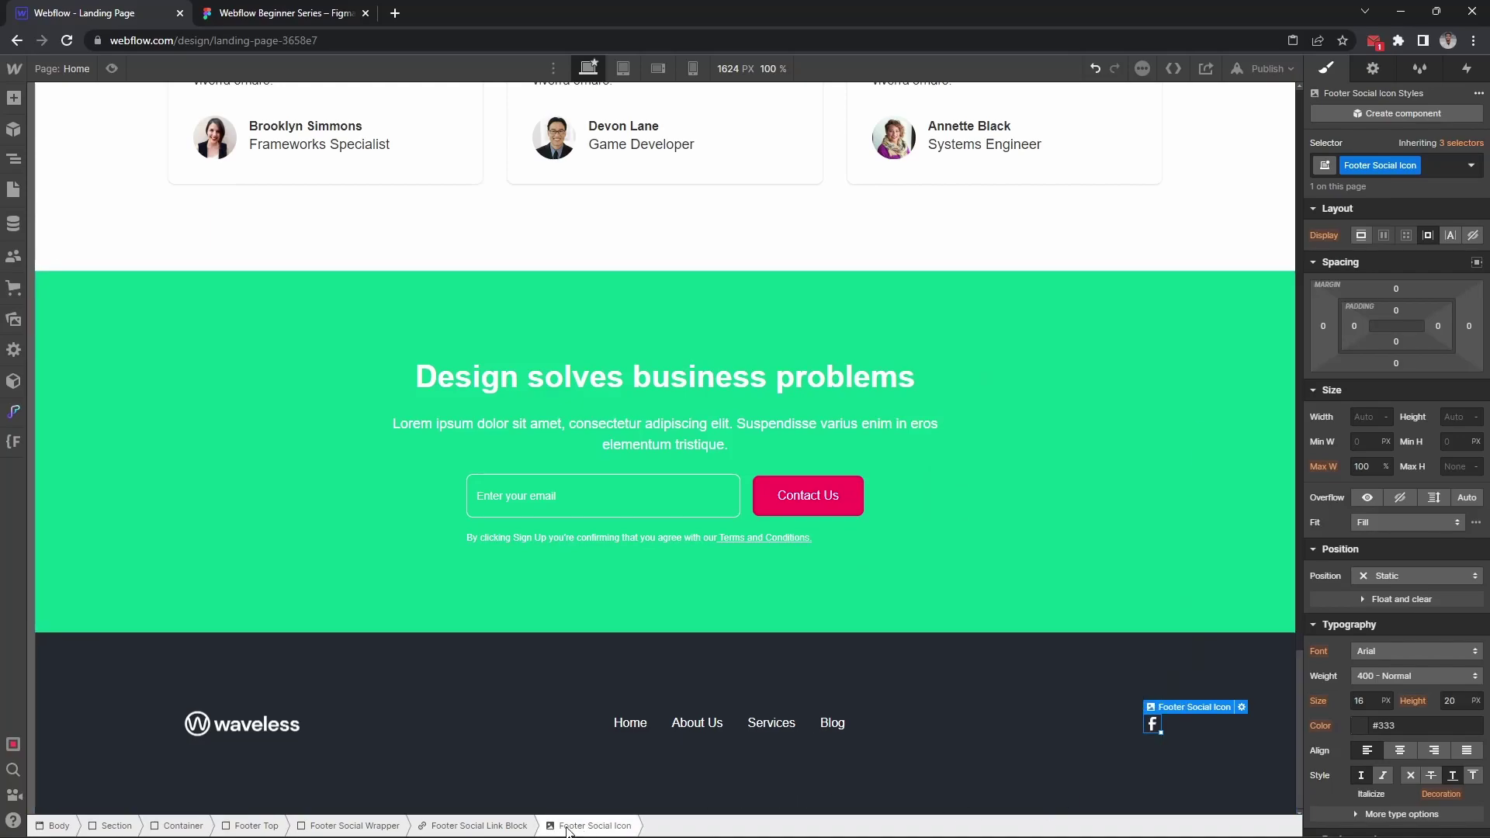
Duplicate the Facebook social link block until the wrapper holds four links
left_click(517, 826)
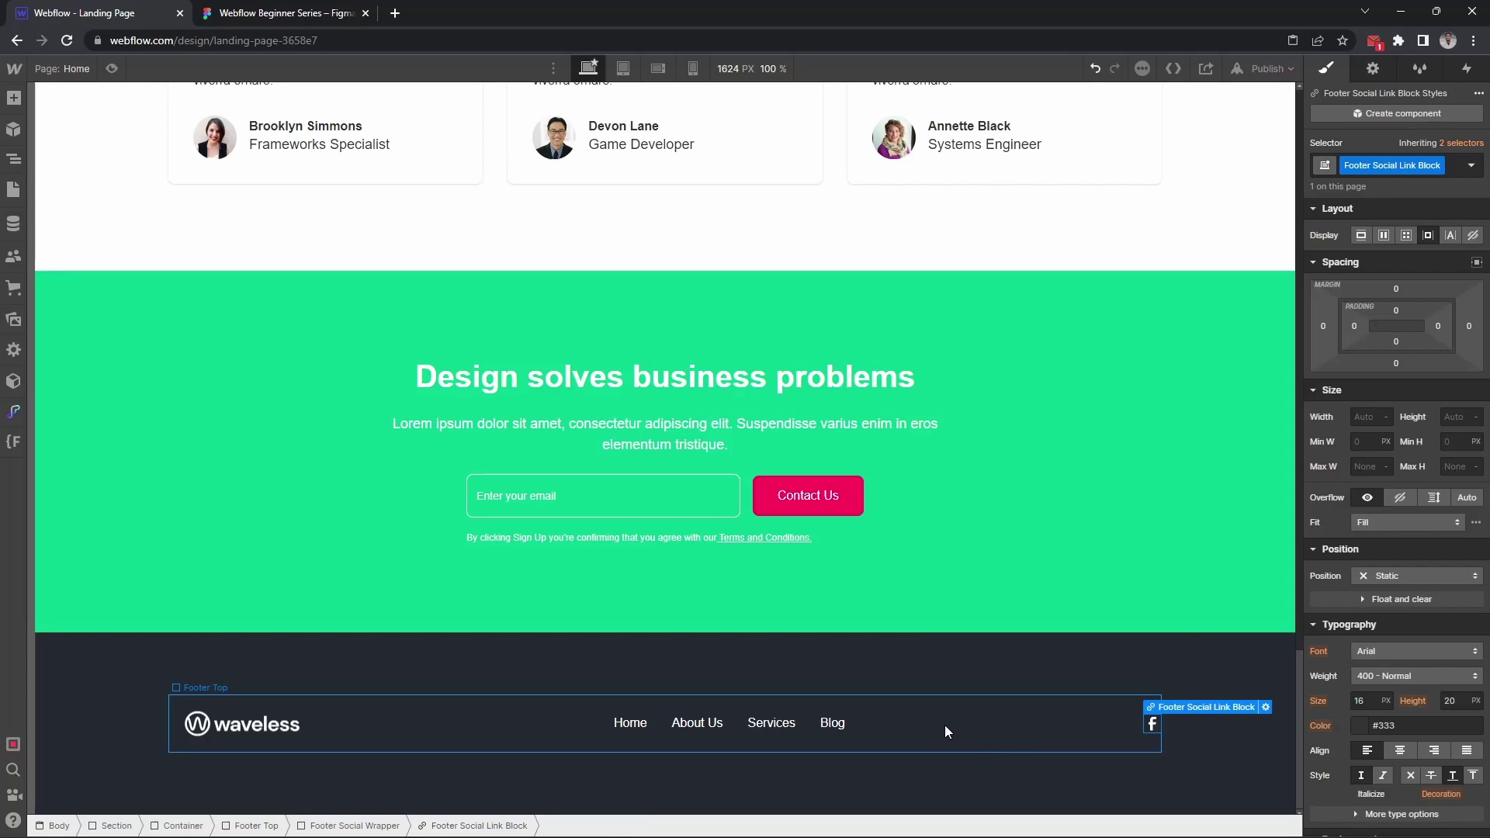
key("ctrl+v")
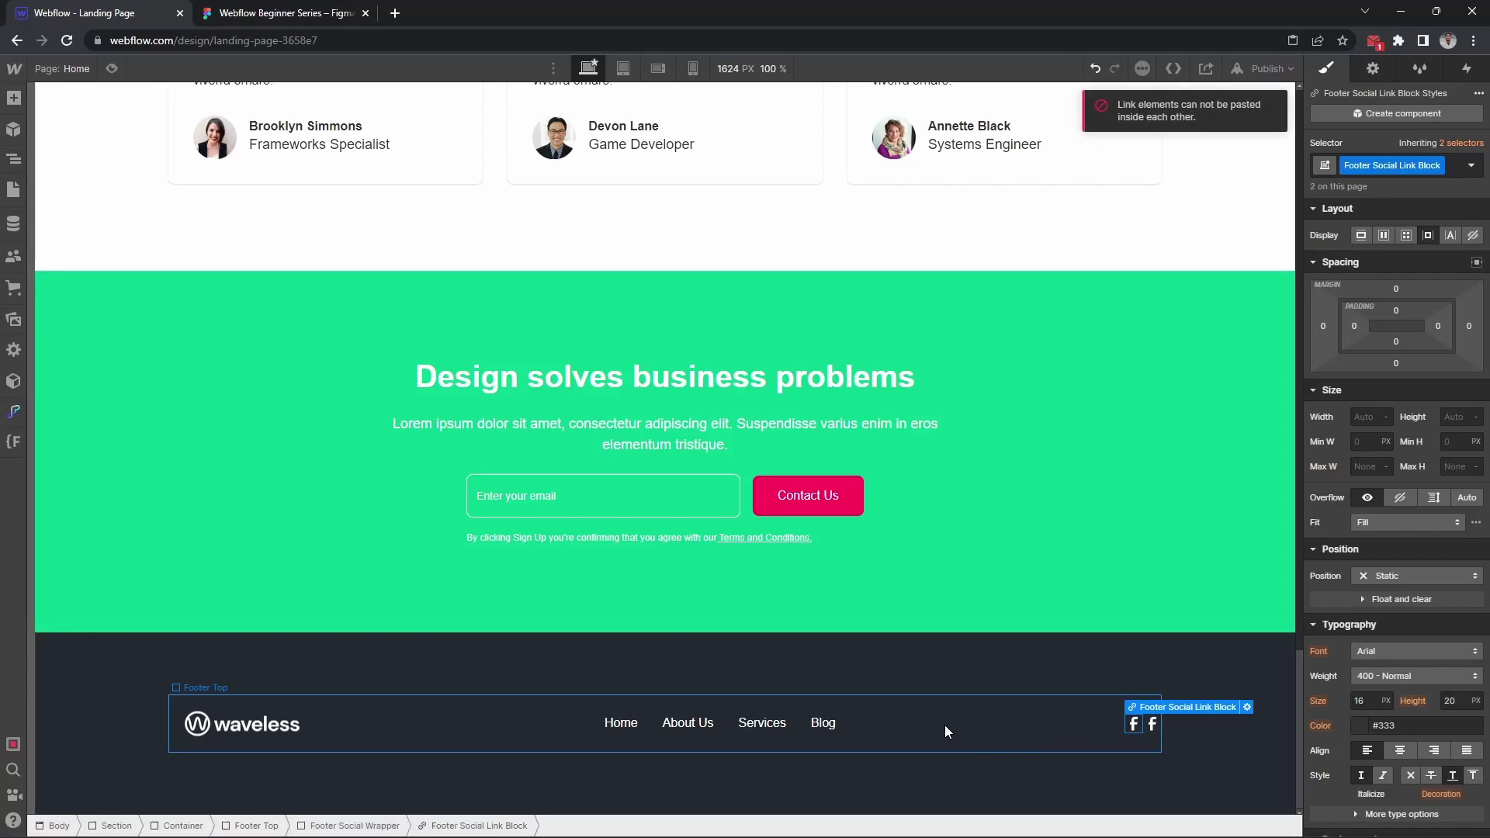
key("z")
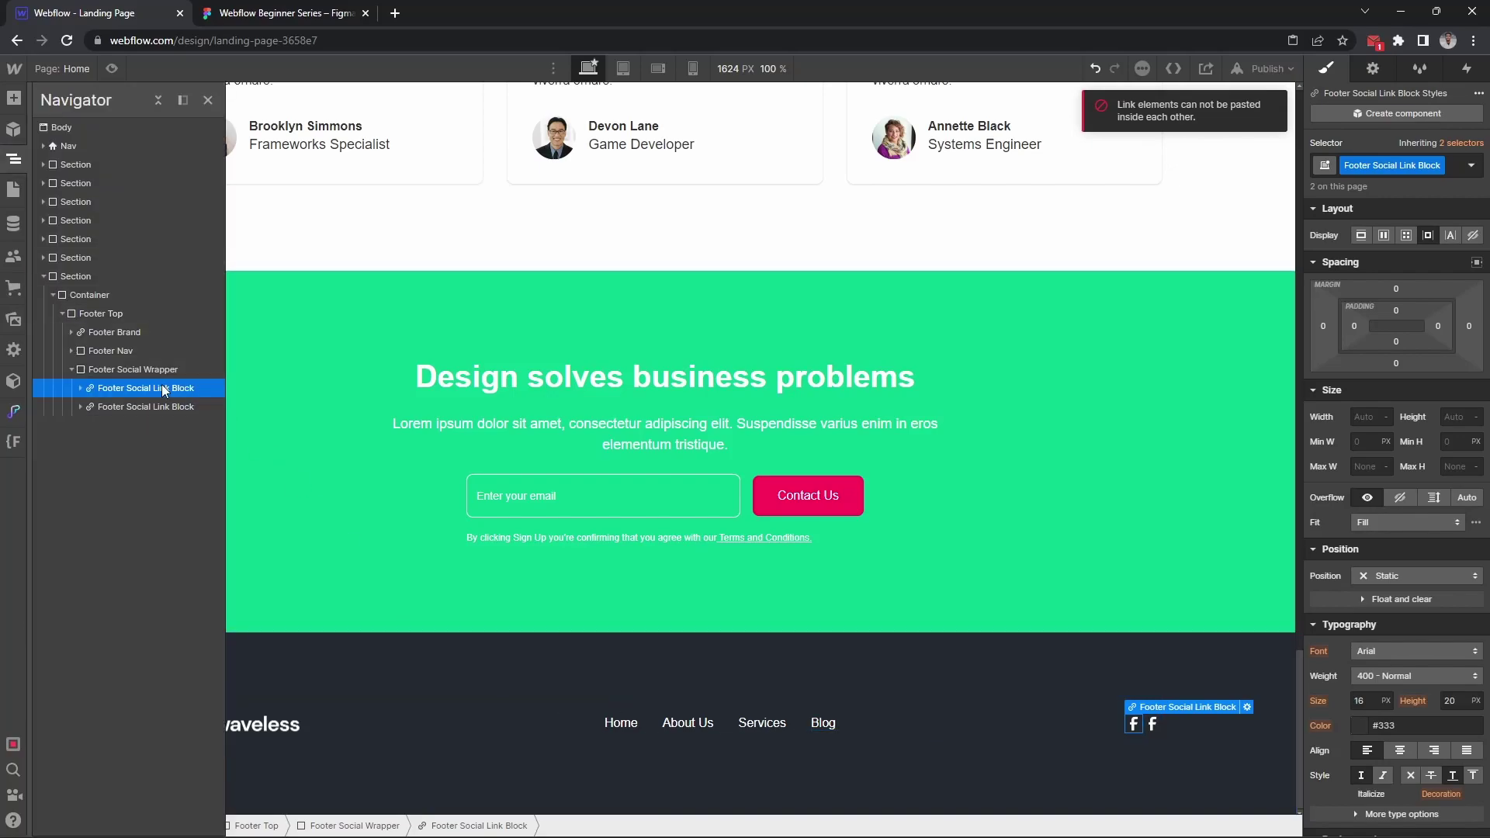
left_click(135, 404)
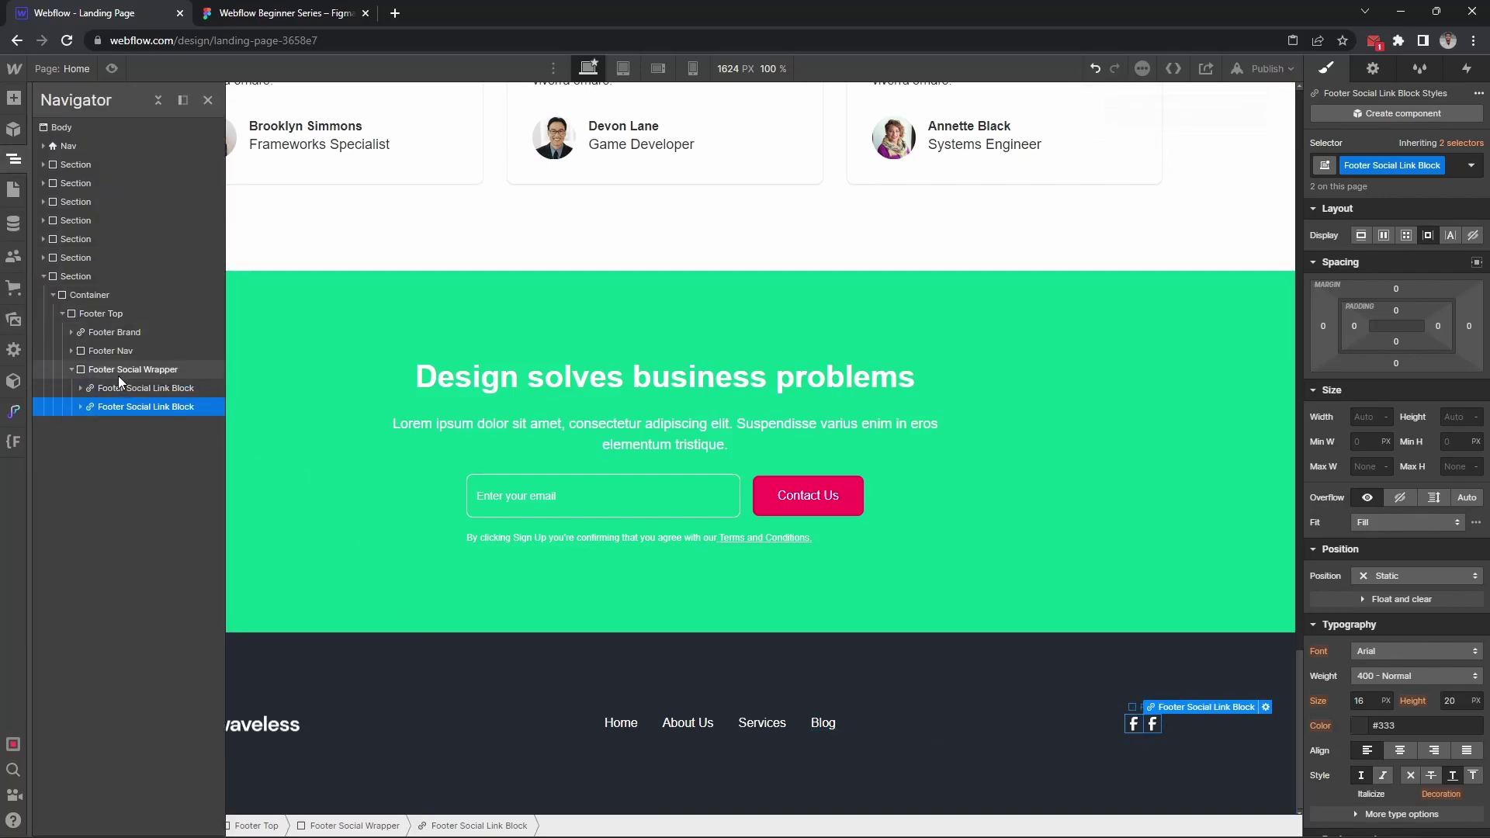
left_click(118, 373)
key("ctrl+v")
key("ctrl+v")
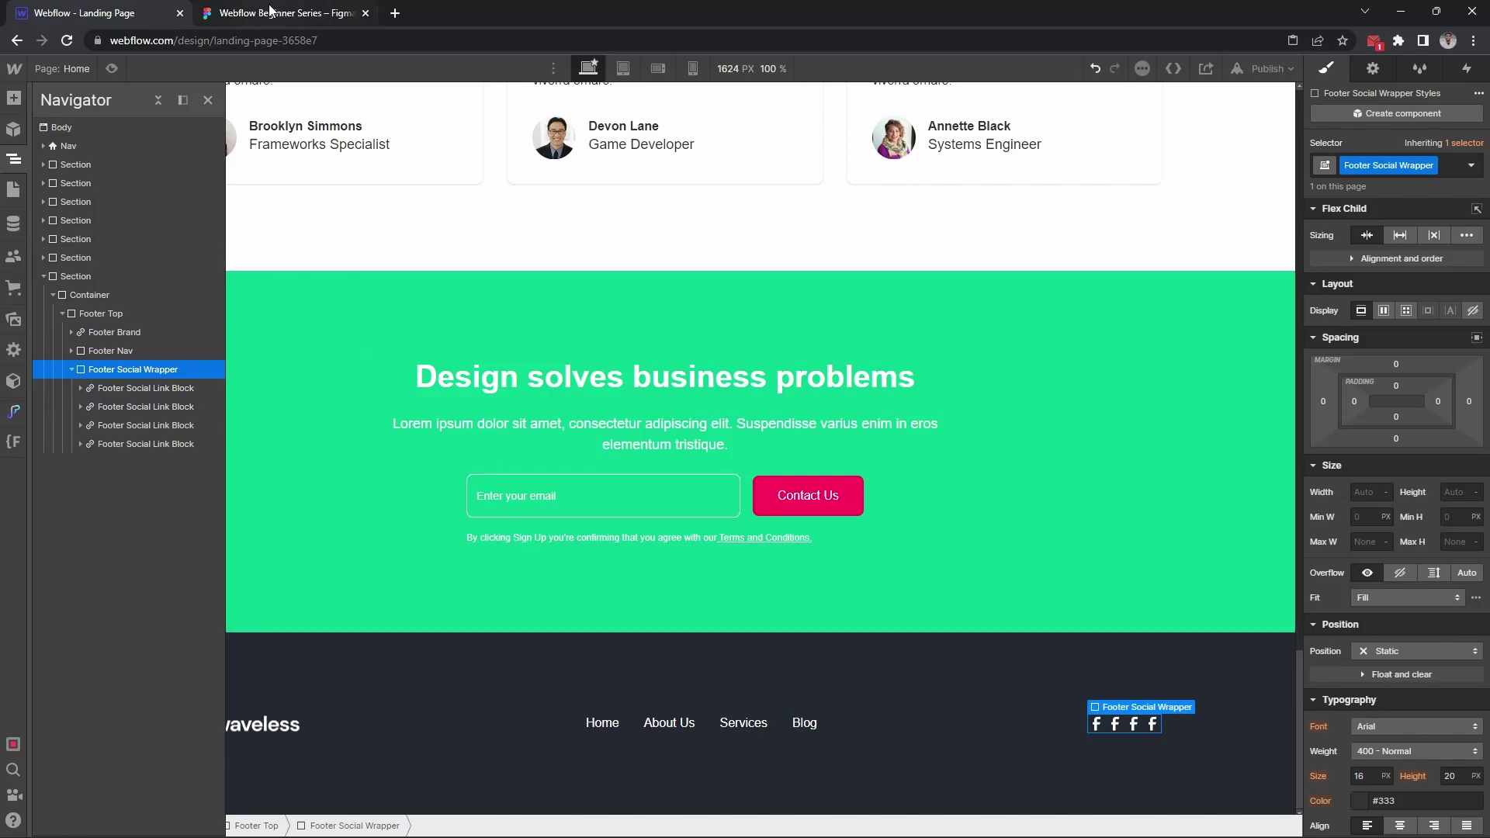
left_click(279, 13)
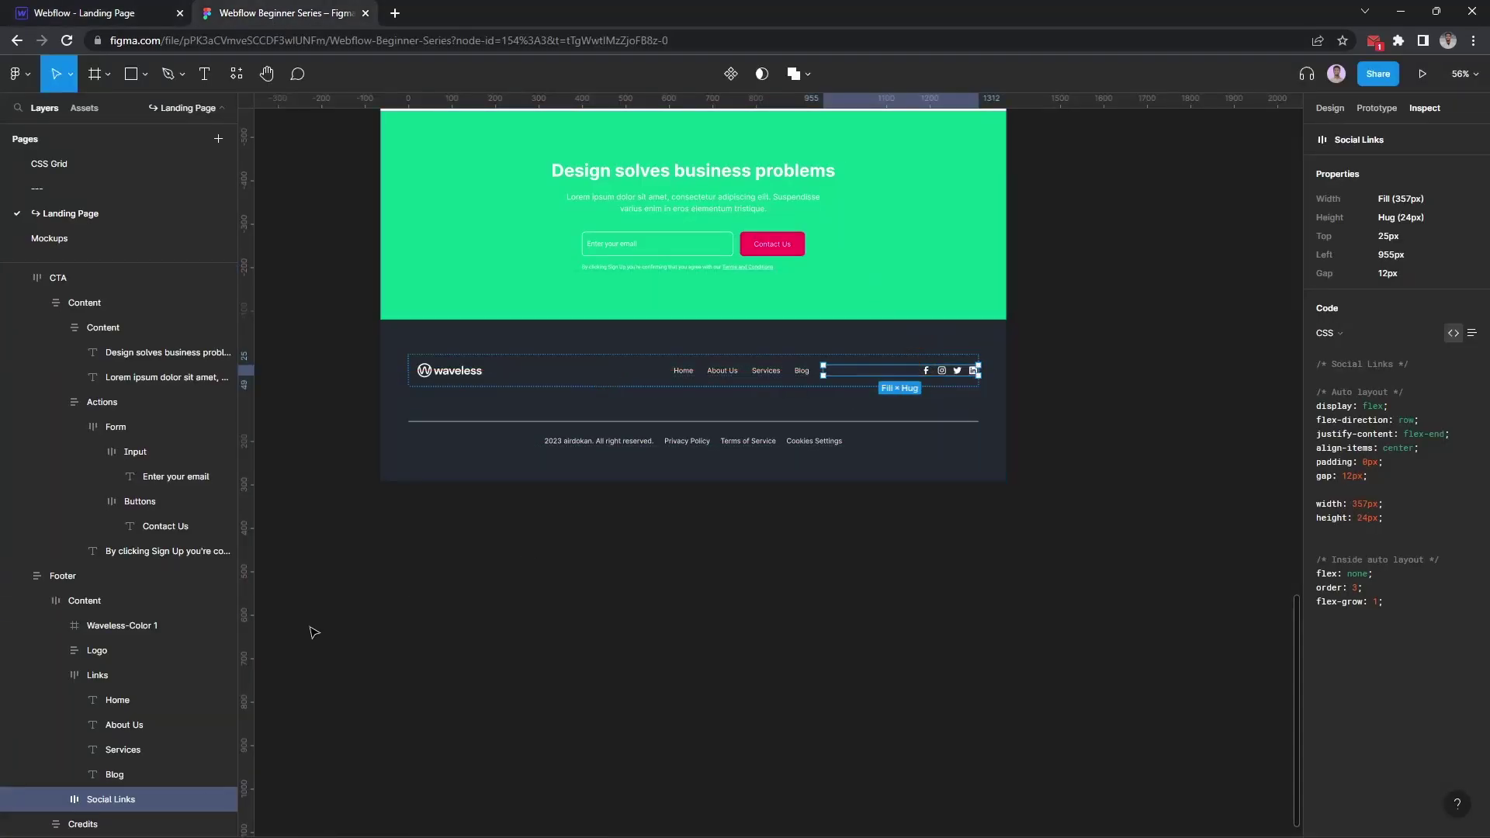
double_click(943, 371)
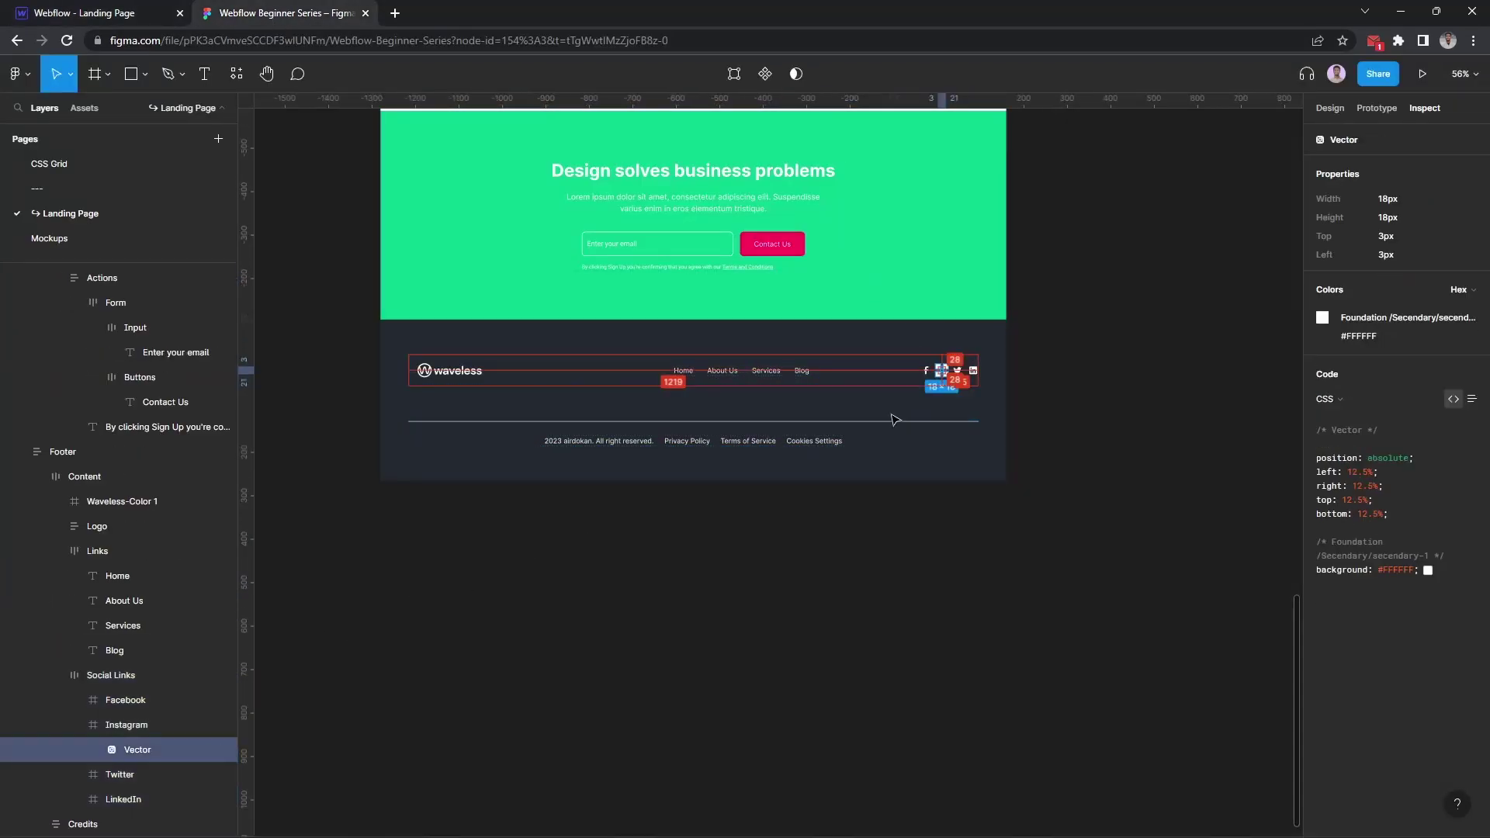
left_click(118, 728)
key("shift+Tab")
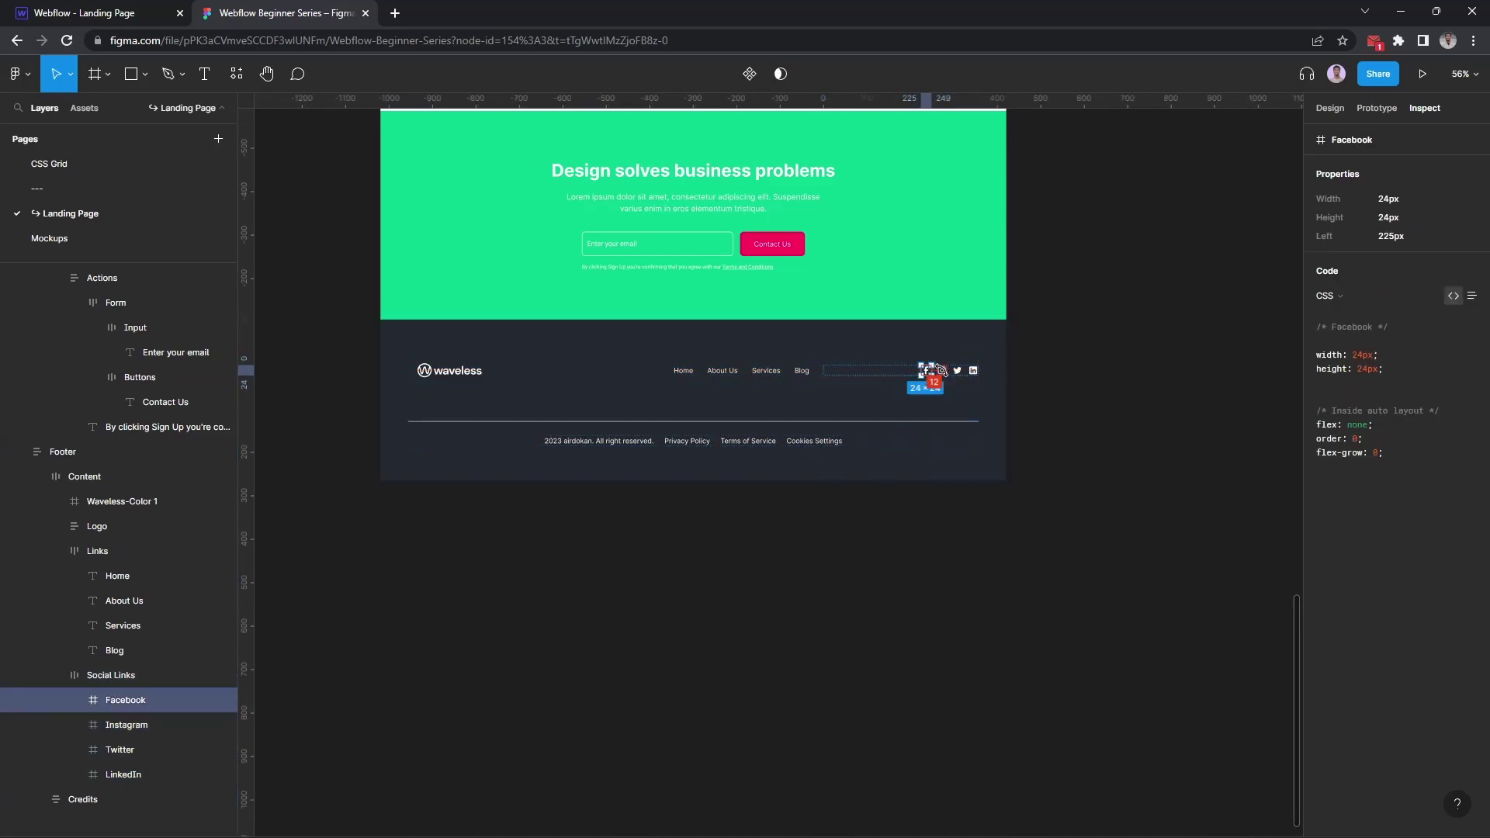
scroll(932, 370, "up", 10)
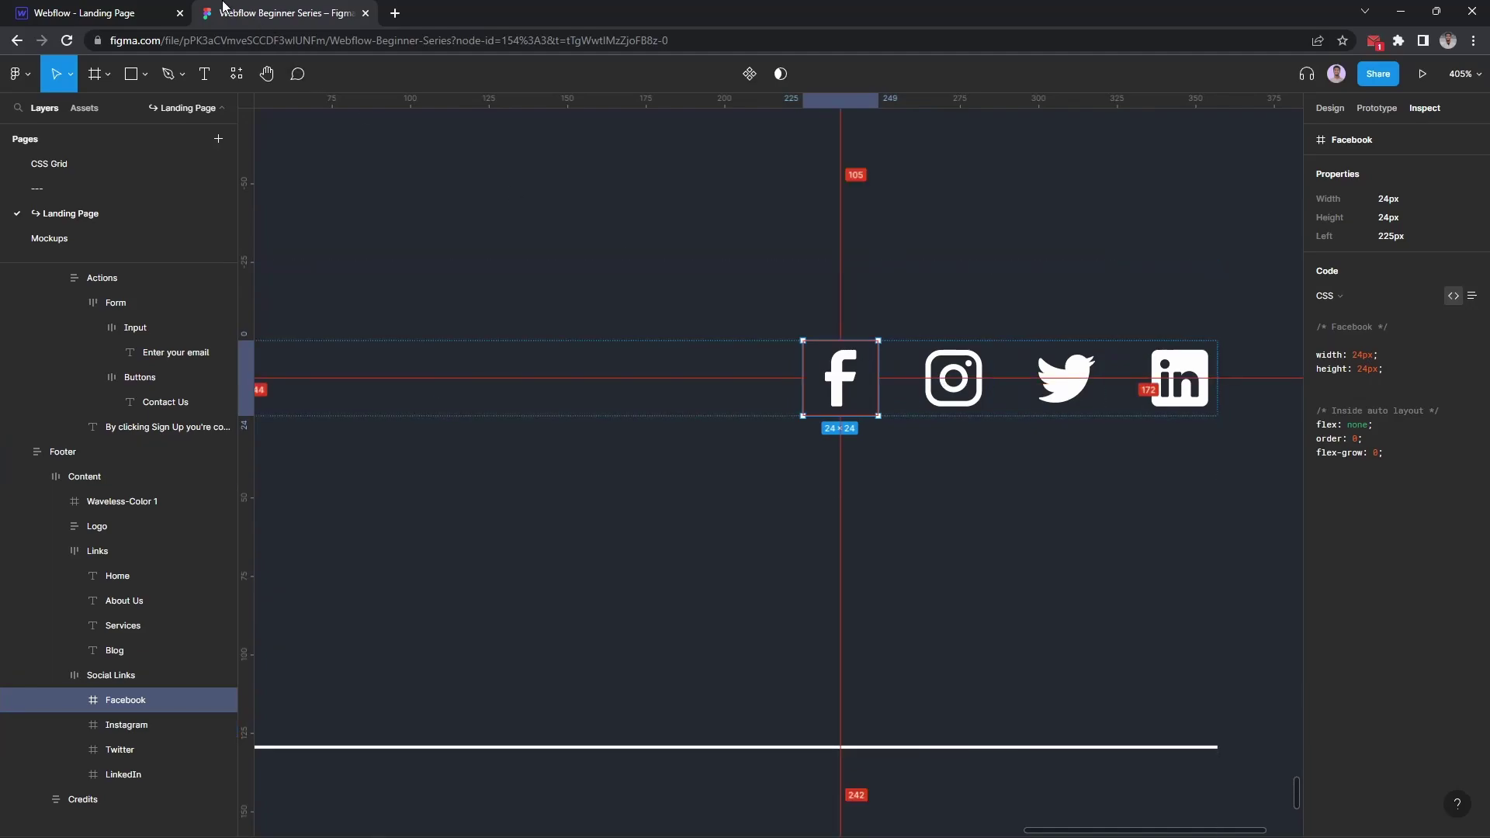
left_click(134, 11)
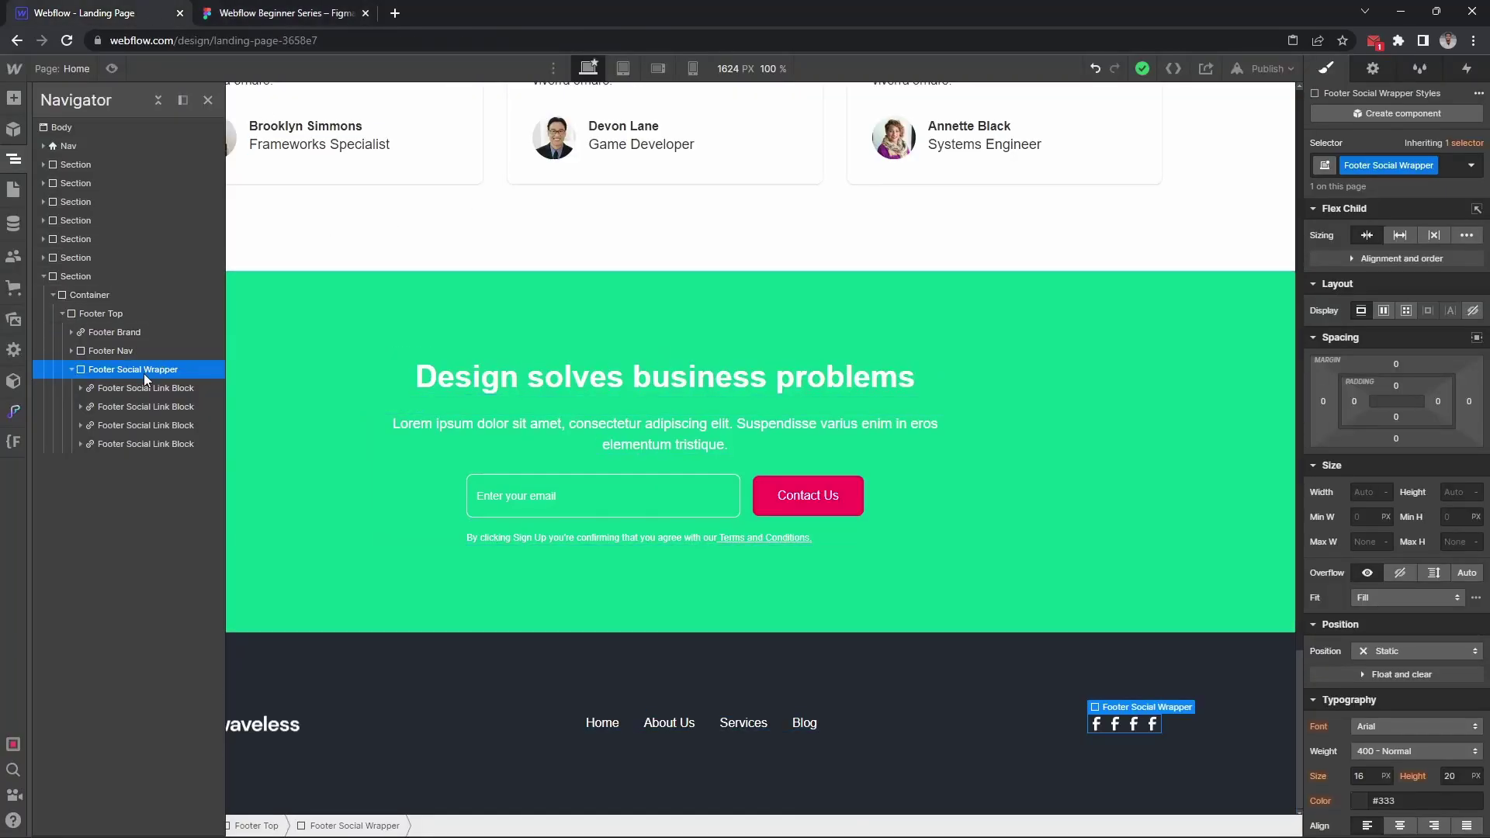
left_click(128, 407)
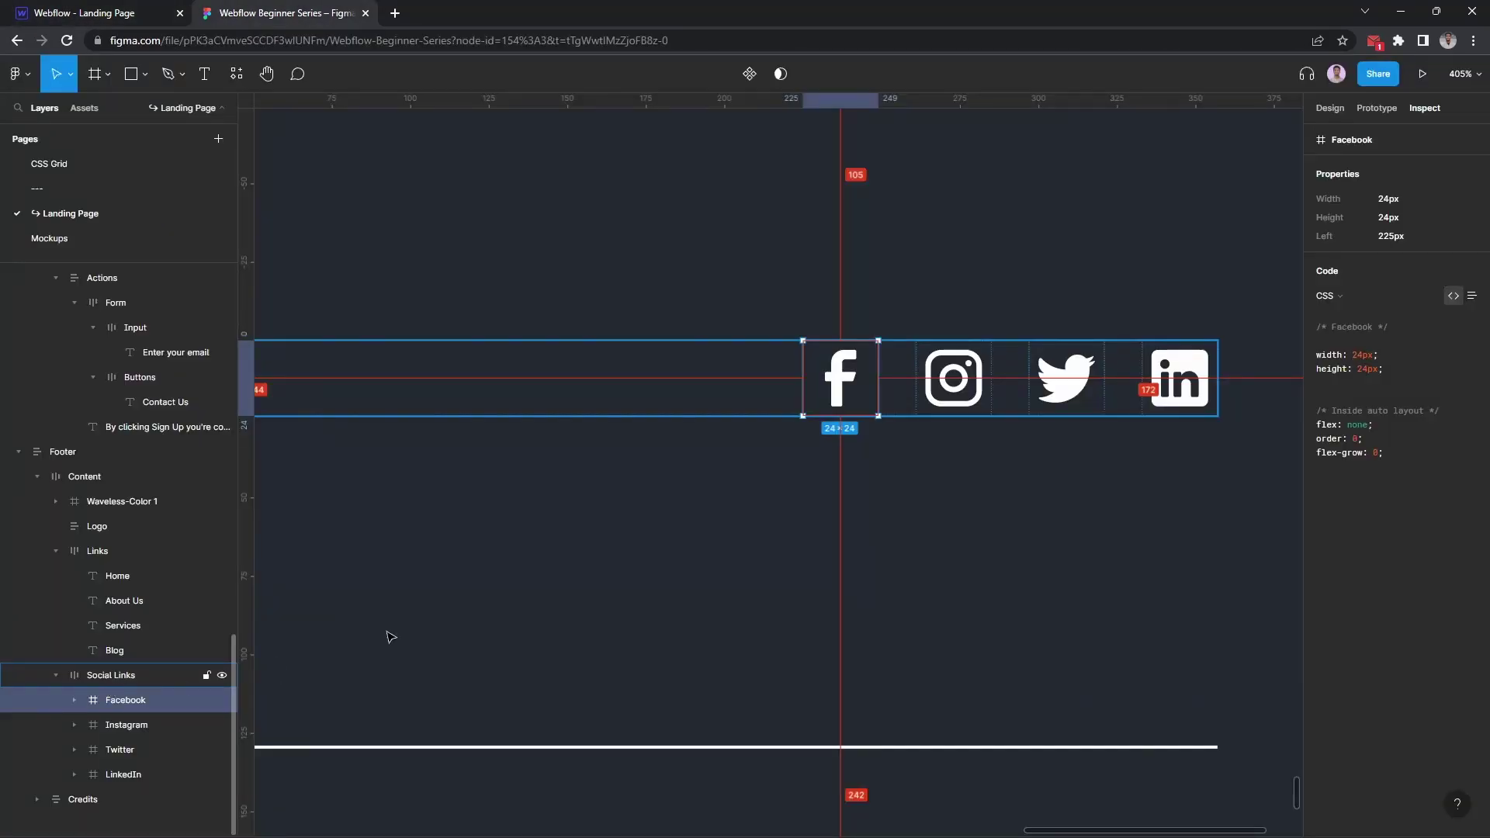
left_click(285, 14)
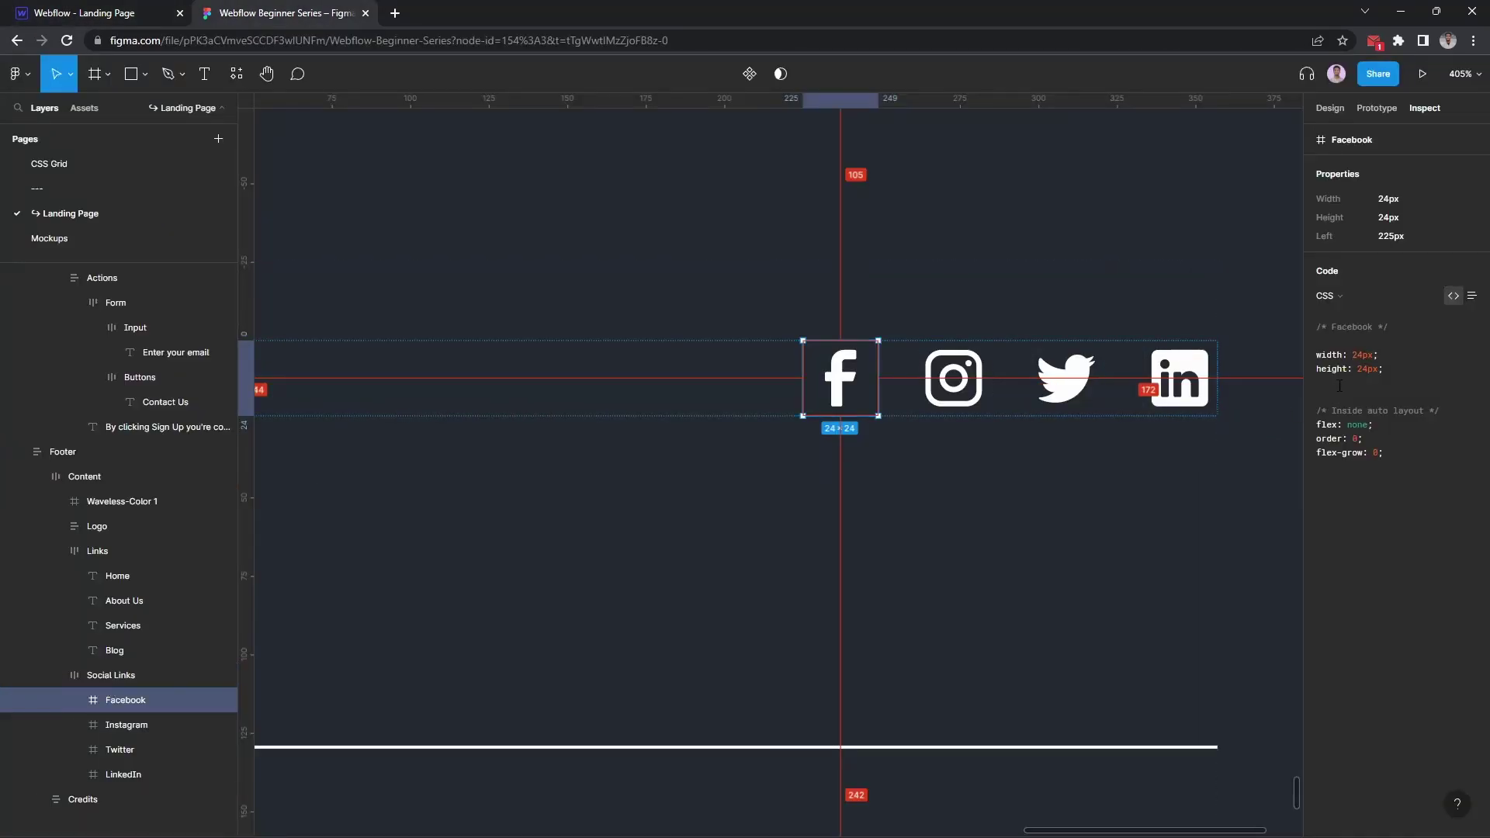
left_click(87, 12)
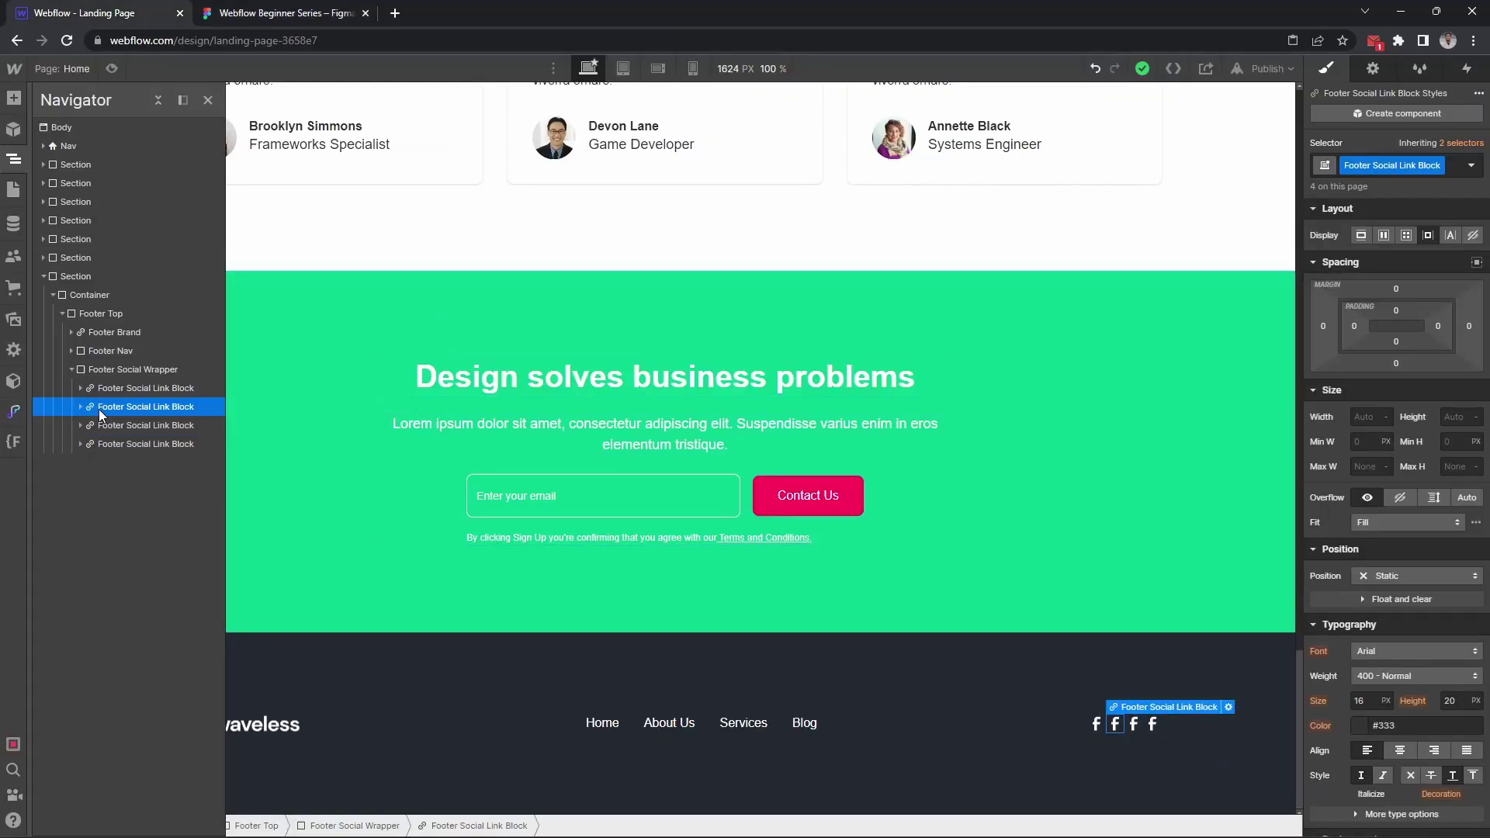
Size the social link to 24 by 24px and set its icon to display block
left_click(1365, 416)
key("Tab")
key("Return")
key("Down")
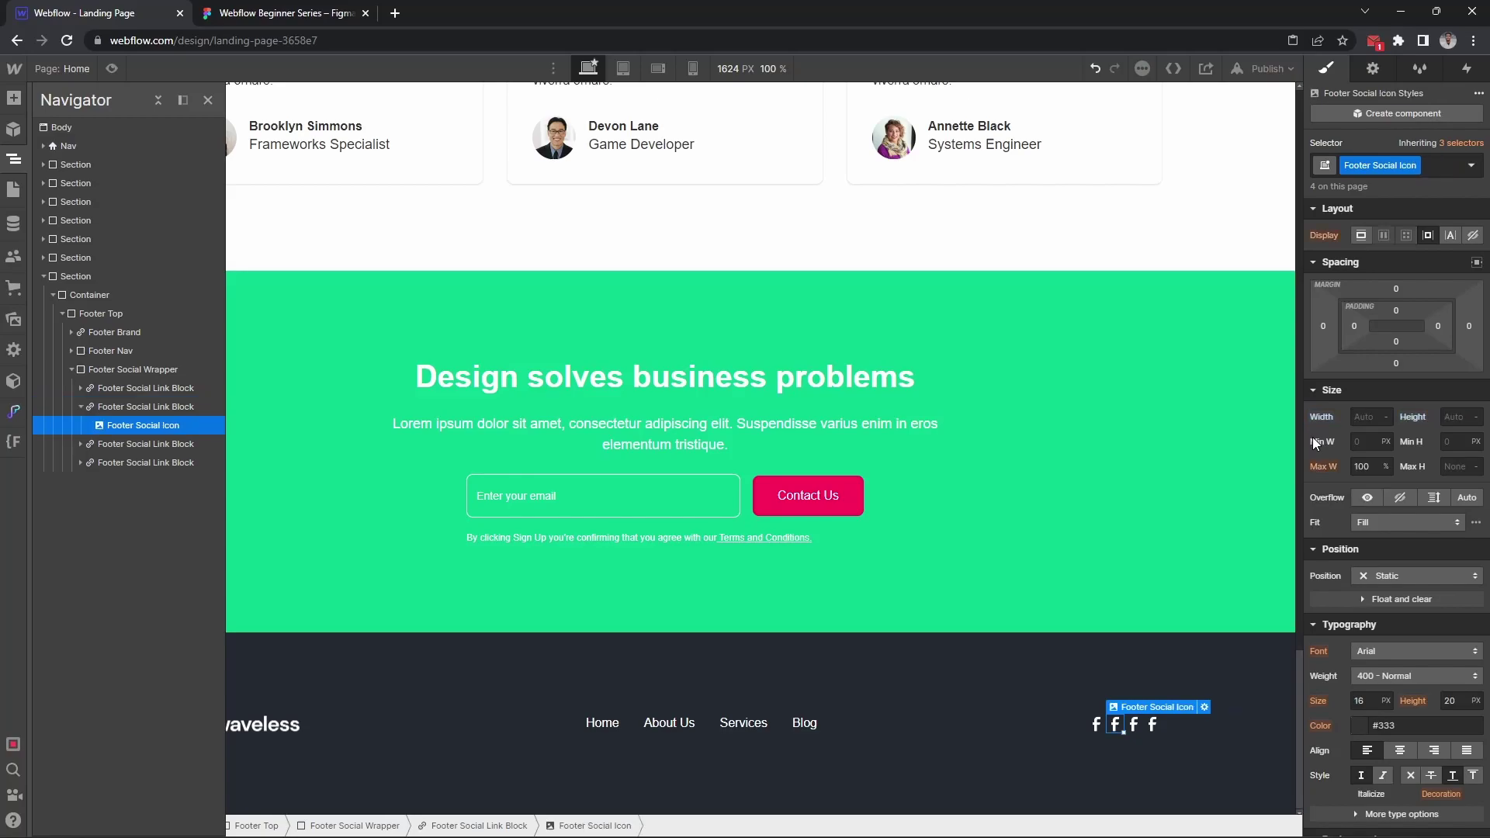
left_click(1361, 235)
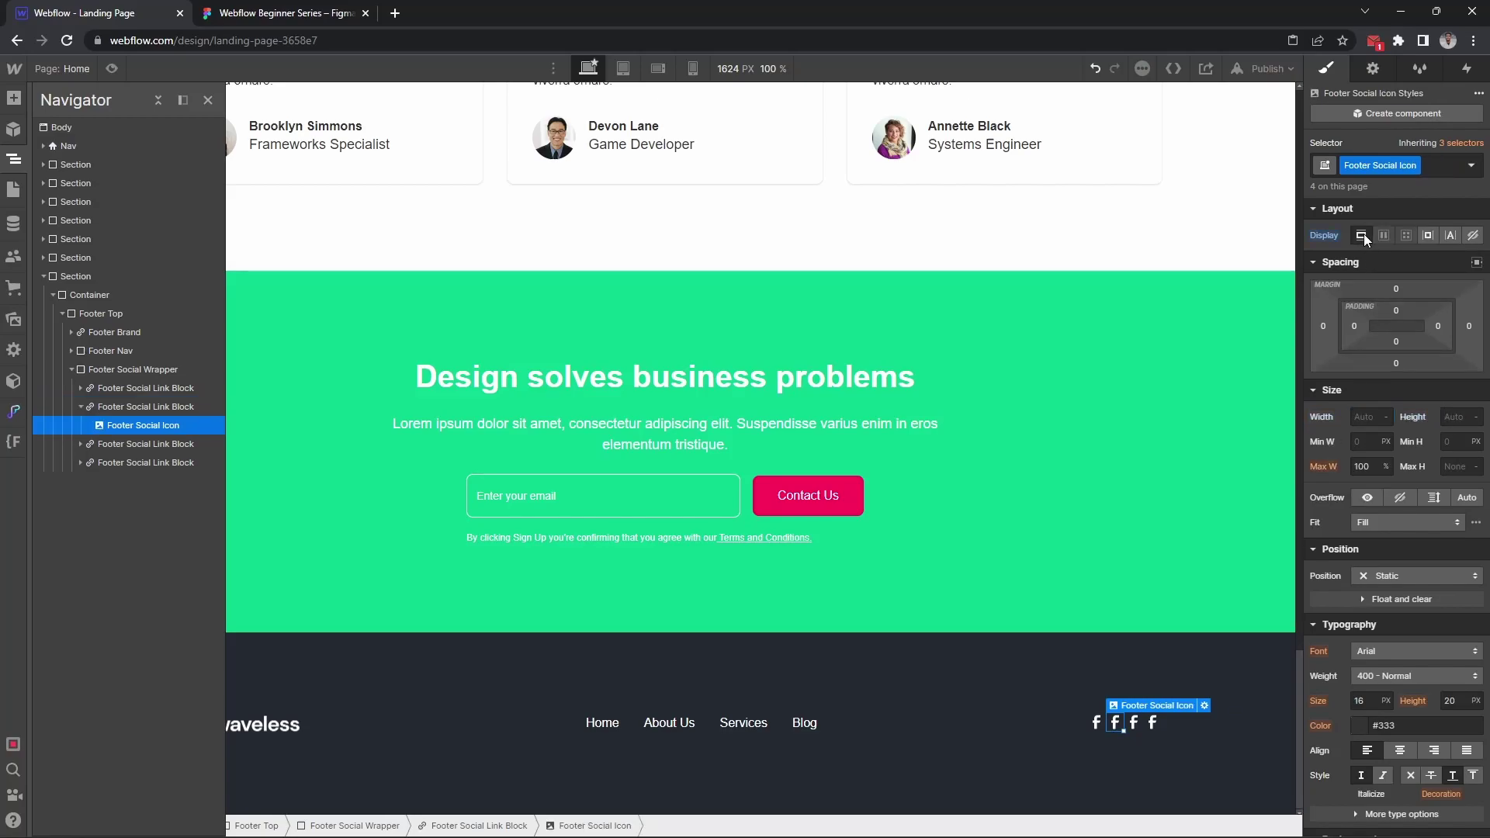
Give the social link block 8px padding on all sides and Auto width
left_click(106, 407)
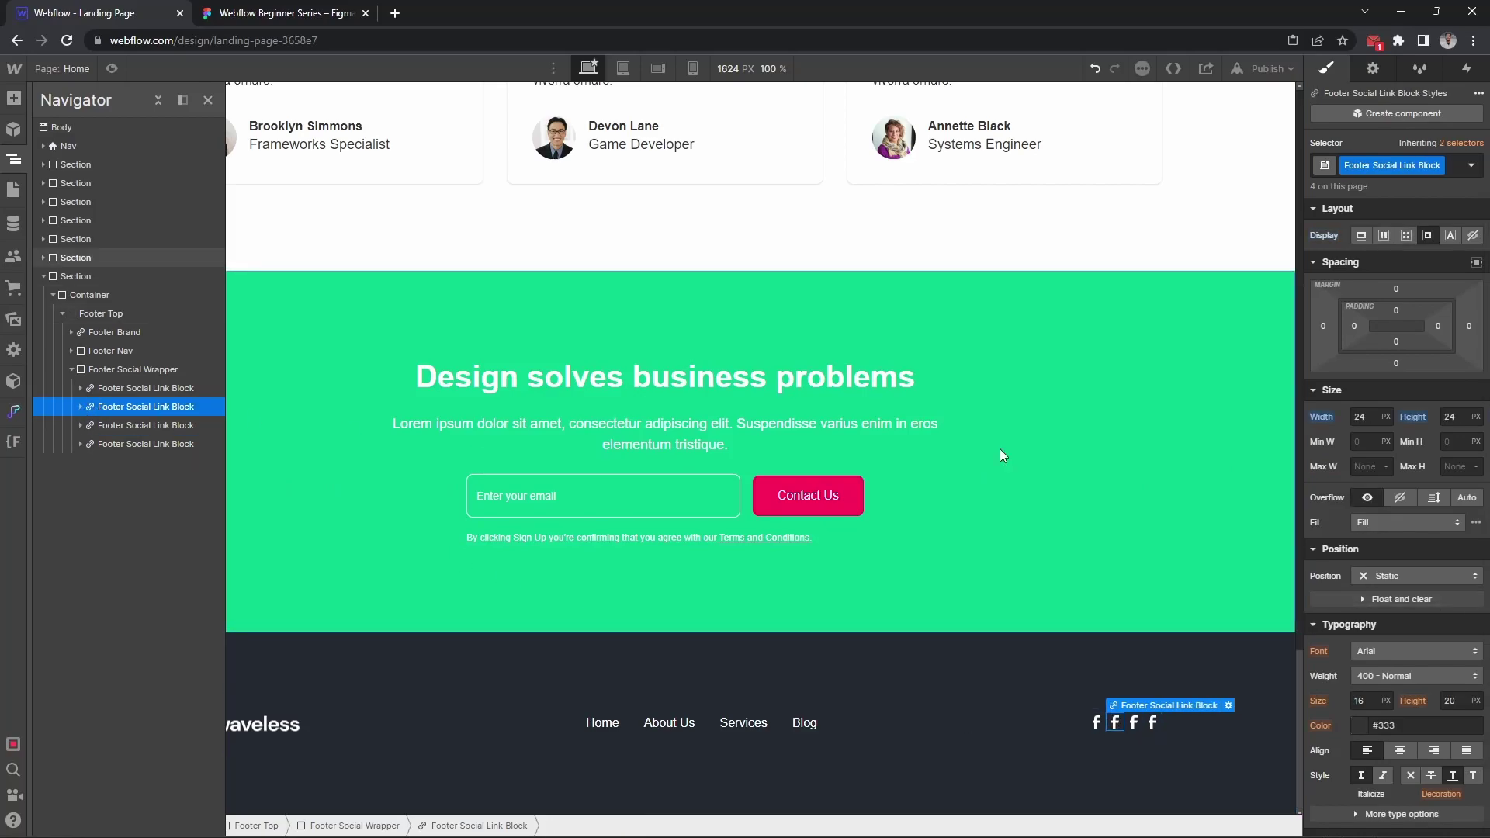
left_click(1354, 326)
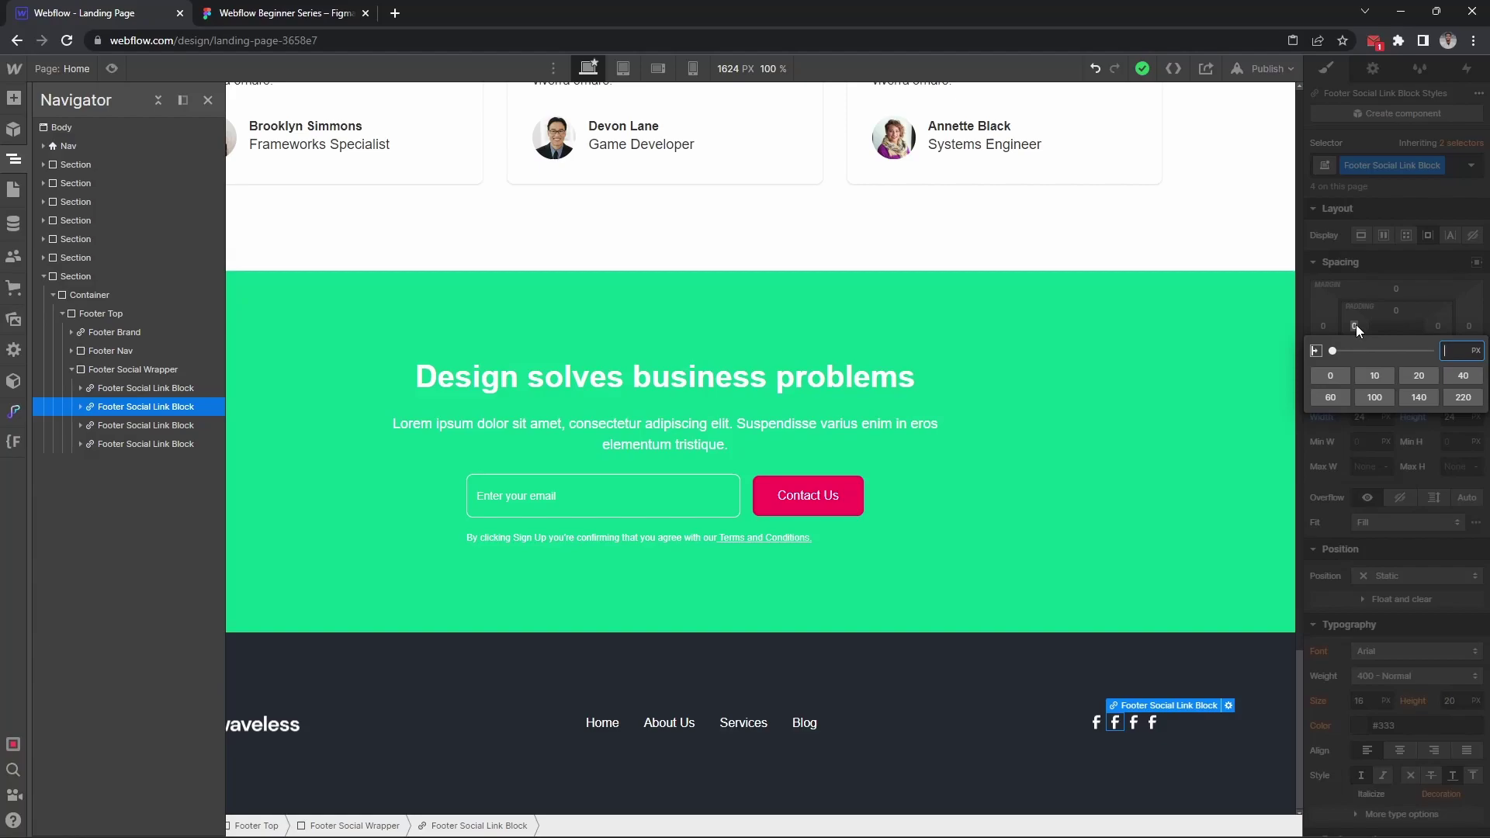
type("8")
key("Return")
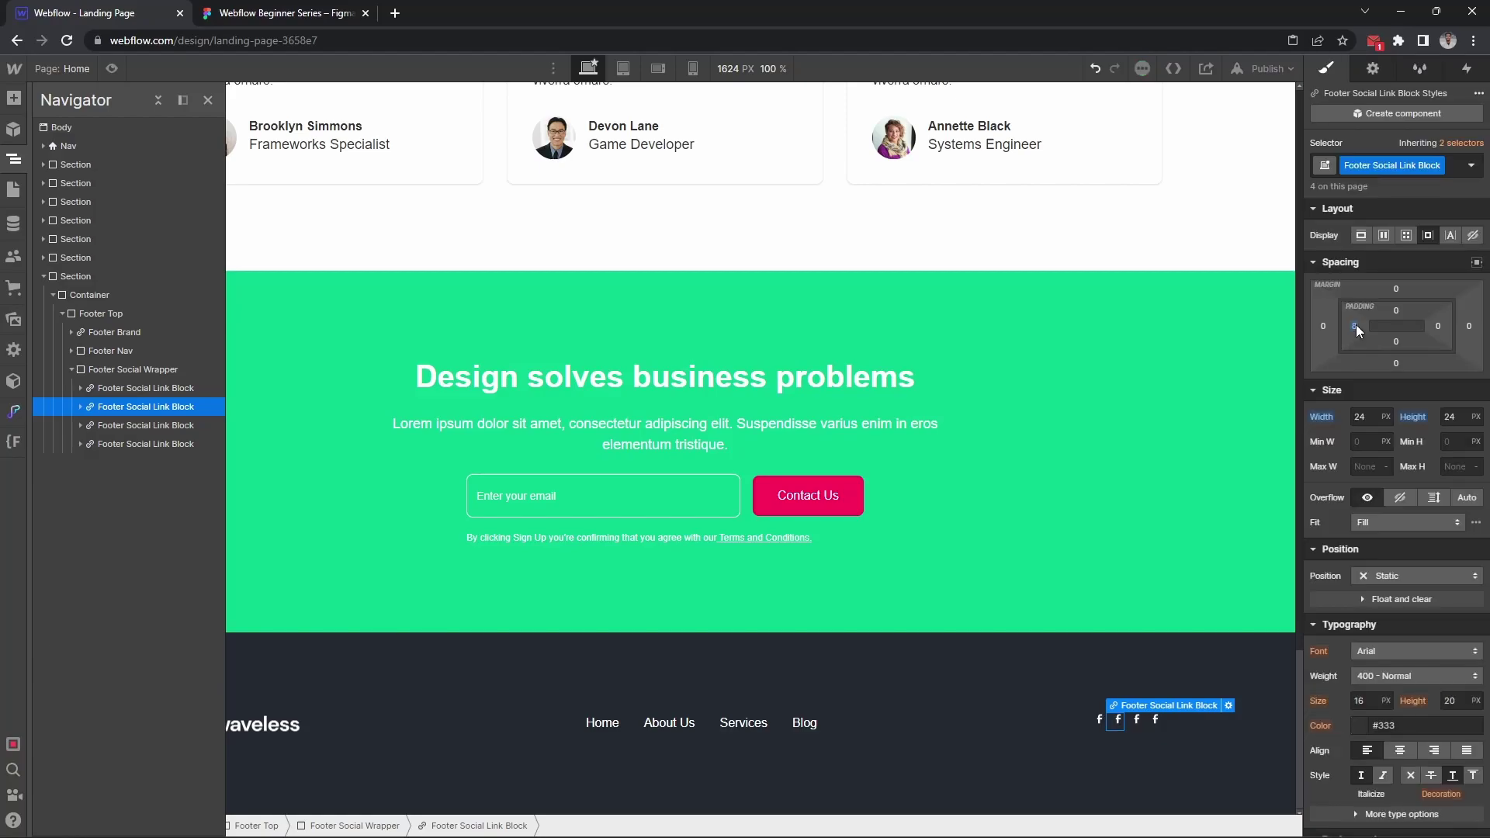
left_click_drag(1356, 325, 1355, 325)
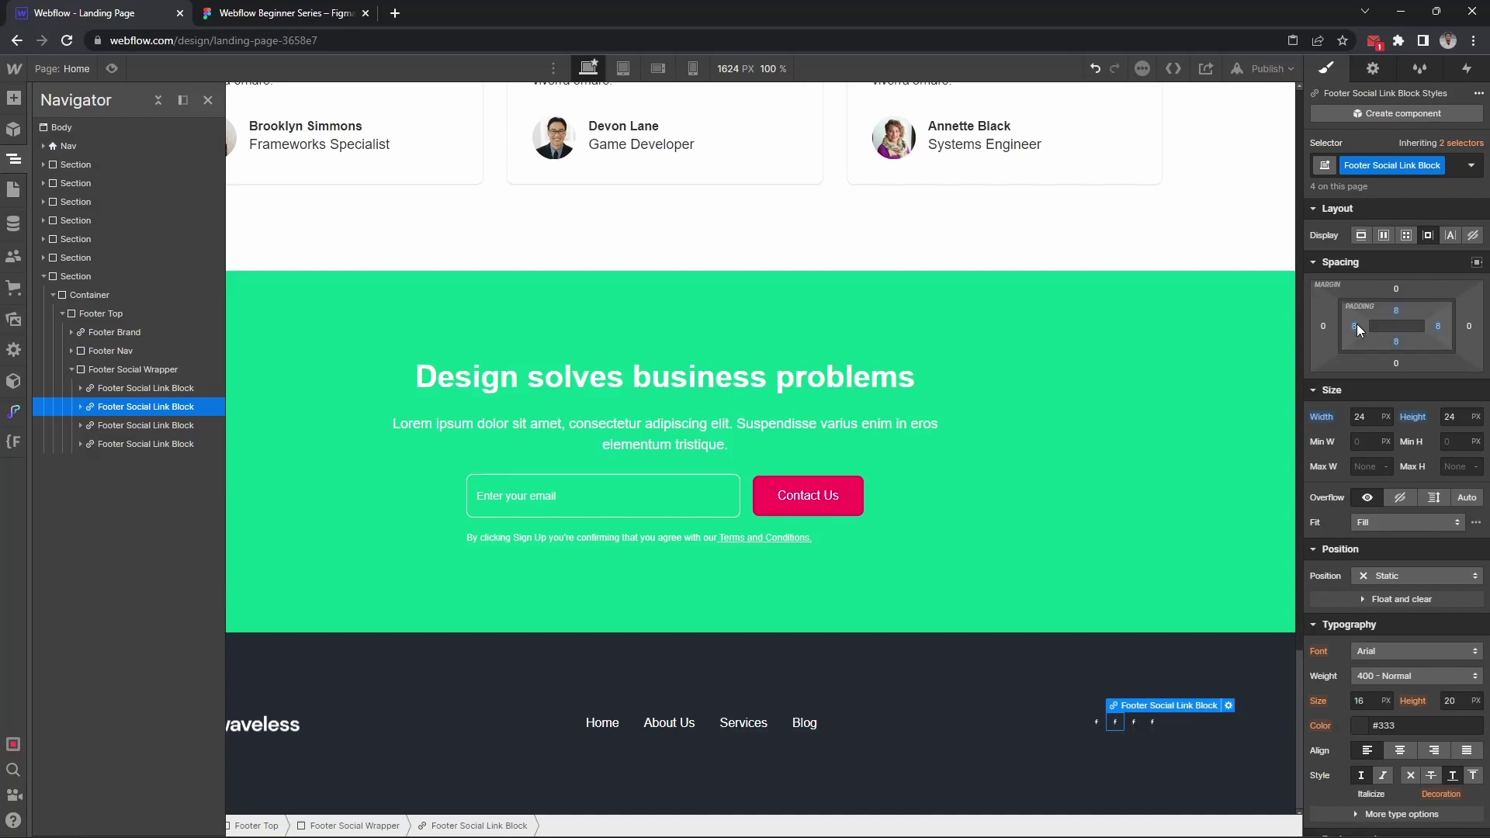
left_click(1330, 420, "alt")
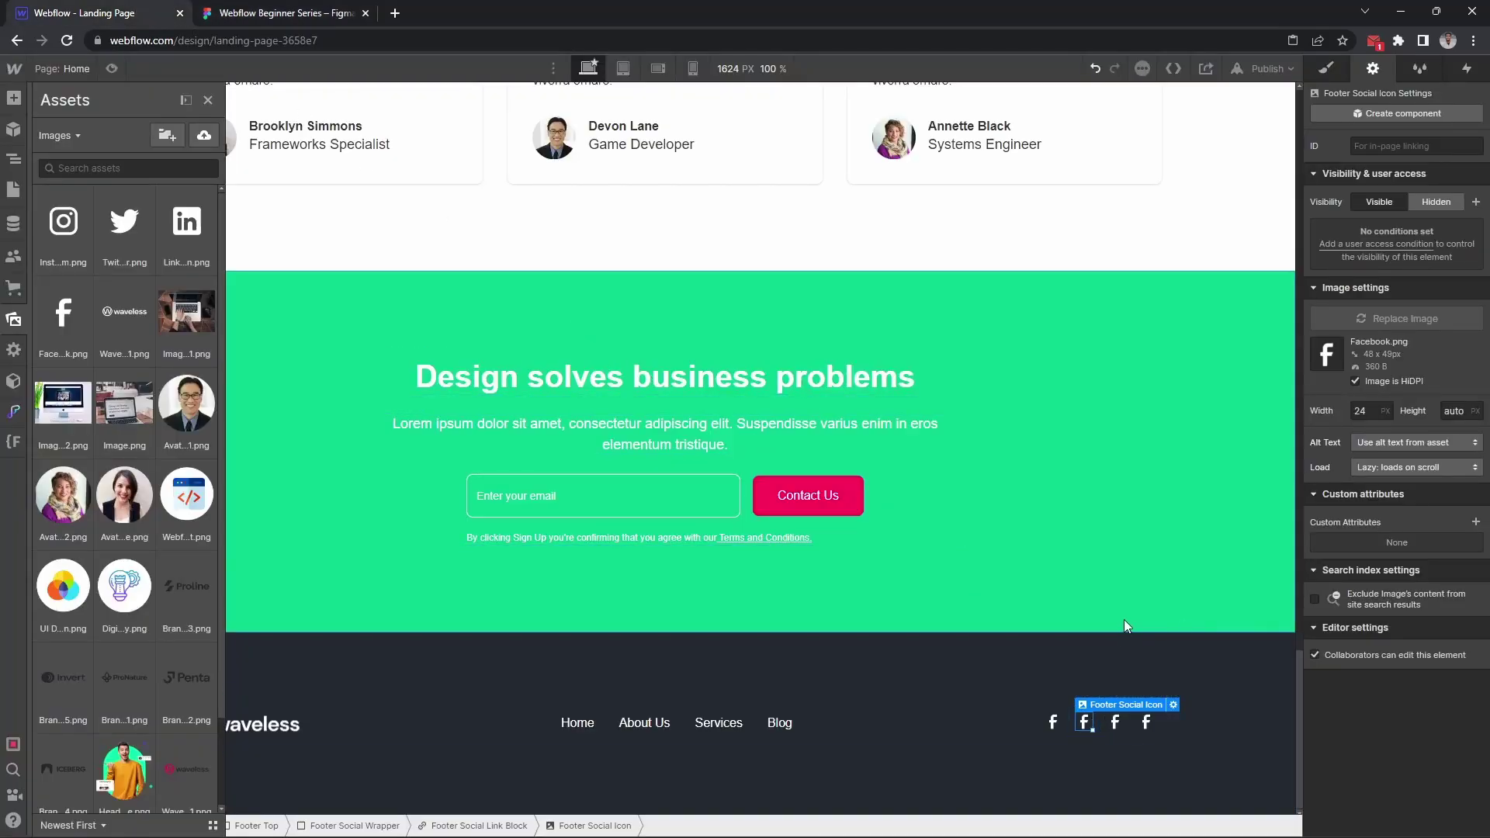
Replace the third footer icon with Twitter.png and the fourth with Instagram.png
left_click(284, 12)
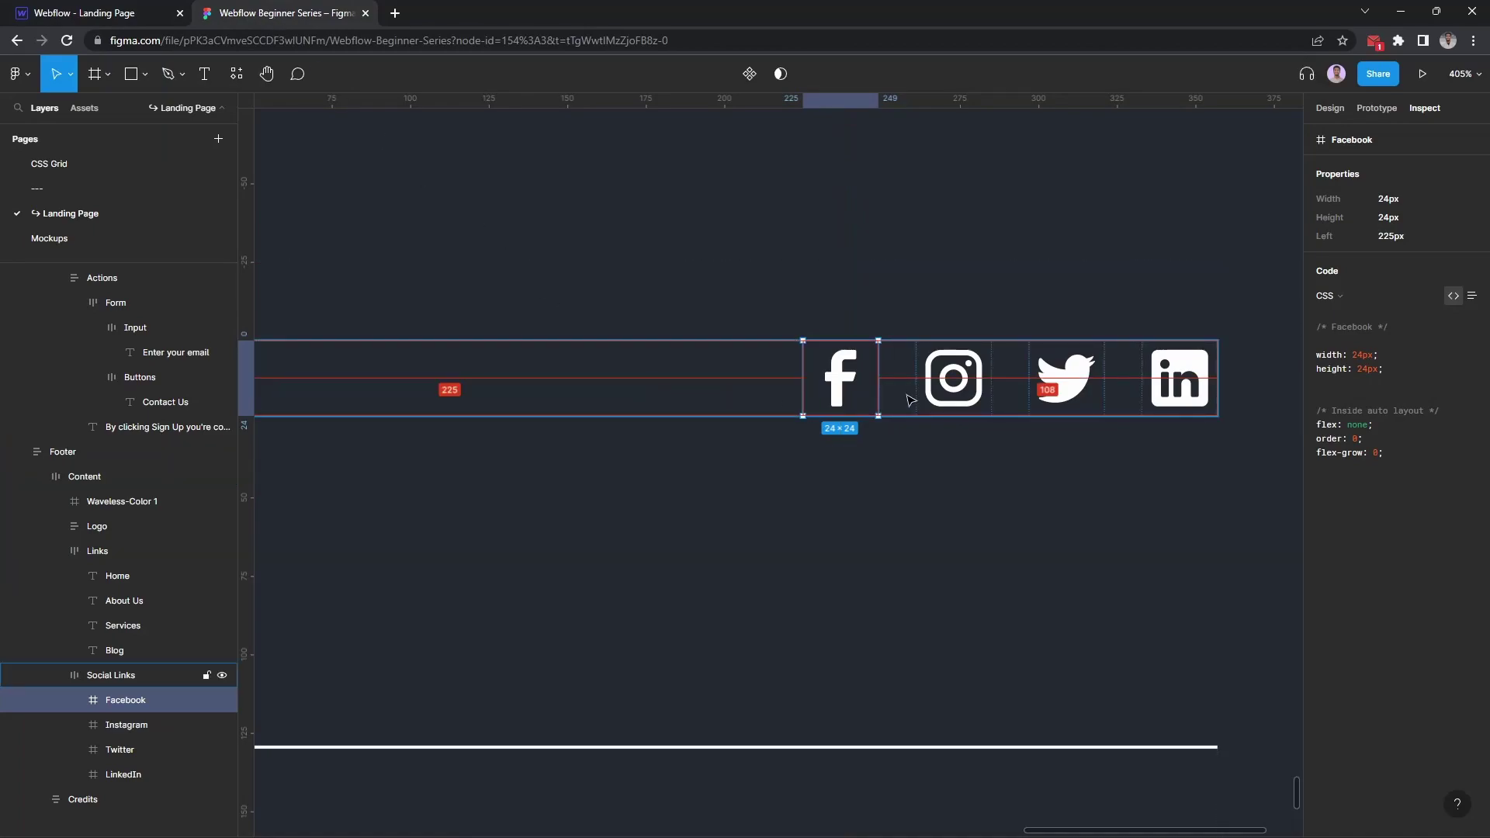
left_click(82, 13)
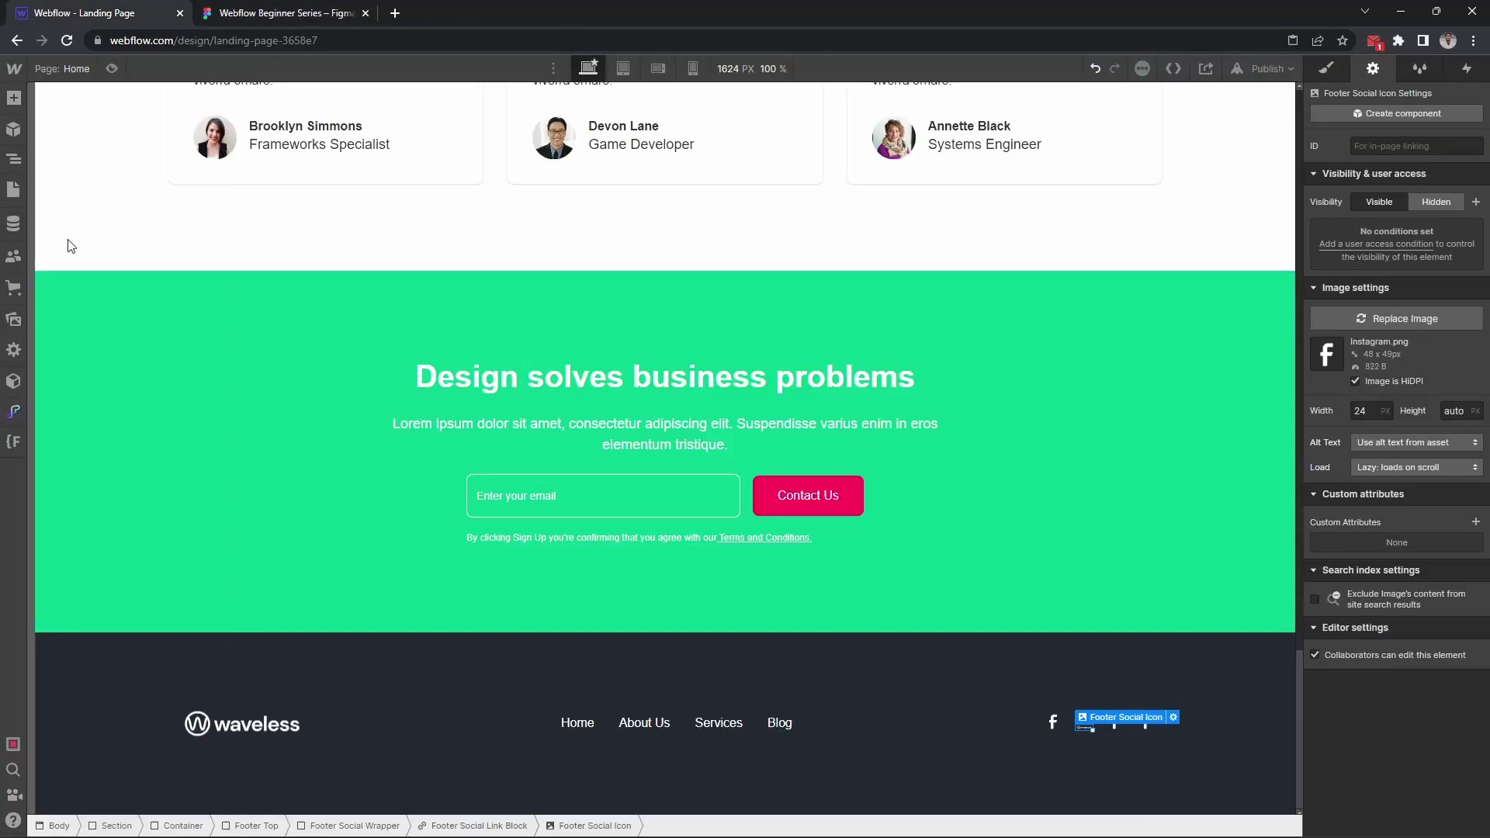
left_click(1405, 318)
left_click(123, 221)
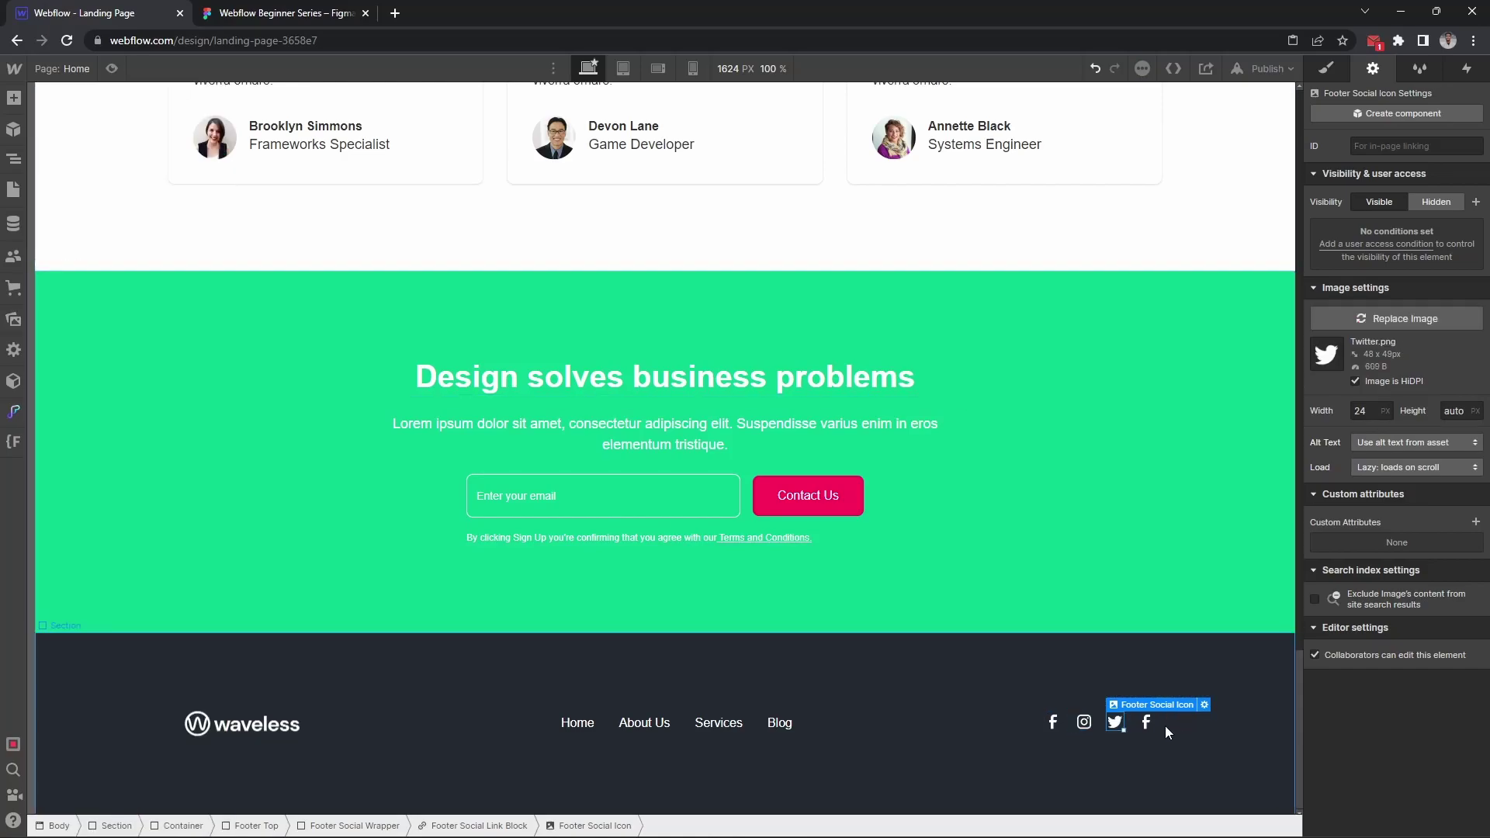
left_click(1146, 722)
left_click(1405, 317)
left_click(59, 221)
left_click(671, 678)
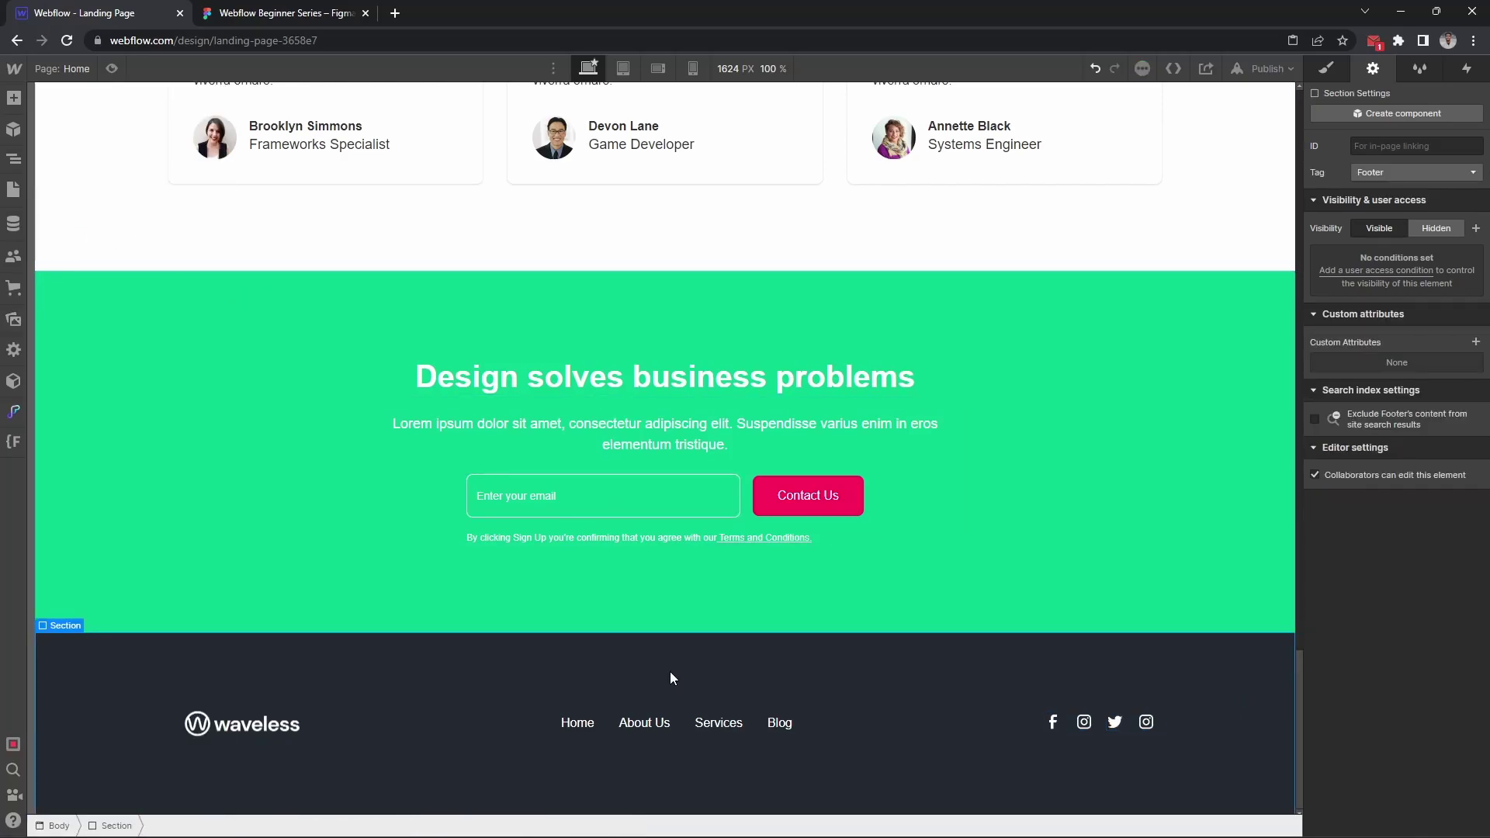
left_click(286, 14)
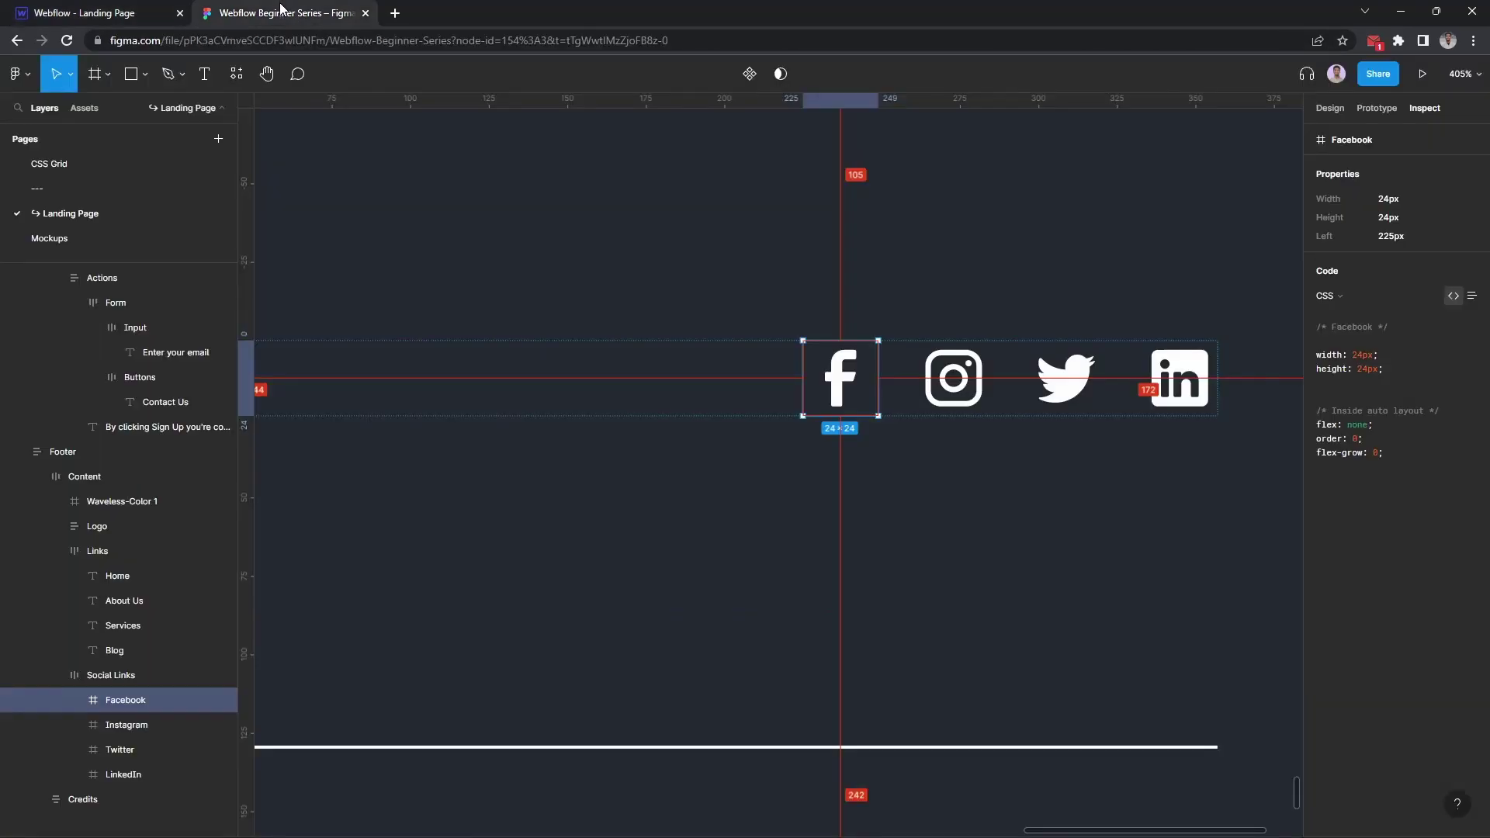
scroll(761, 459, "down", 5)
scroll(761, 461, "down", 3)
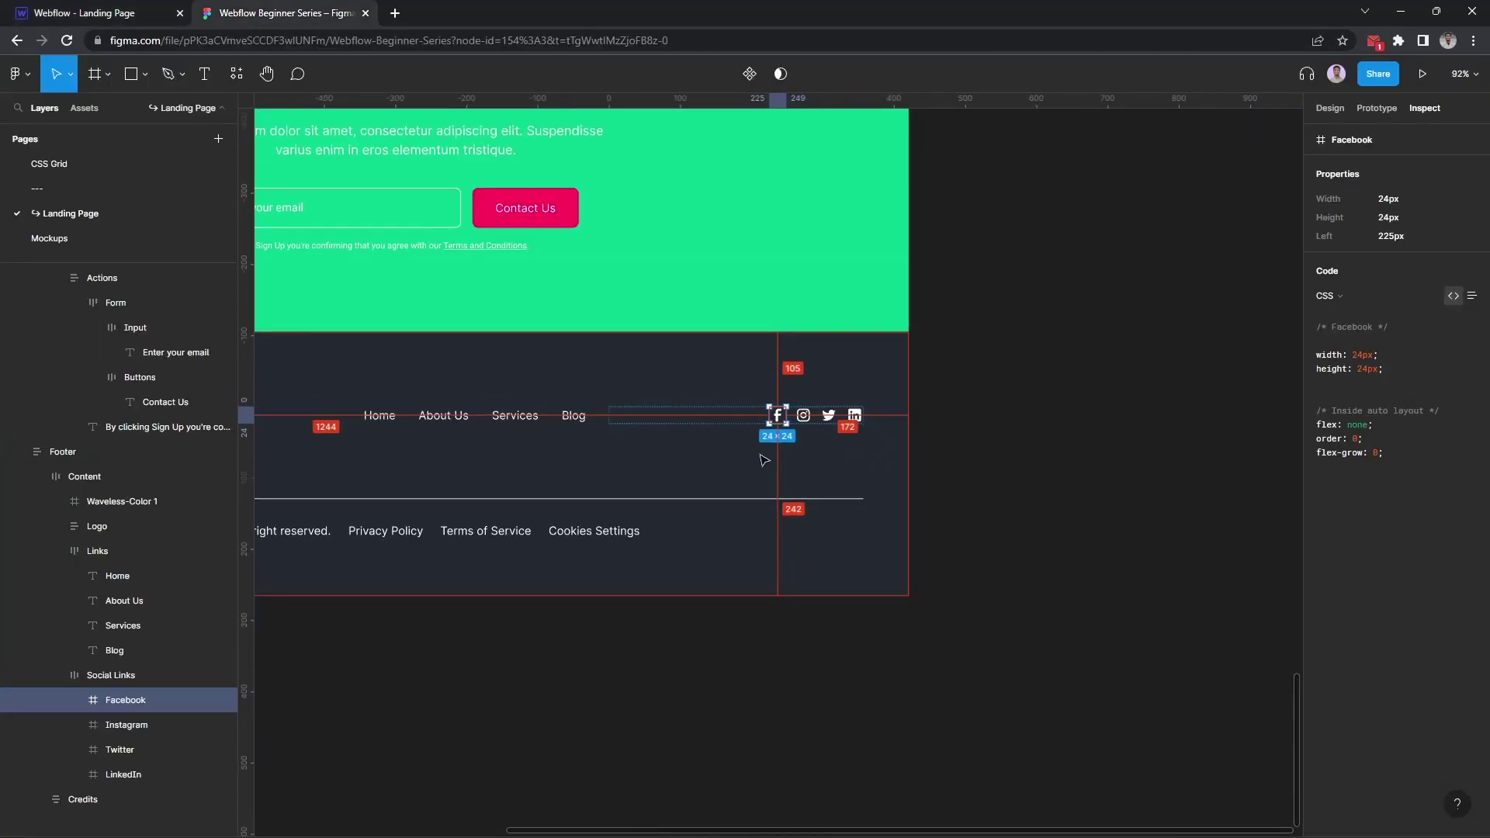
scroll(762, 460, "down", 3)
scroll(762, 460, "left", 3)
scroll(761, 460, "down", 3)
scroll(762, 460, "right", 3)
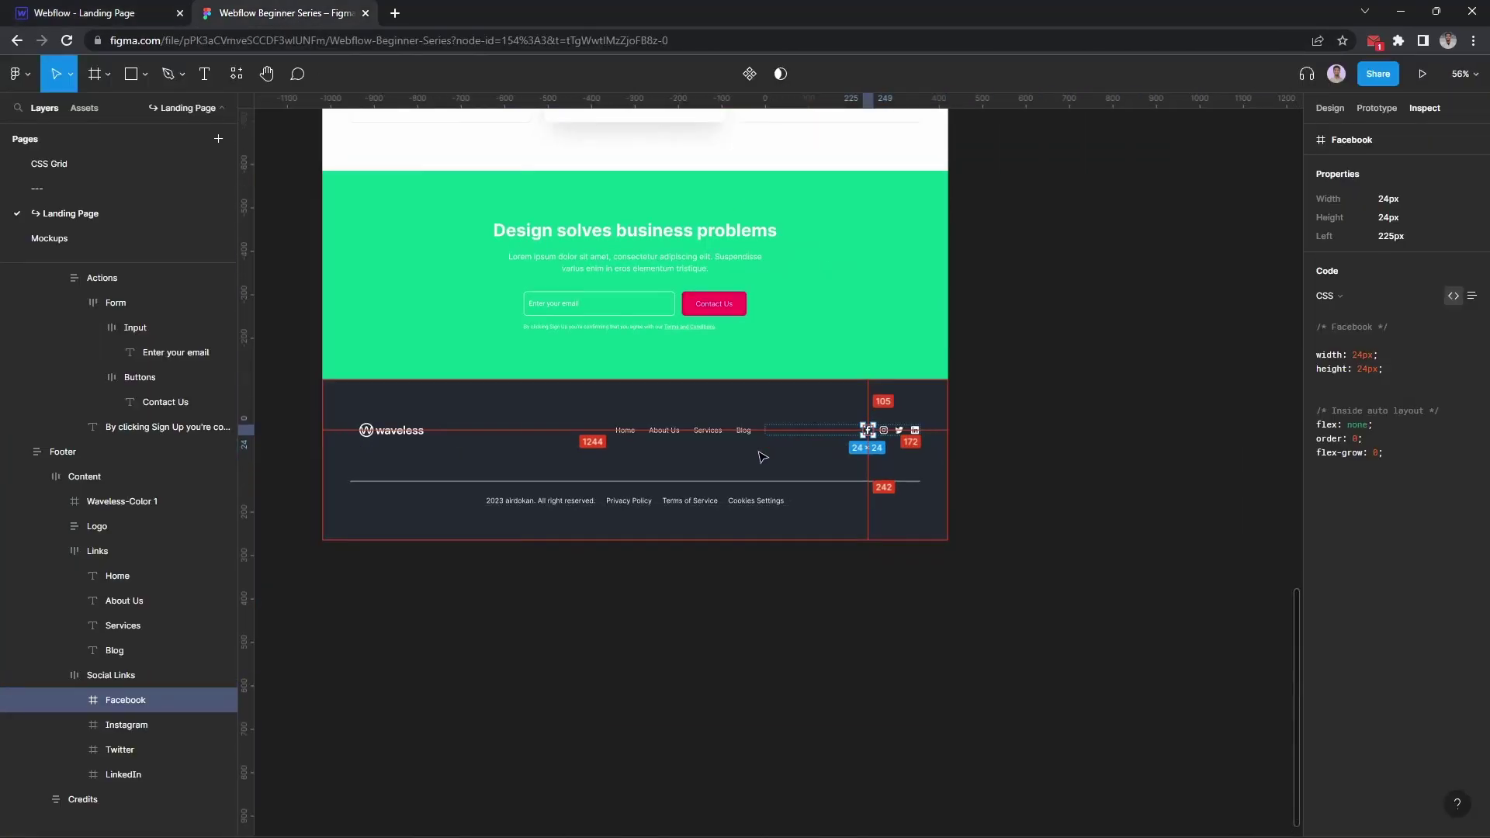
At the Tablet breakpoint, make Footer Top vertical and centred with a 16px row gap
left_click(109, 10)
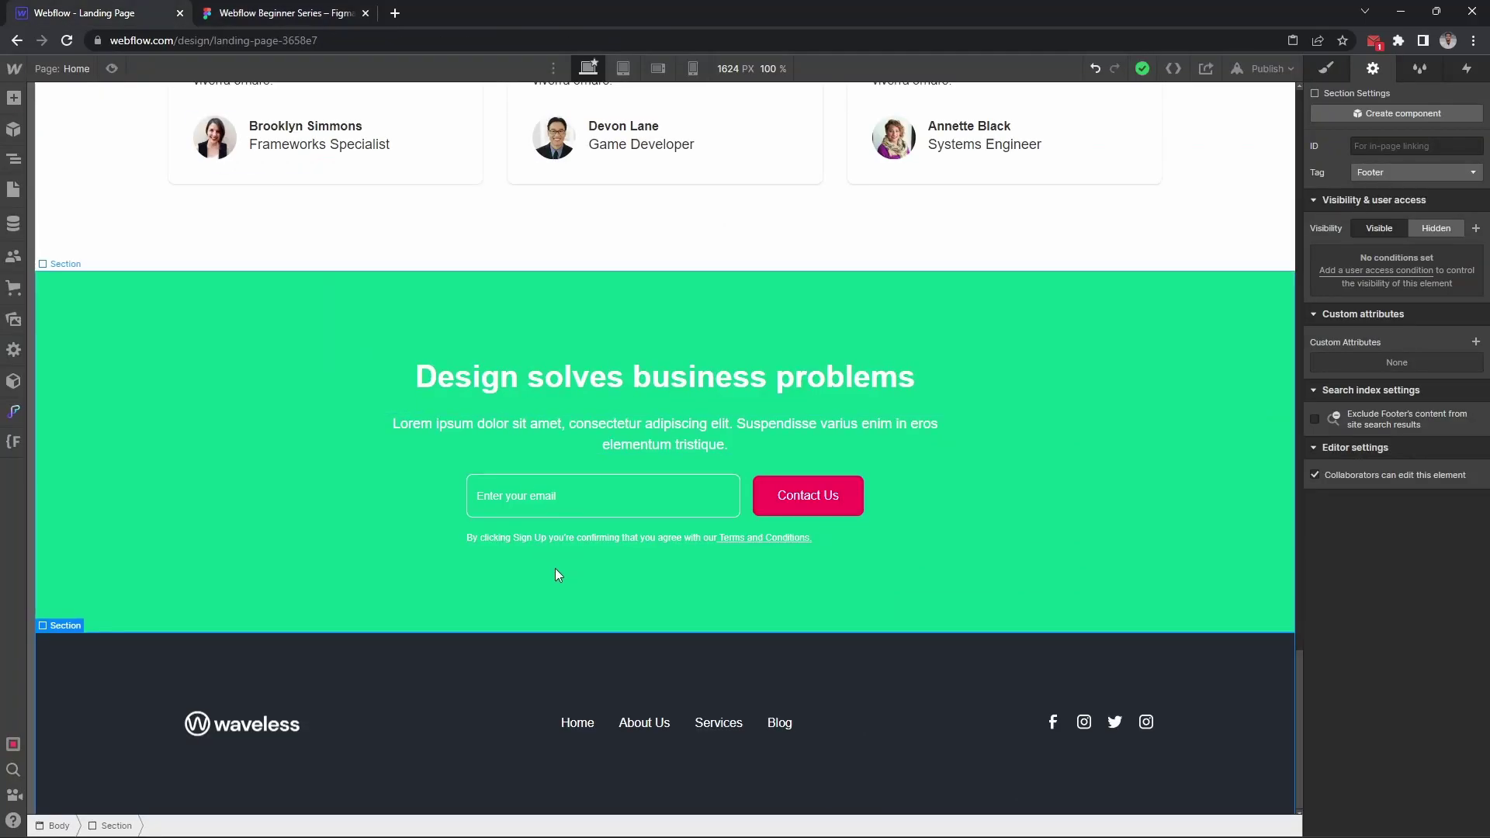
left_click(913, 733)
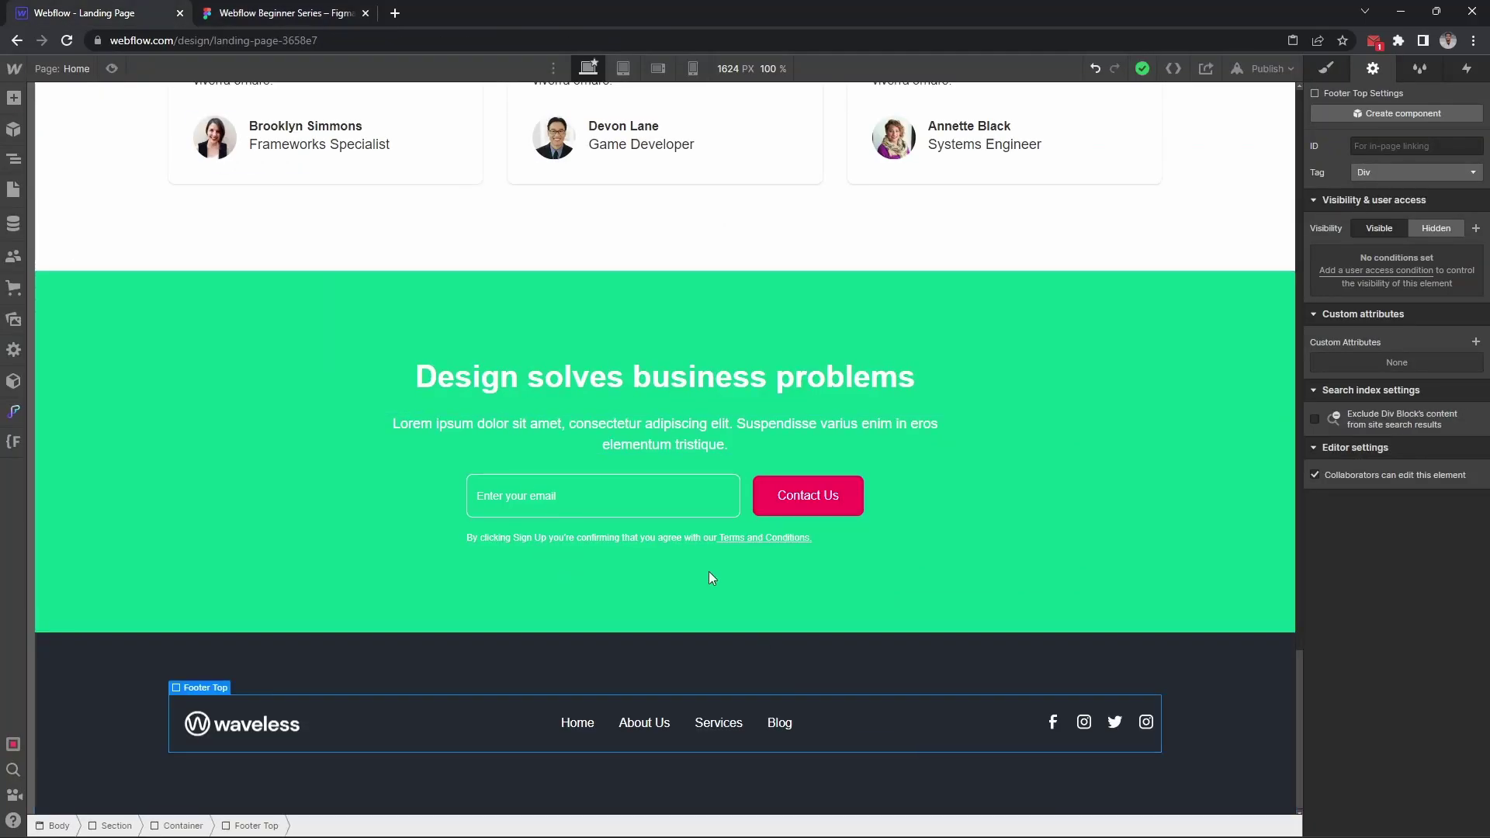
left_click(624, 68)
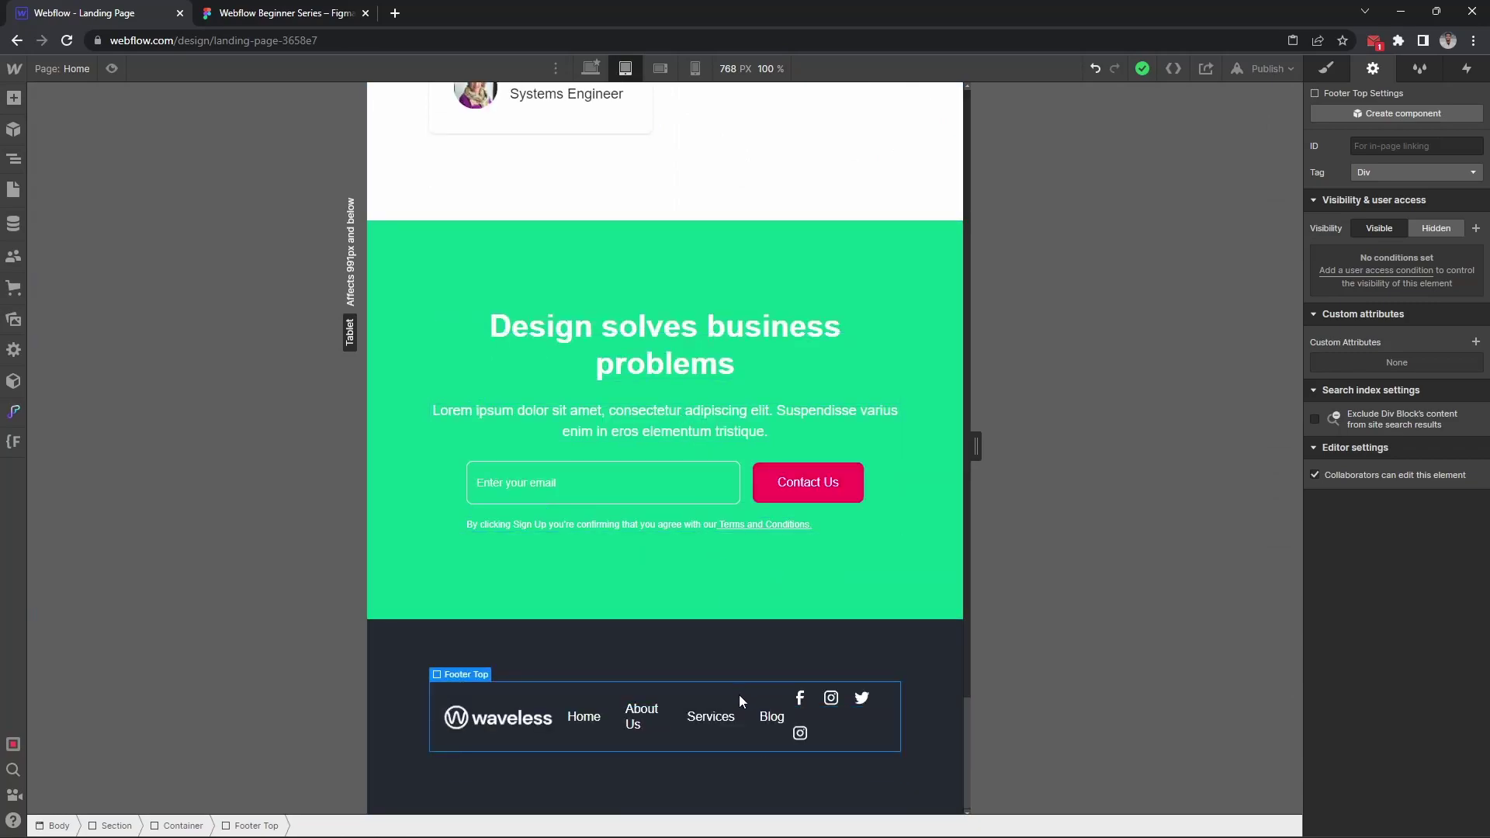
key("s")
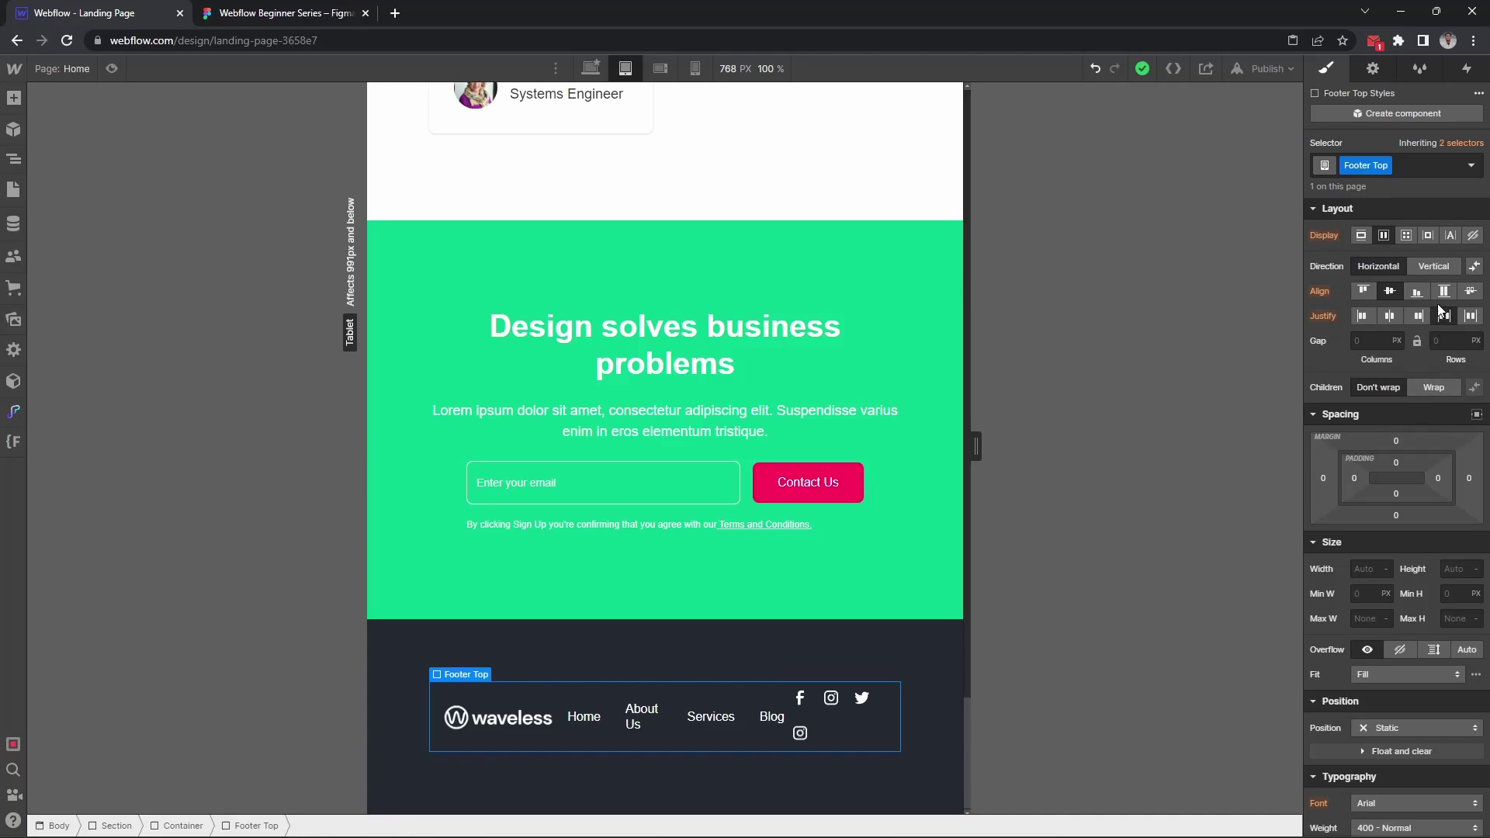
left_click(1432, 265)
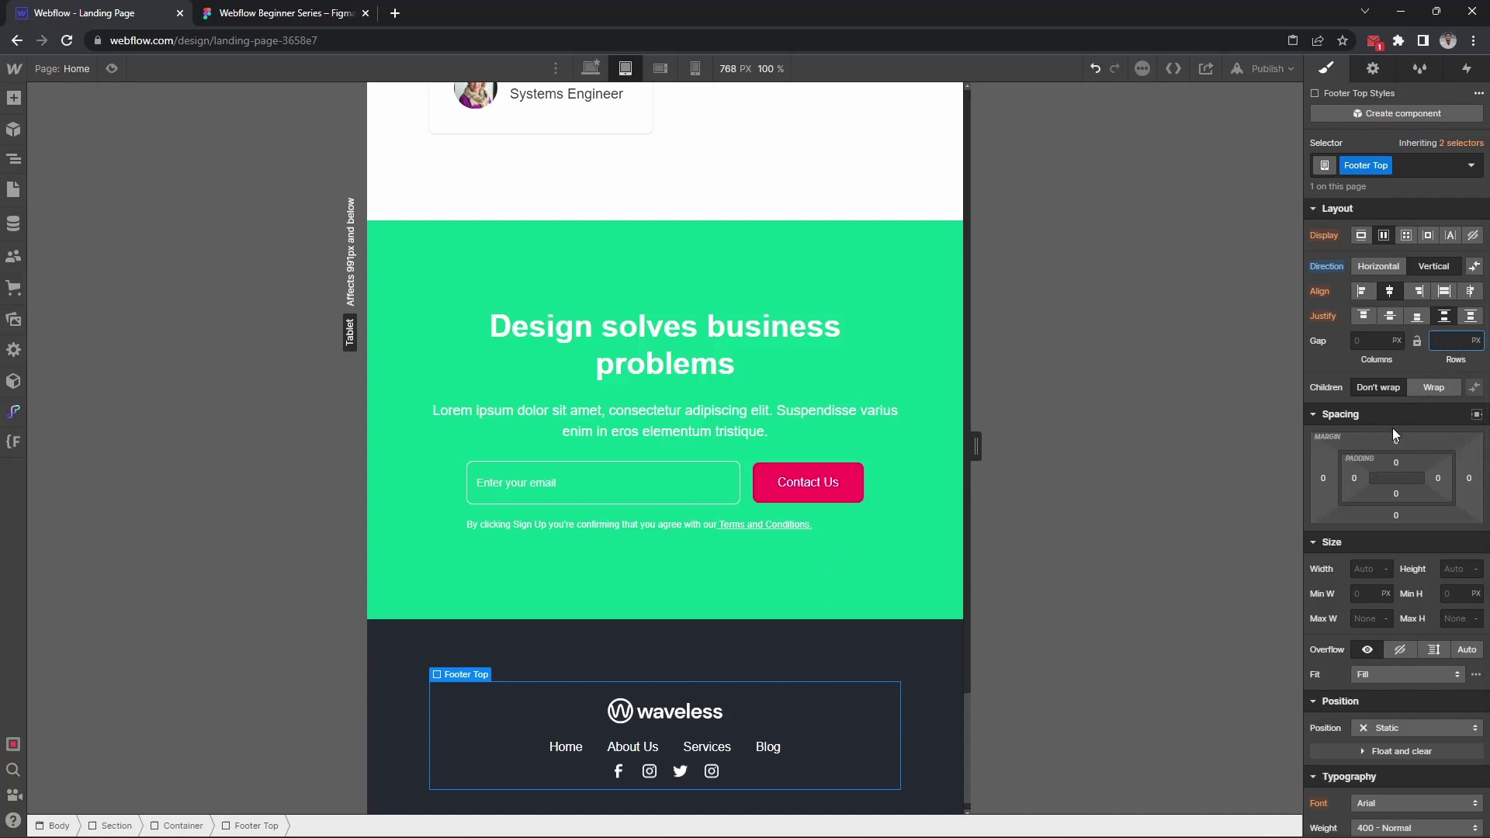
type("16")
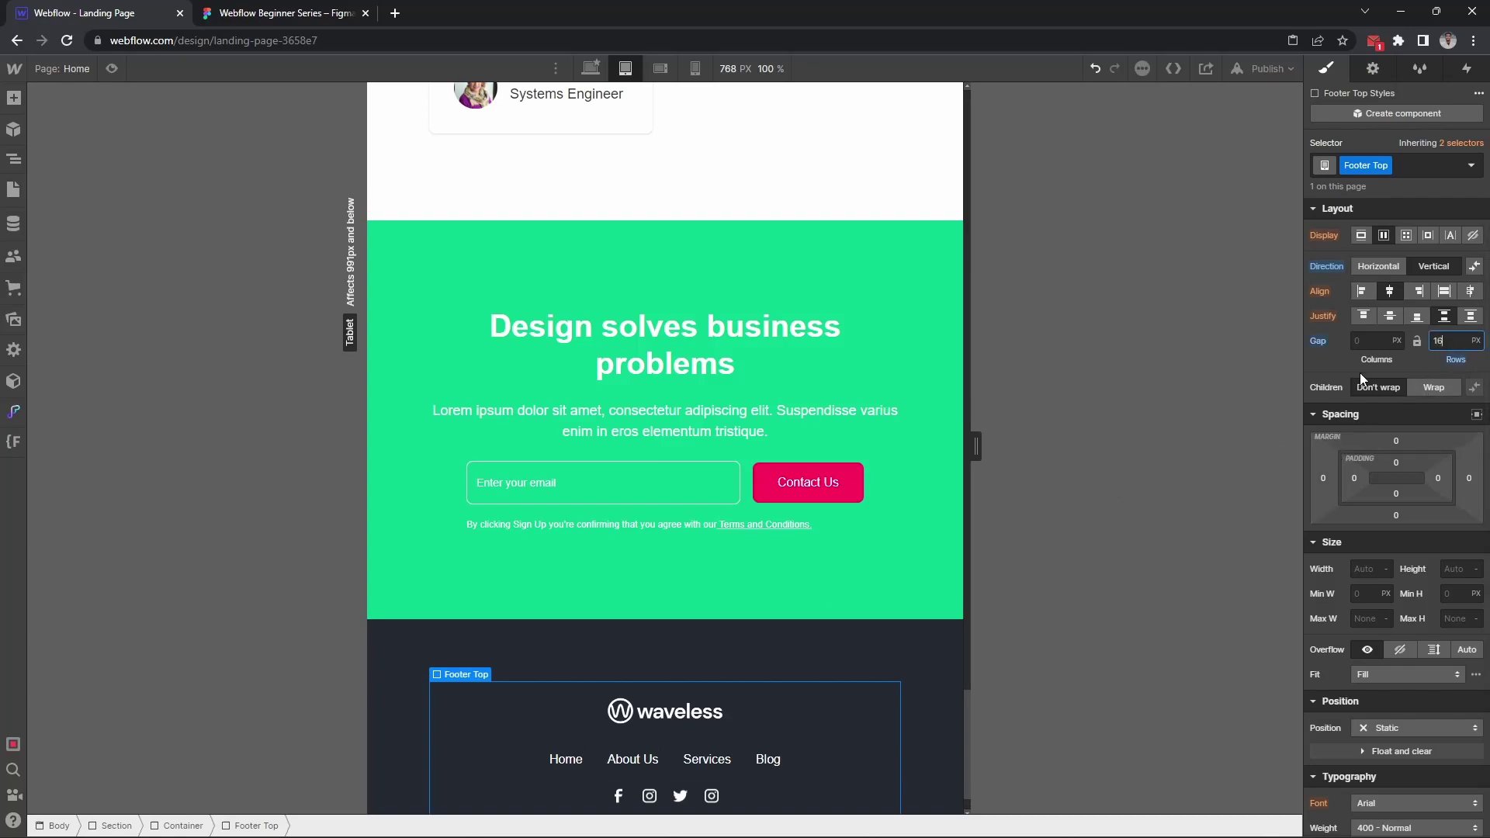
scroll(898, 516, "down", 1)
At mobile portrait, set Footer Nav List to vertical direction with a 12px row gap
key("shift+3")
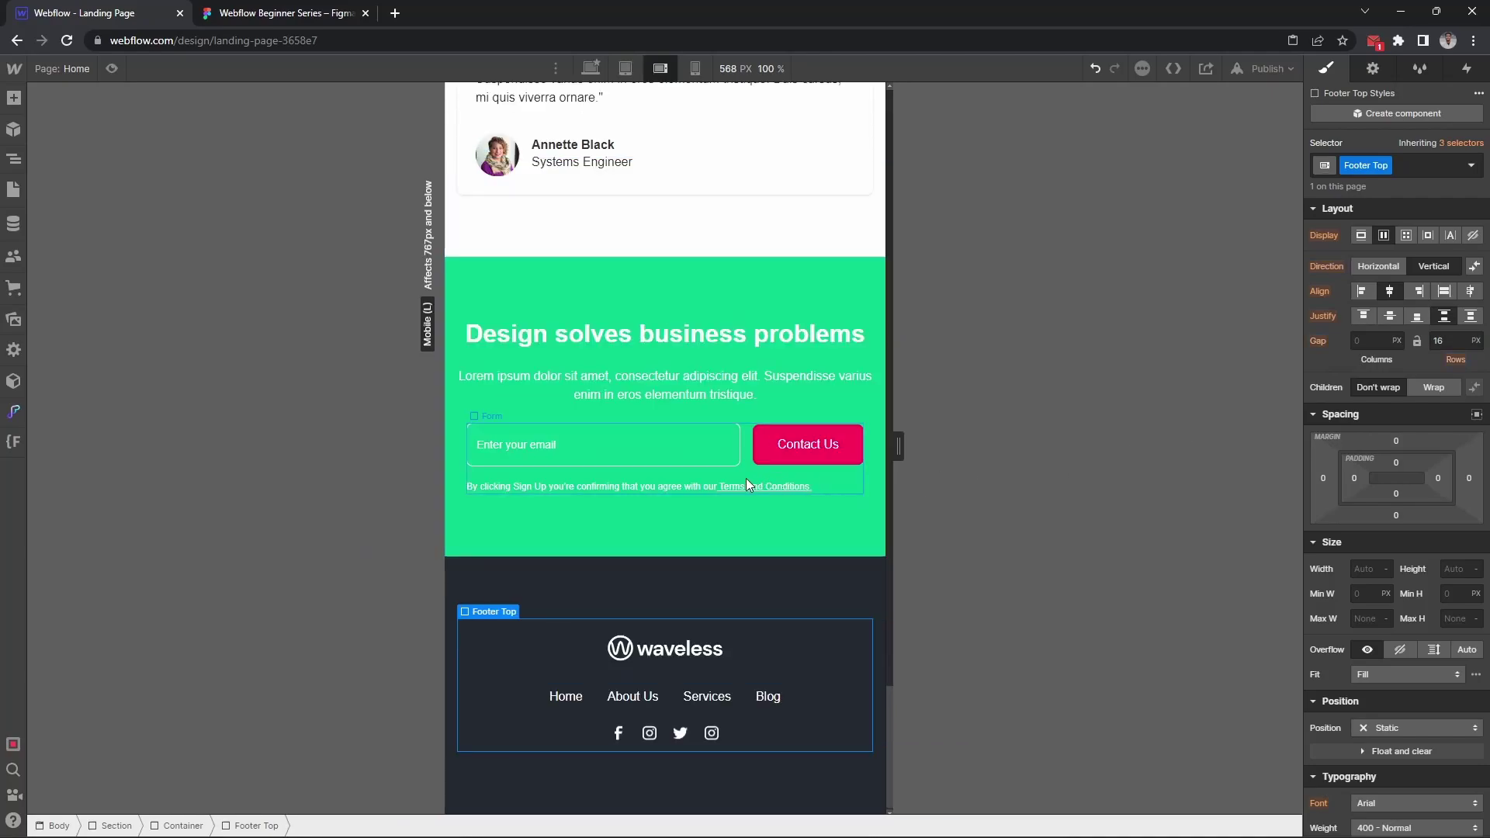
key("shift+4")
scroll(692, 479, "down", 2)
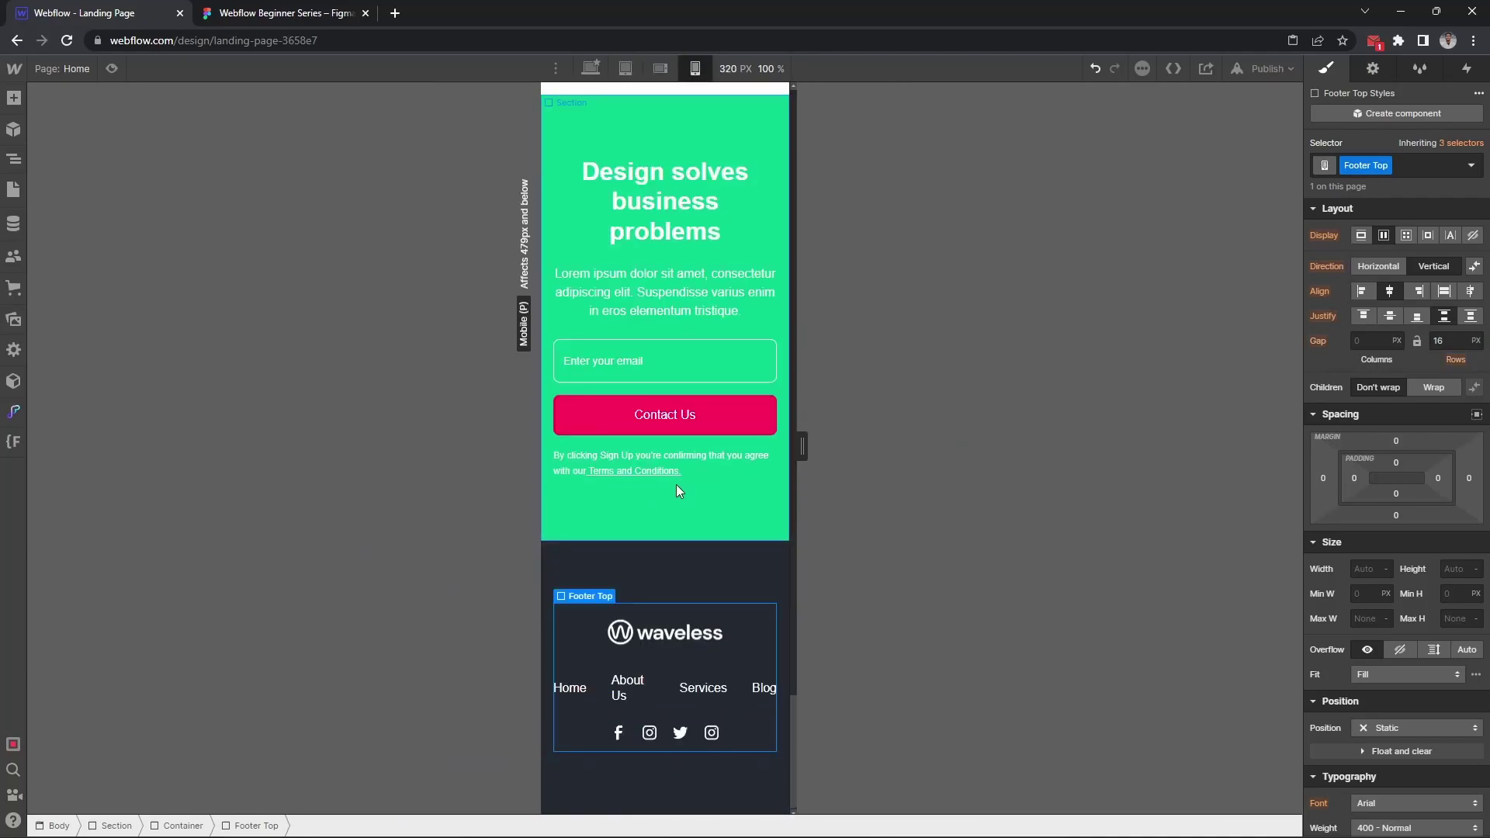
left_click(742, 688)
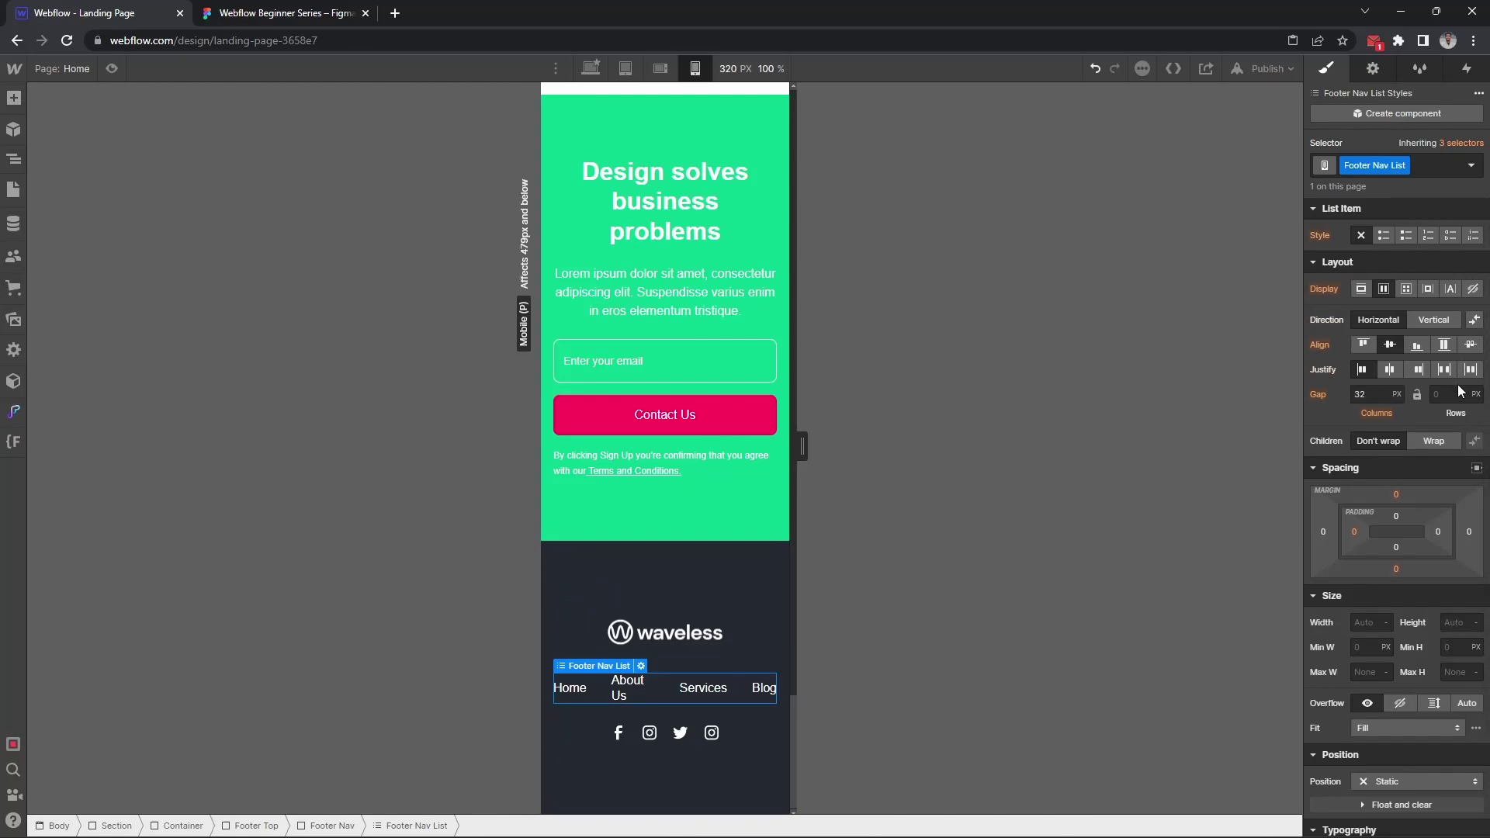
left_click(1441, 441)
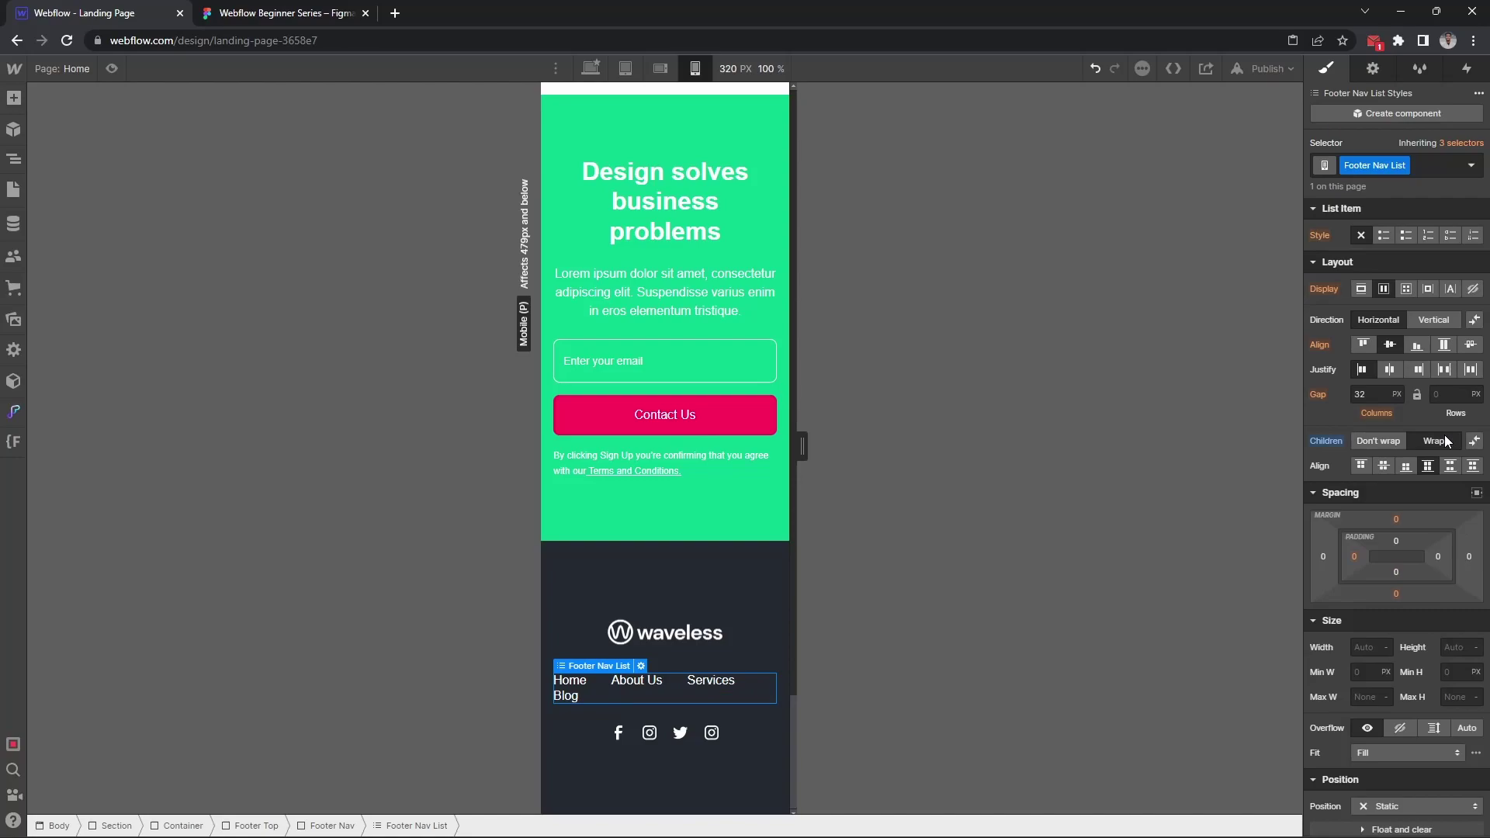
left_click(1325, 443, "alt")
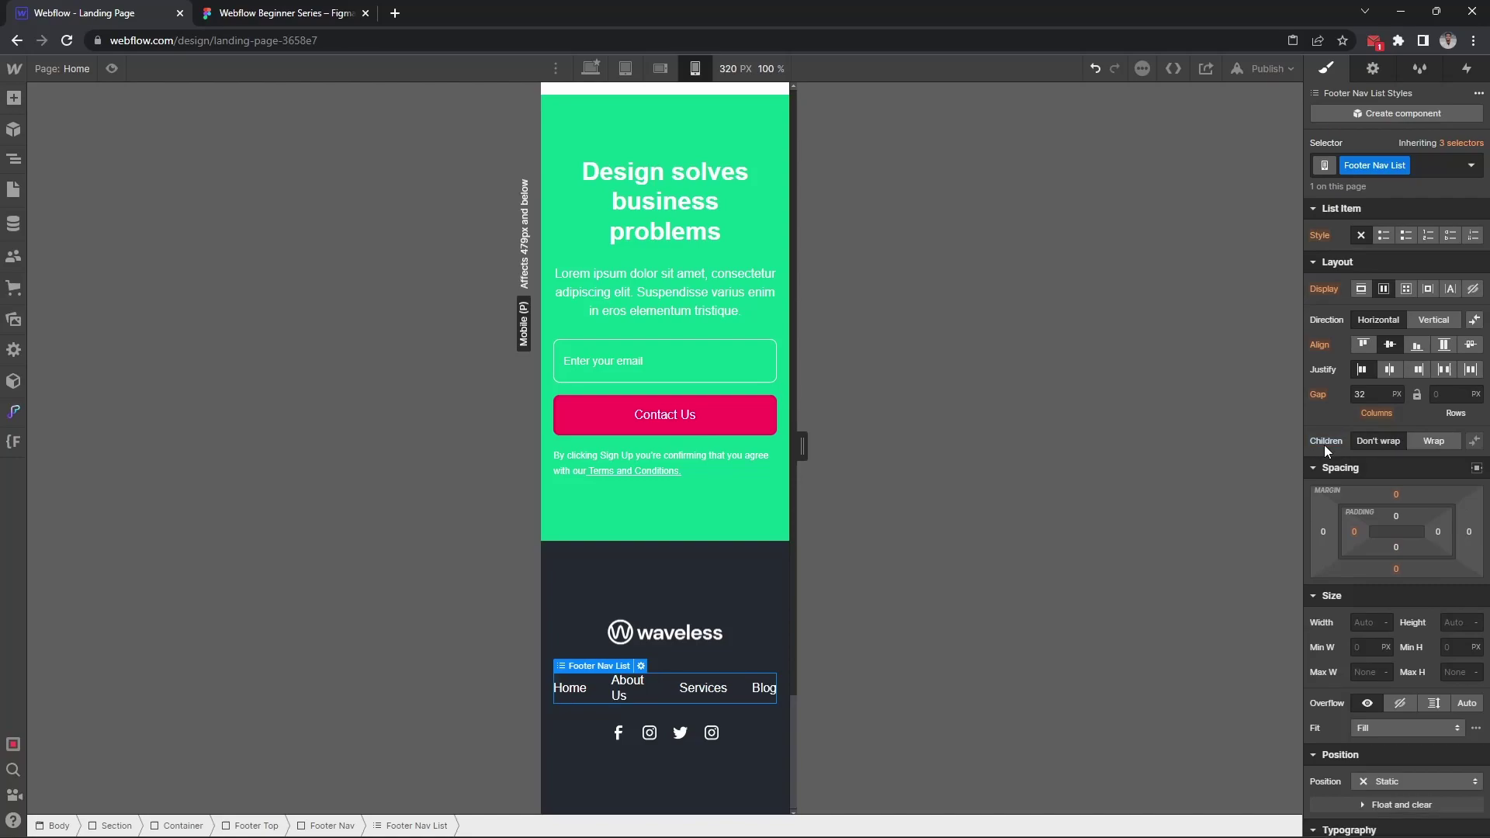
left_click(1433, 321)
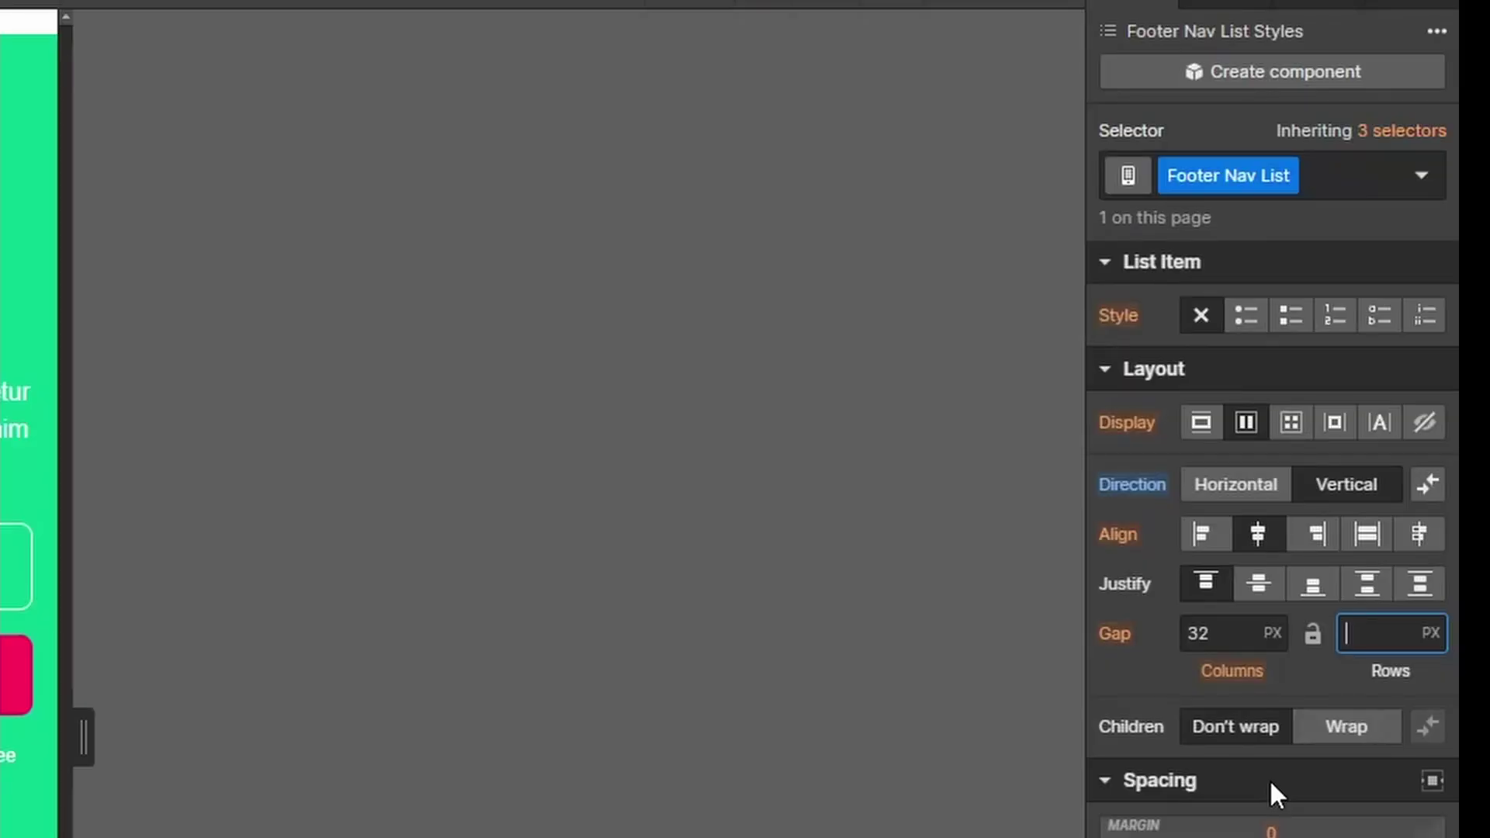
type("12")
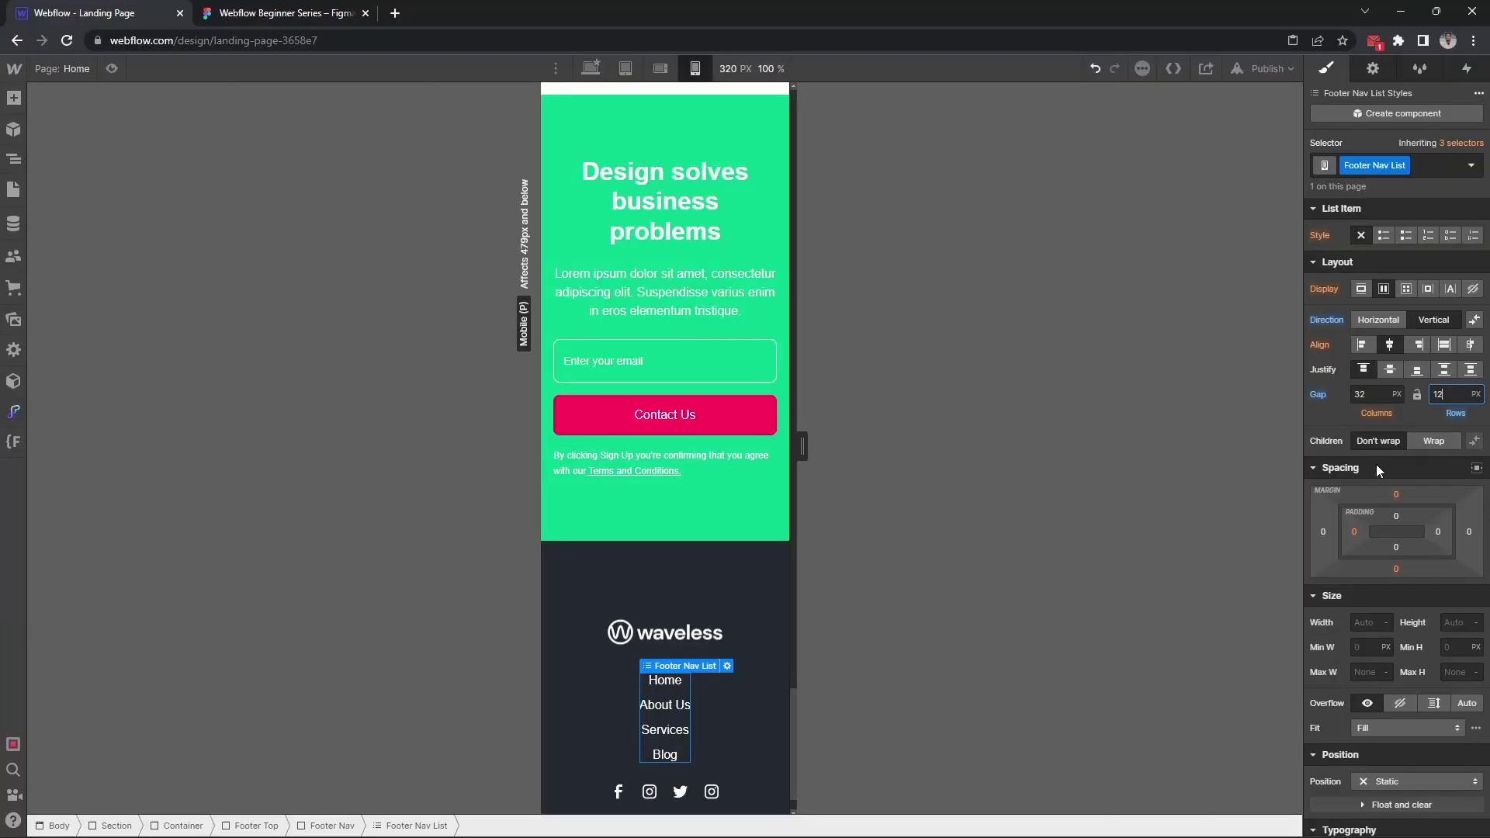
scroll(757, 565, "down", 1)
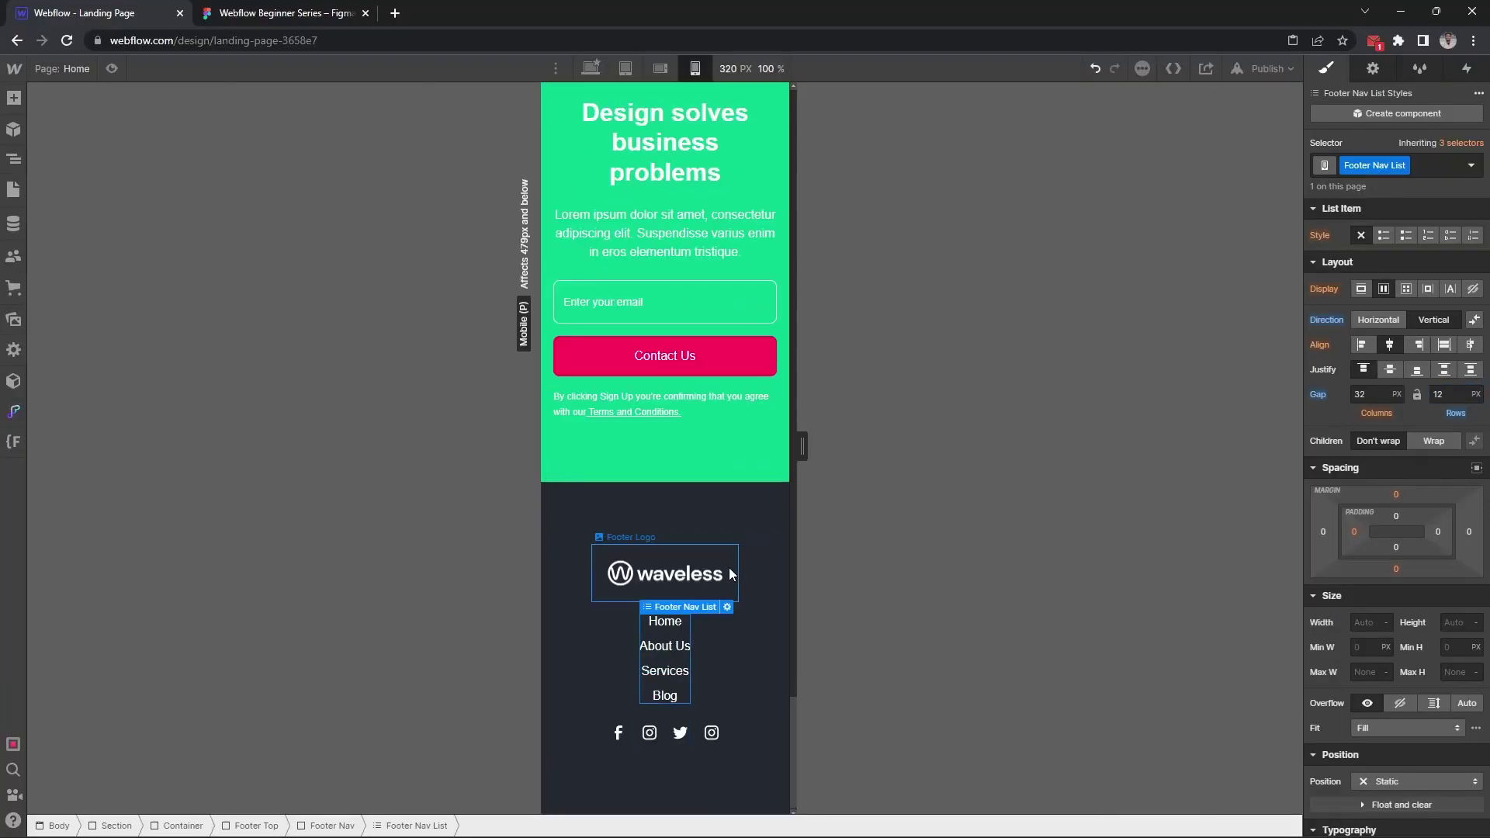
Return to the desktop breakpoint and select the credits row in the Figma footer
left_click(606, 536)
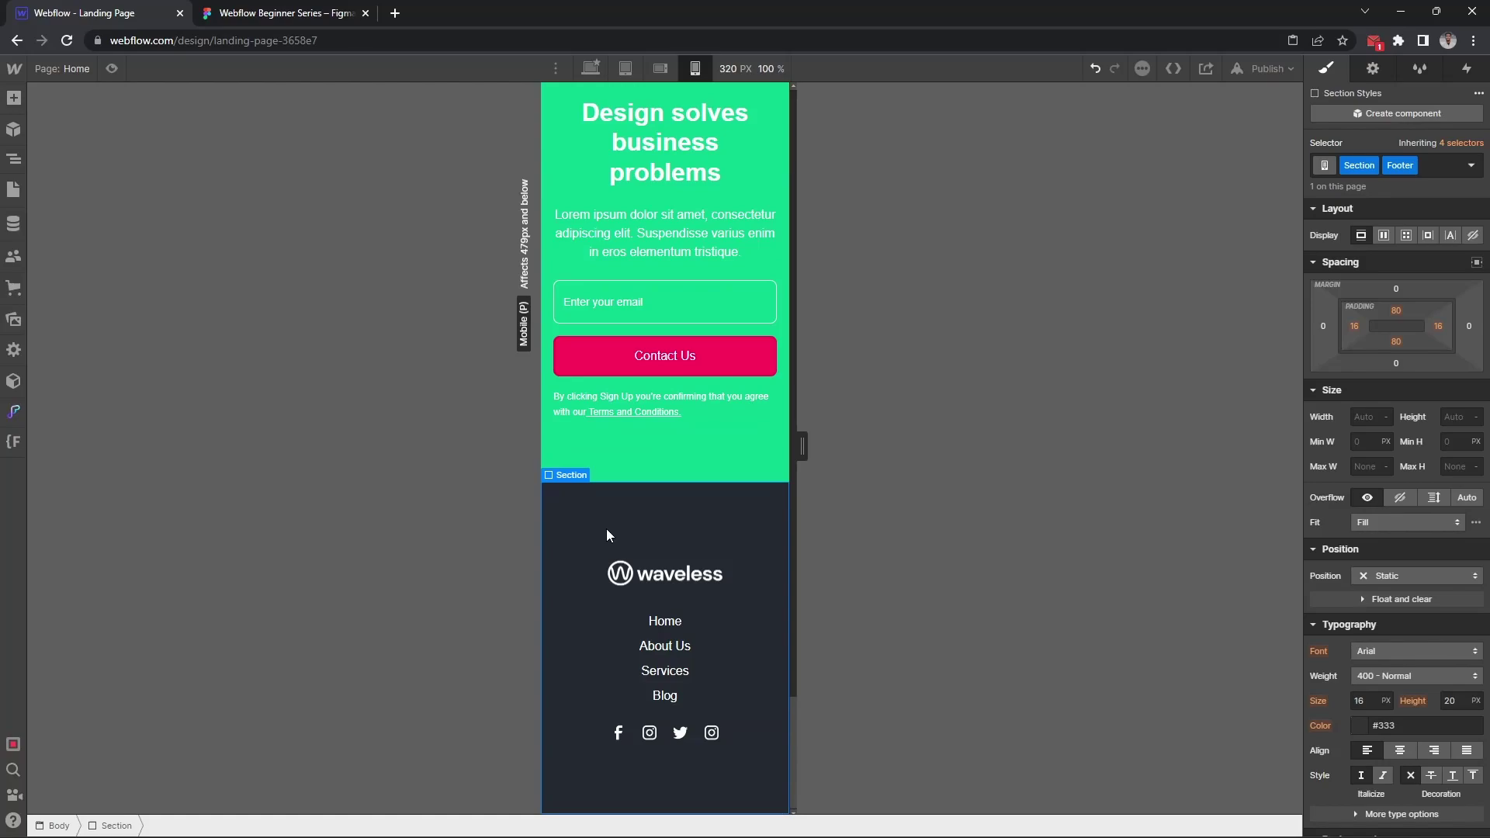
key("shift+1")
key("ctrl+Tab")
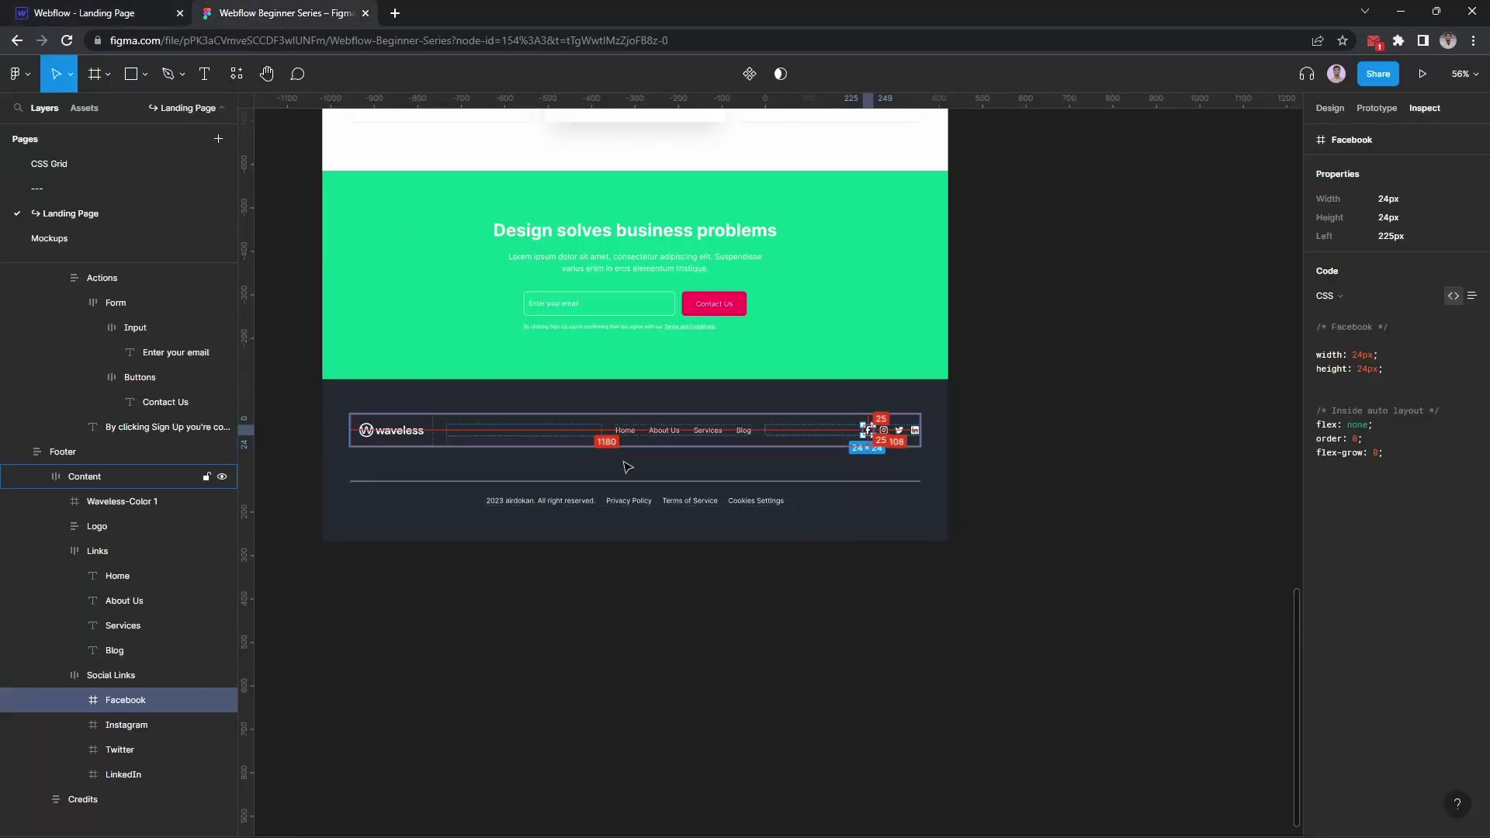
left_click(485, 503)
scroll(471, 489, "up", 5)
scroll(498, 468, "down", 5)
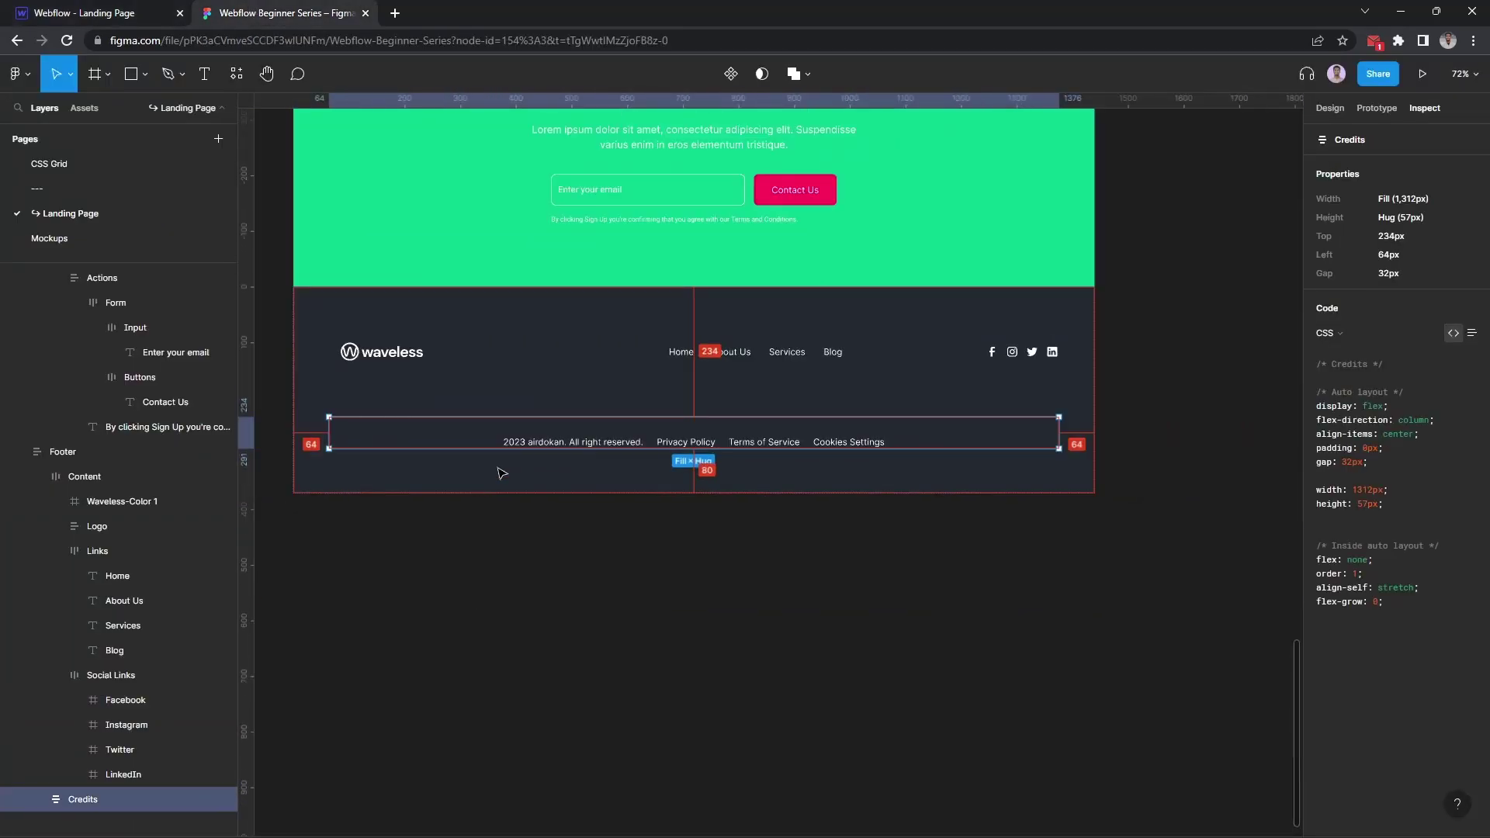
scroll(550, 450, "up", 5)
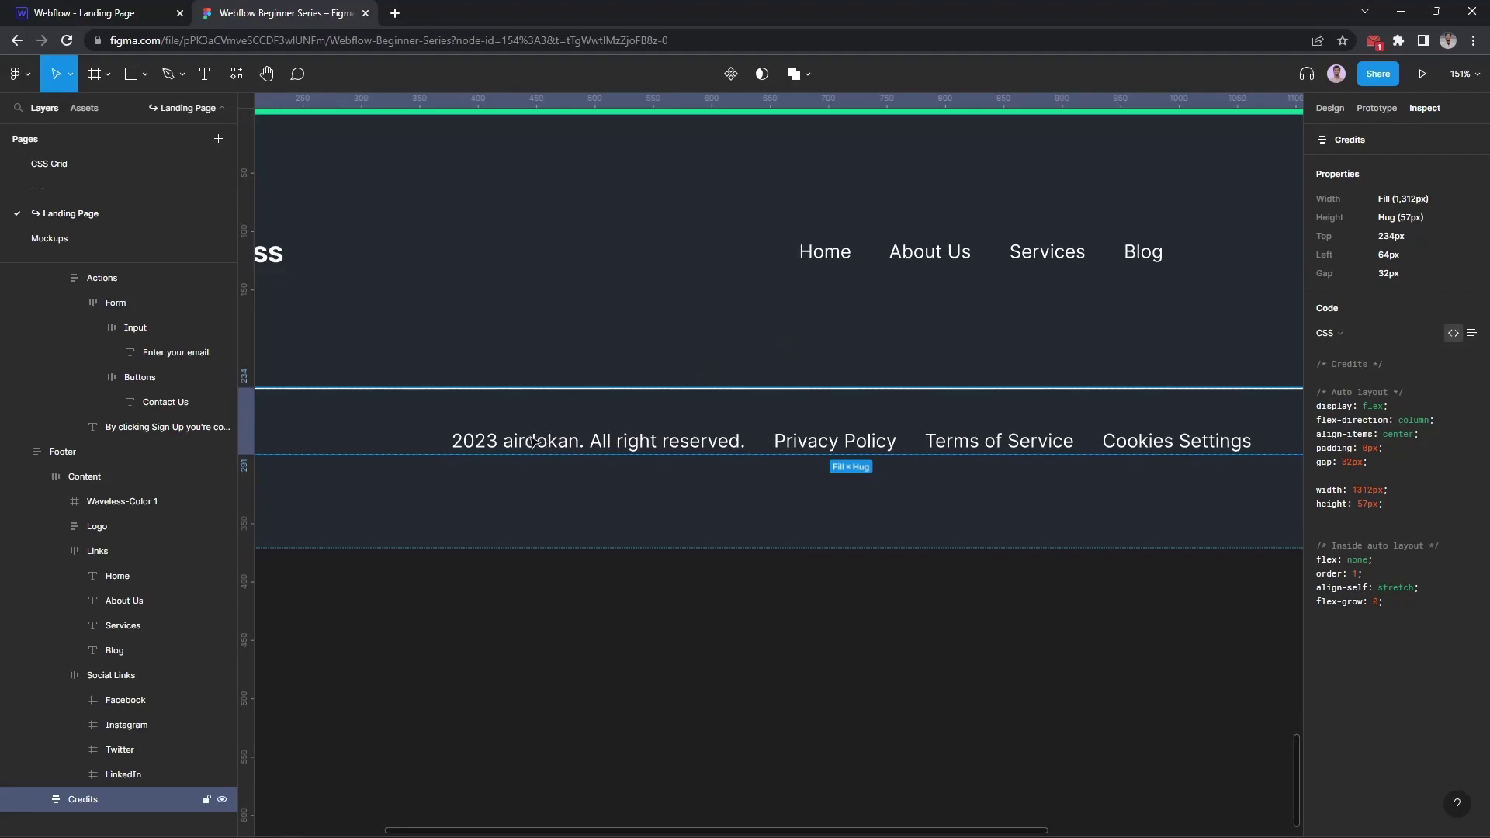
scroll(592, 445, "down", 5)
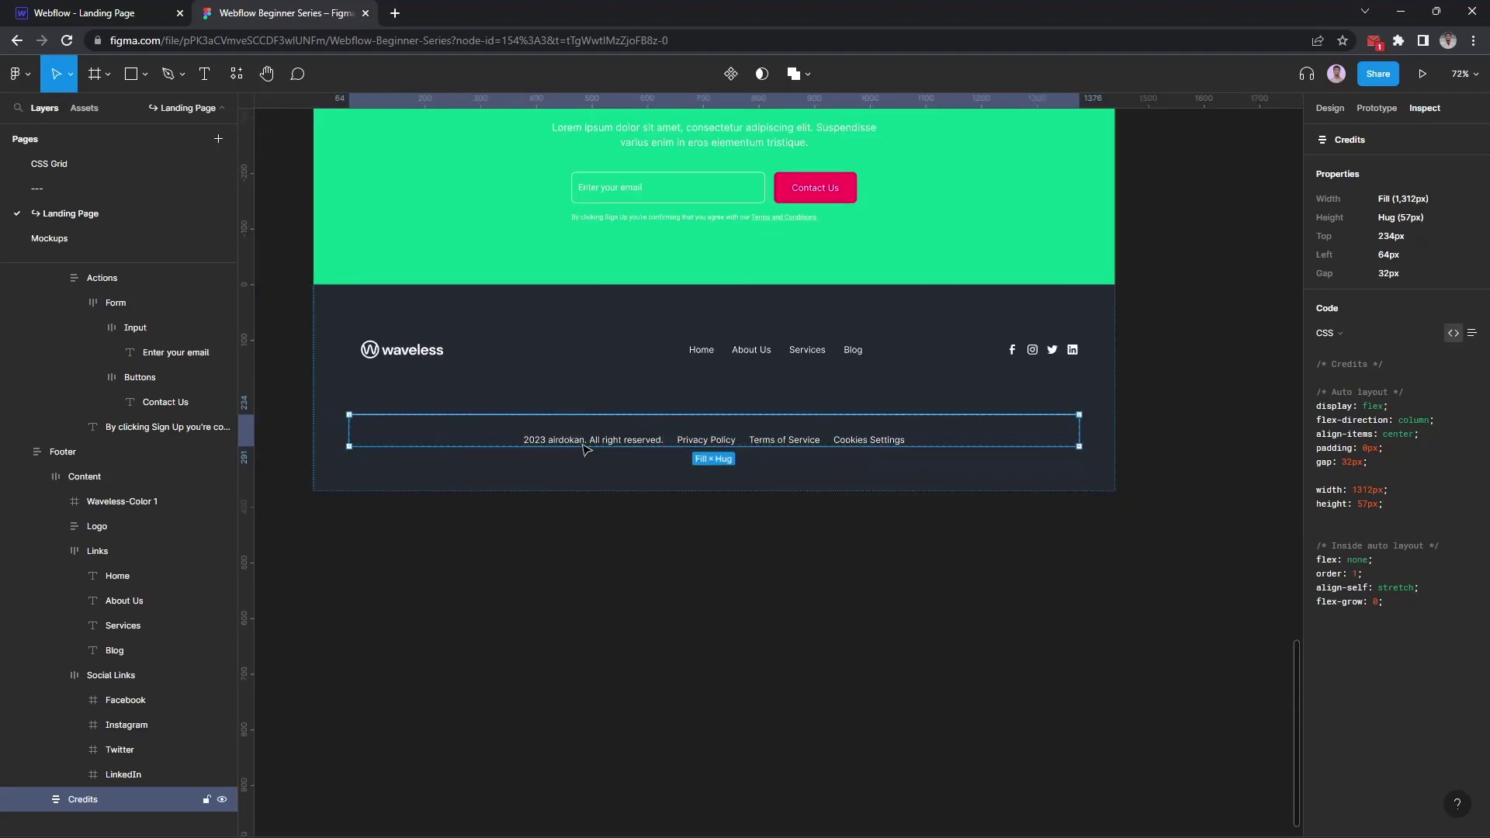
Add a Div Block classed Footer Line Divider inside the footer Container
left_click(111, 13)
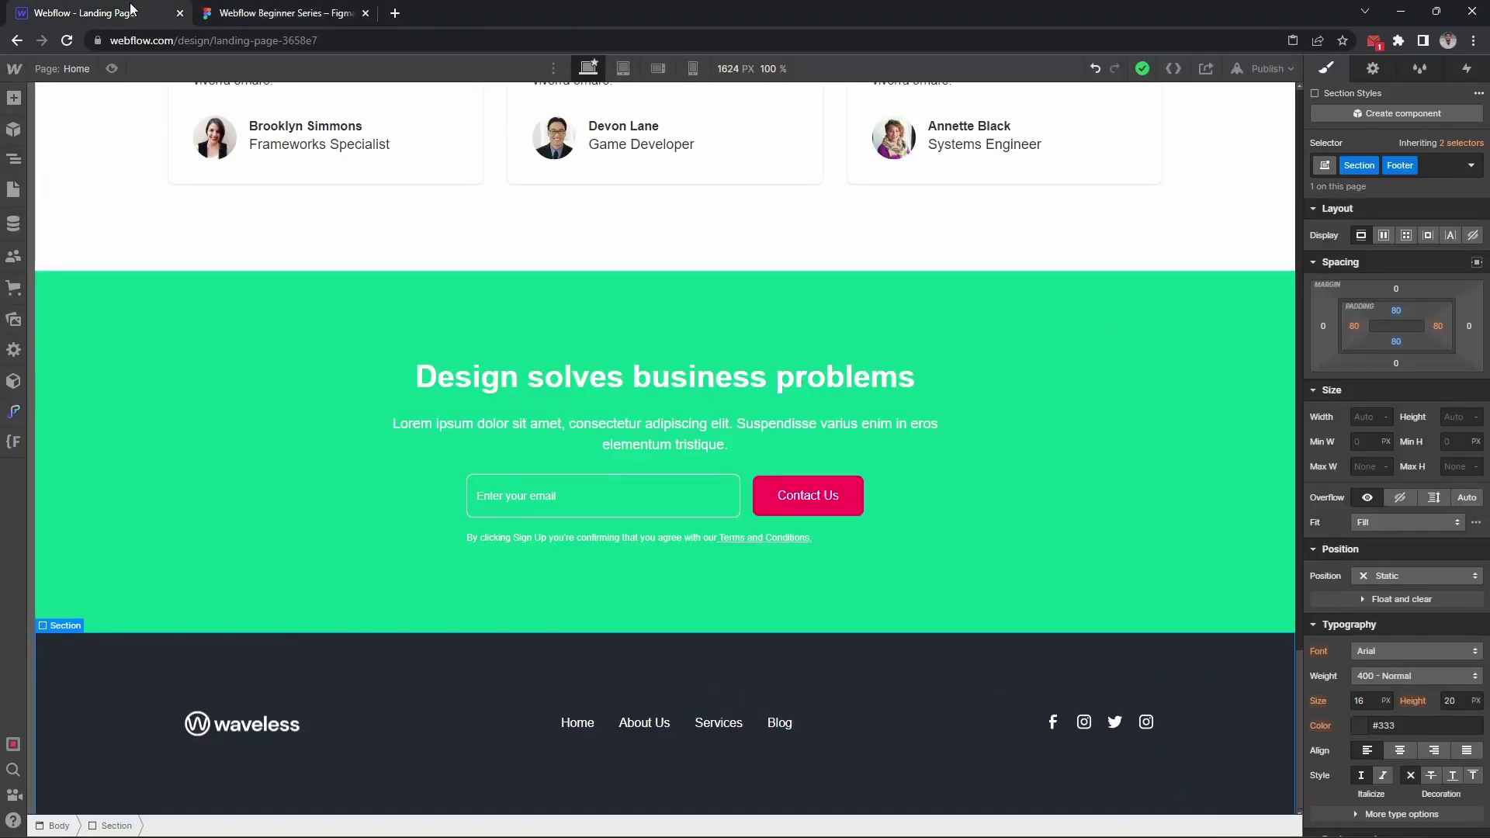
left_click(438, 727)
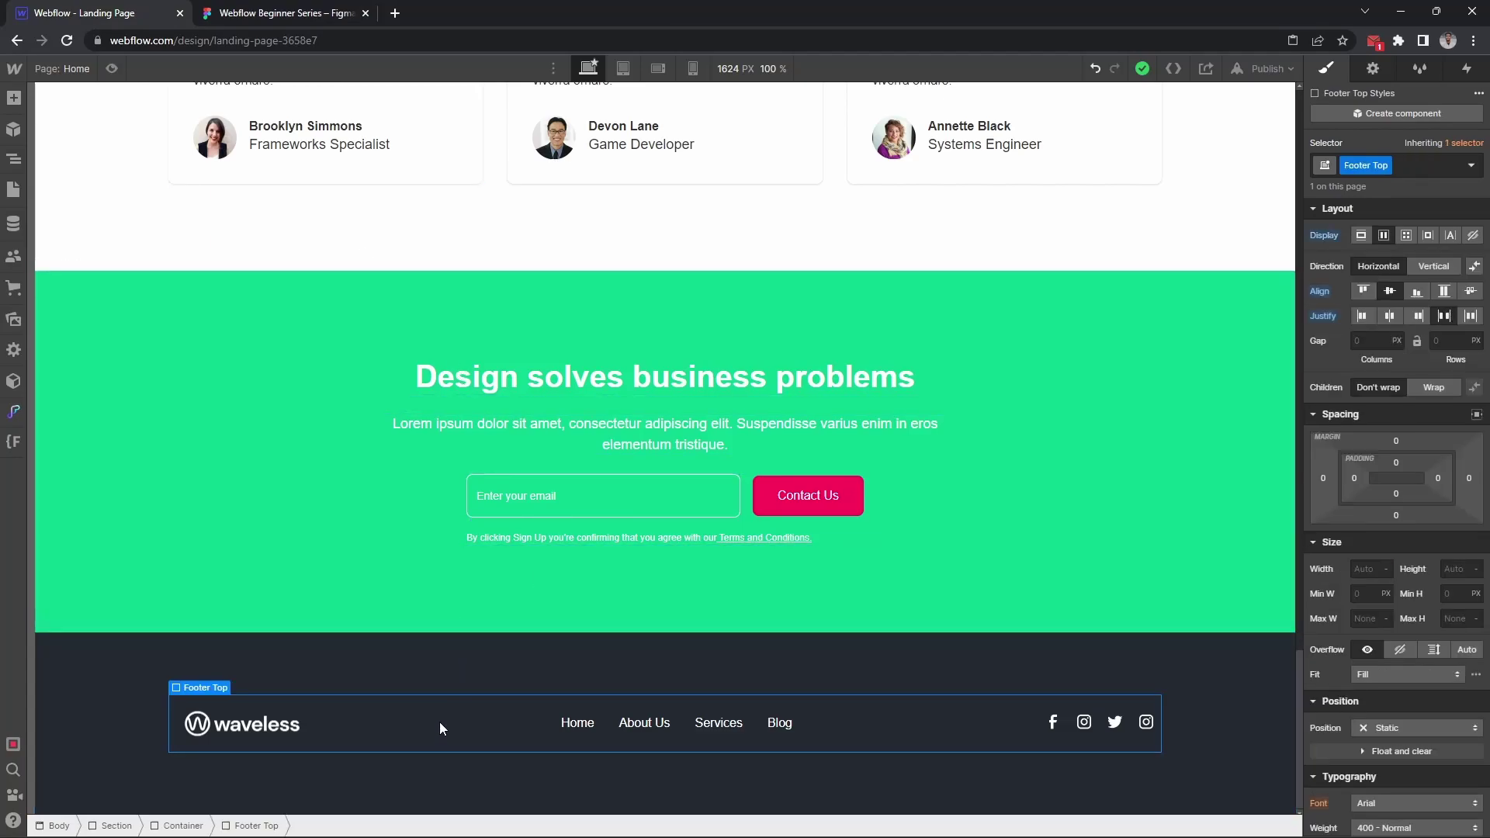
key("z")
left_click(65, 314)
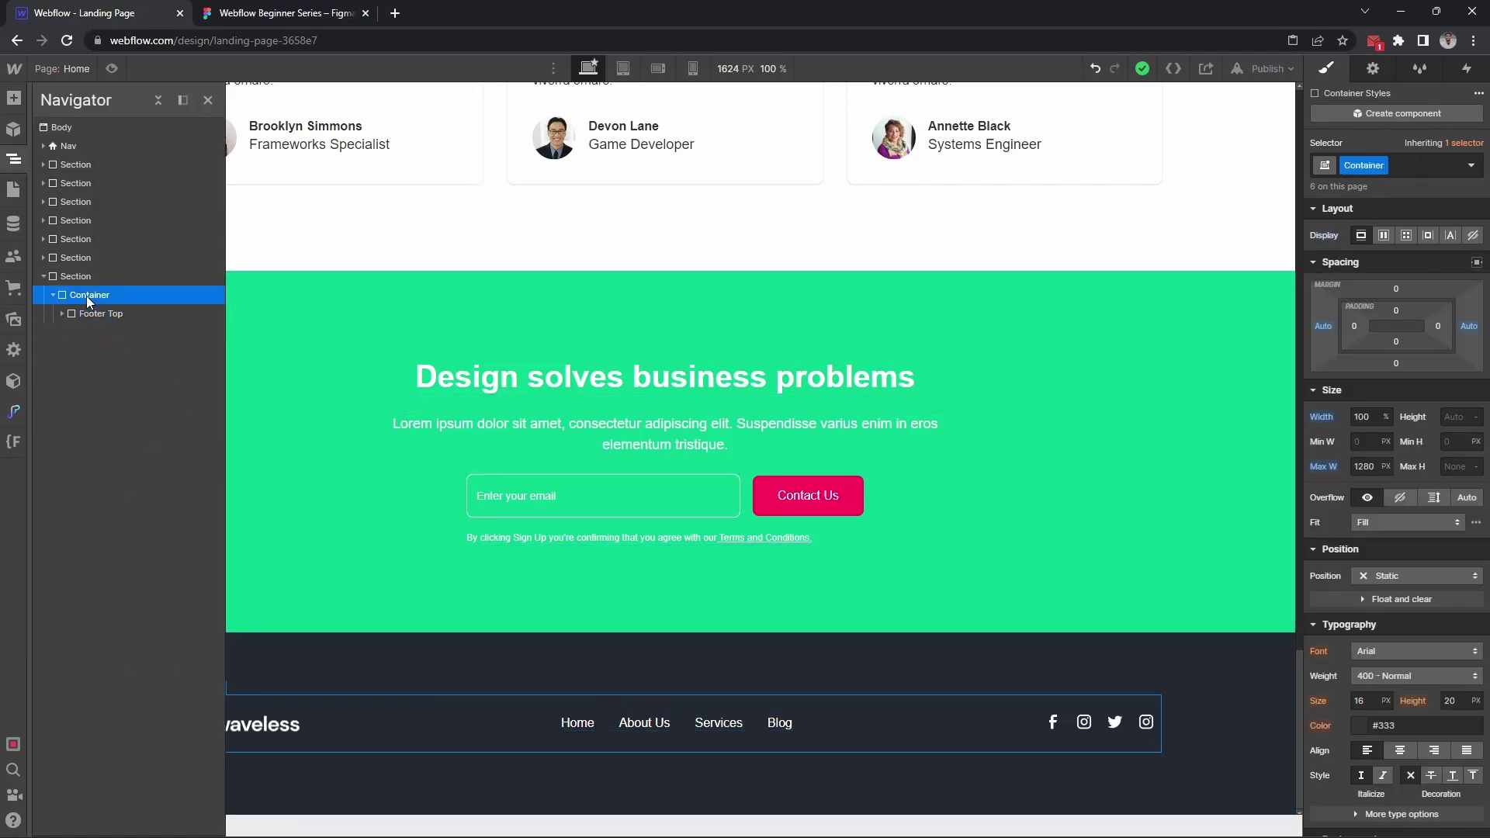
key("ctrl+e")
type("div")
key("Return")
key("ctrl+Return")
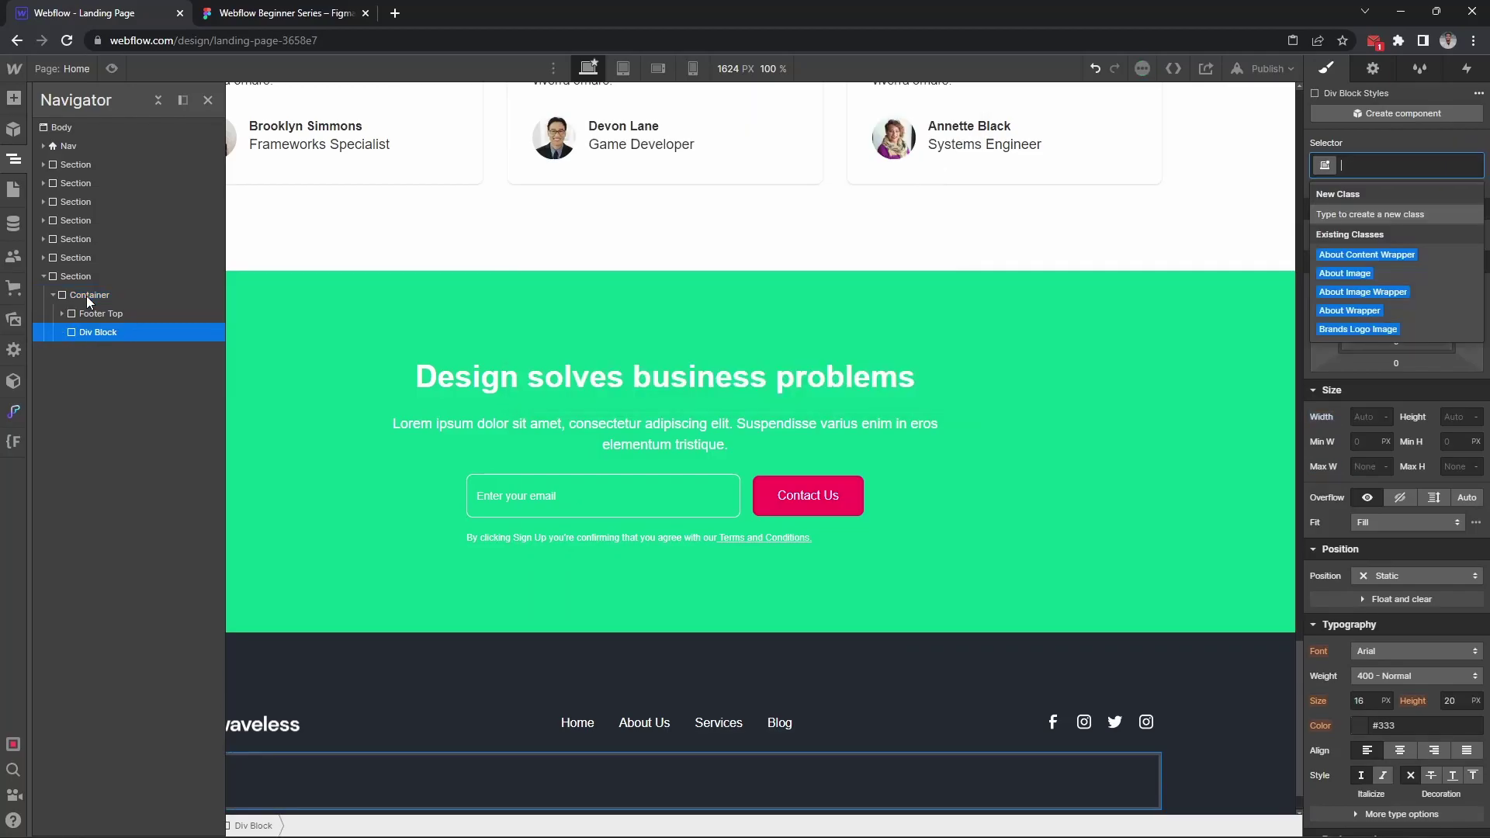
type("Footer L")
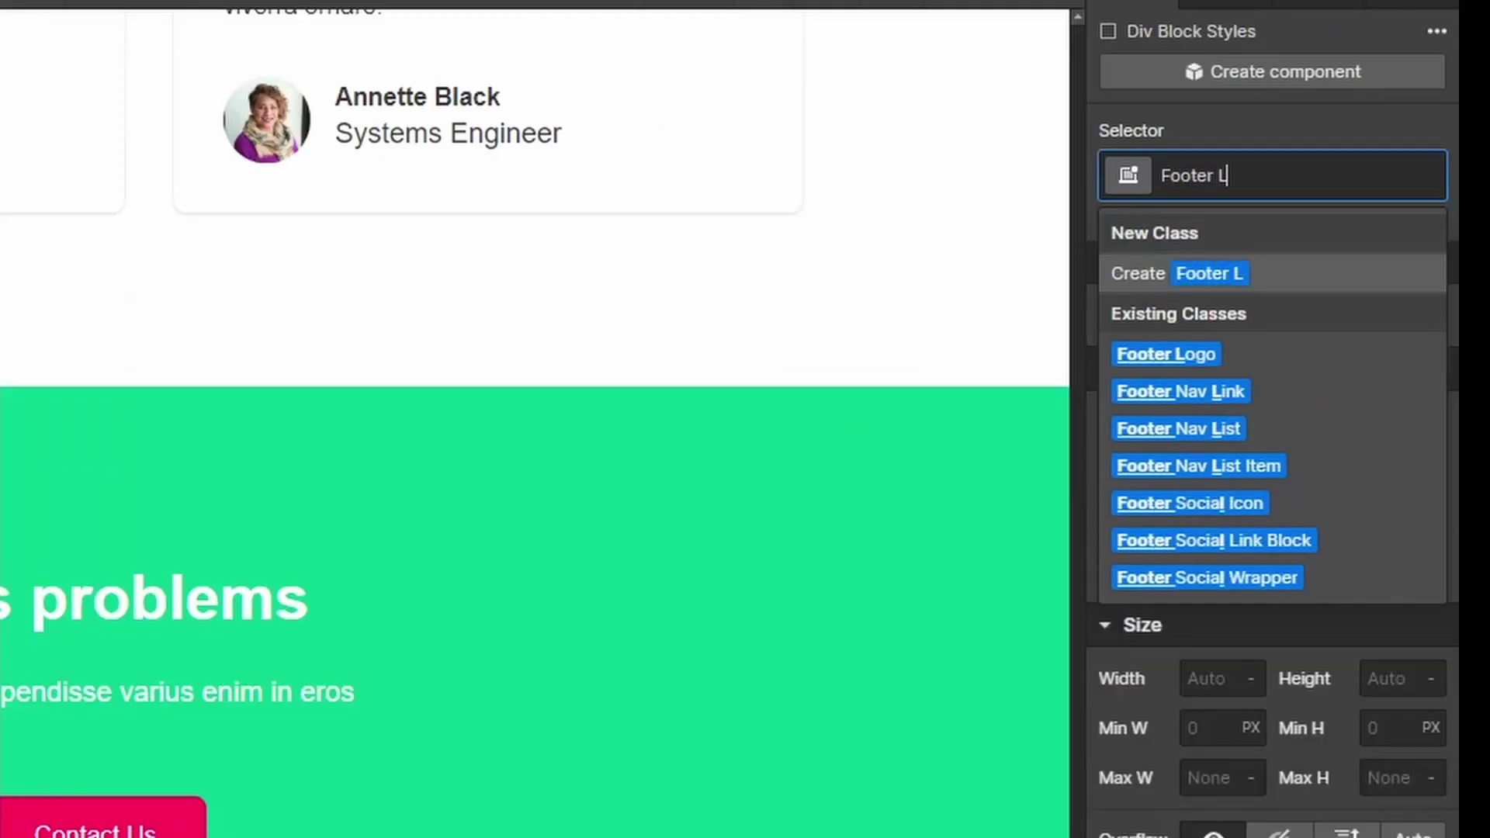
type("ine")
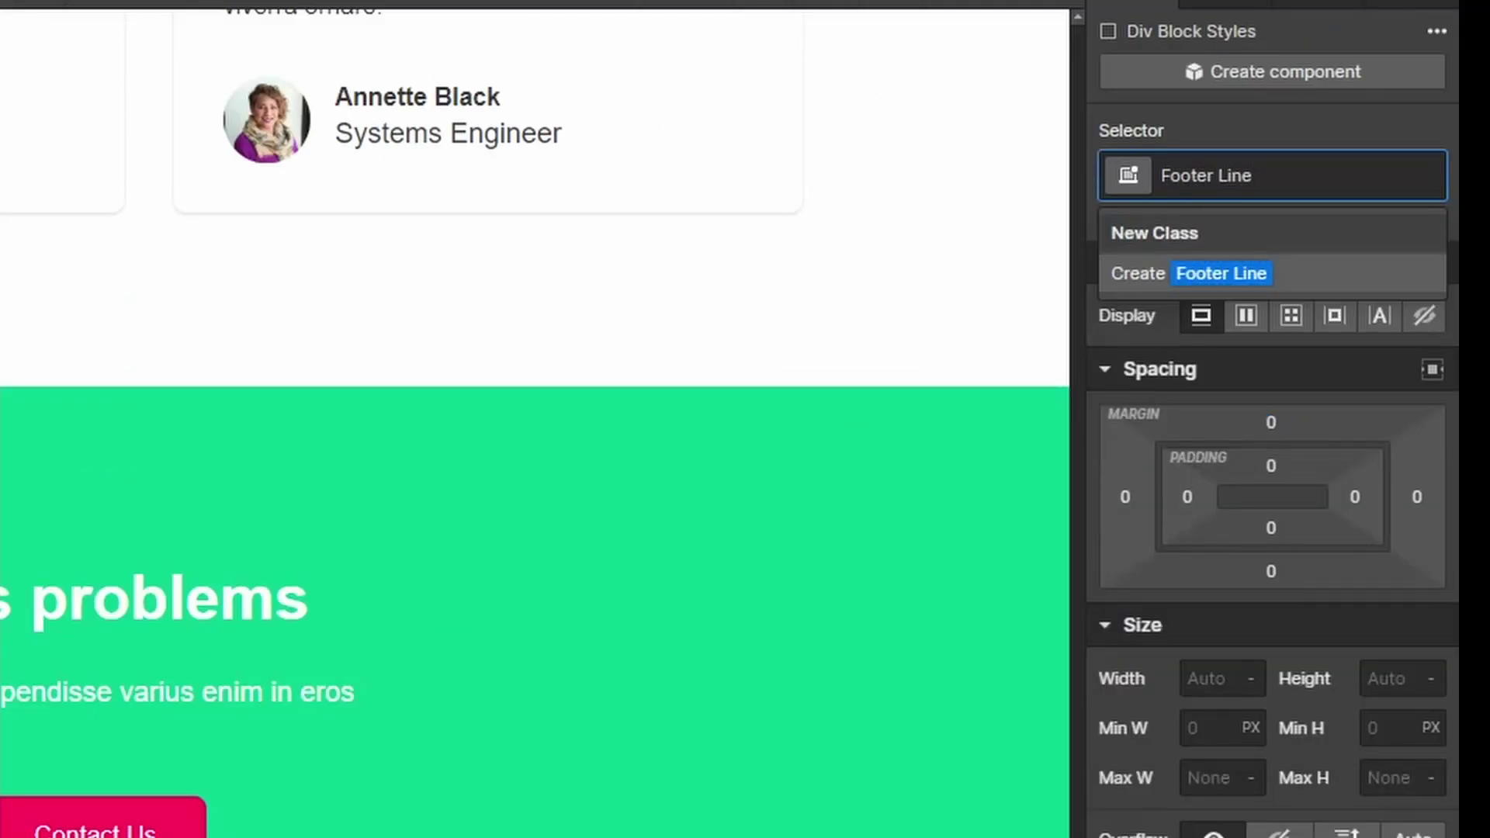
type(" D")
type("ivider")
key("Return")
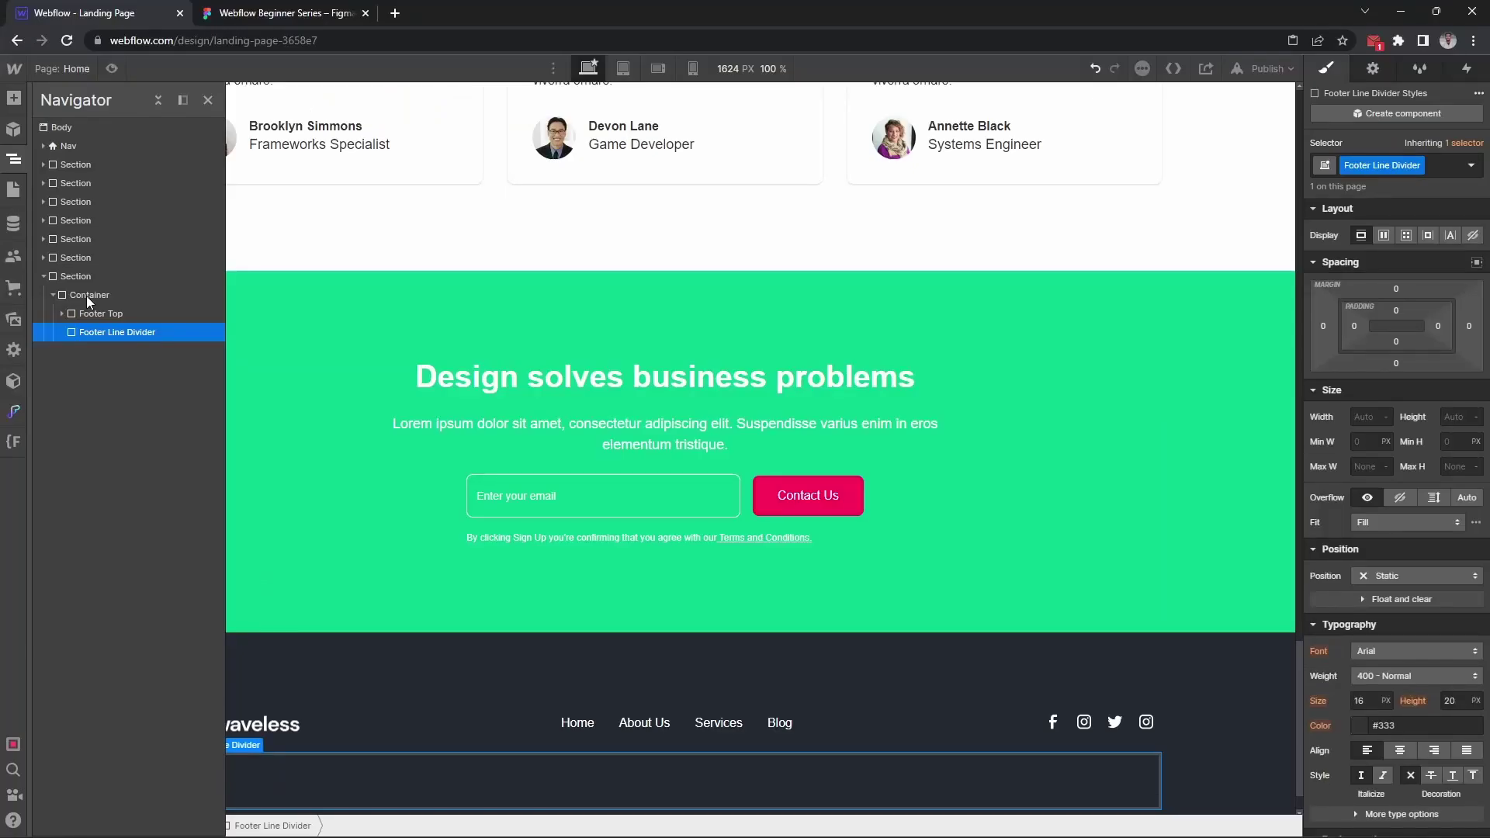
scroll(1409, 627, "down", 3)
scroll(1408, 627, "down", 1)
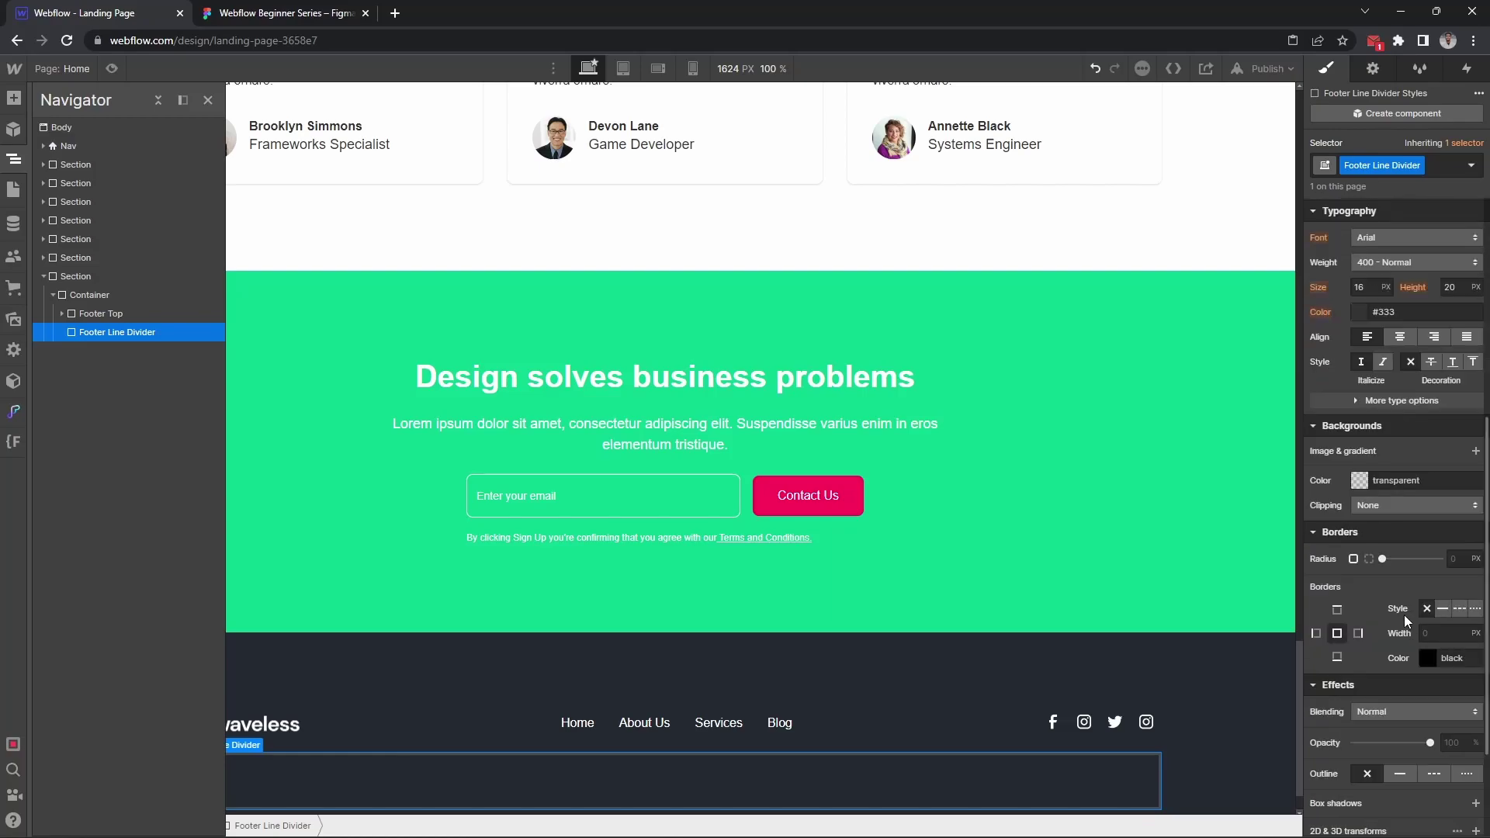
scroll(1406, 622, "up", 4)
type("1")
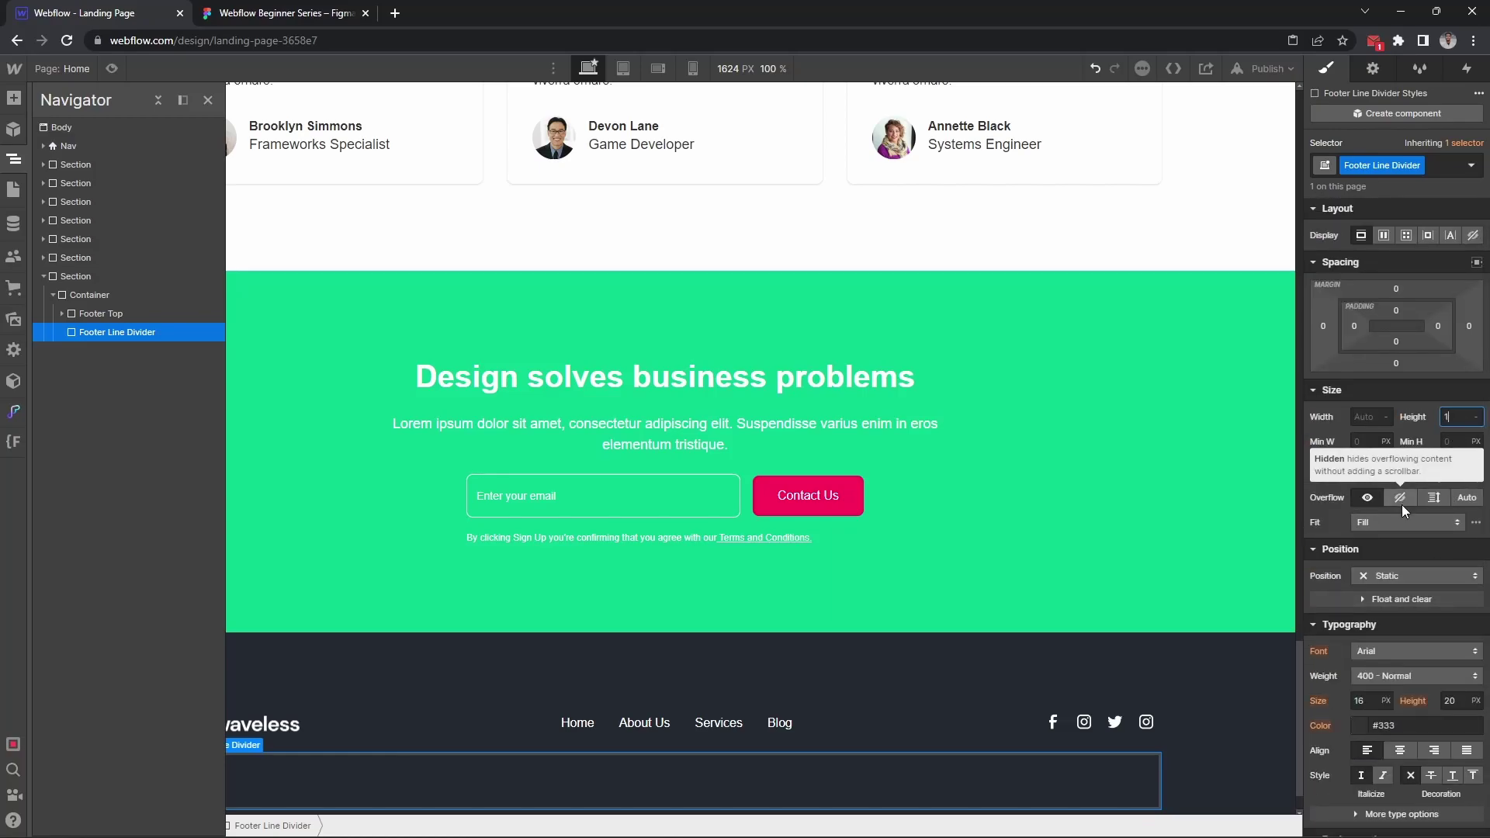
Give the divider 1px height and a white background, then check spacing in Figma
key("Return")
scroll(1401, 504, "down", 4)
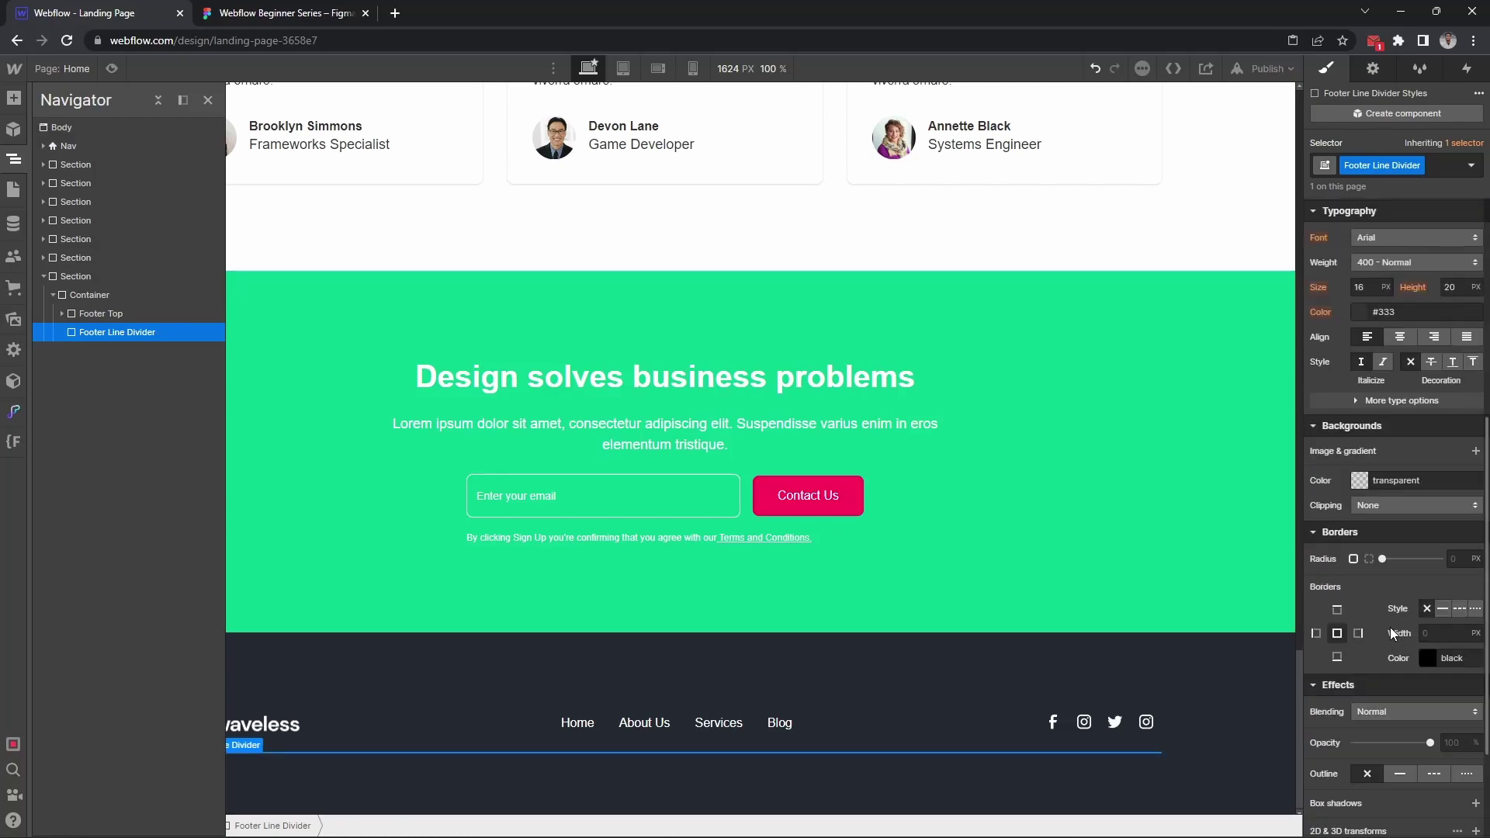
left_click(1362, 480)
left_click(1407, 721)
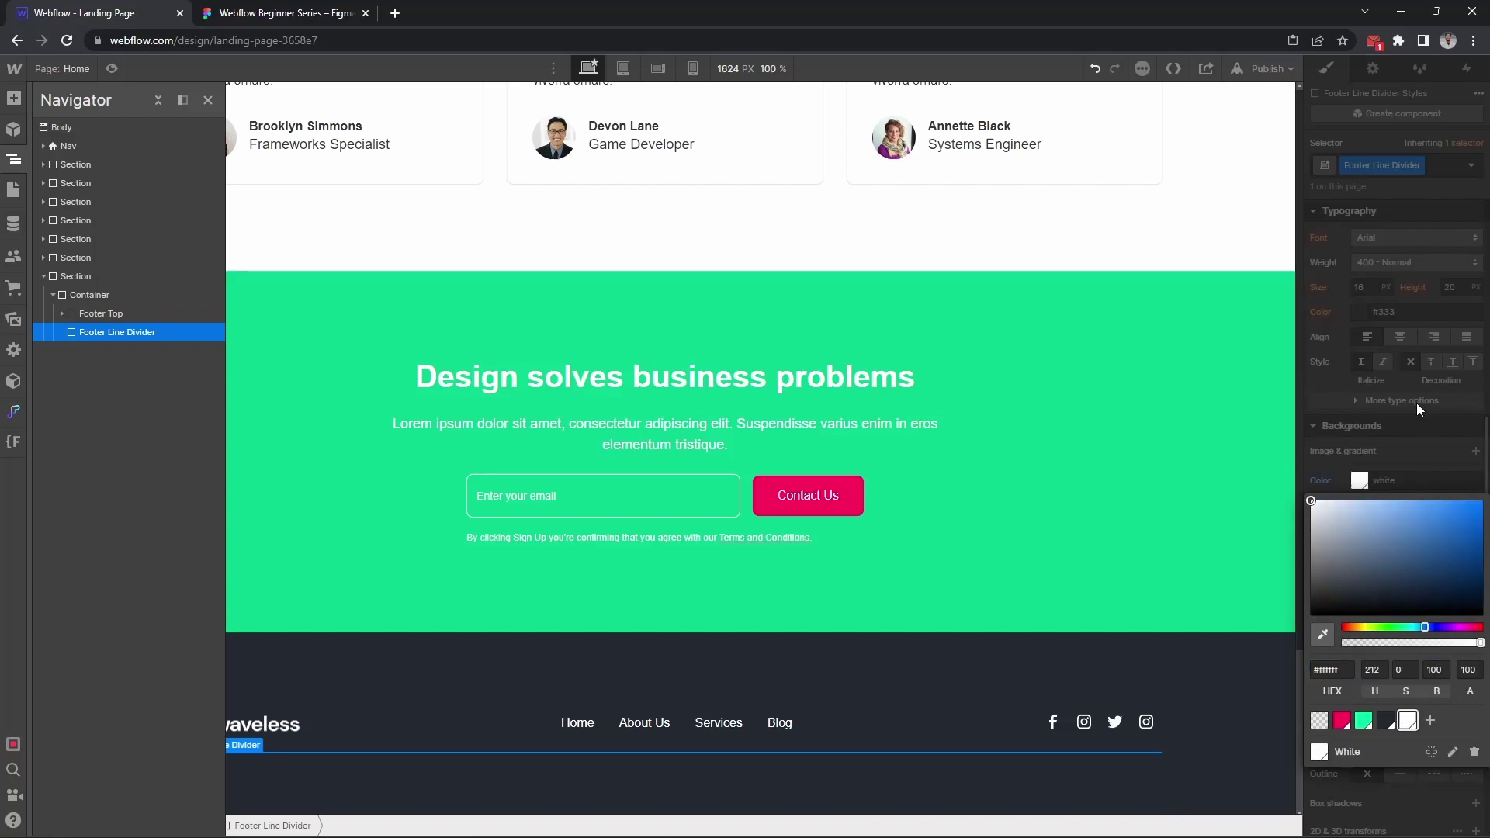
left_click(284, 13)
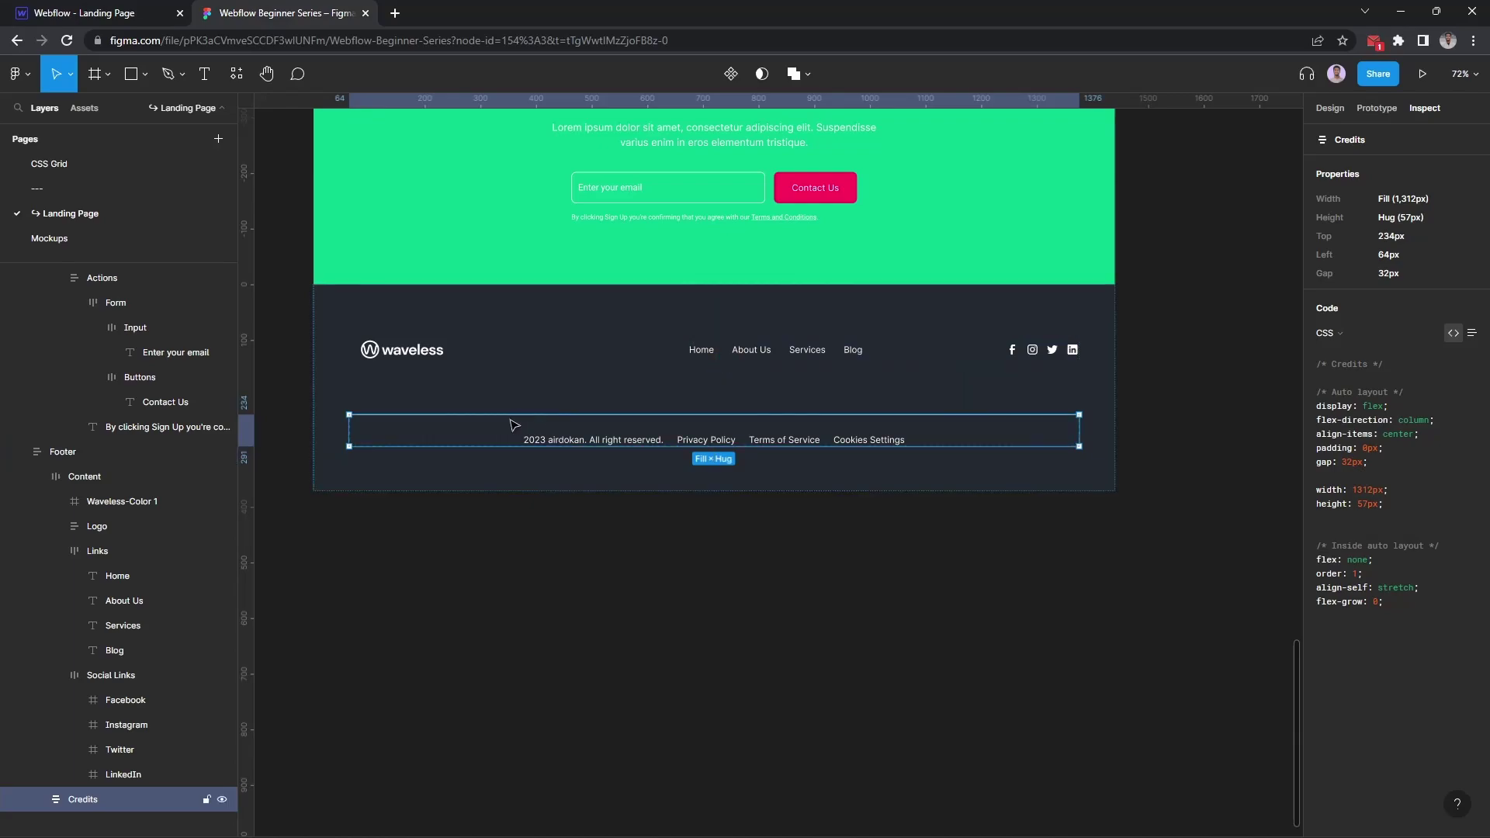
left_click(503, 380)
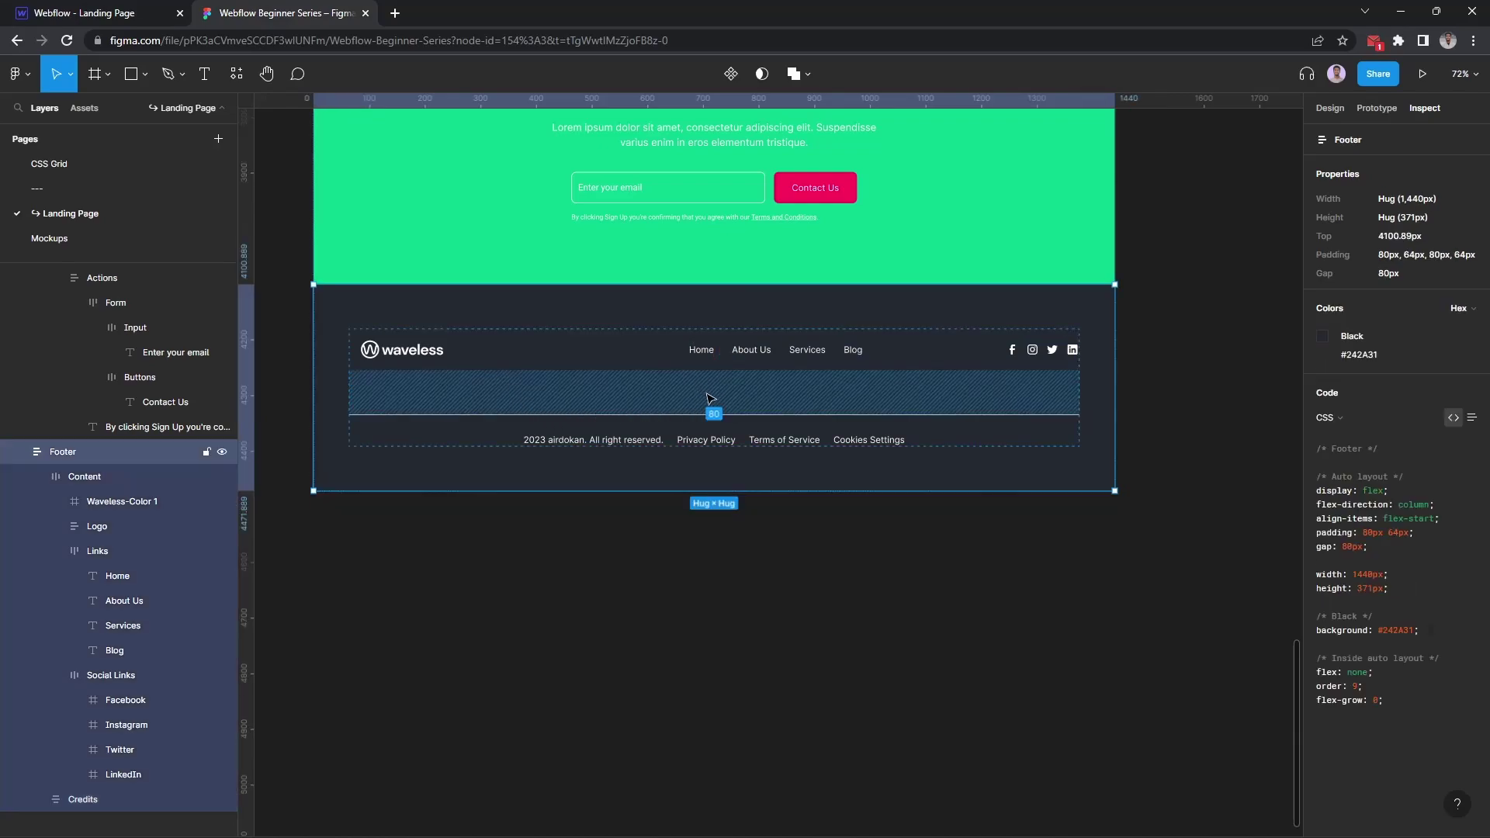
left_click(688, 421)
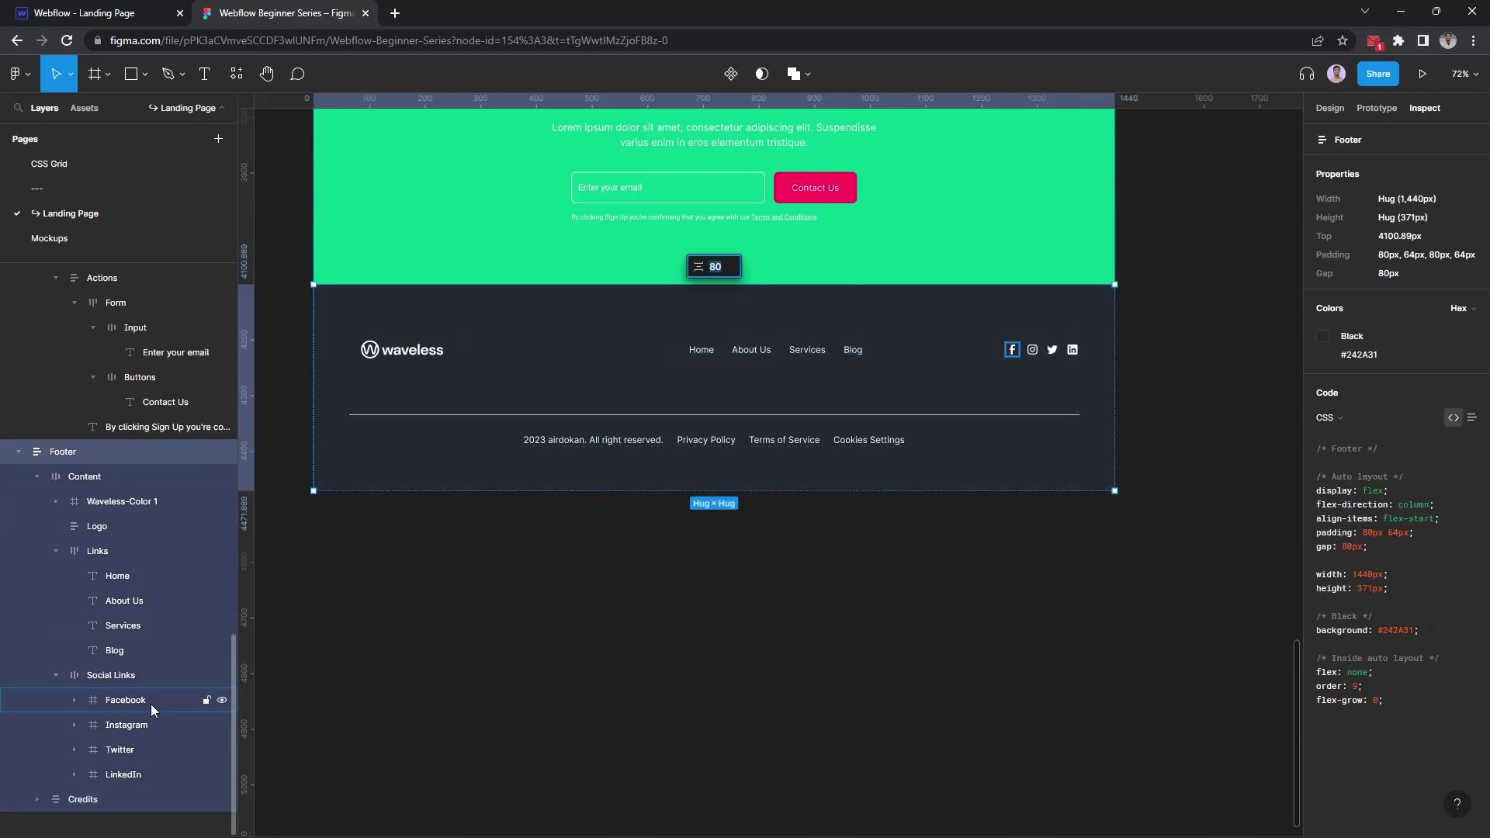
left_click(134, 800)
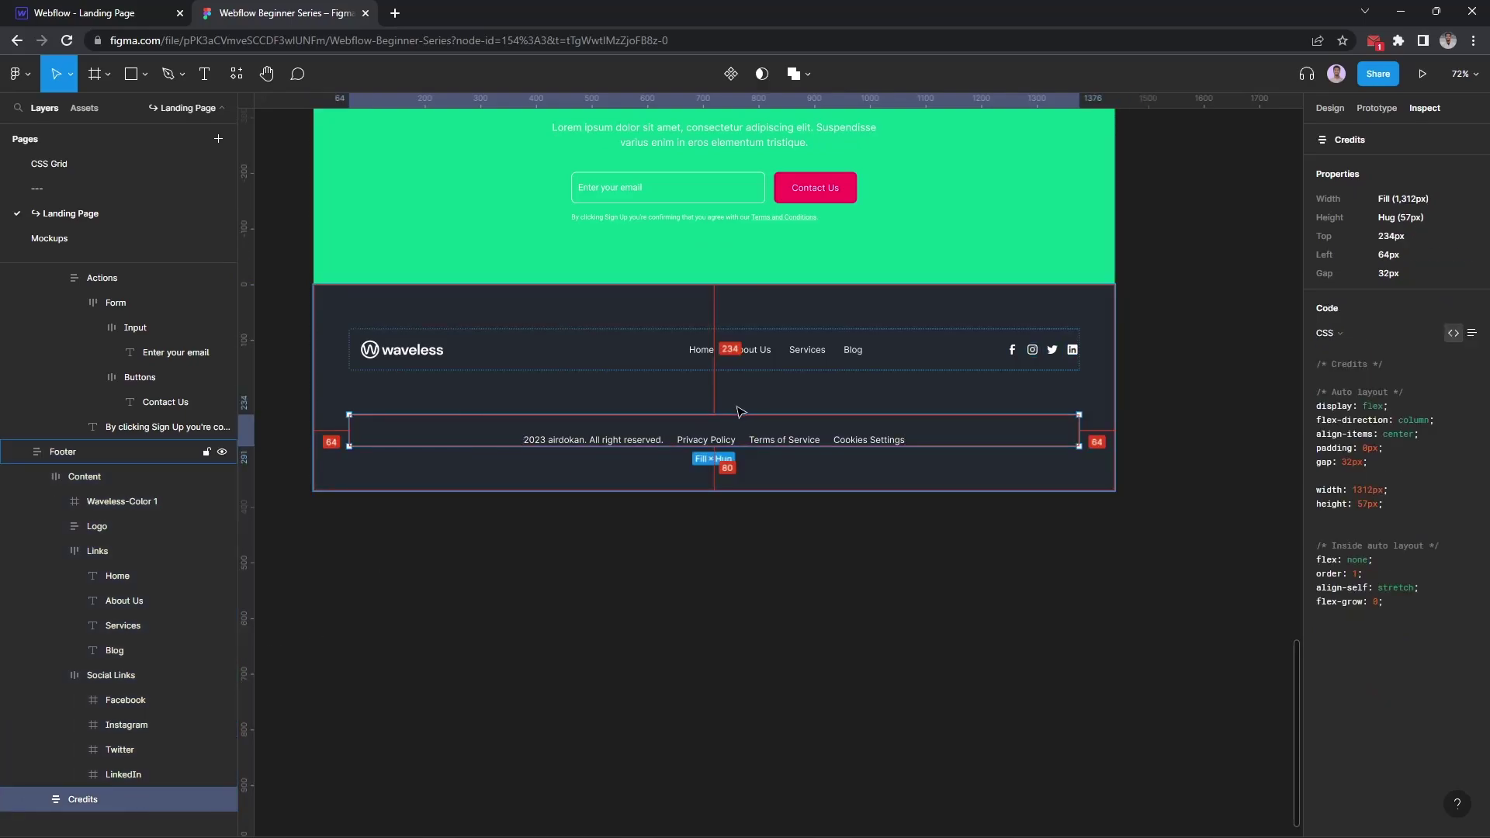
In Spacing, enter 80px top margin and 32px bottom margin on Footer Line Divider
key("ctrl+Tab")
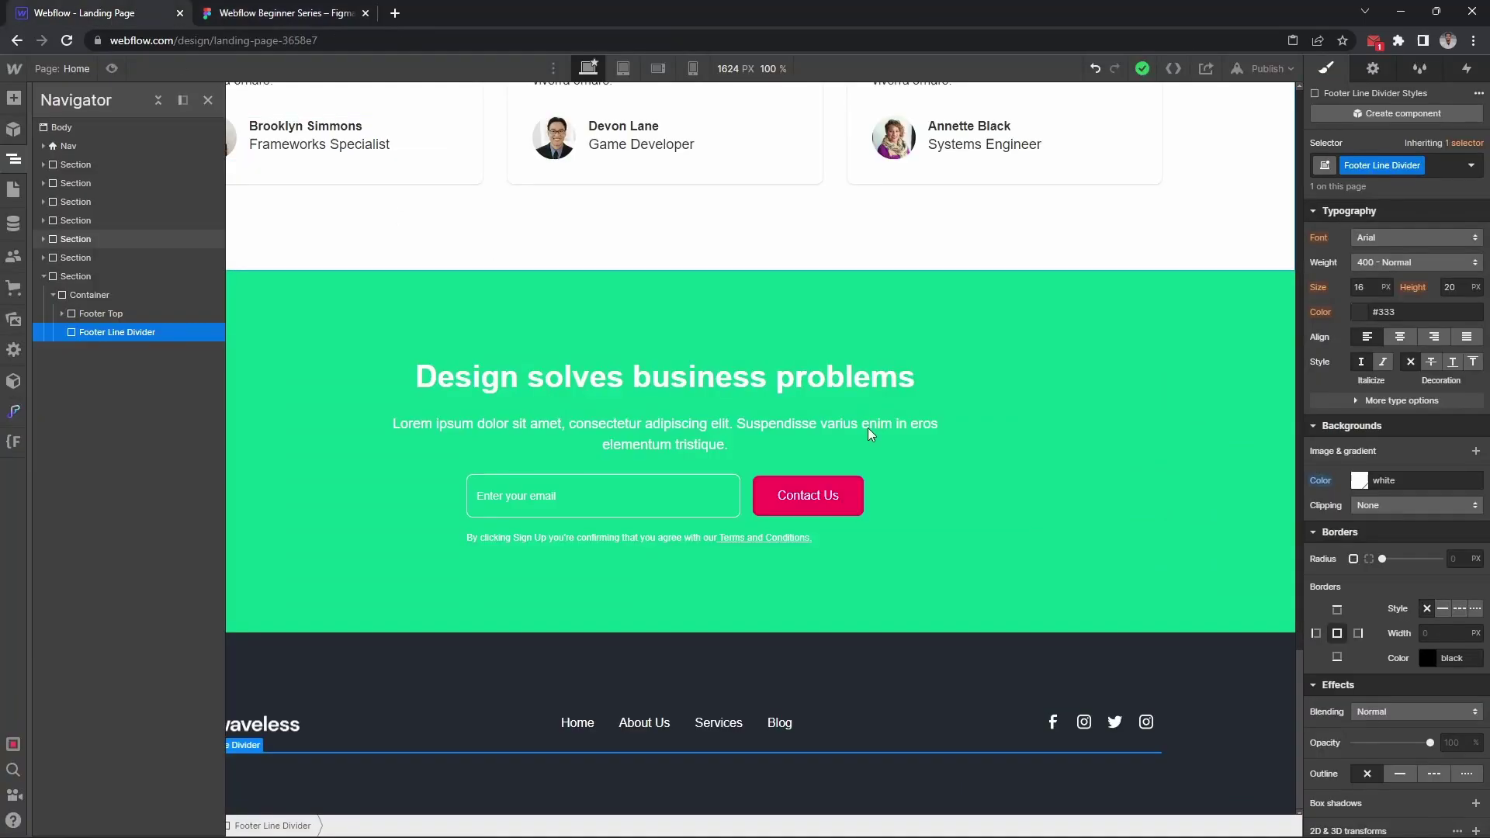
scroll(1445, 503, "up", 5)
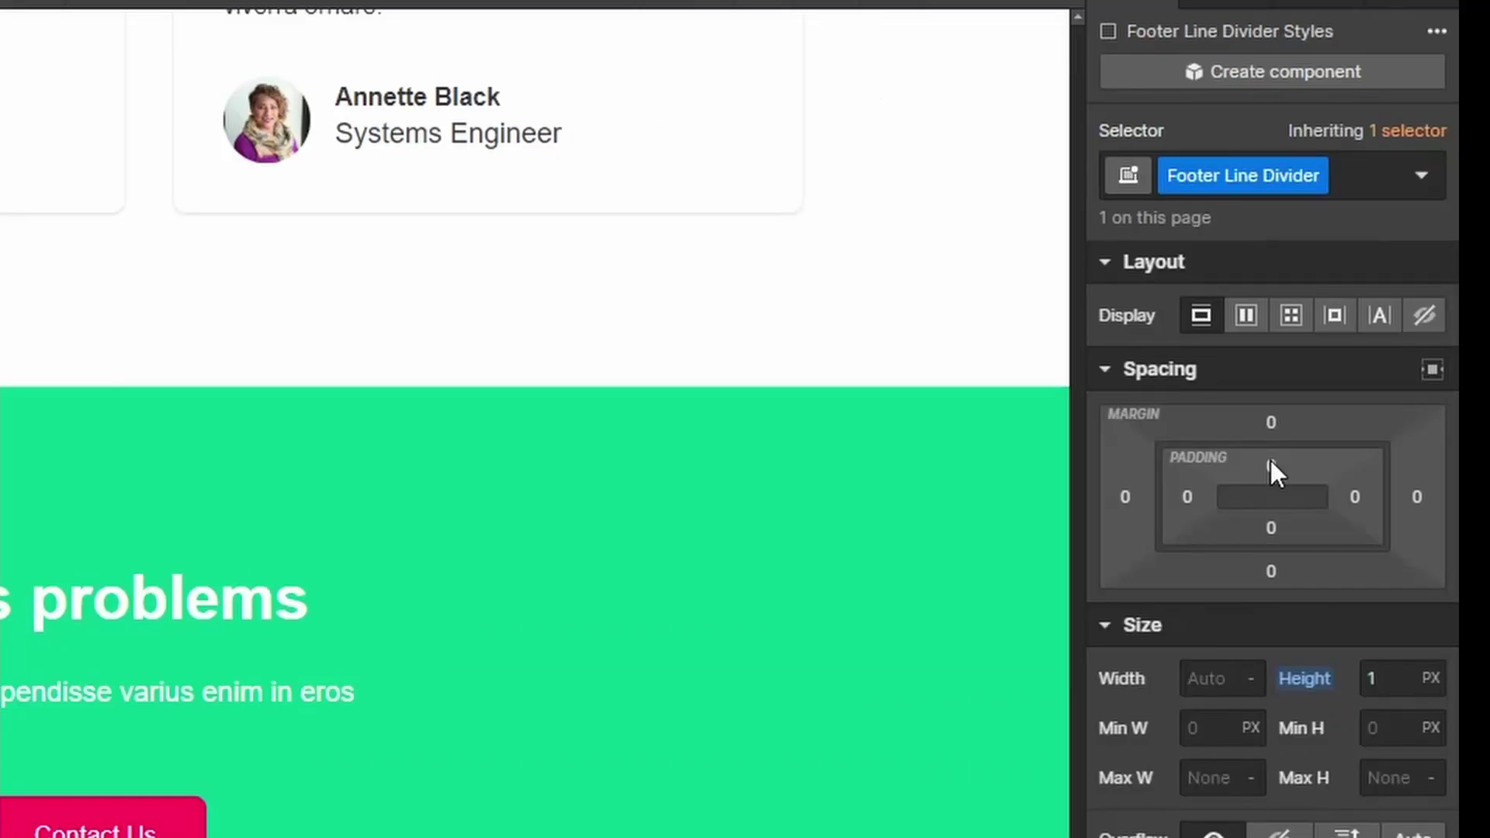
left_click(1271, 426)
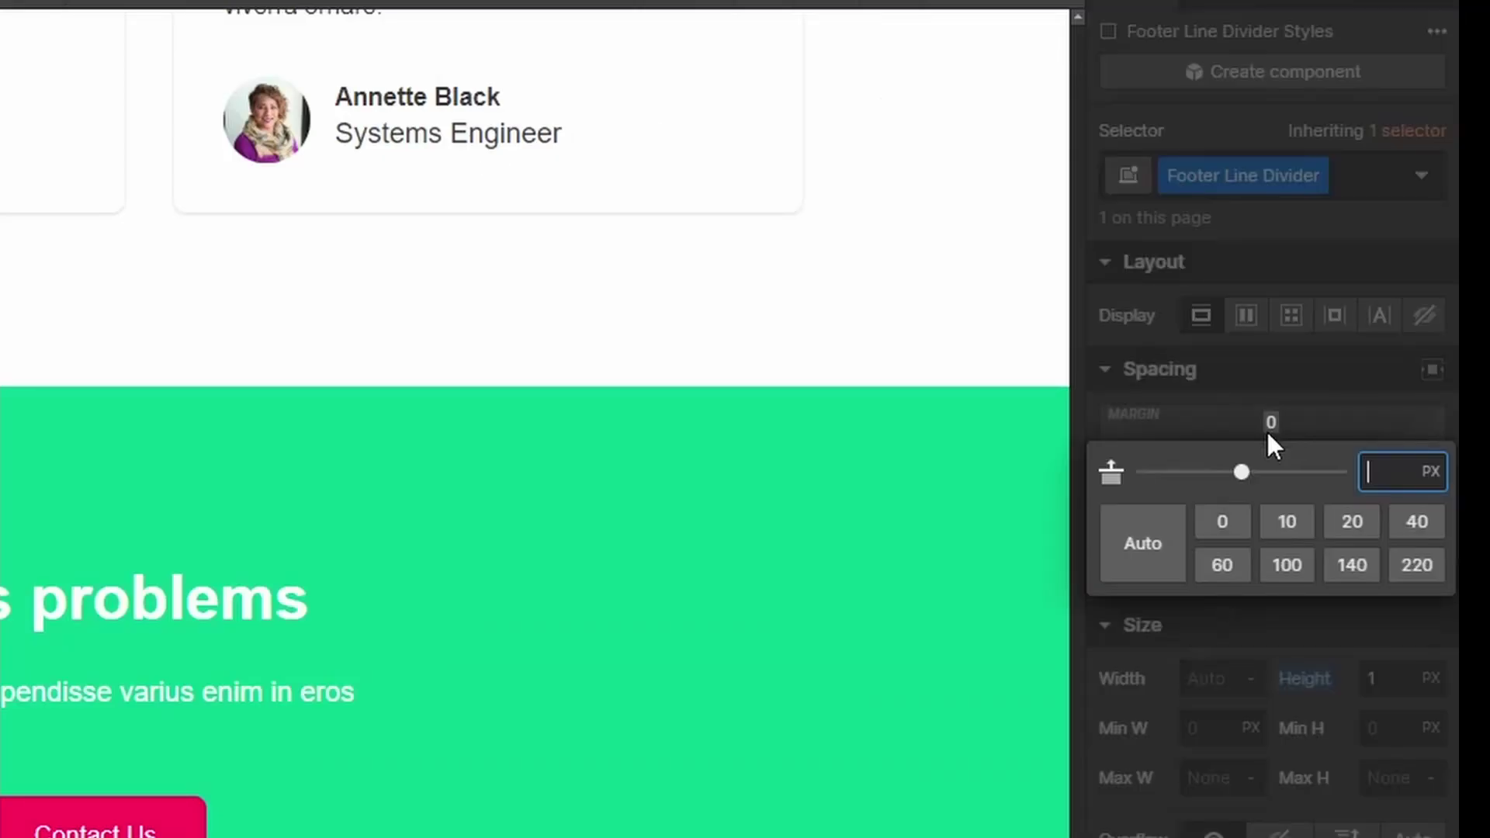
type("80")
key("Return")
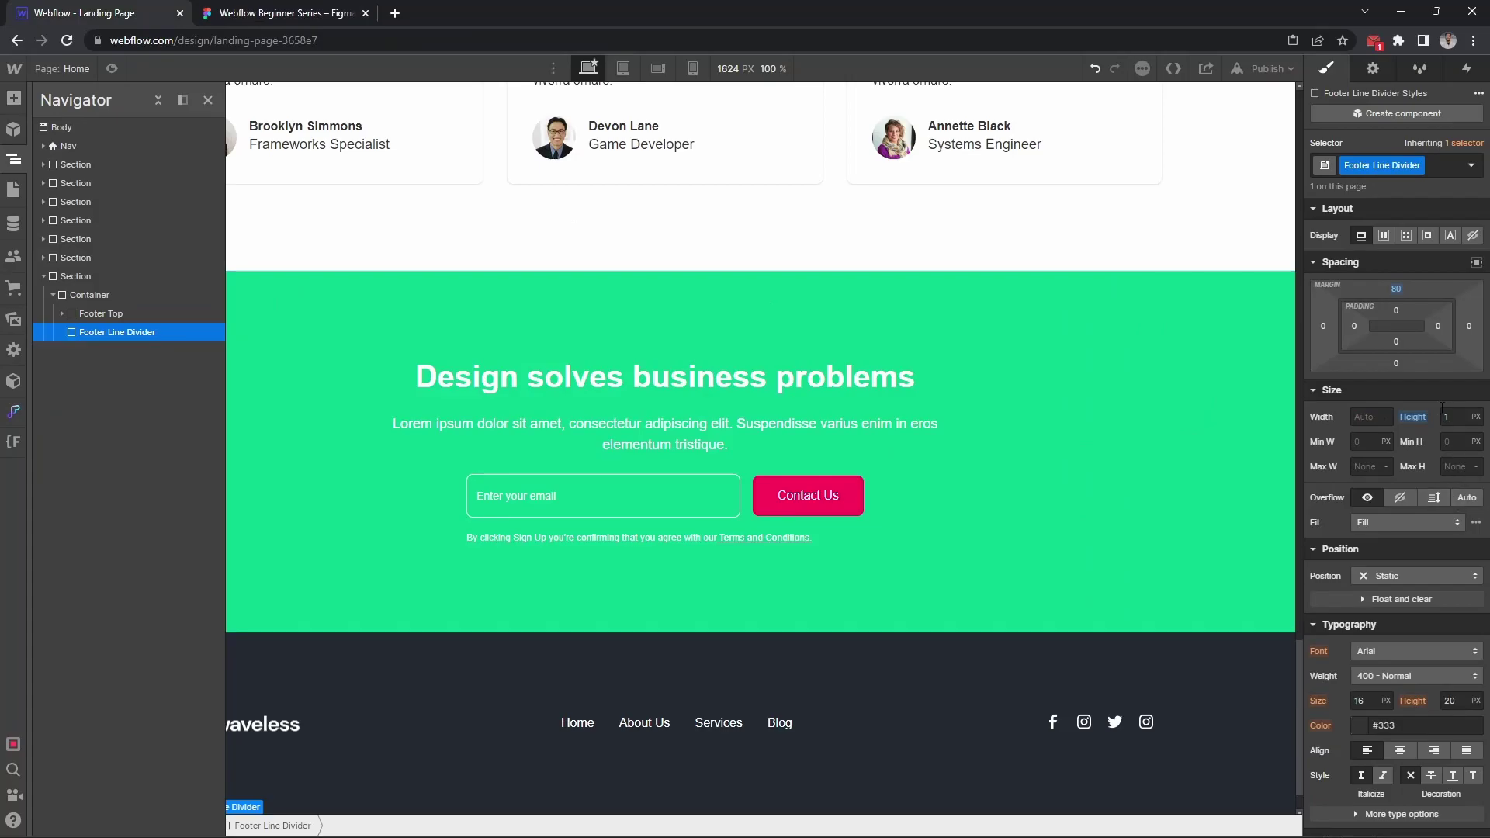
left_click(1395, 363)
type("32")
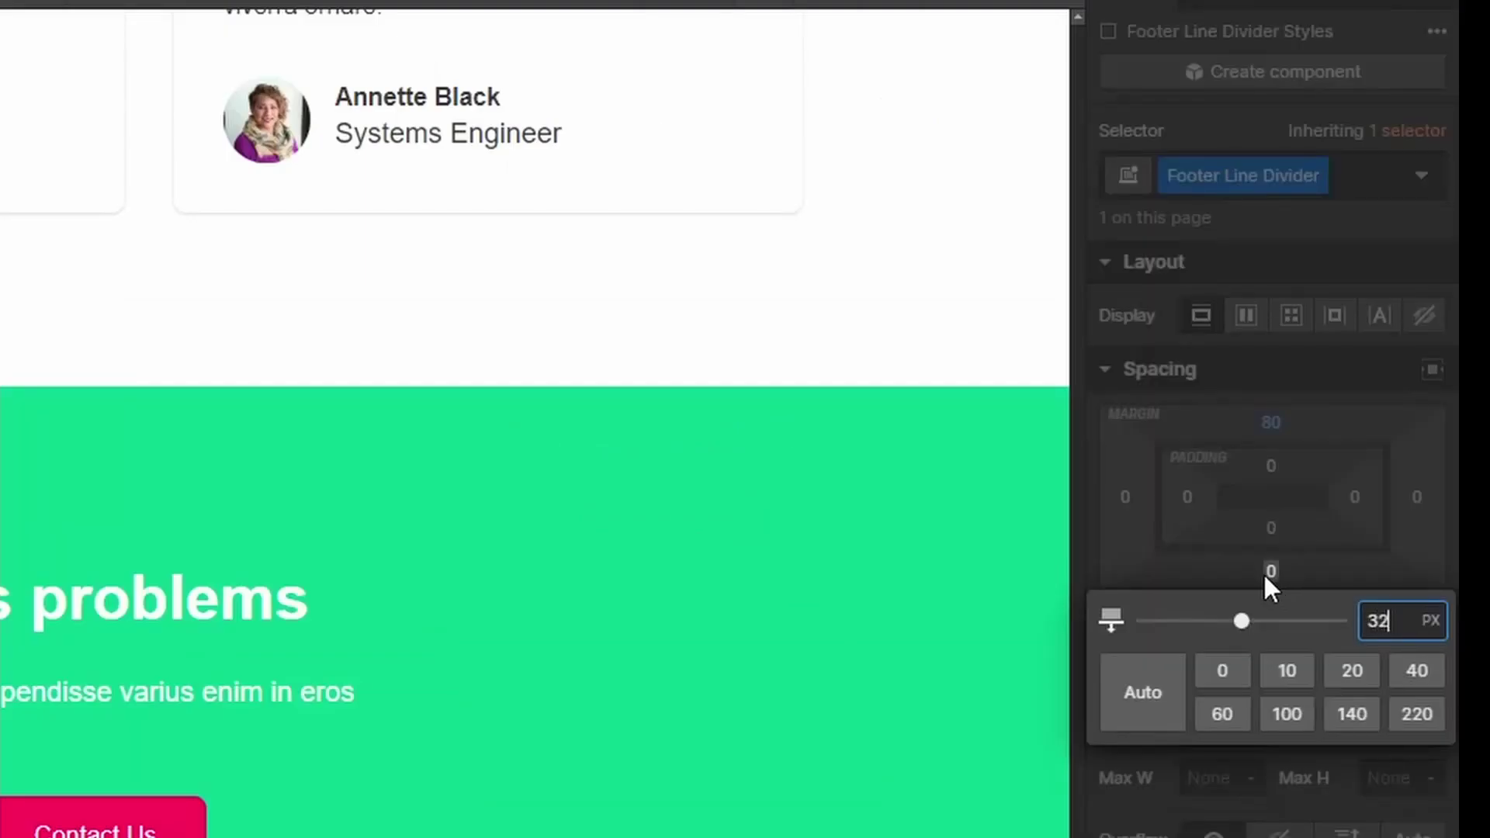
key("Return")
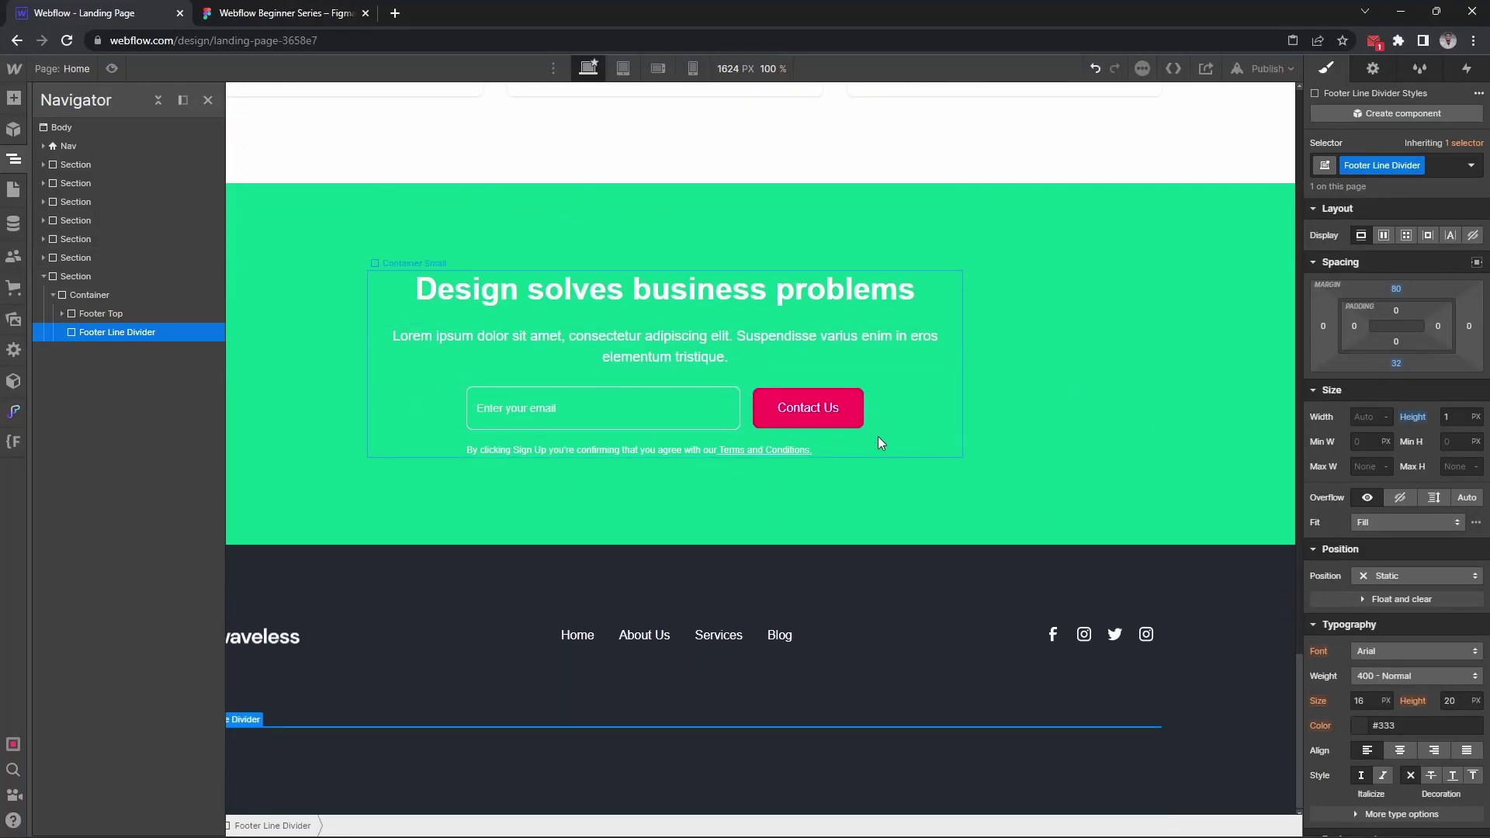
Insert a Div Block after the divider in the footer Container and give it the class Footer Bottom
left_click(124, 294)
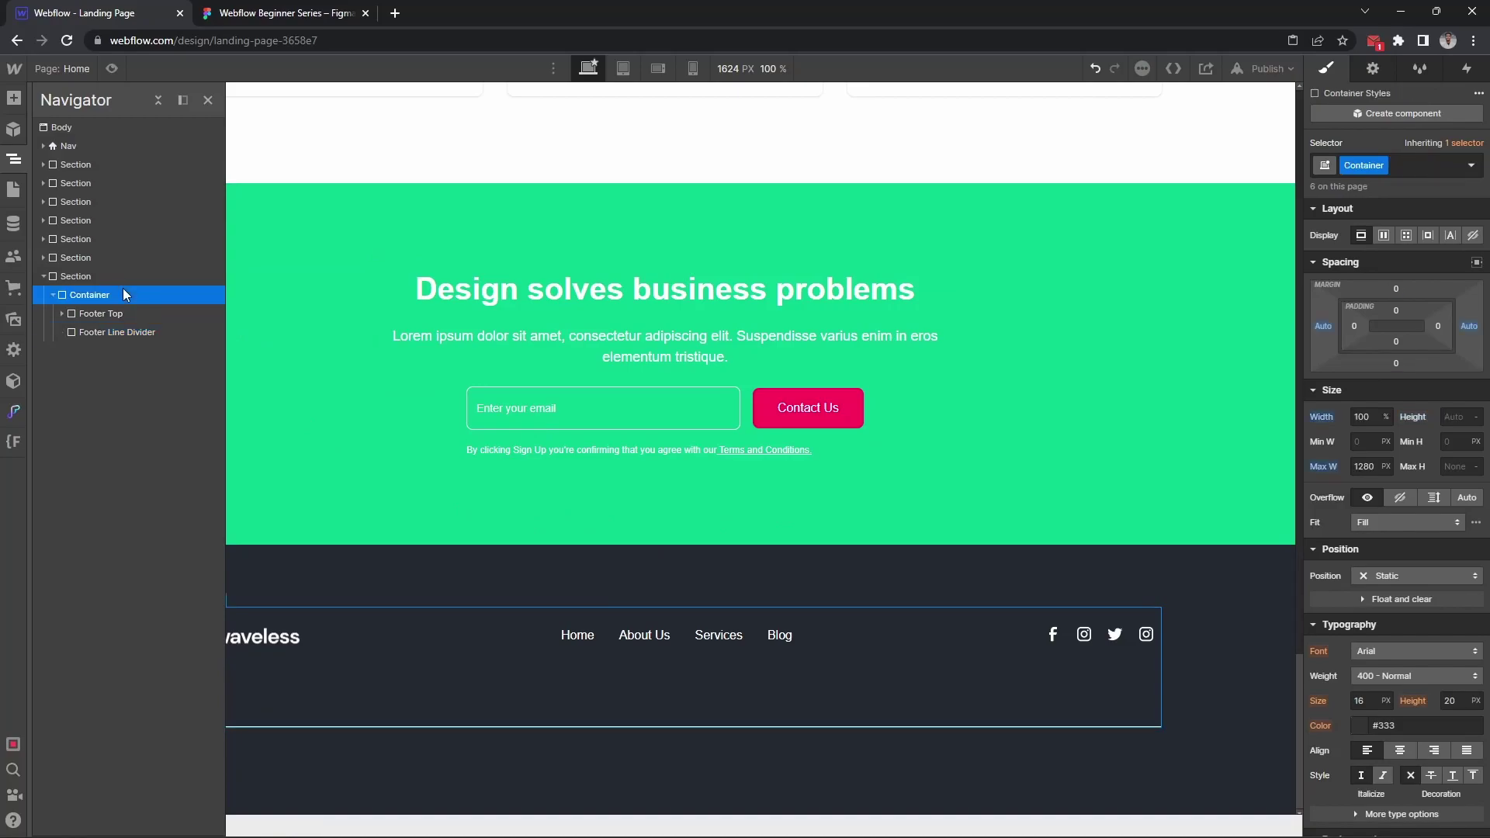
key("ctrl+k")
type("d")
key("Return")
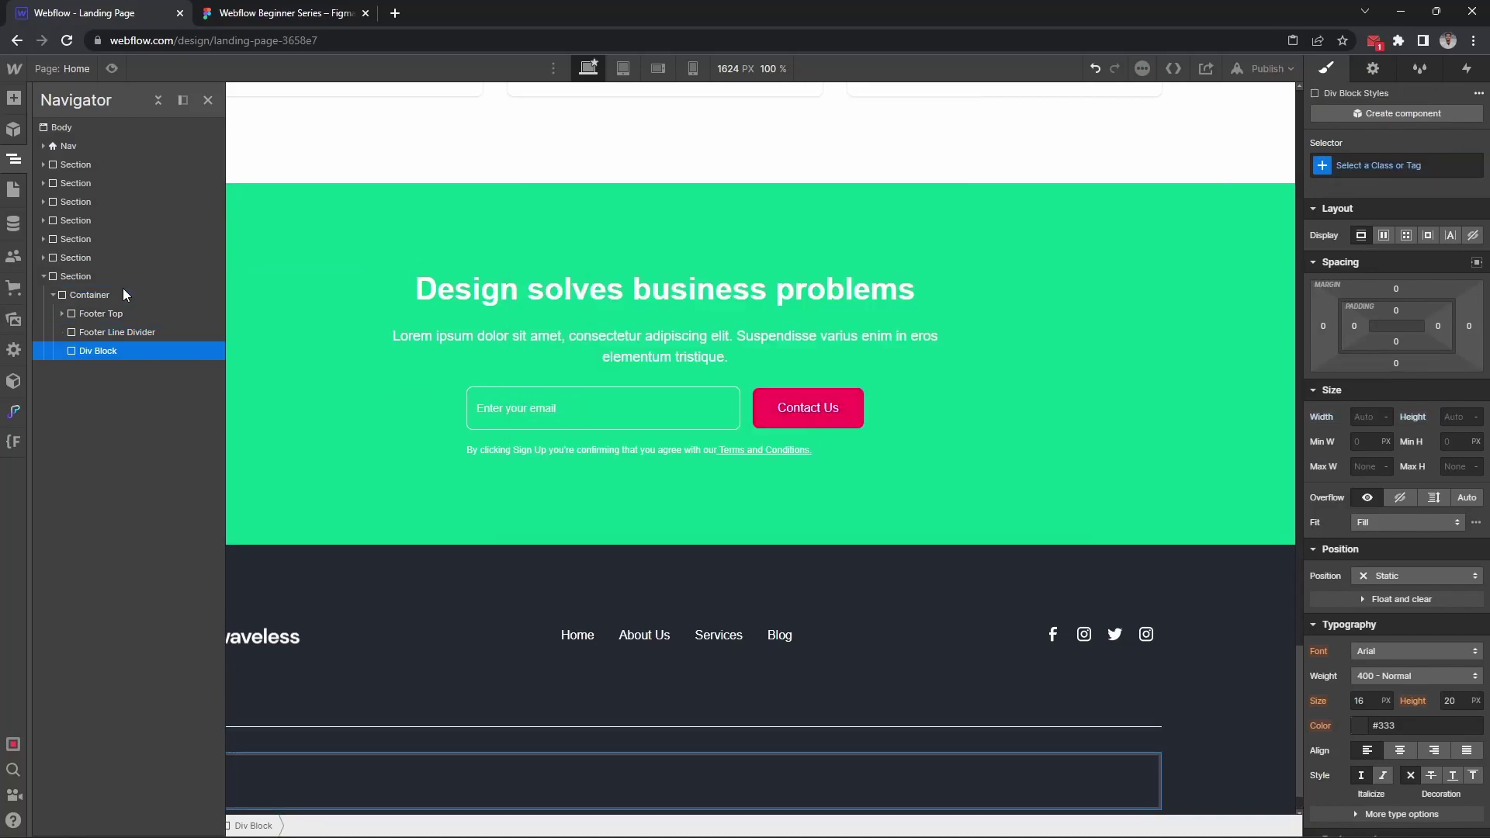
scroll(742, 420, "down", 1)
left_click(669, 732)
key("ctrl+Return")
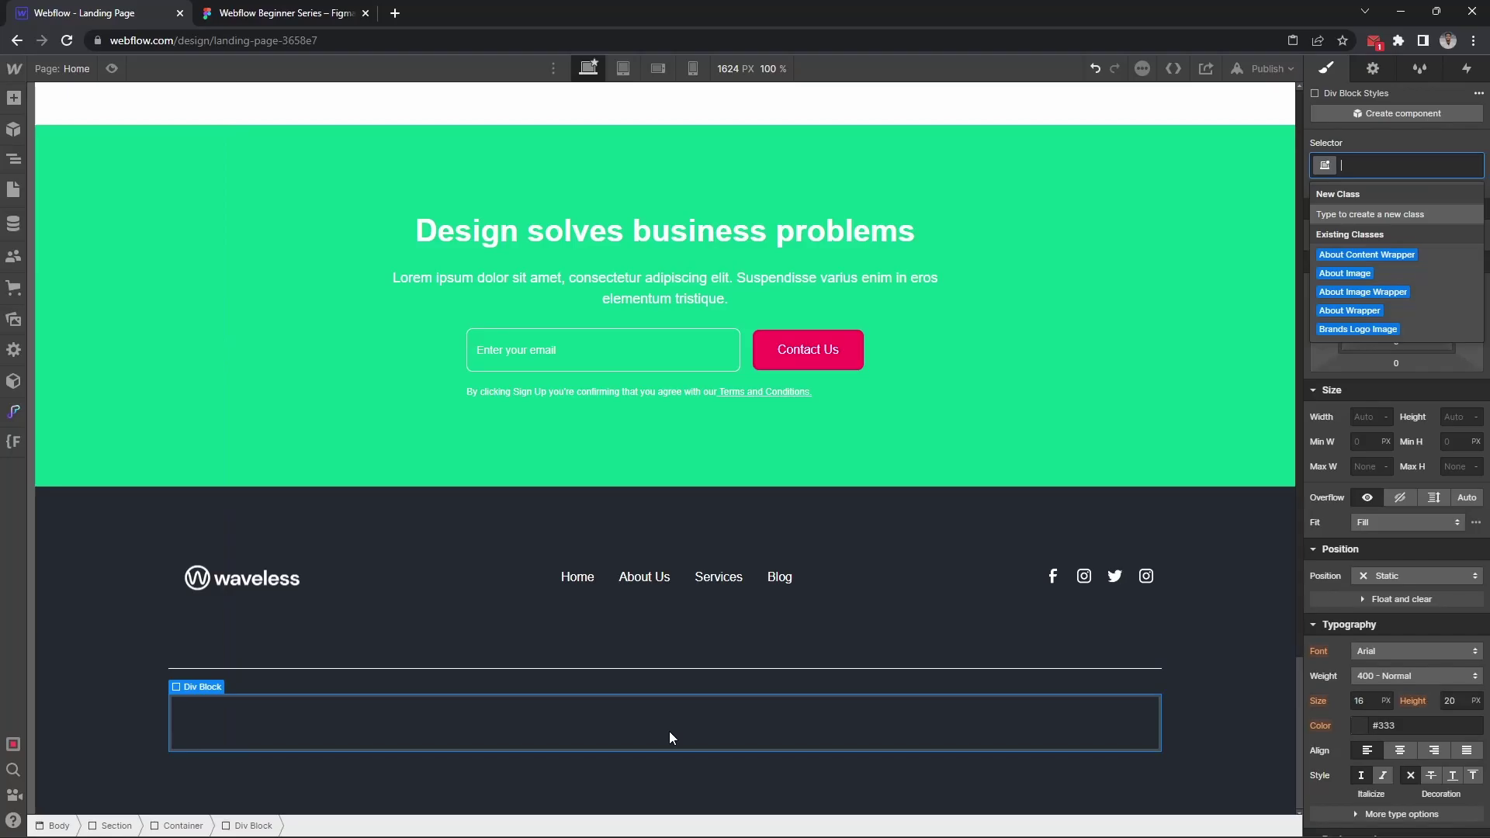
type("Footer")
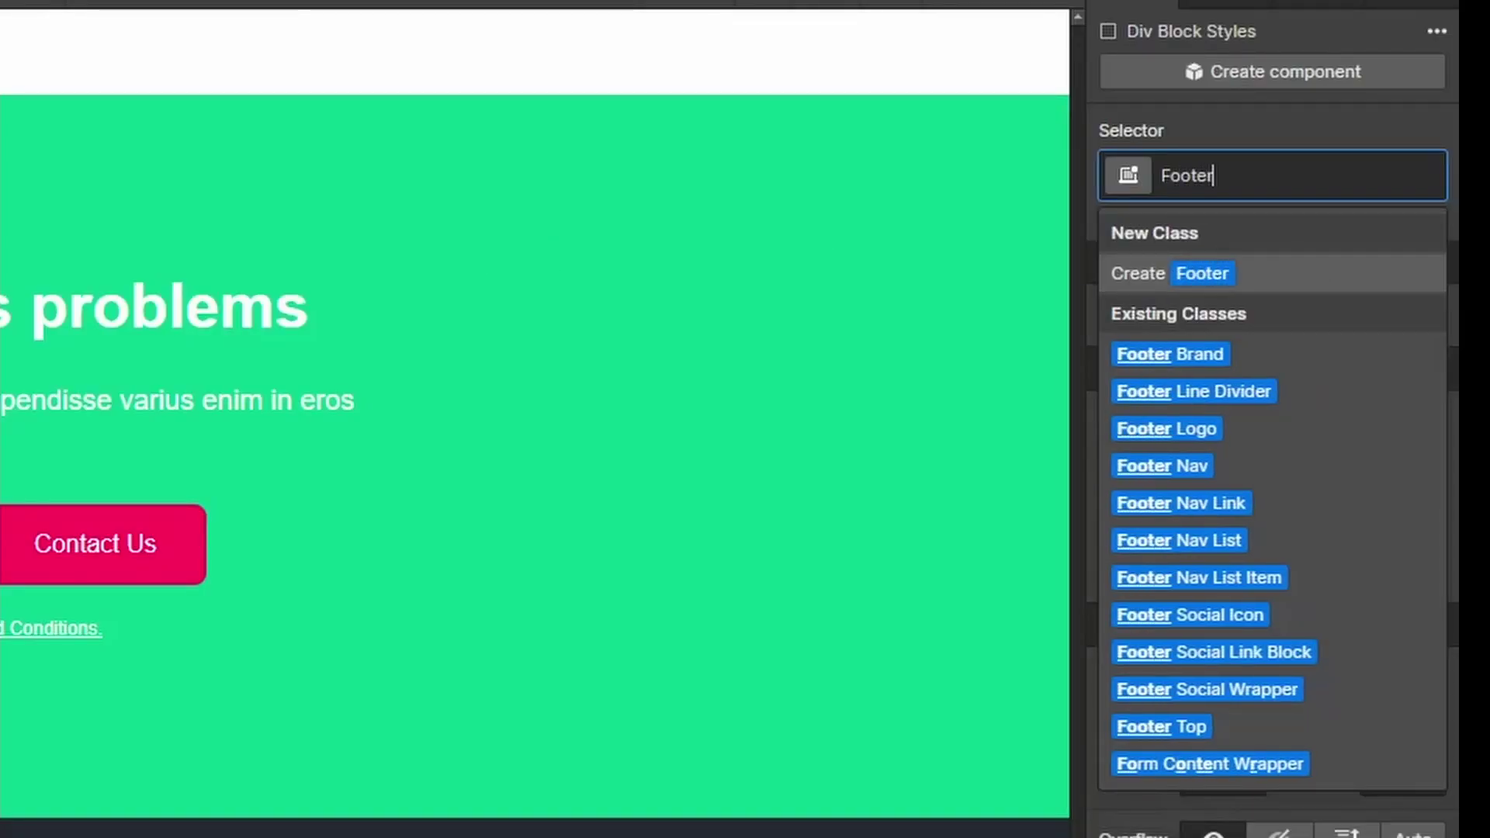
type(" Bottom")
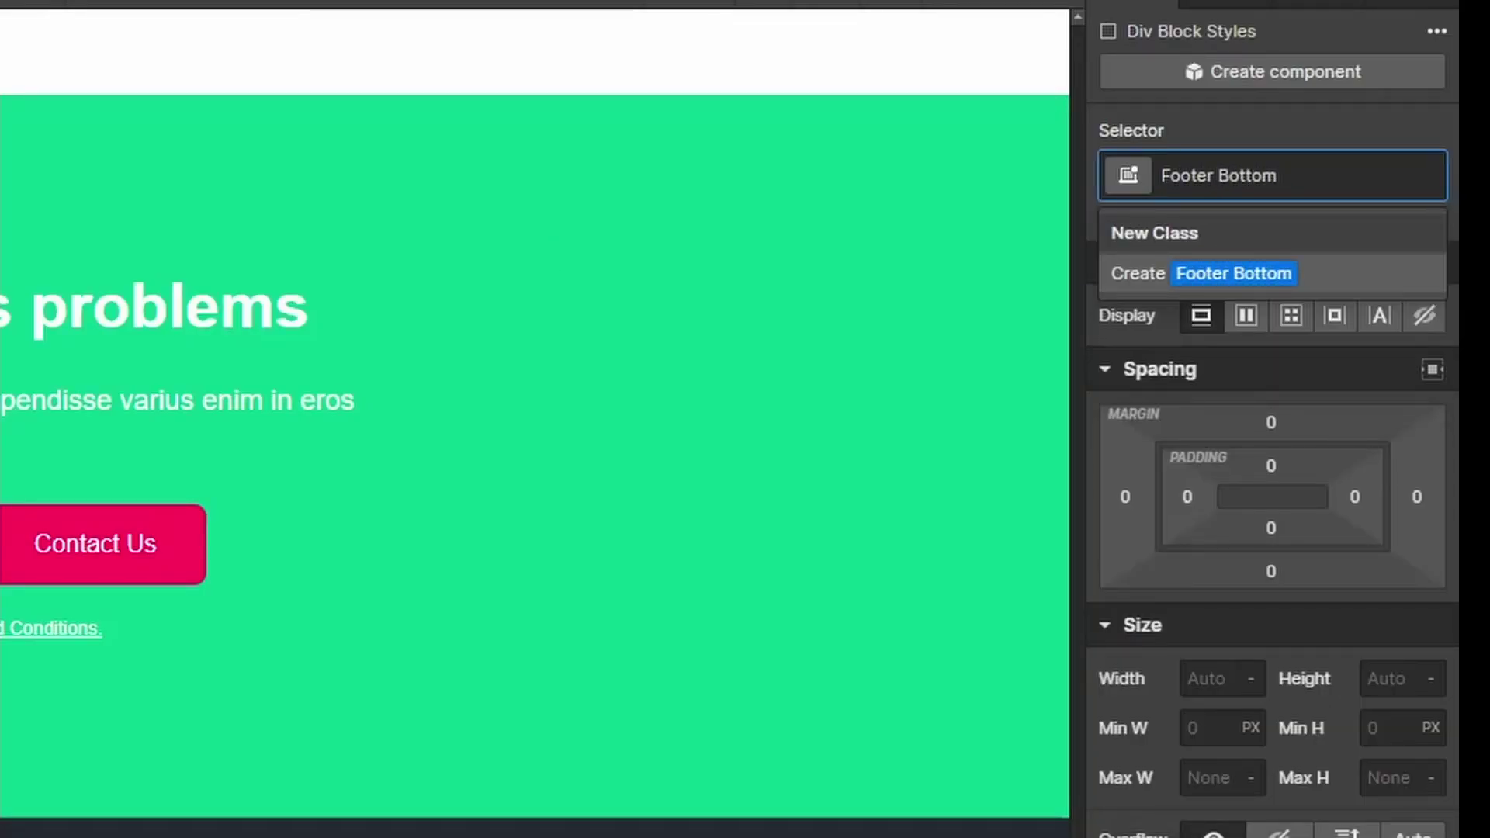
key("Return")
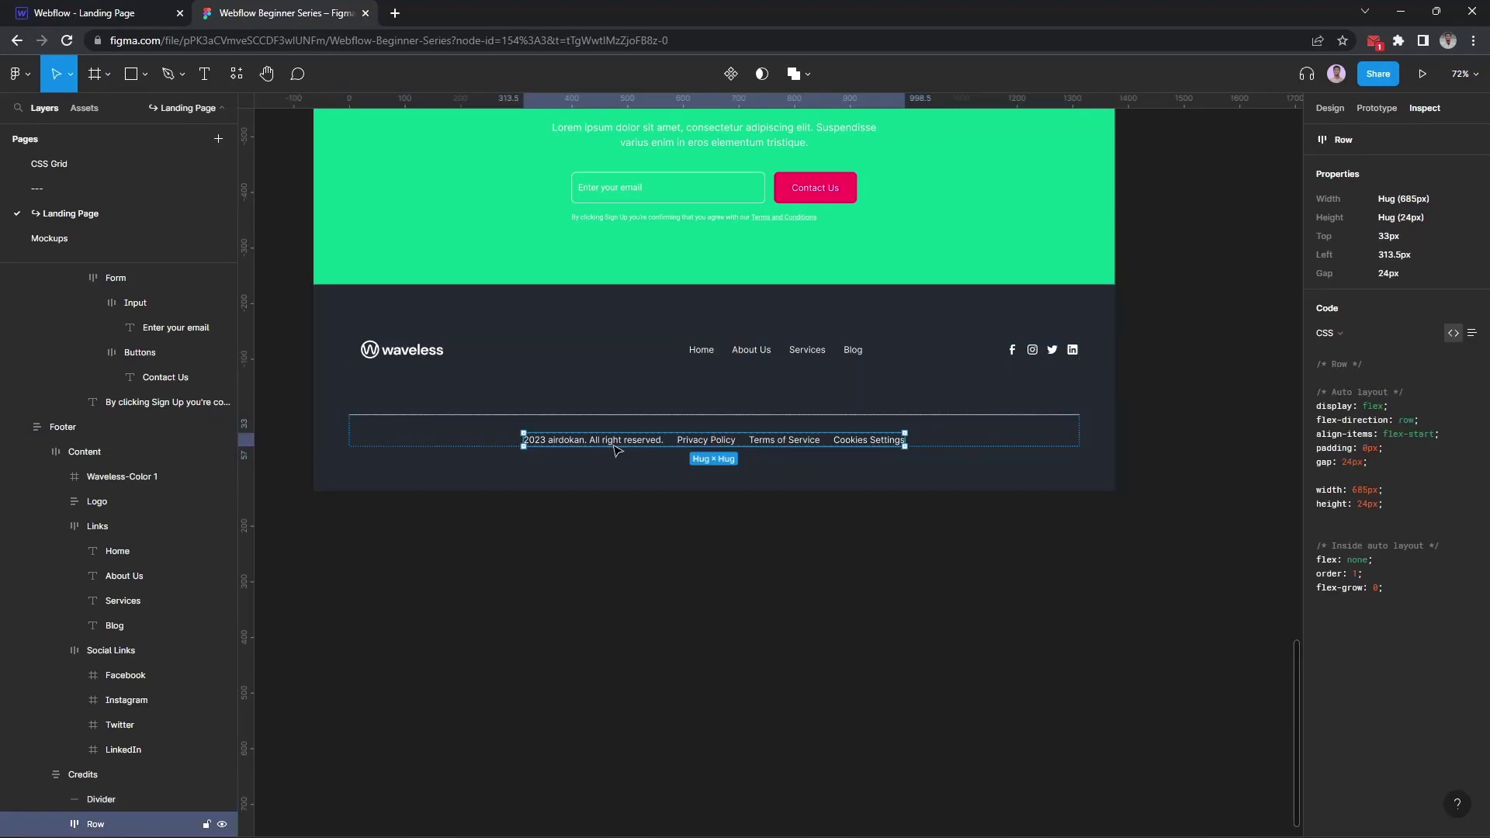
Measure the copyright row spacing in the Figma design, then return to Webflow
key("alt")
left_click(84, 13)
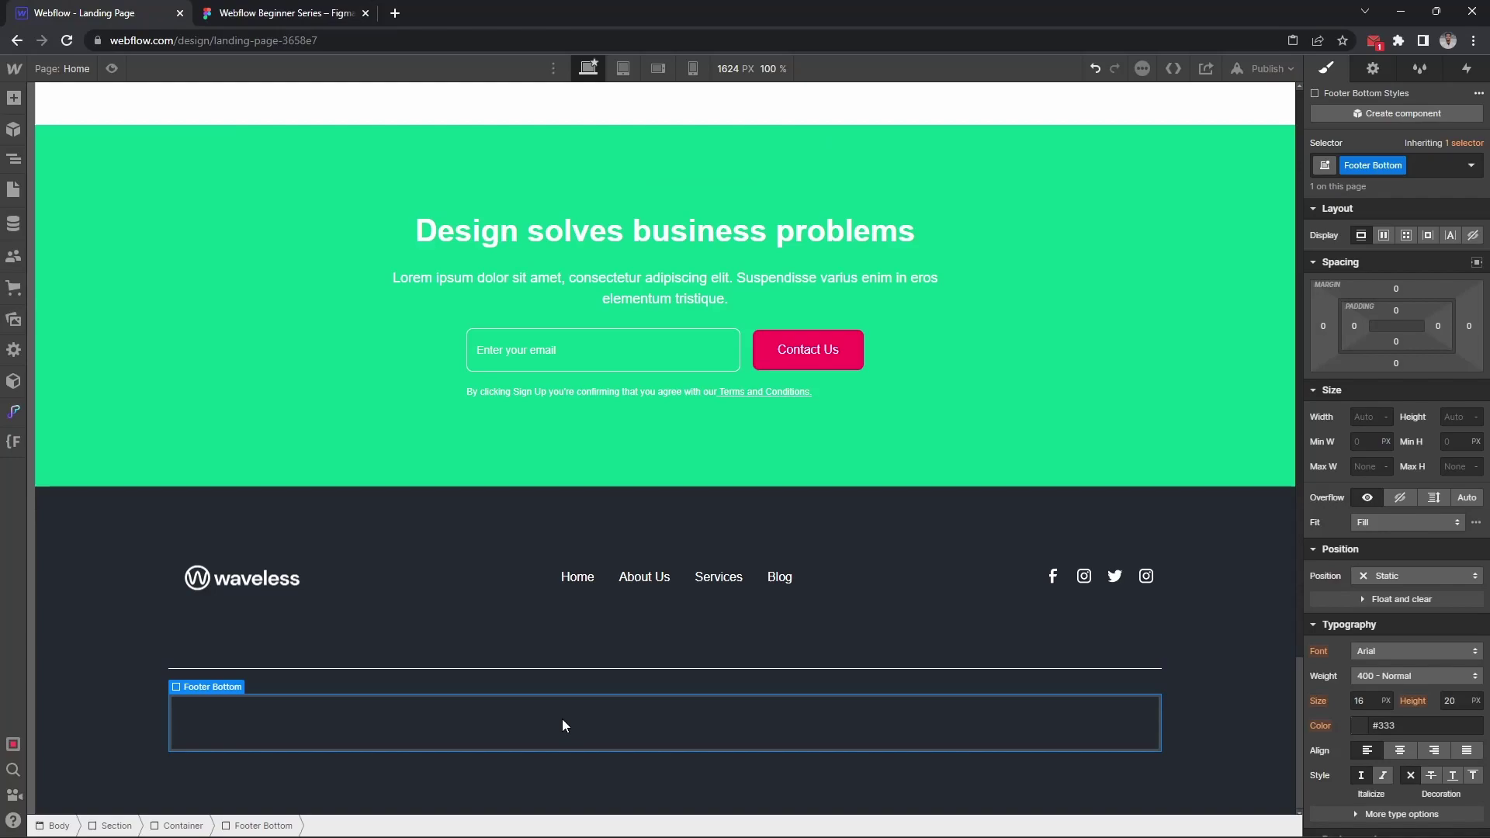
key("ctrl+k")
type("text")
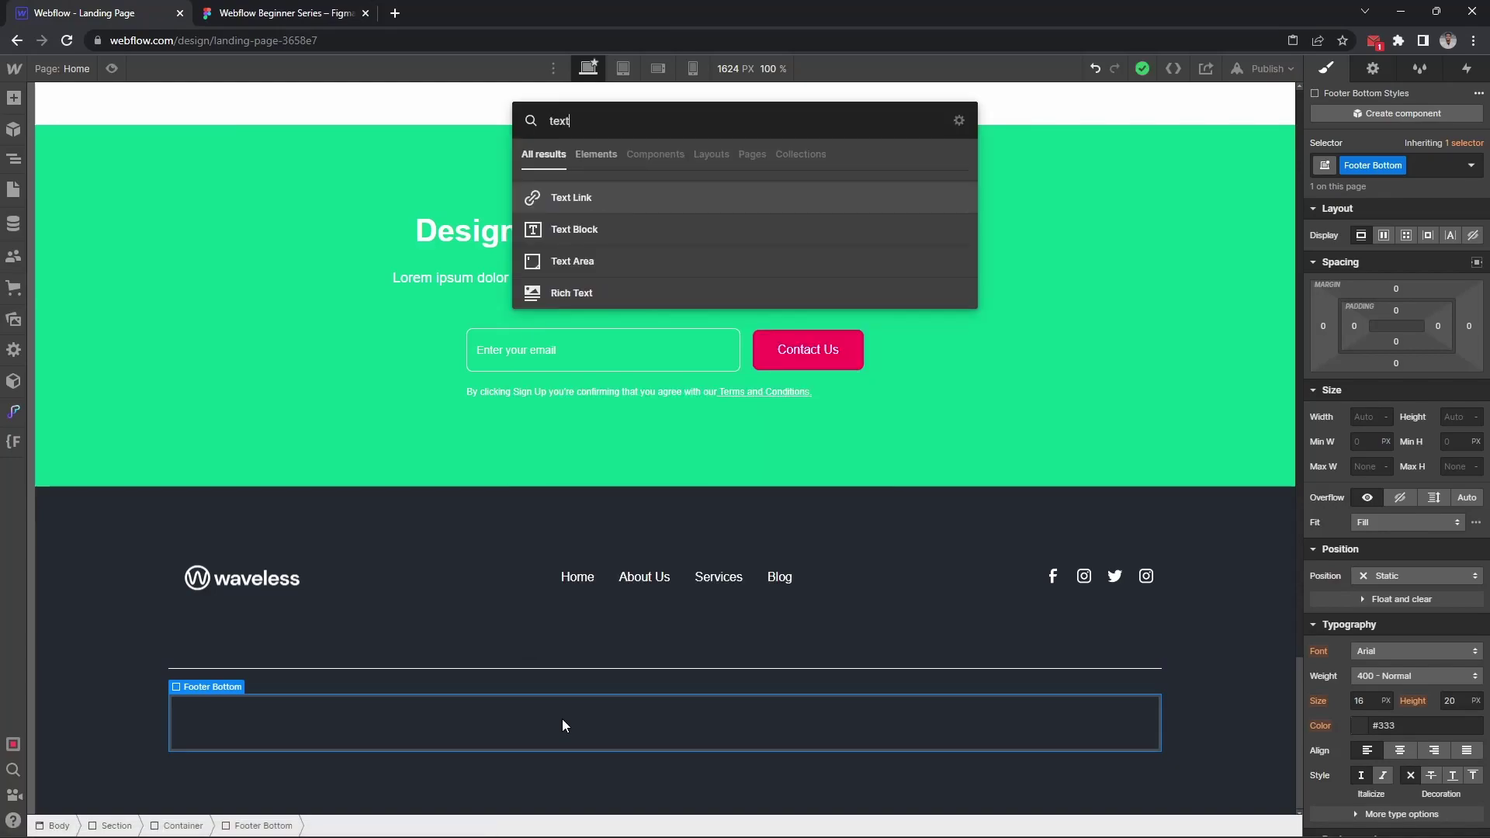
Add a Text Block inside Footer Bottom reading '2023 airdokan. All right reserved.', copied from Figma
key("Down")
key("Return")
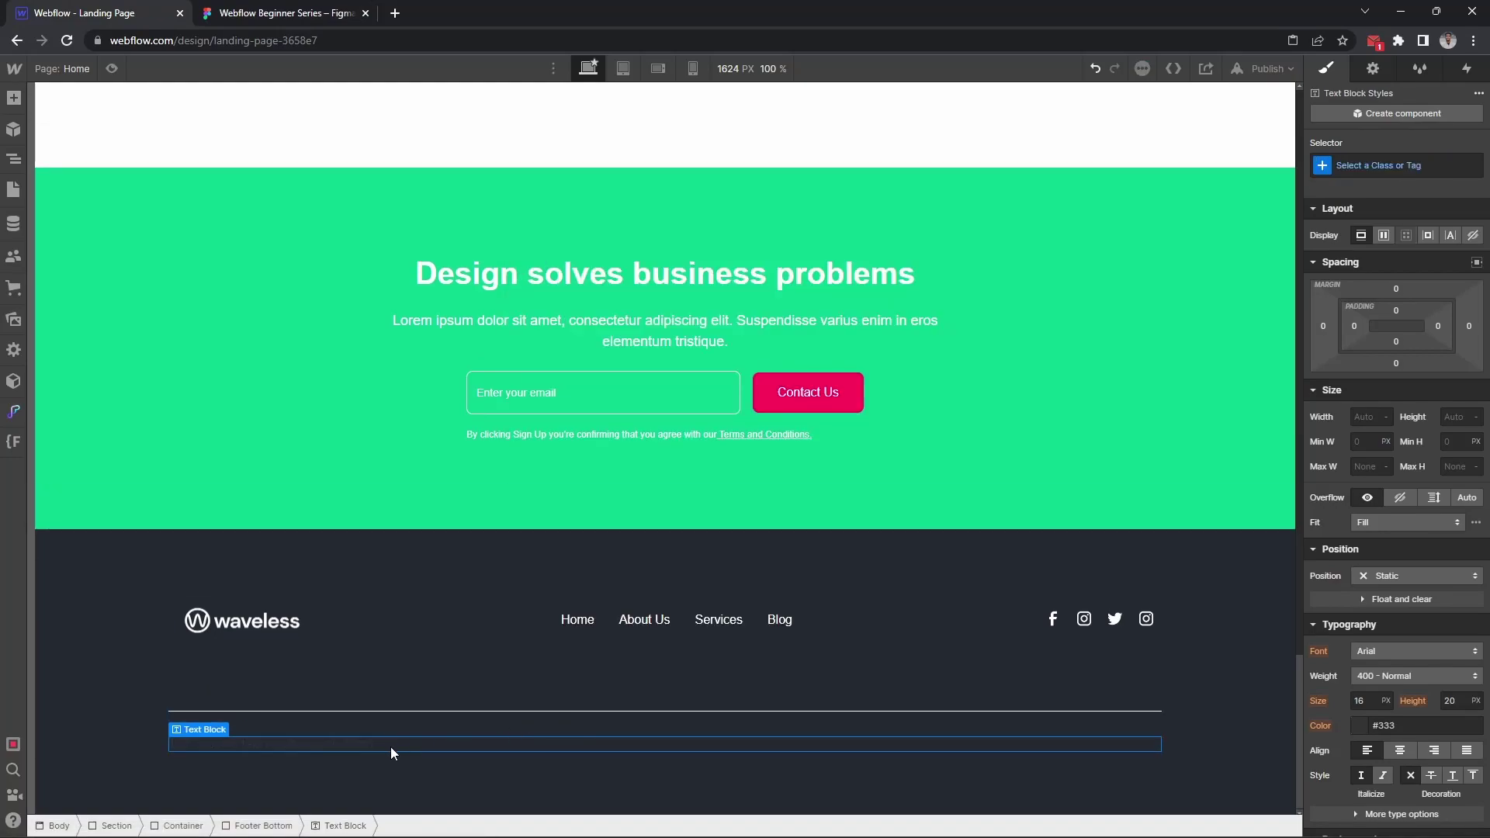
left_click(233, 13)
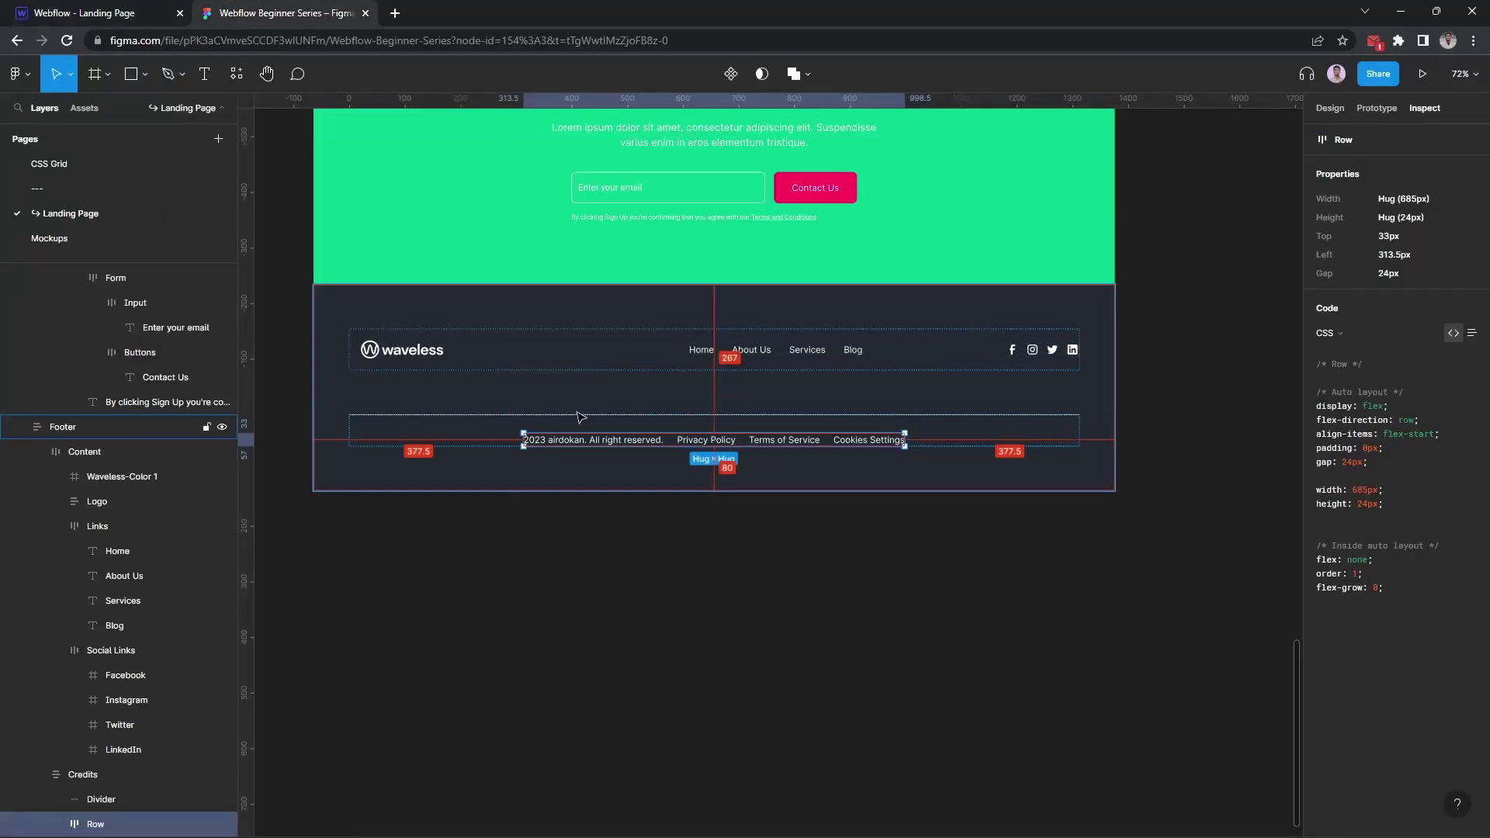
double_click(582, 440)
left_click(125, 13)
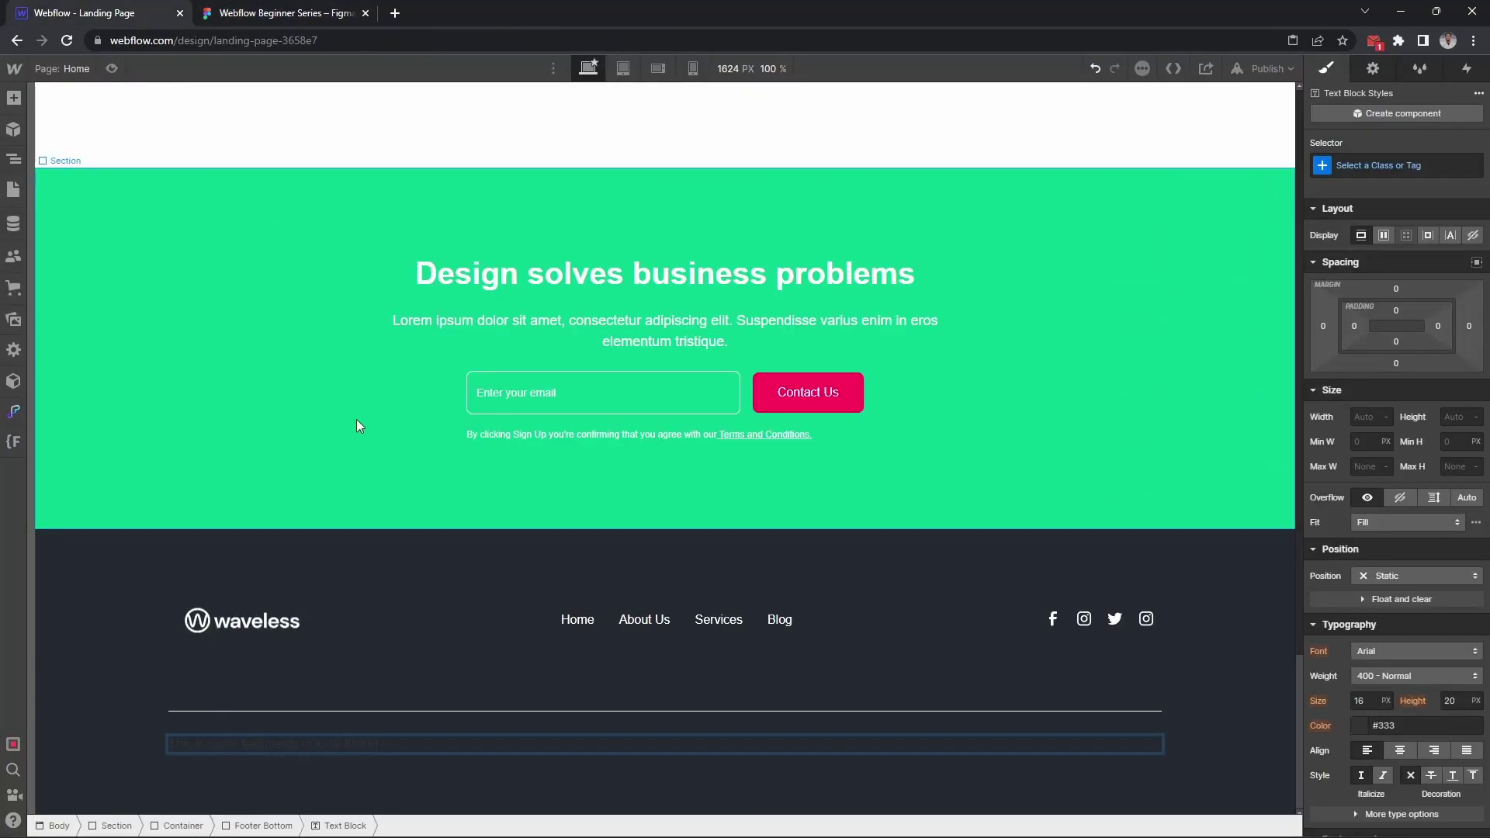
double_click(294, 745)
key("ctrl+v")
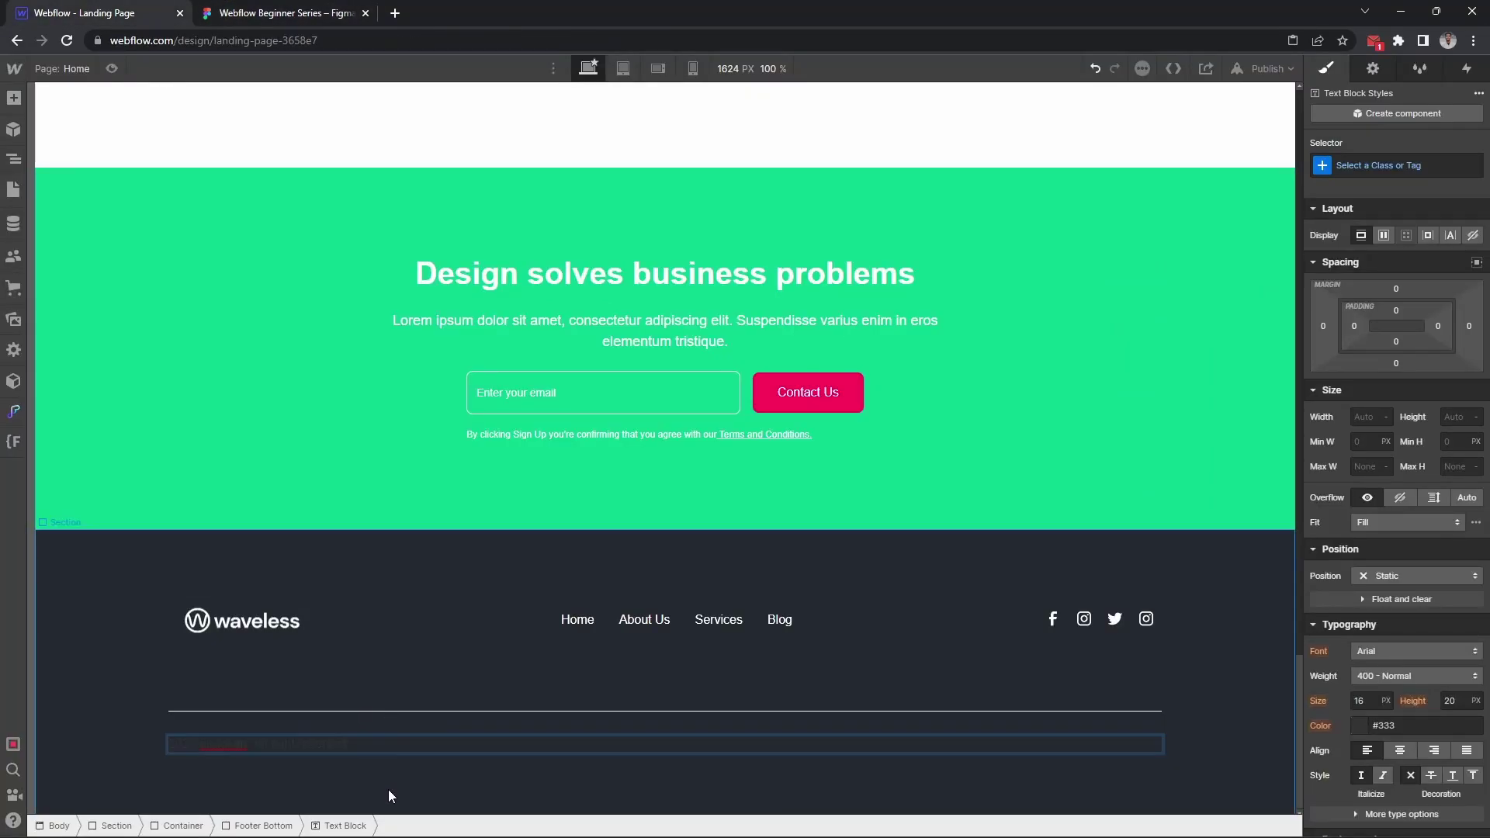
Set the Footer Bottom typography colour to white, then check the footer links in Figma
left_click(263, 826)
scroll(1396, 465, "down", 5)
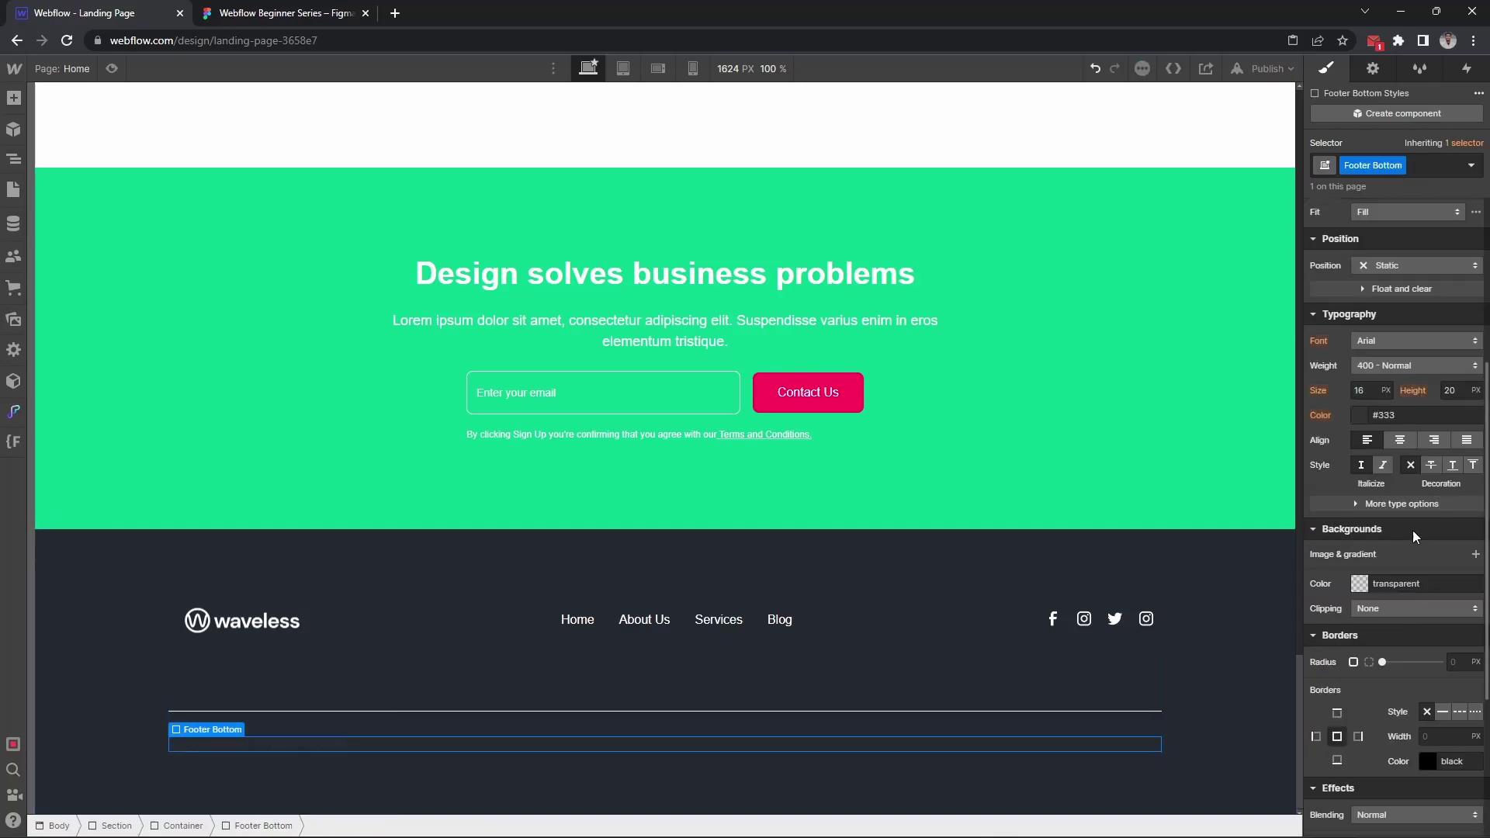
left_click(1362, 416)
left_click(1406, 684)
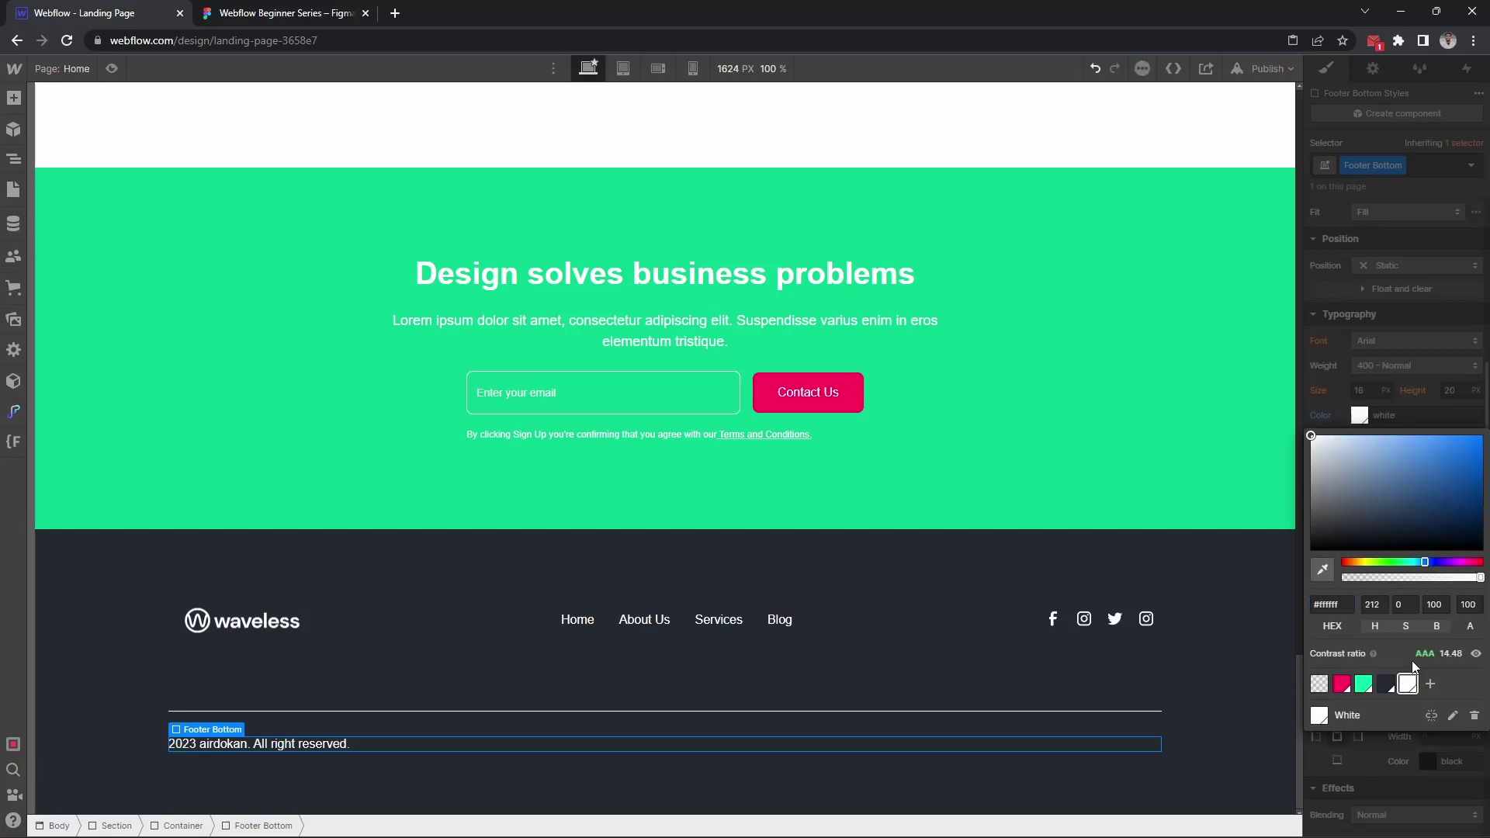
left_click(1376, 371)
left_click(334, 741)
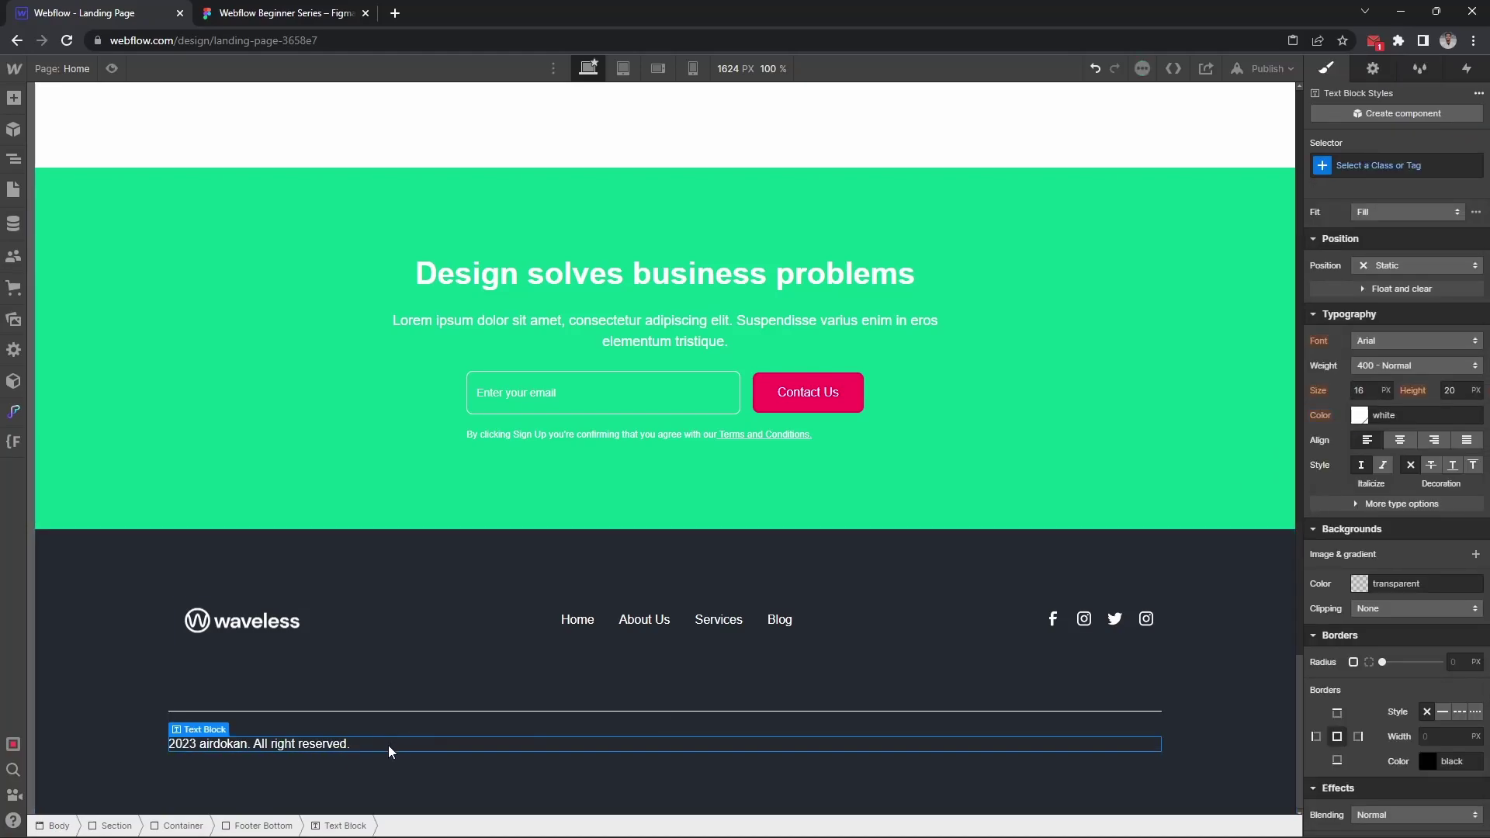
key("ctrl+Tab")
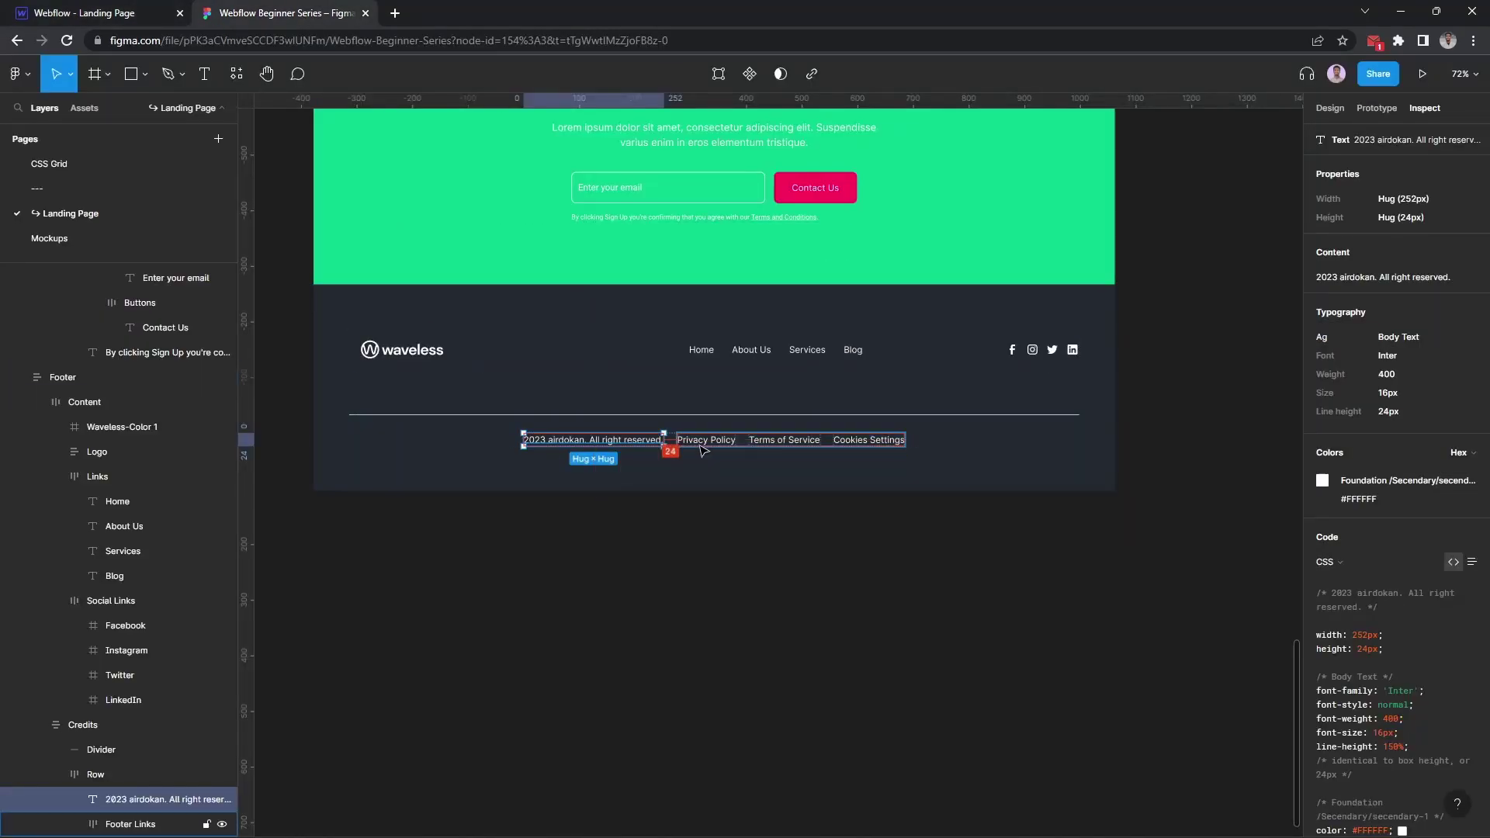
left_click(709, 450)
Insert a Div Block after the copyright text and class it Footer Bottom Link Wrapper
key("ctrl+Tab")
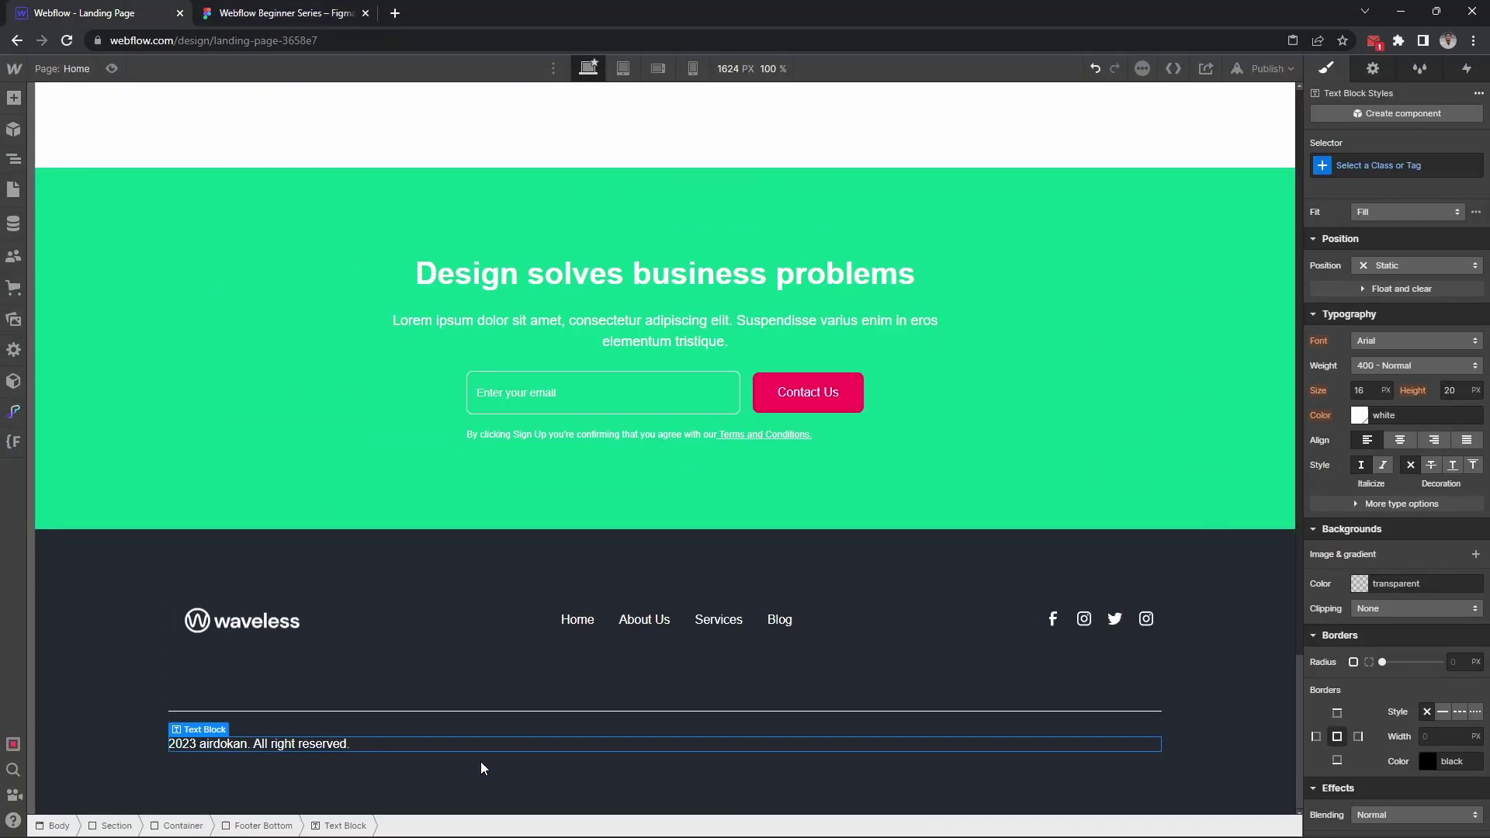
key("ctrl+e")
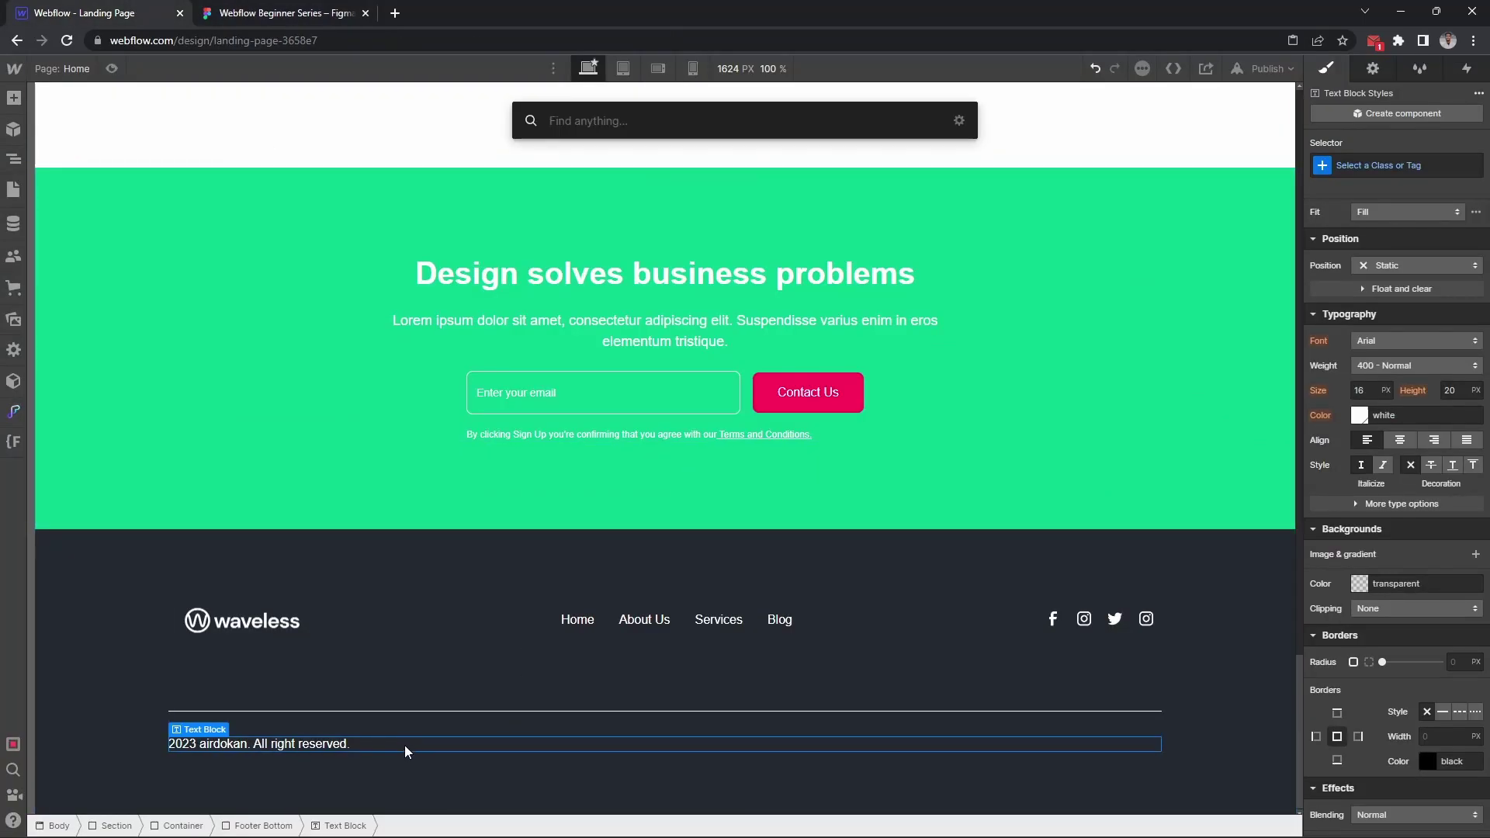
type("div")
key("Return")
key("ctrl+Return")
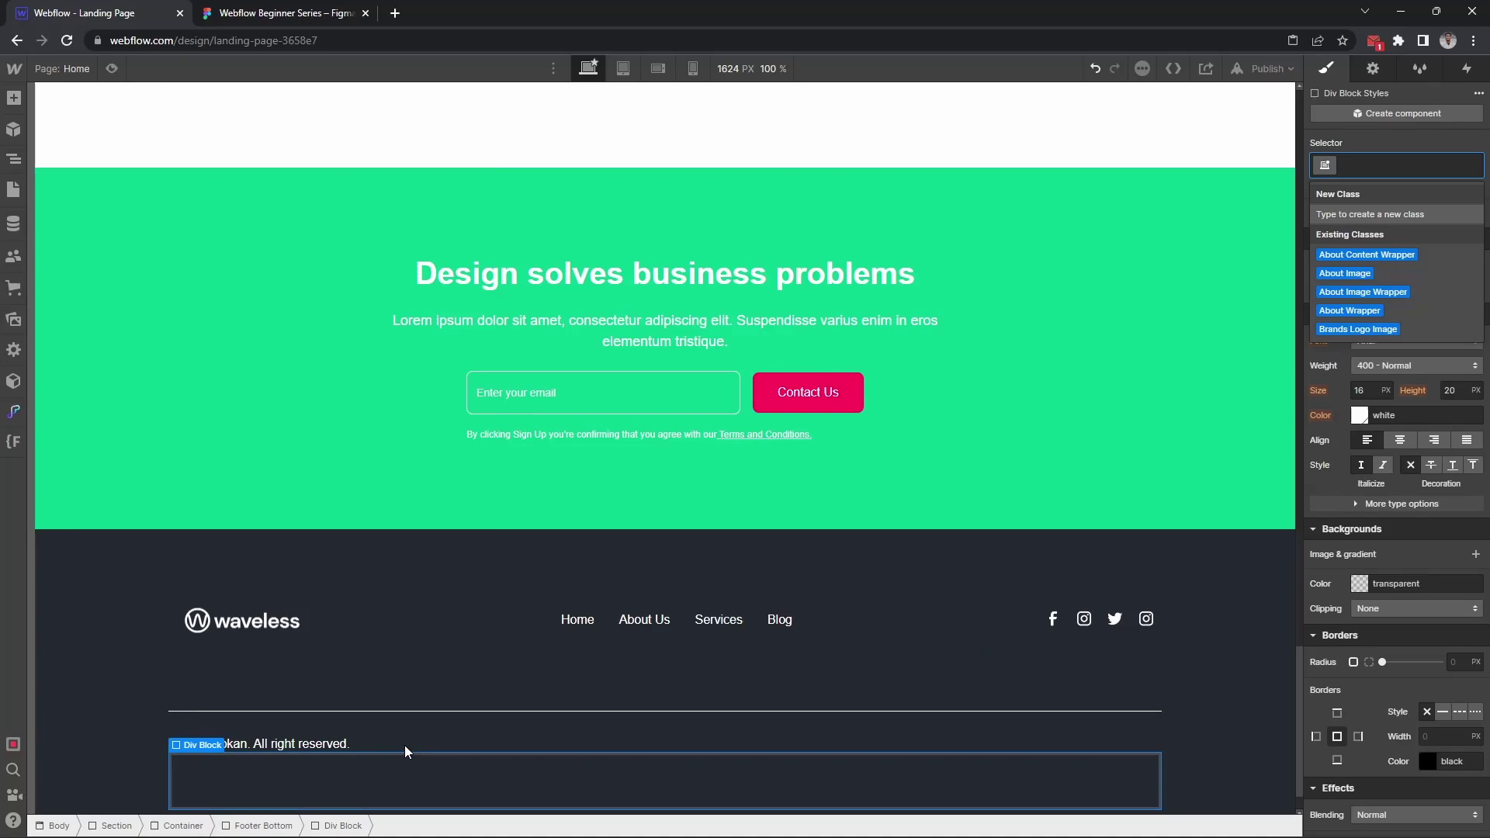
type("Footer B")
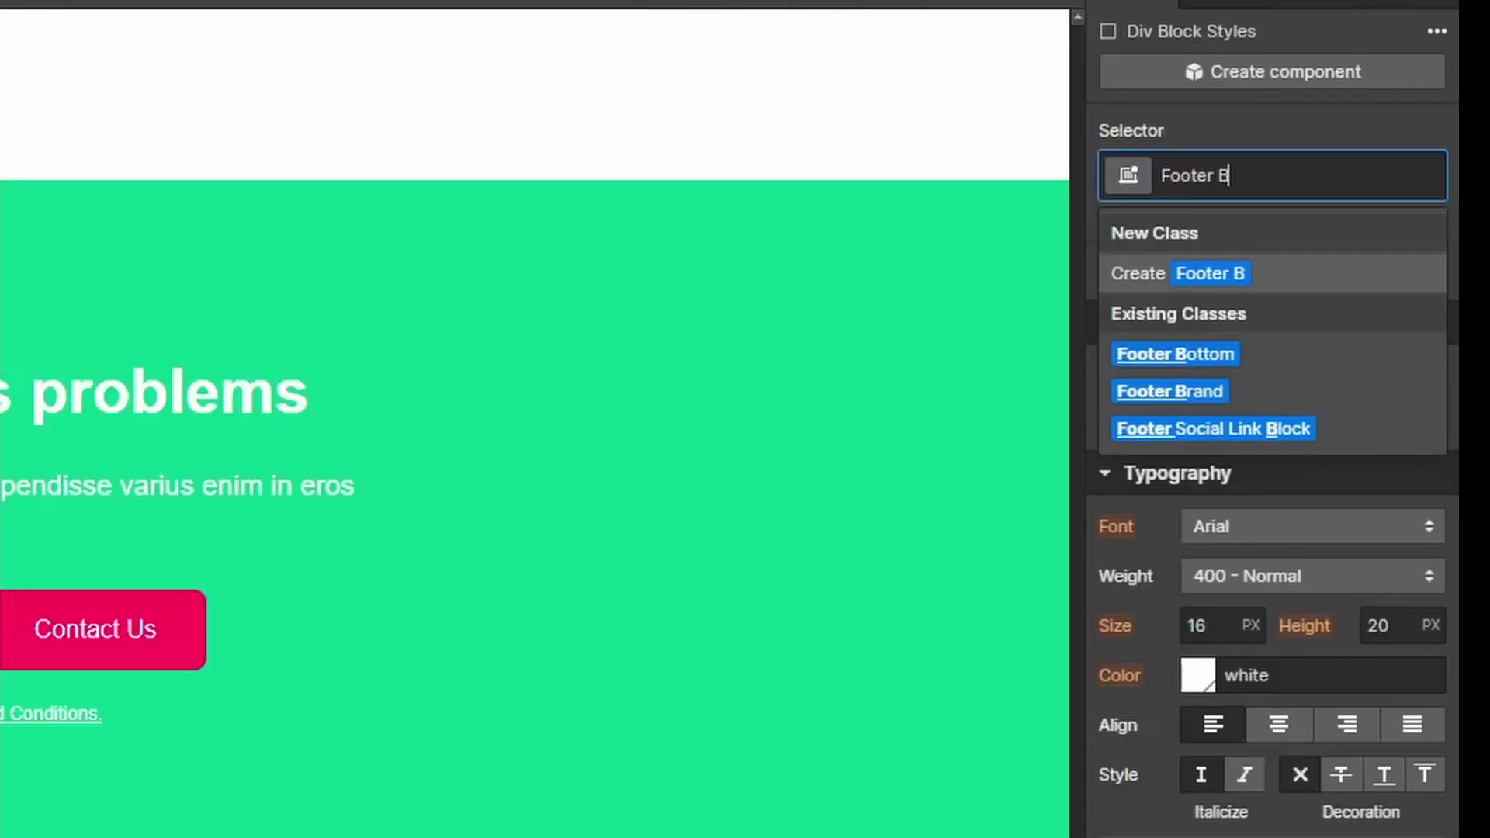
type("ottom Link ")
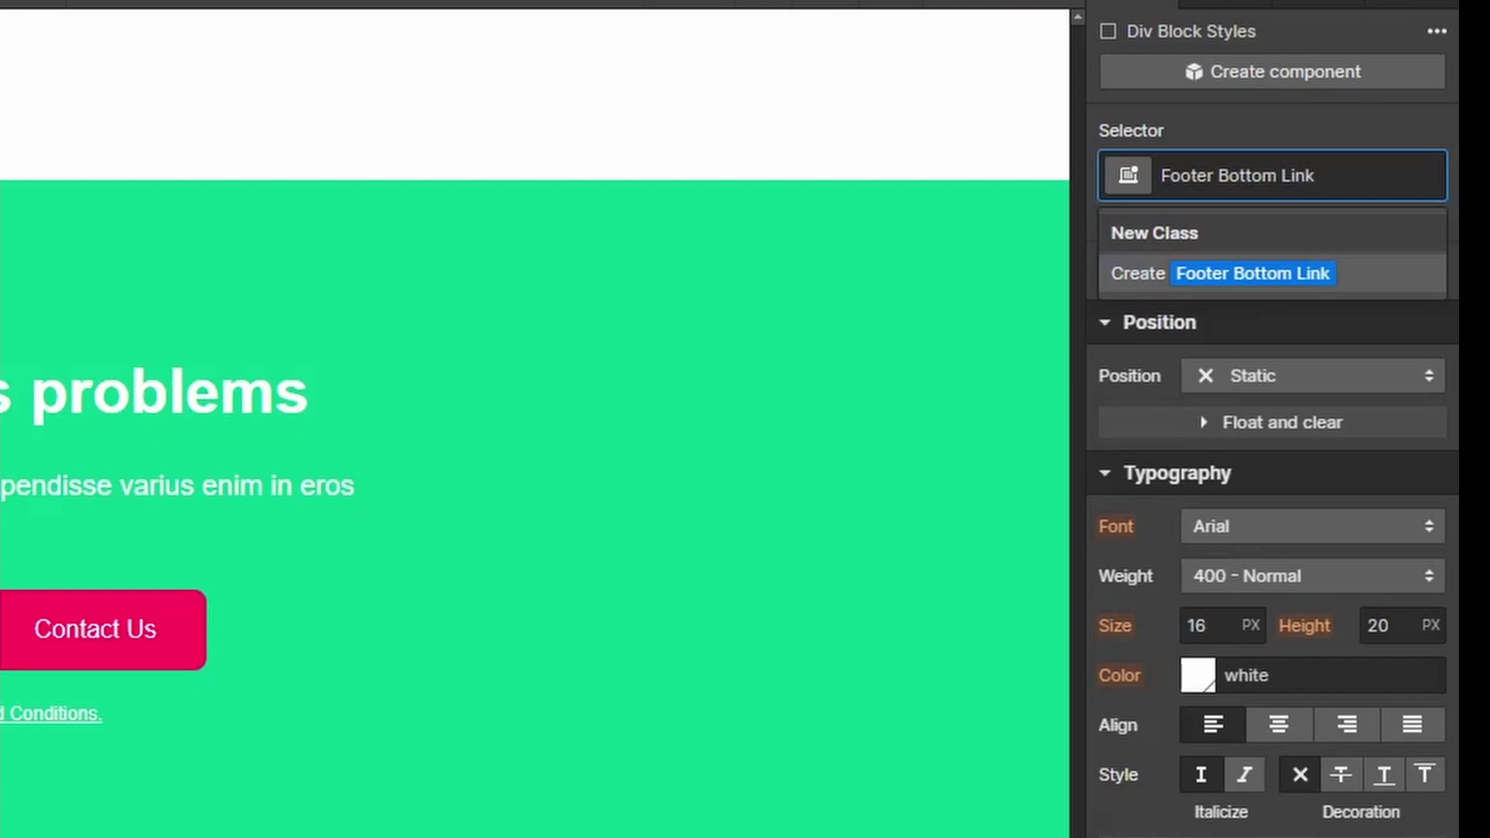
type("Wrapper")
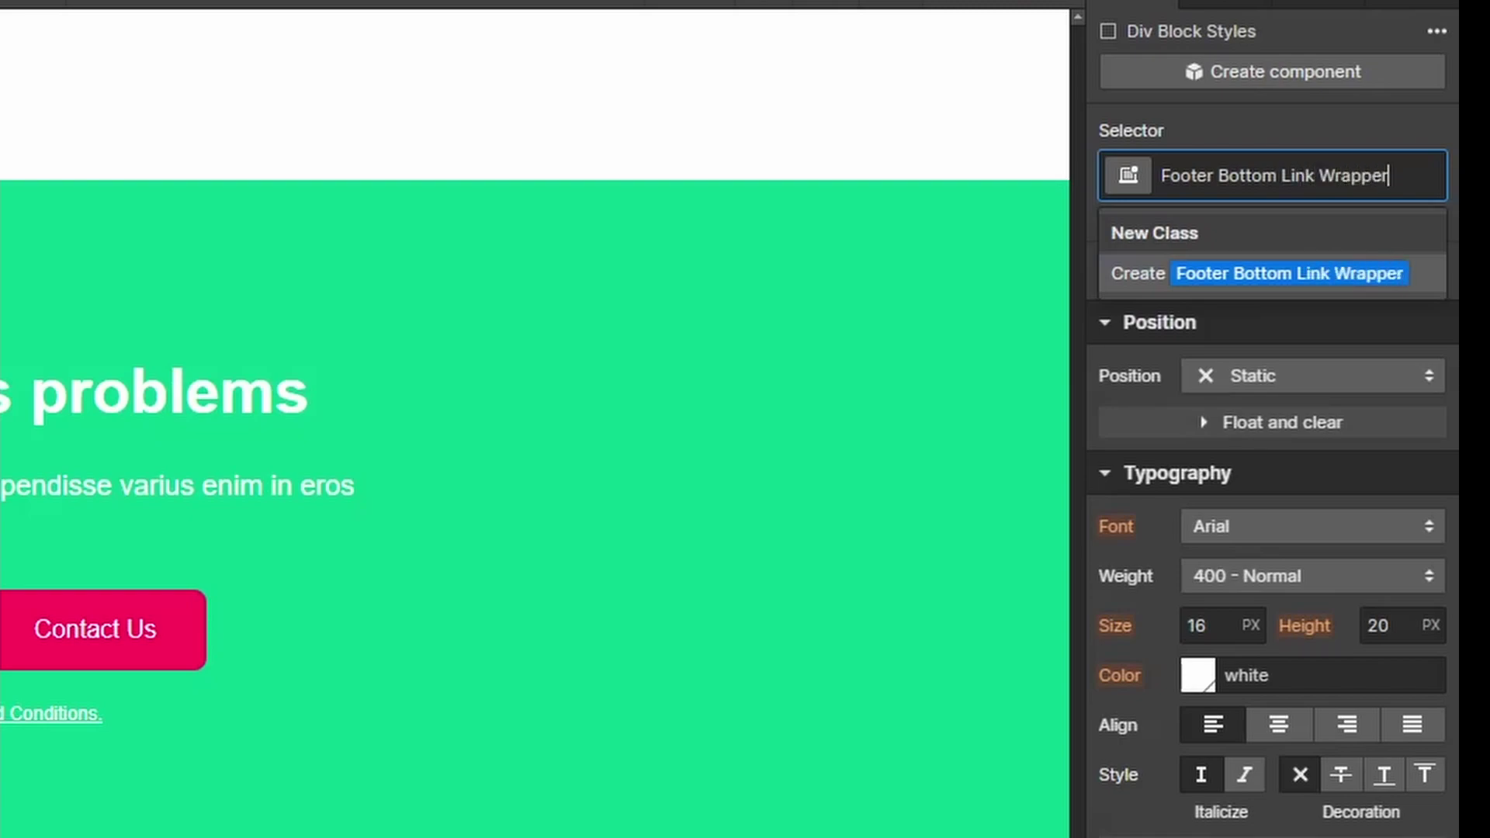
key("Return")
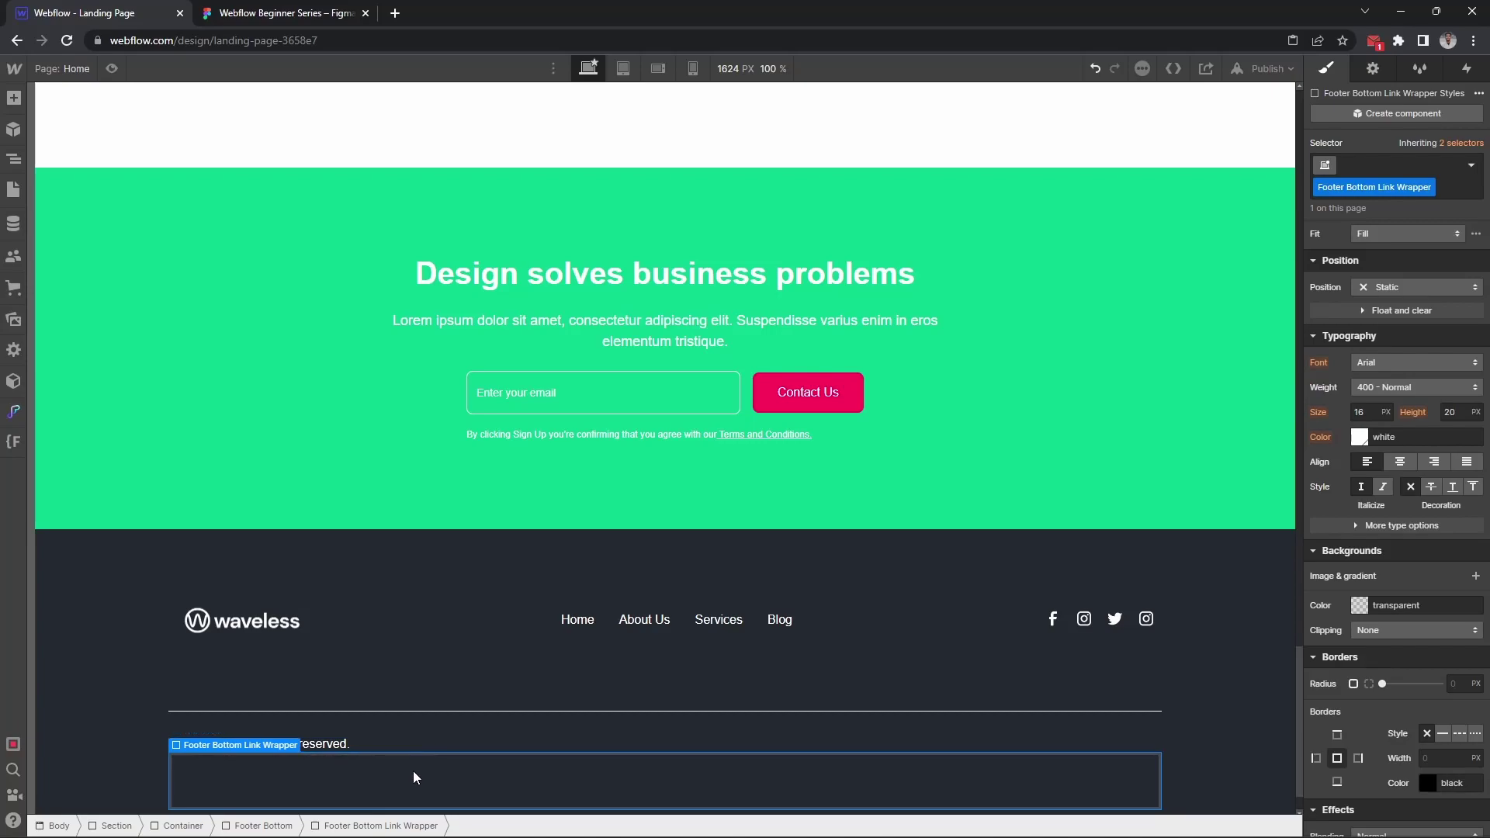
key("ctrl+e")
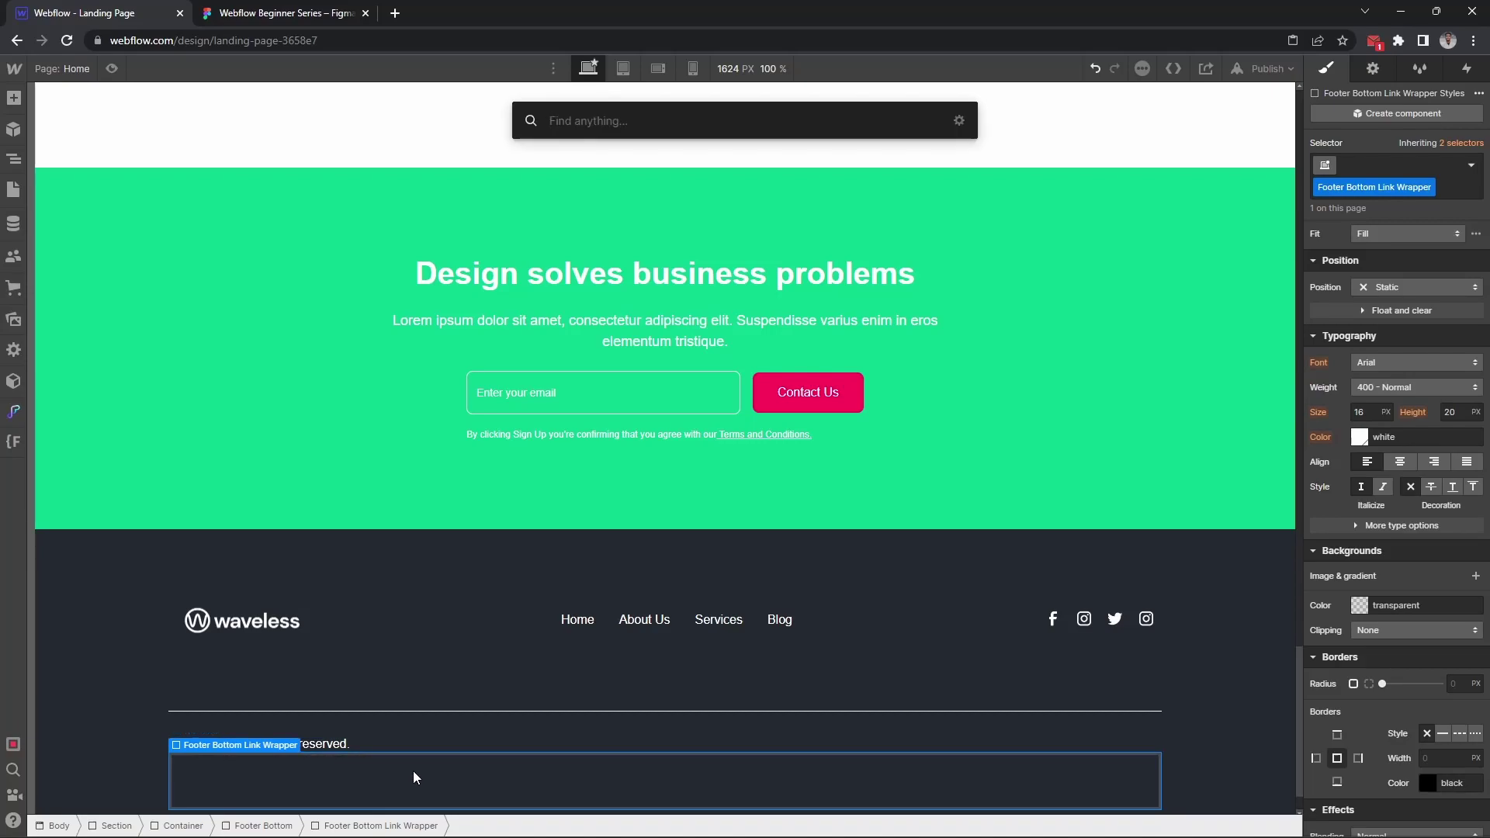
Copy the top Footer Nav List into the empty link wrapper
left_click(609, 623)
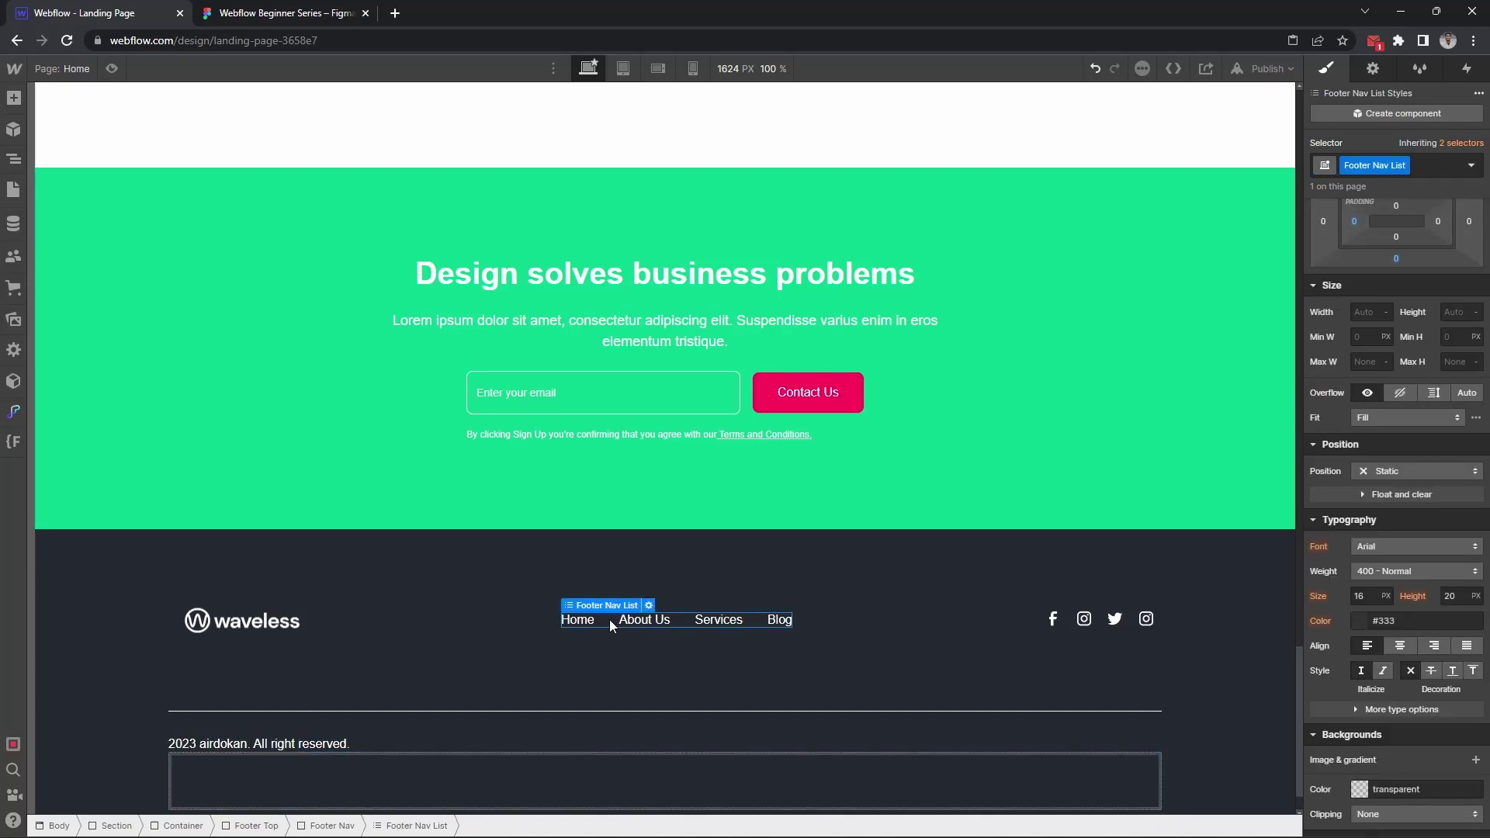
key("ctrl+c")
left_click(496, 781)
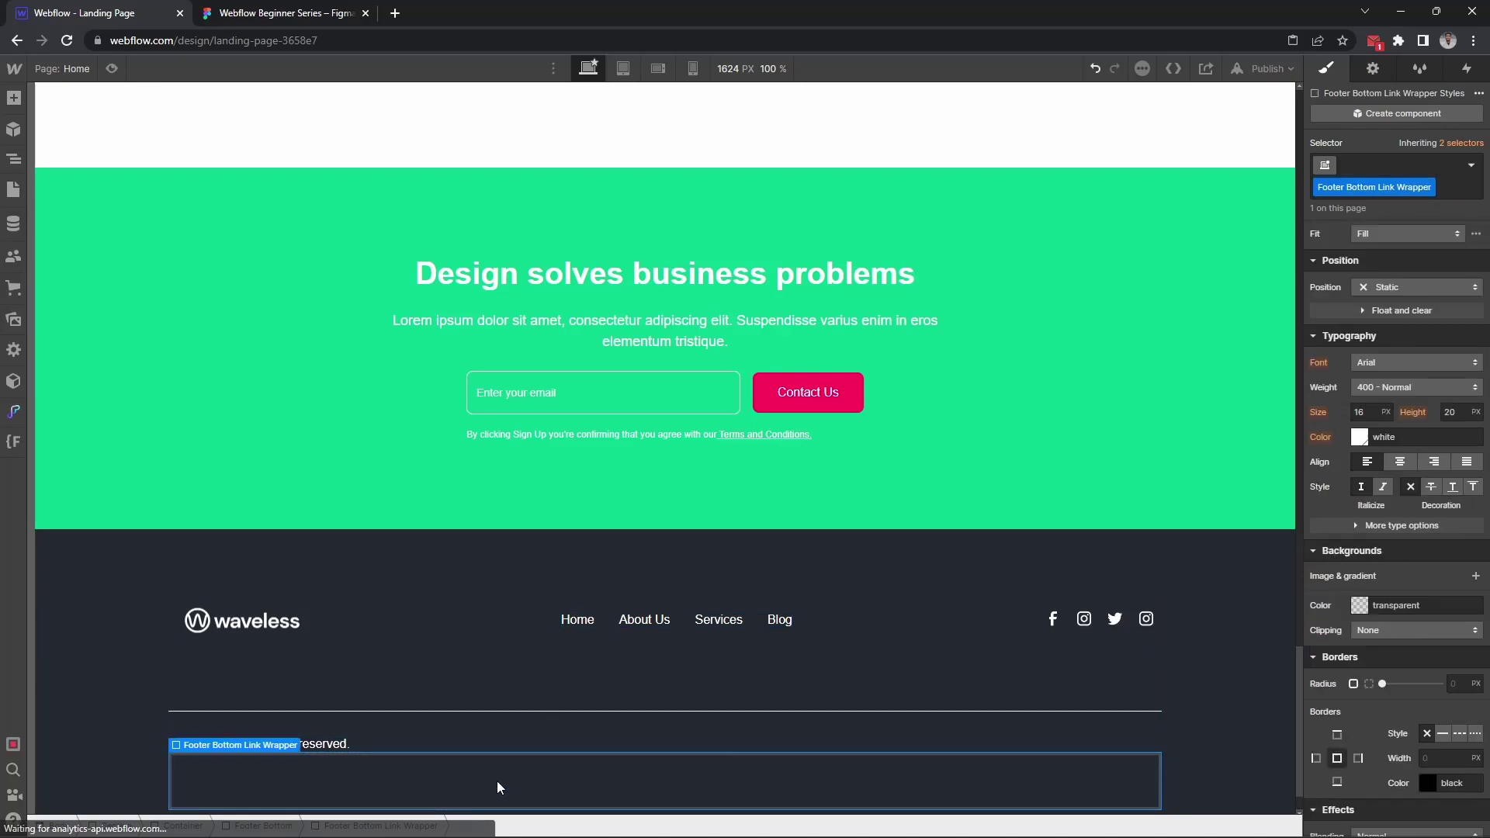
key("ctrl+v")
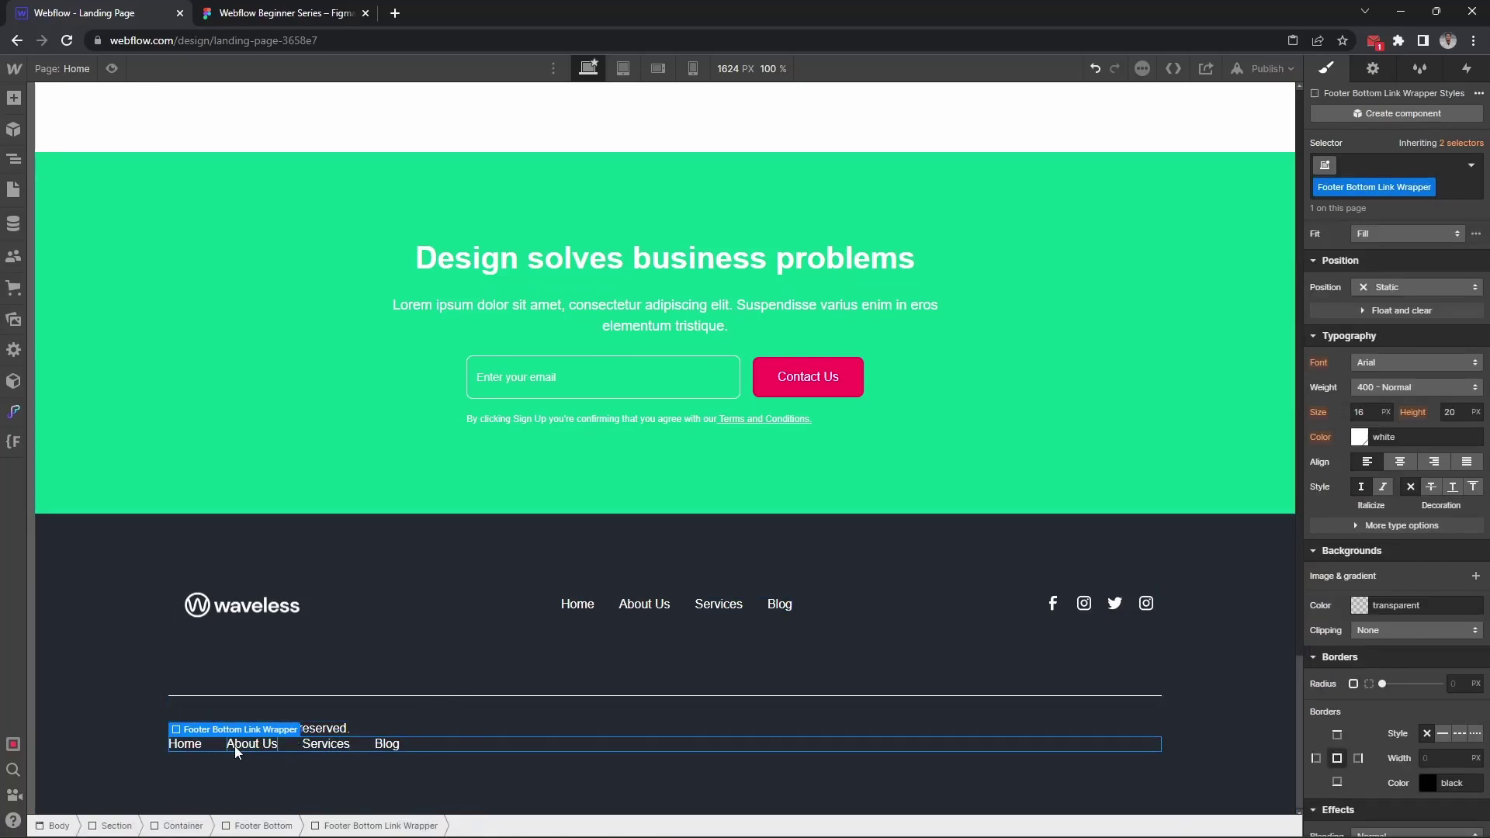
Rename the first copied link from Home to 'Privacy Policy', using the Figma text
left_click(233, 13)
left_click(698, 441)
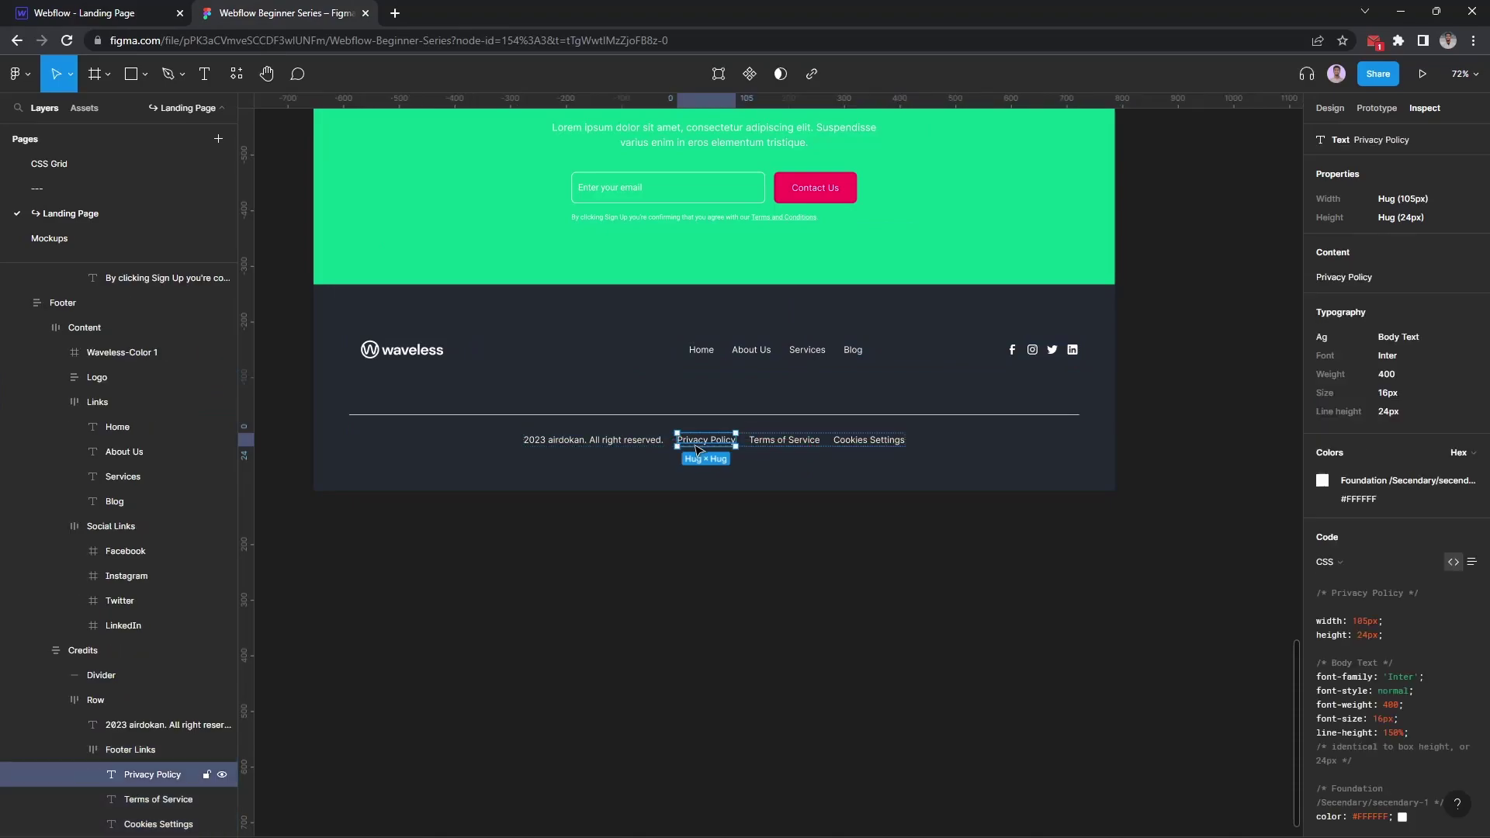
key("ctrl+Tab")
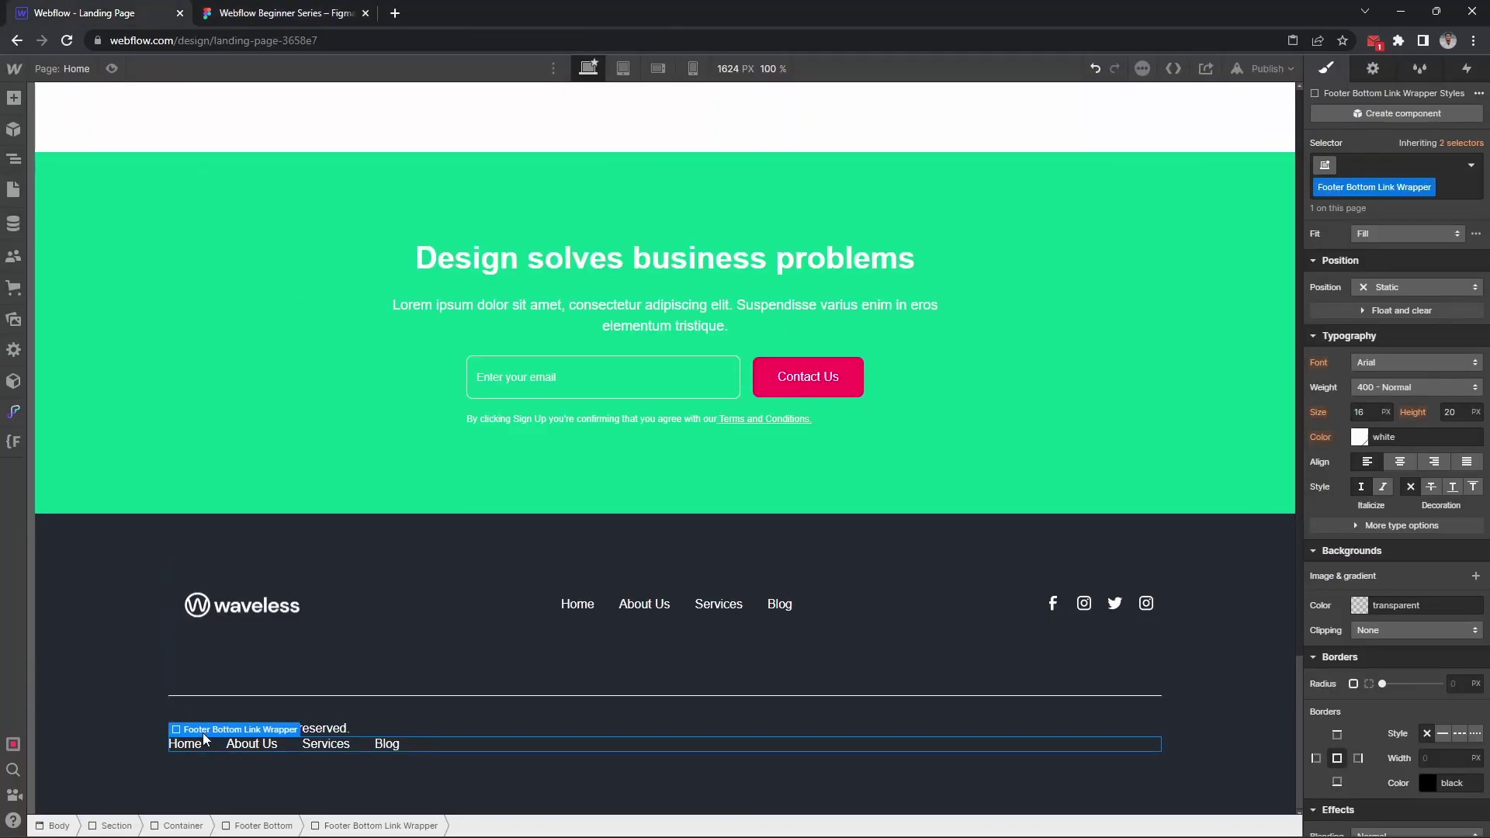
left_click(191, 746)
double_click(192, 746)
key("ctrl+v")
Rename the next link to 'Terms of Service' and delete the About Us link
left_click(296, 744)
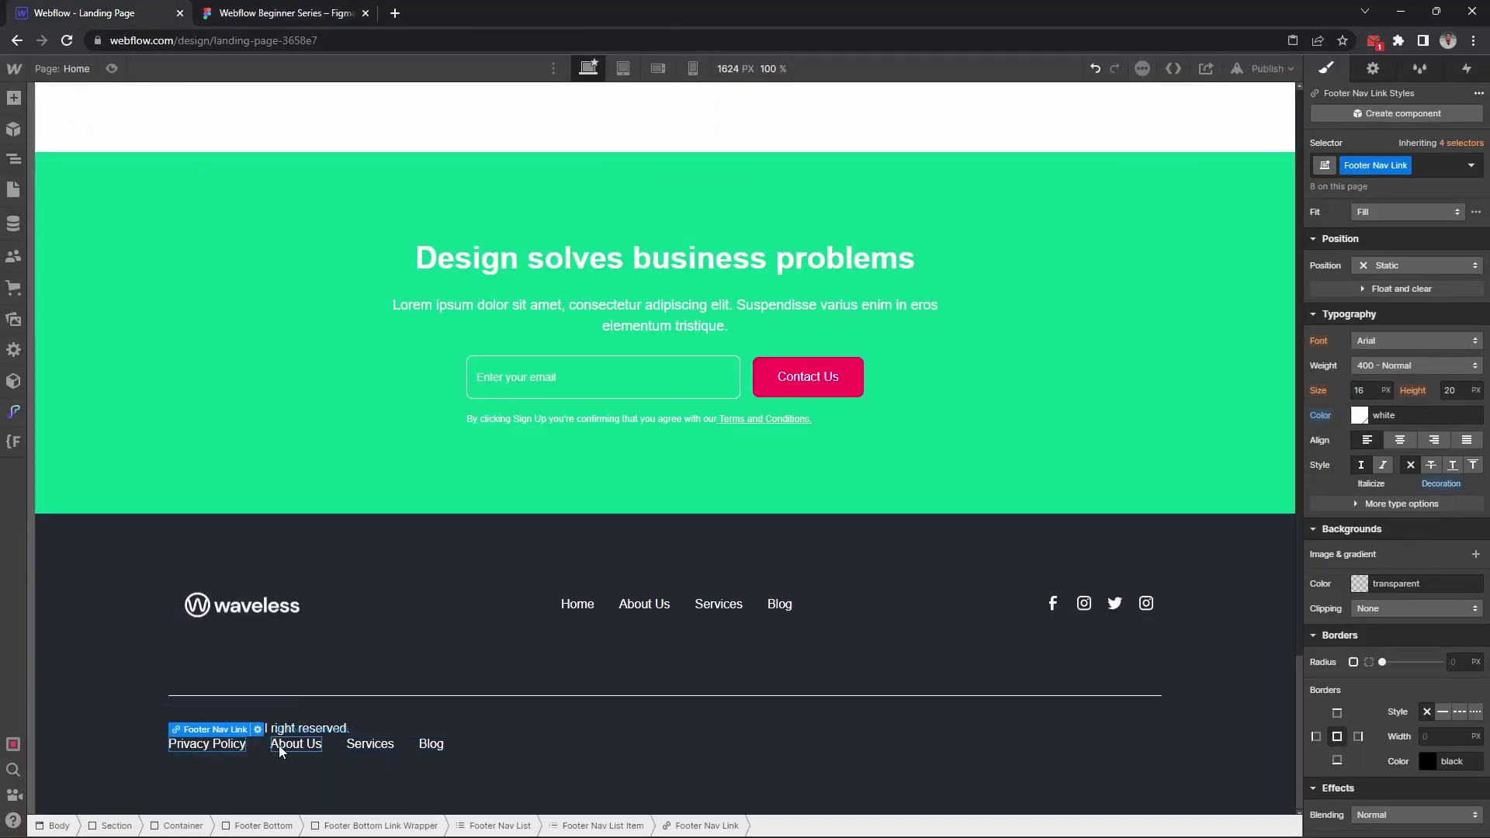
left_click(246, 13)
left_click(775, 441)
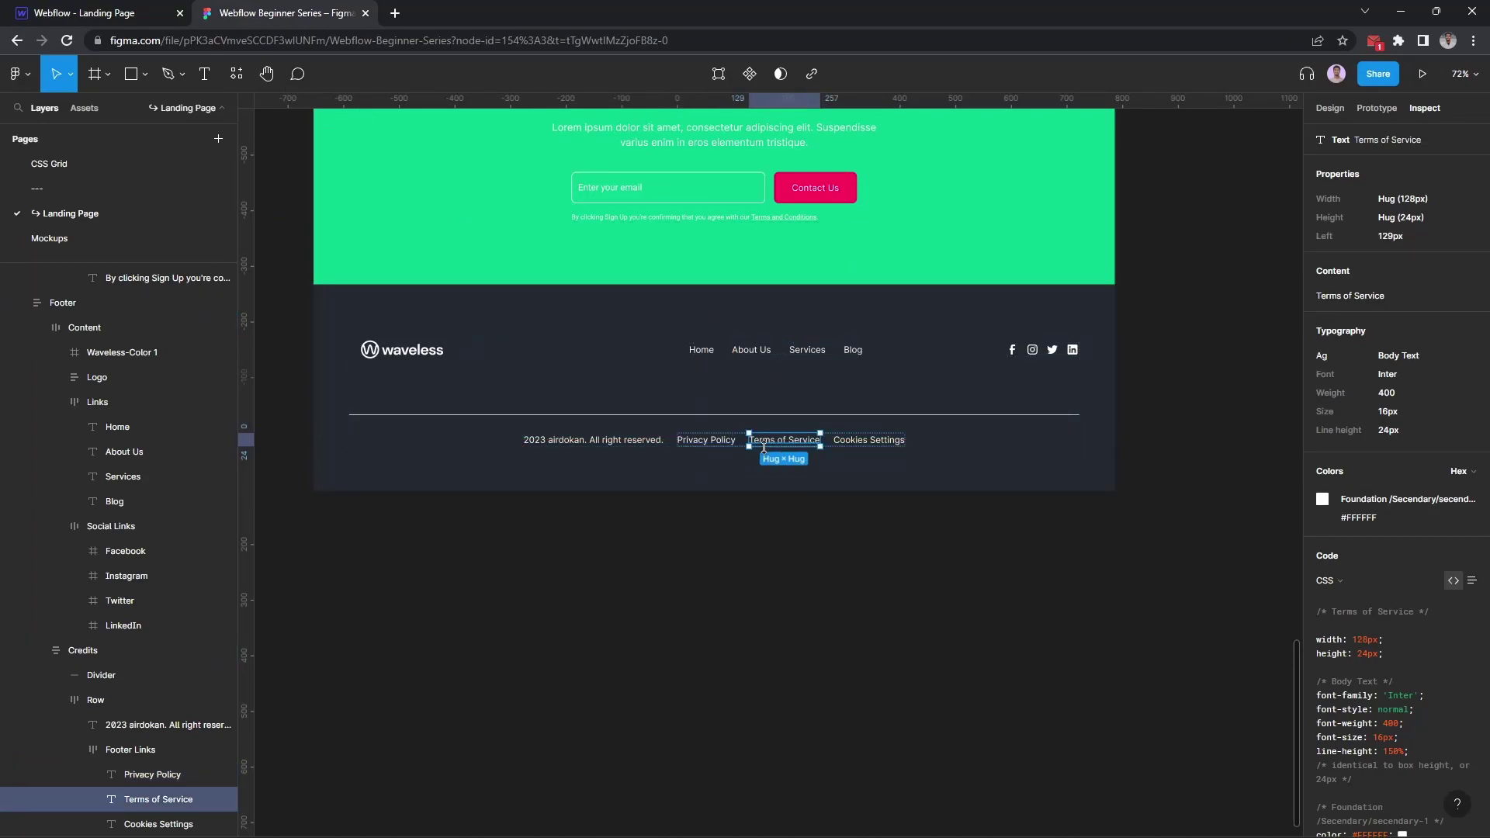
key("ctrl+Tab")
double_click(396, 745)
key("ctrl+v")
left_click(295, 744)
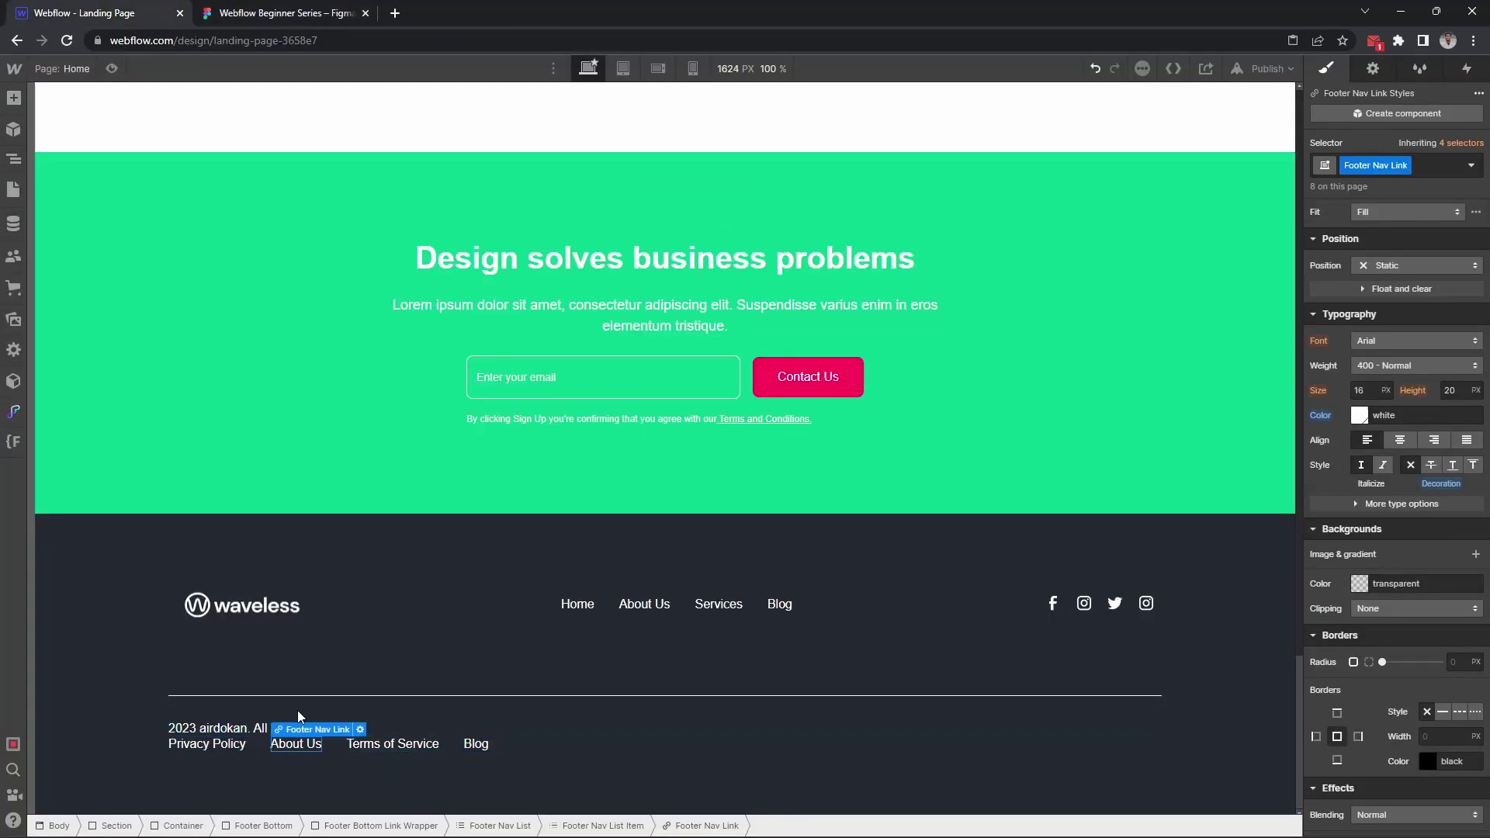
key("Delete")
Rename the last link from Blog to 'Cookies Settings'
key("ctrl+Tab")
left_click(873, 440)
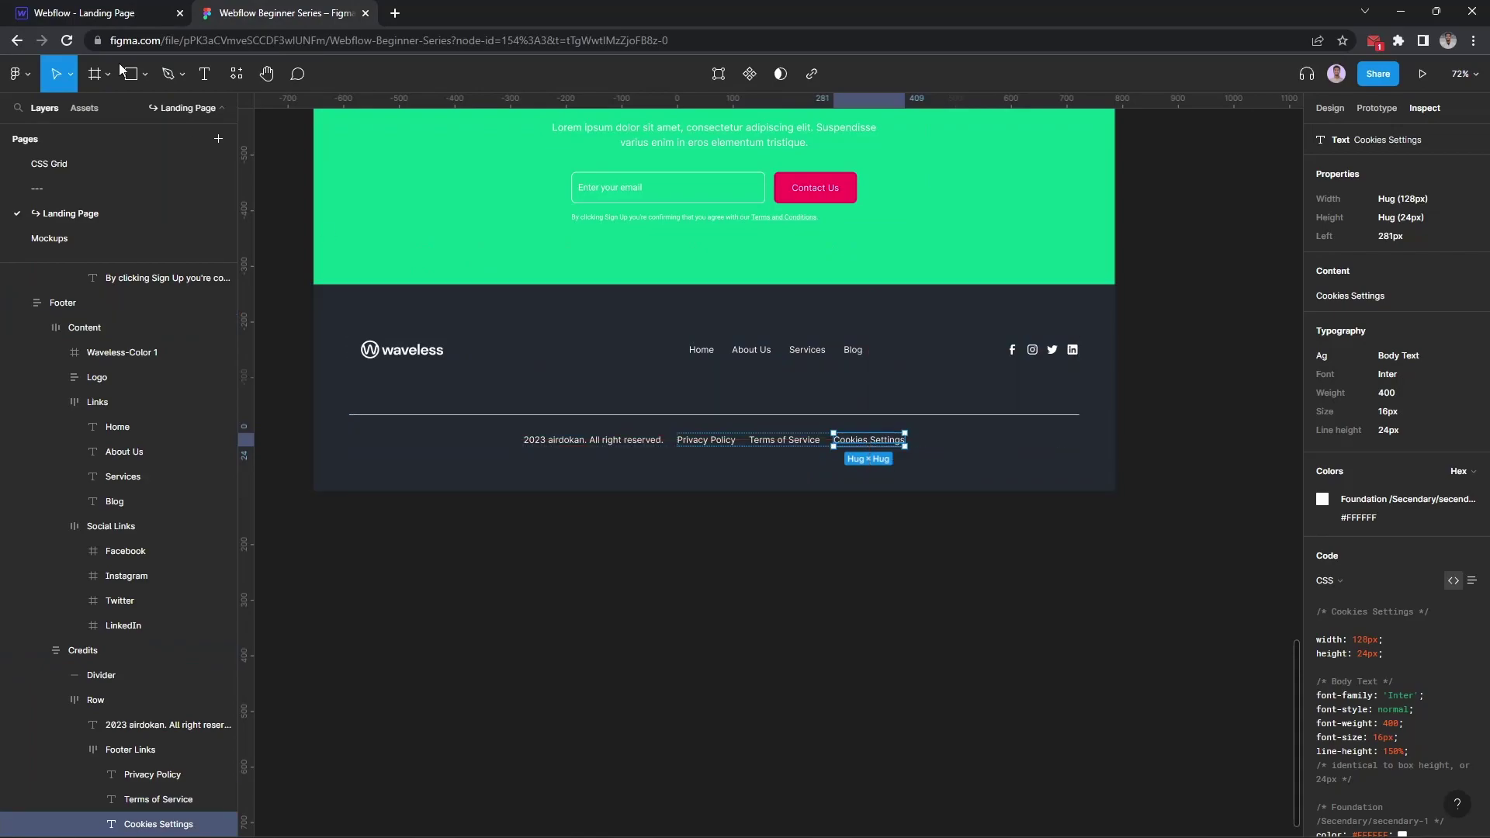
key("ctrl+Tab")
left_click(405, 745)
double_click(405, 746)
key("ctrl+v")
left_click(522, 718)
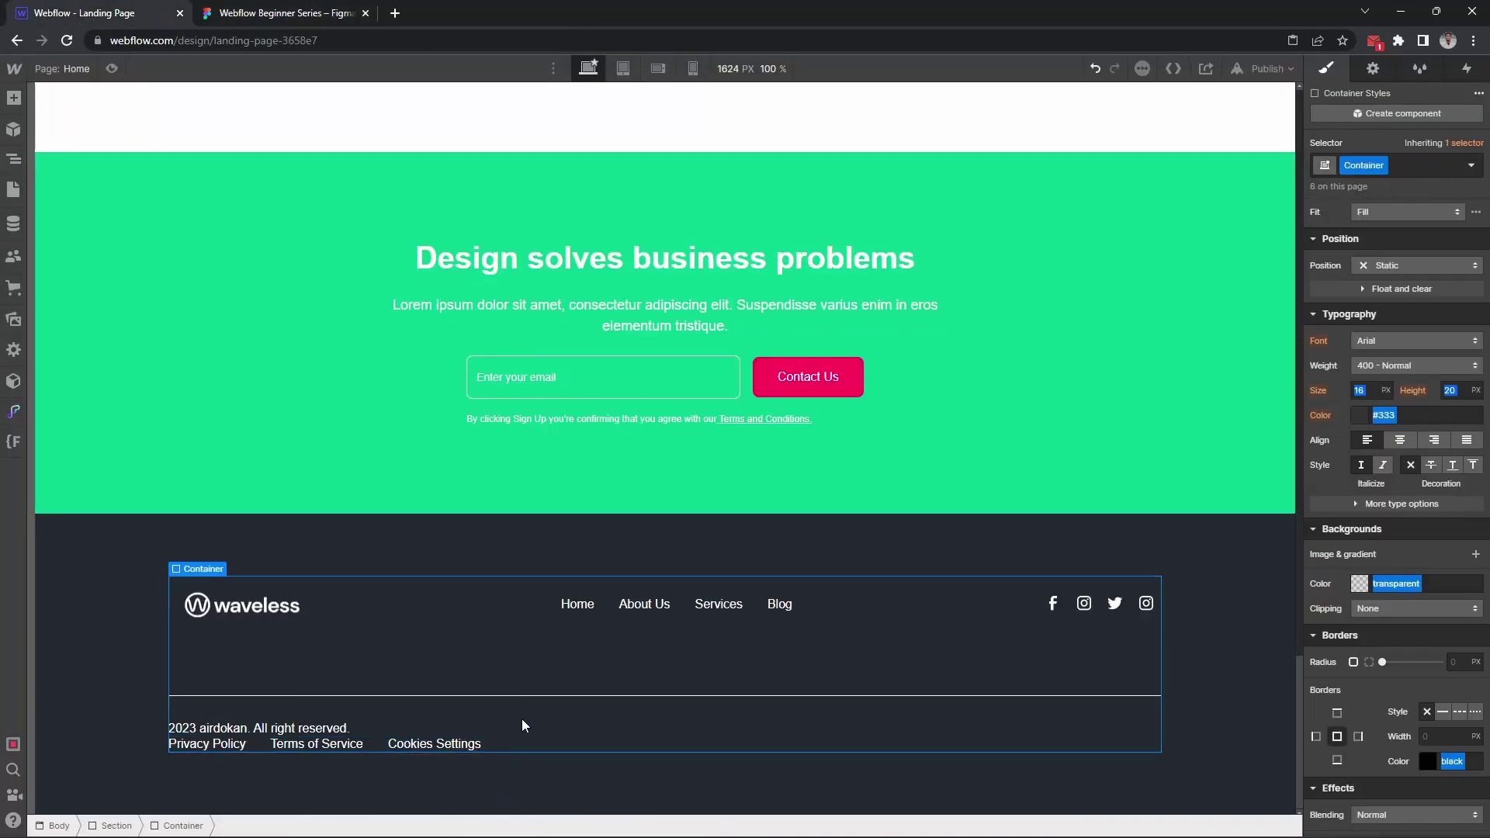
Lay out Footer Bottom as a horizontal row with its items centred
left_click(316, 724)
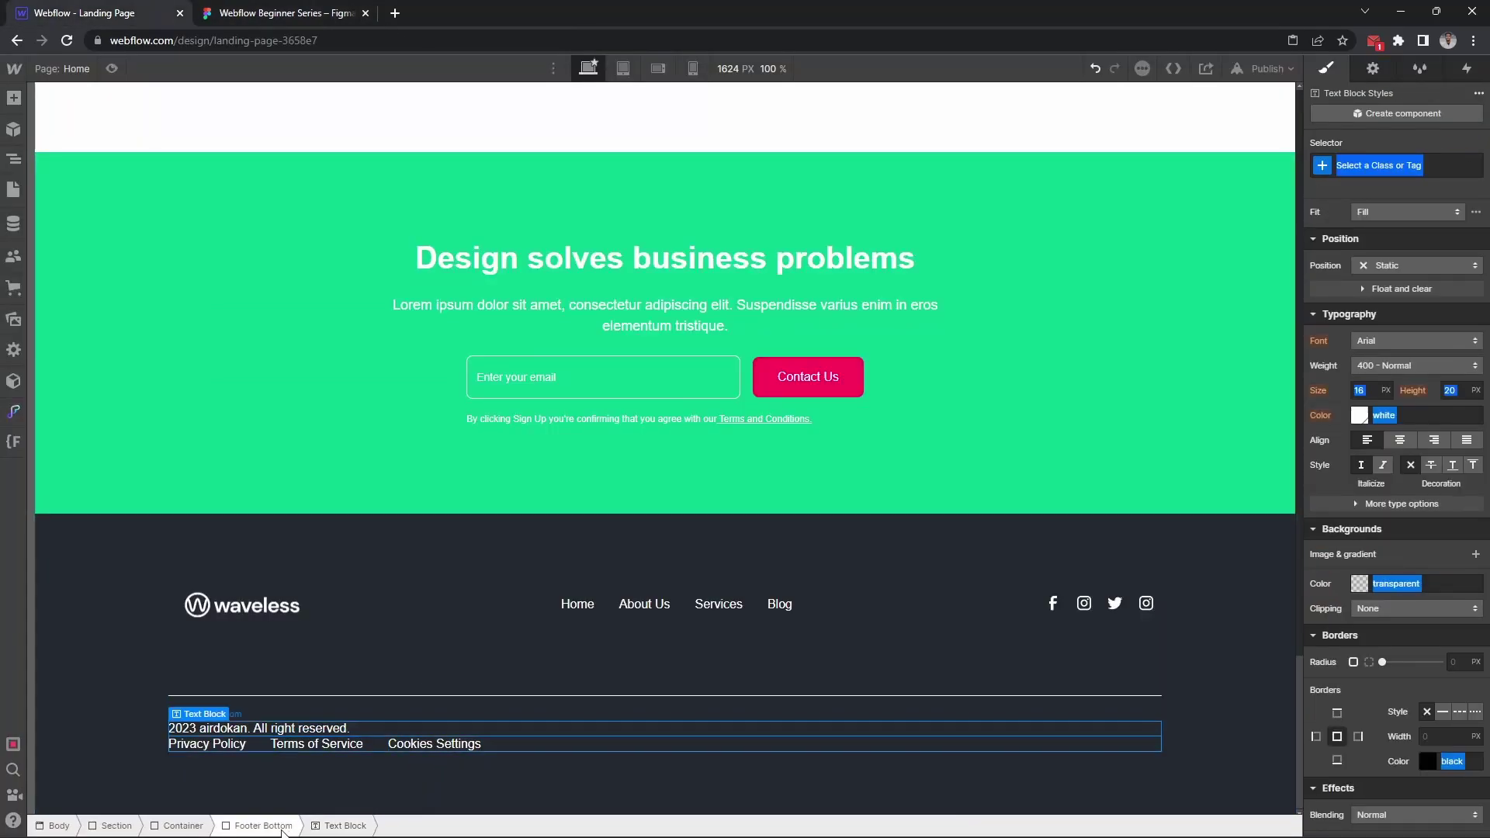
left_click(290, 16)
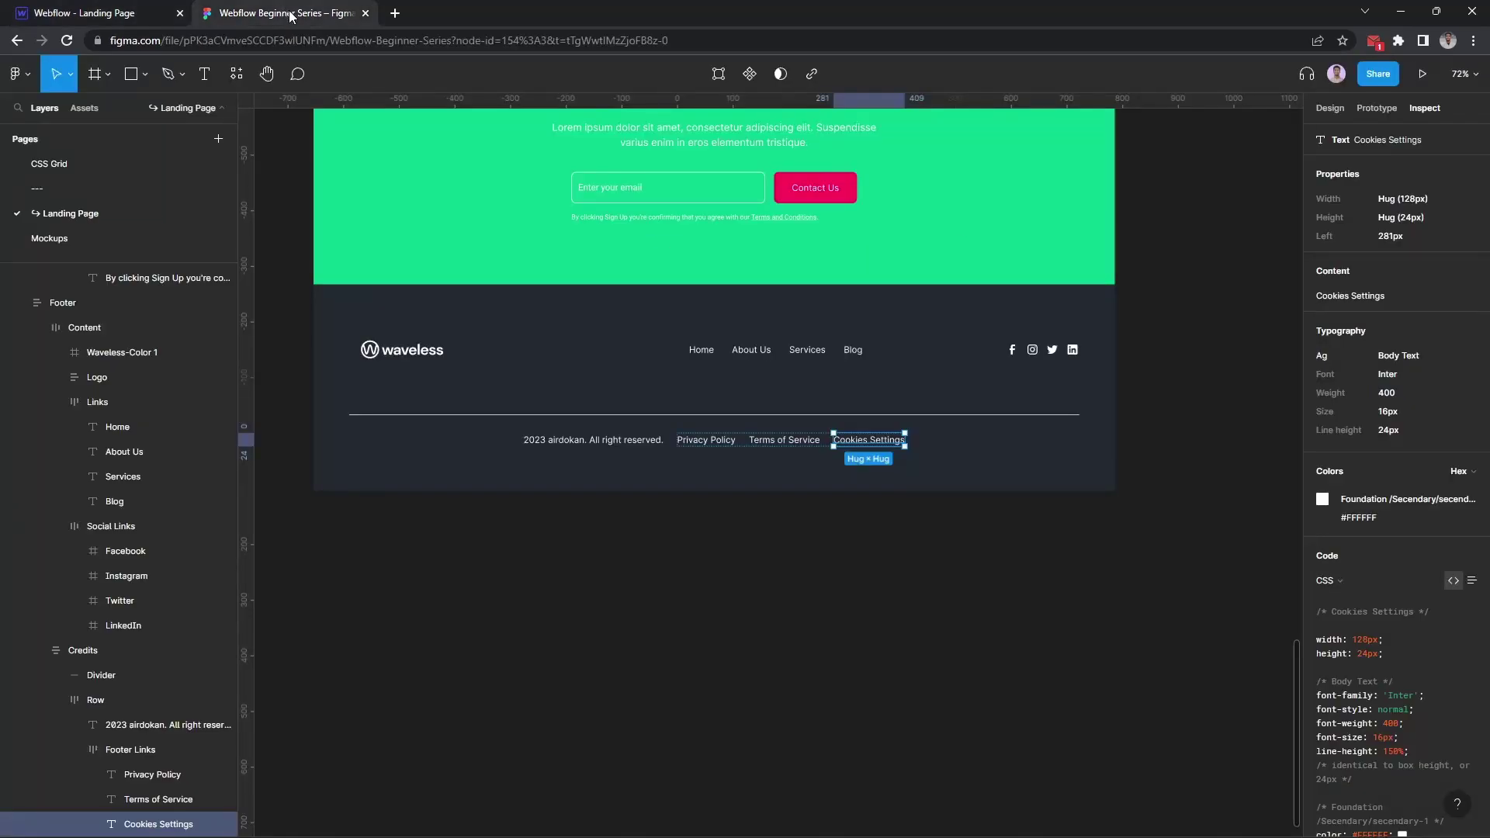
left_click(81, 13)
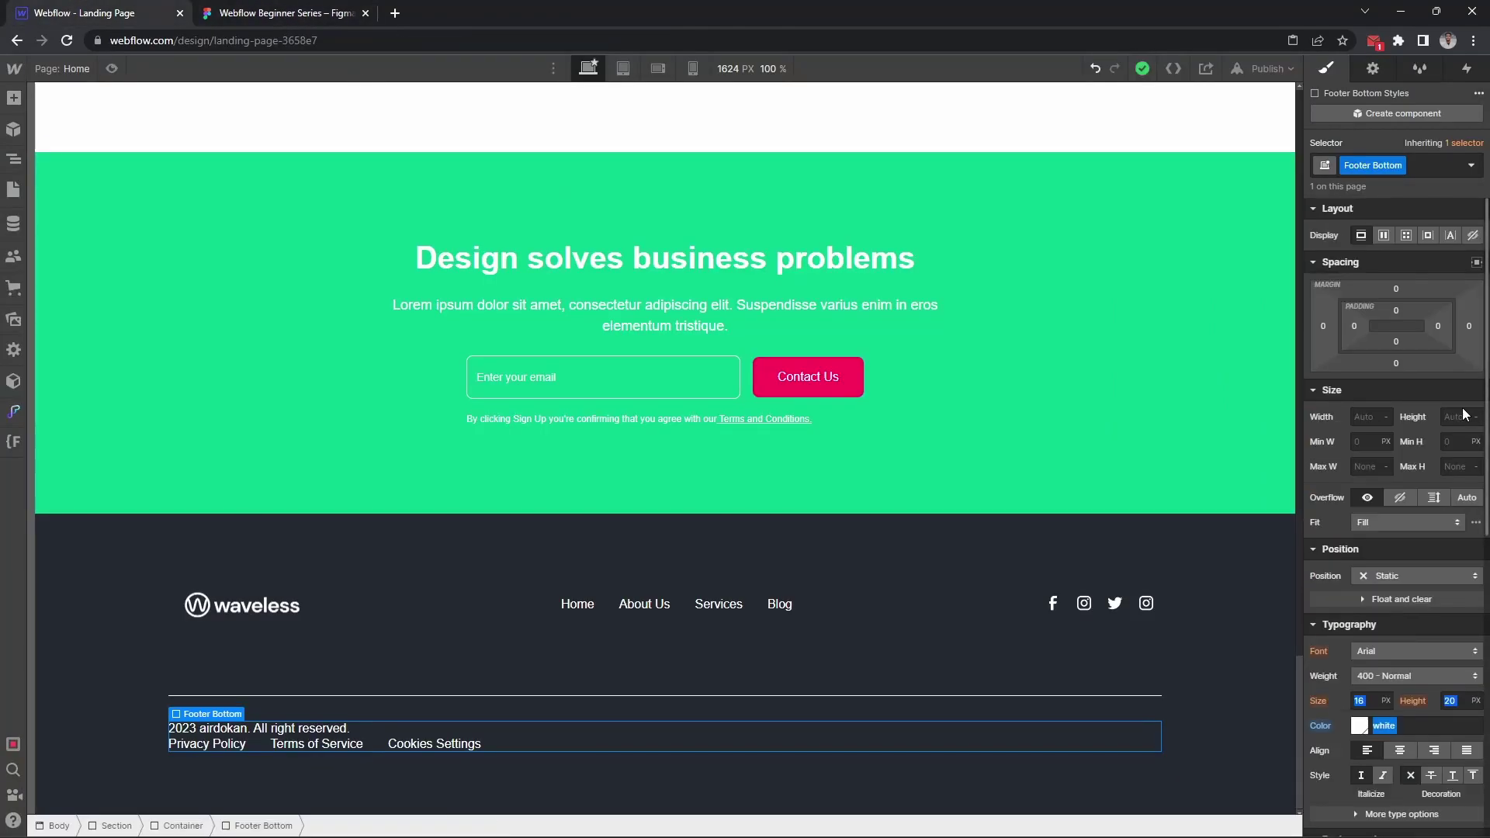
left_click(1383, 235)
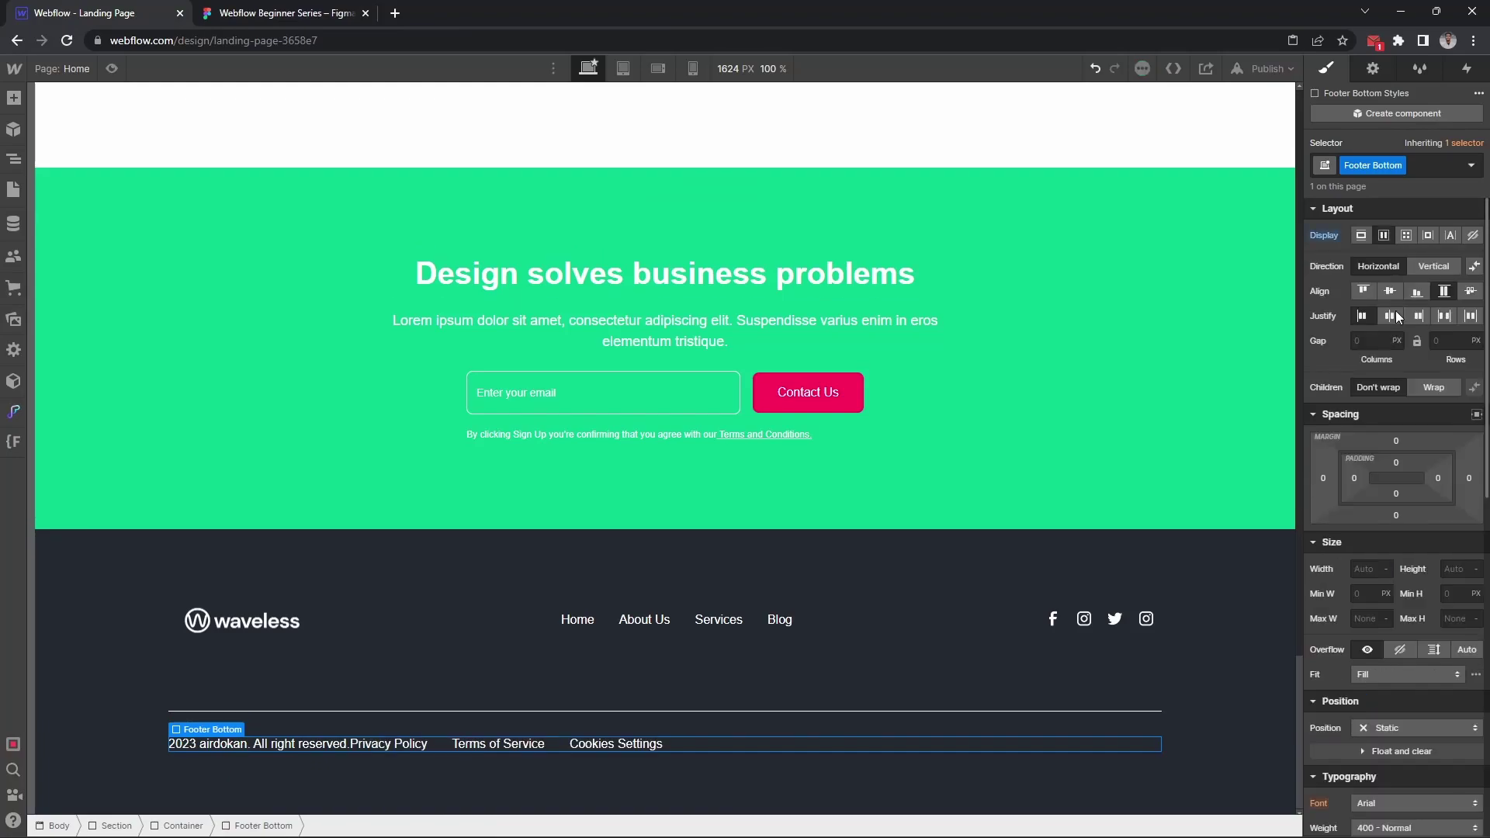
left_click(1388, 291)
left_click(1389, 315)
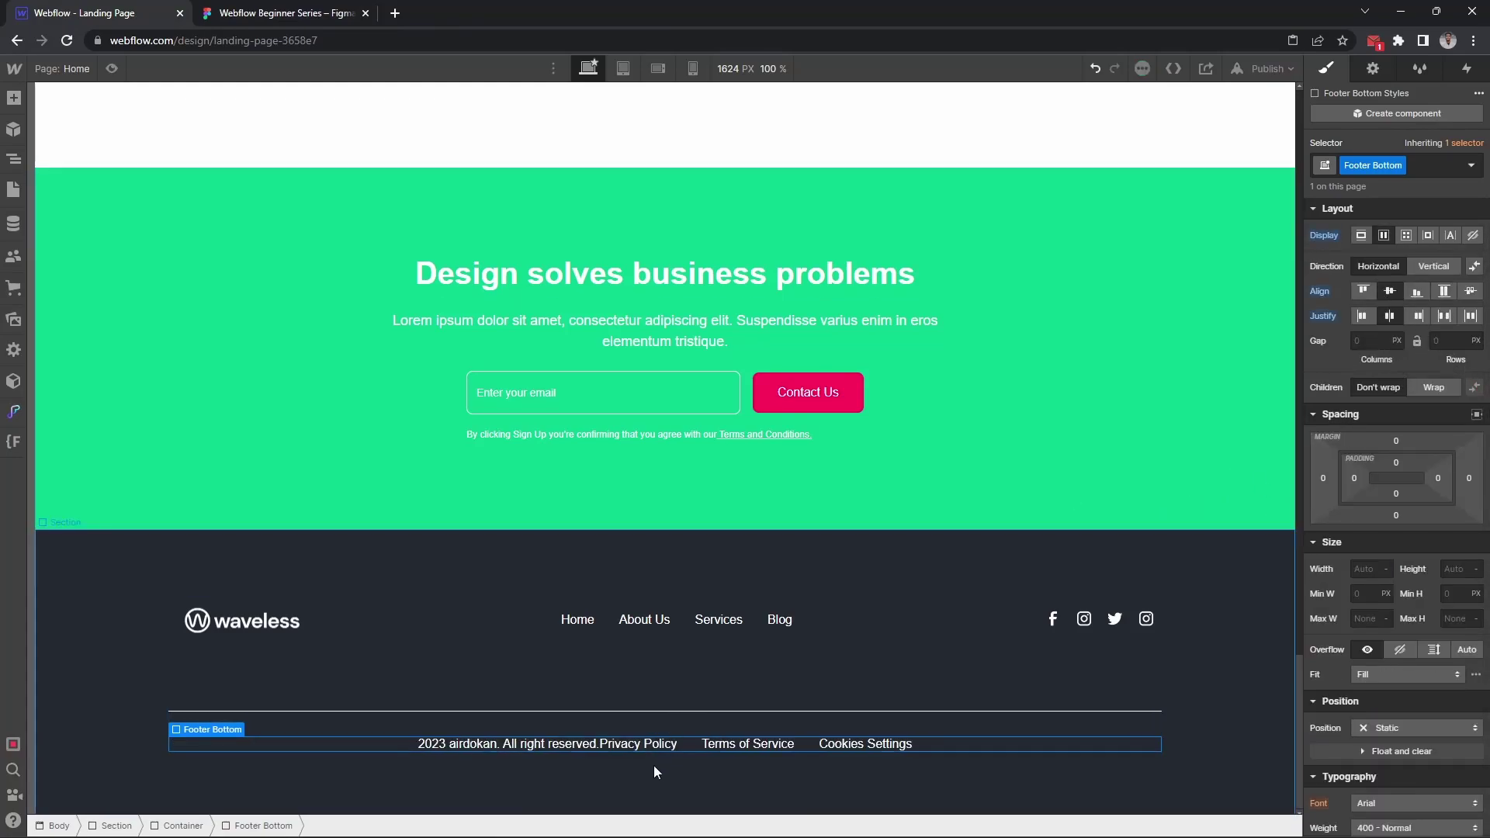
Set the Footer Bottom gap to 24 px, with rows locked to match columns, per the Figma spacing
left_click(249, 12)
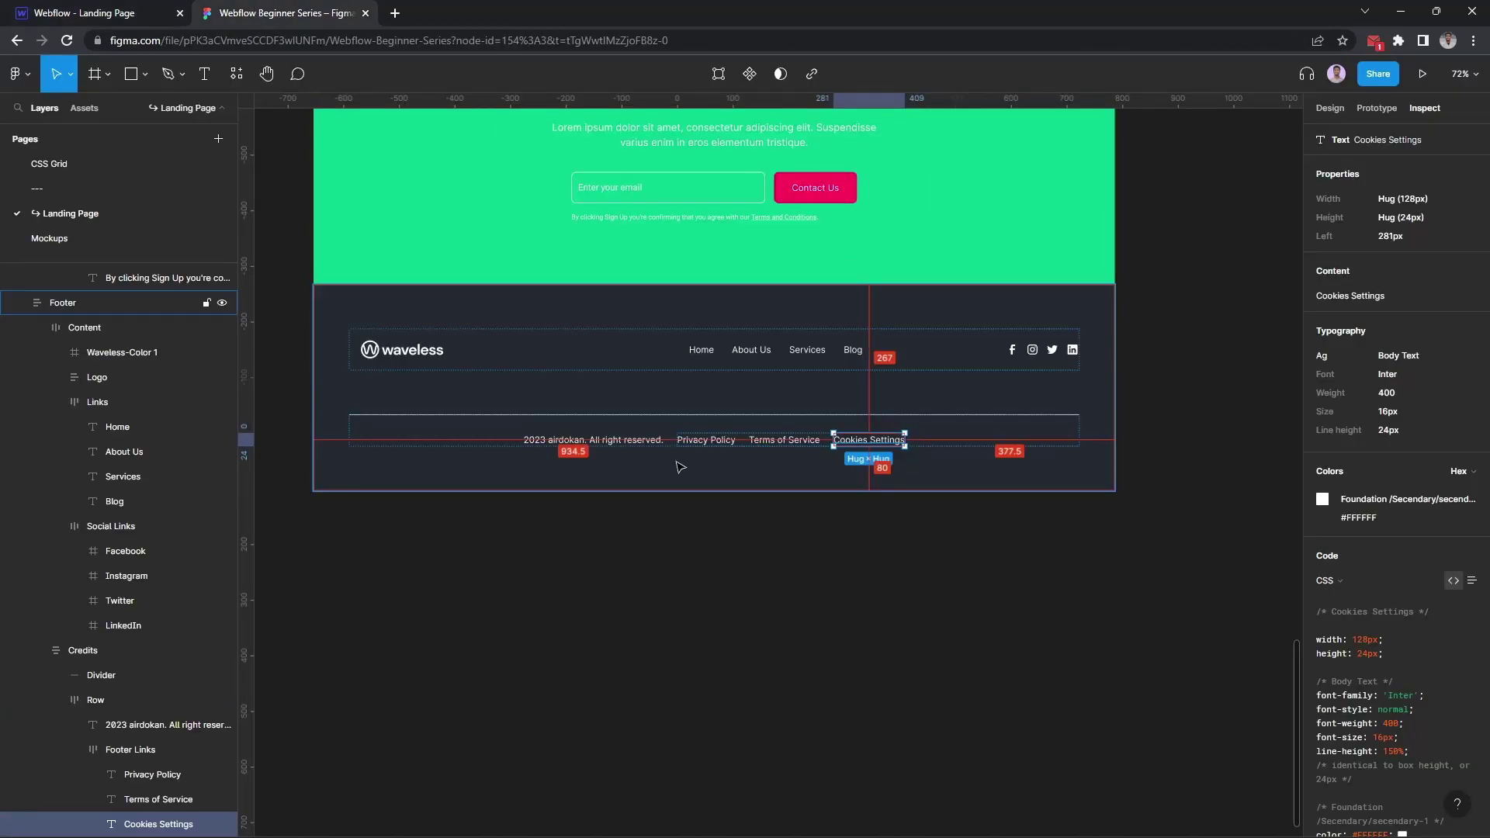
left_click(629, 441)
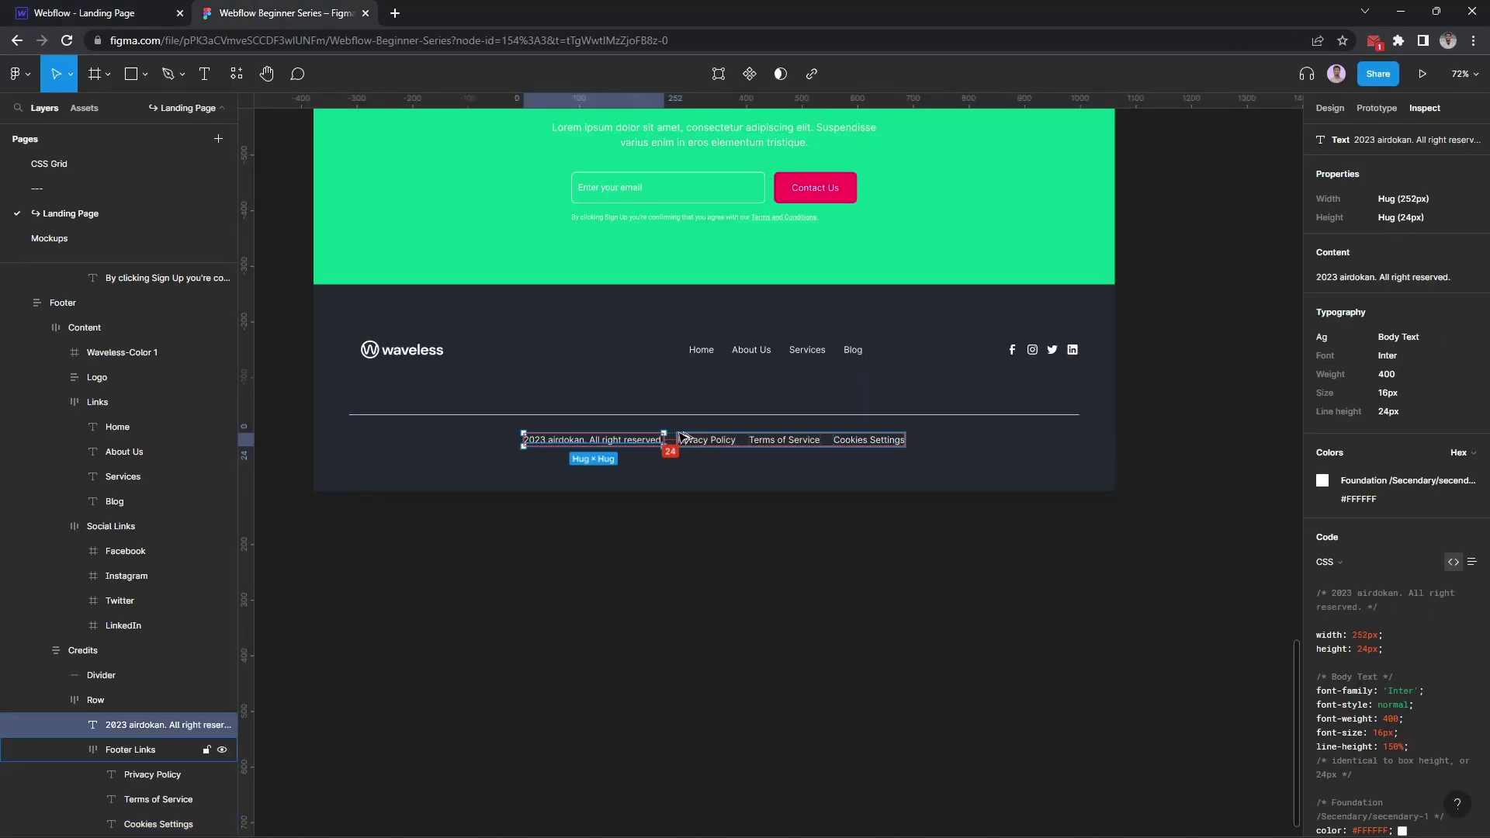
left_click(152, 13)
left_click(551, 751)
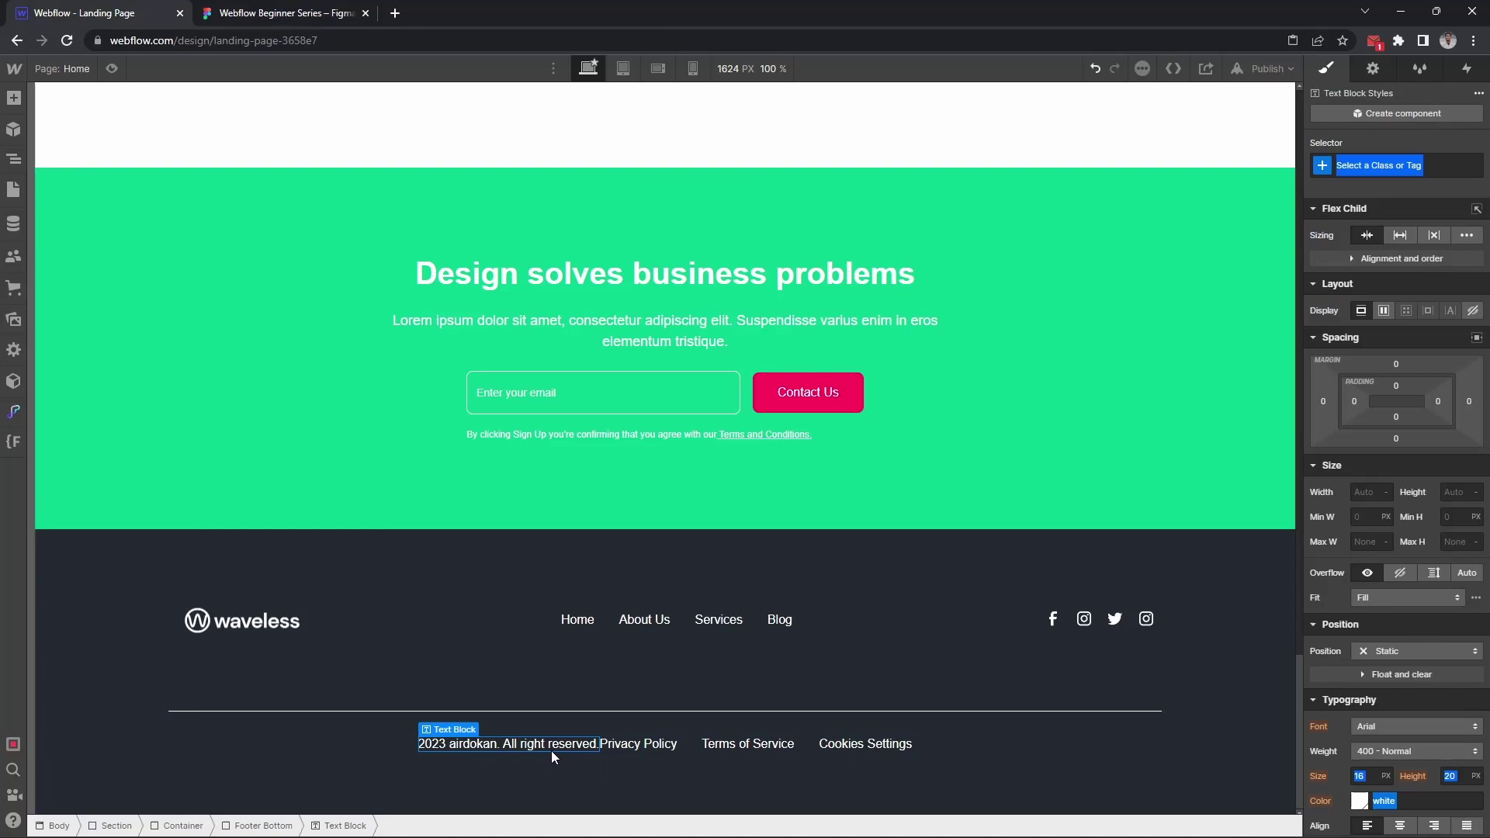
left_click(264, 826)
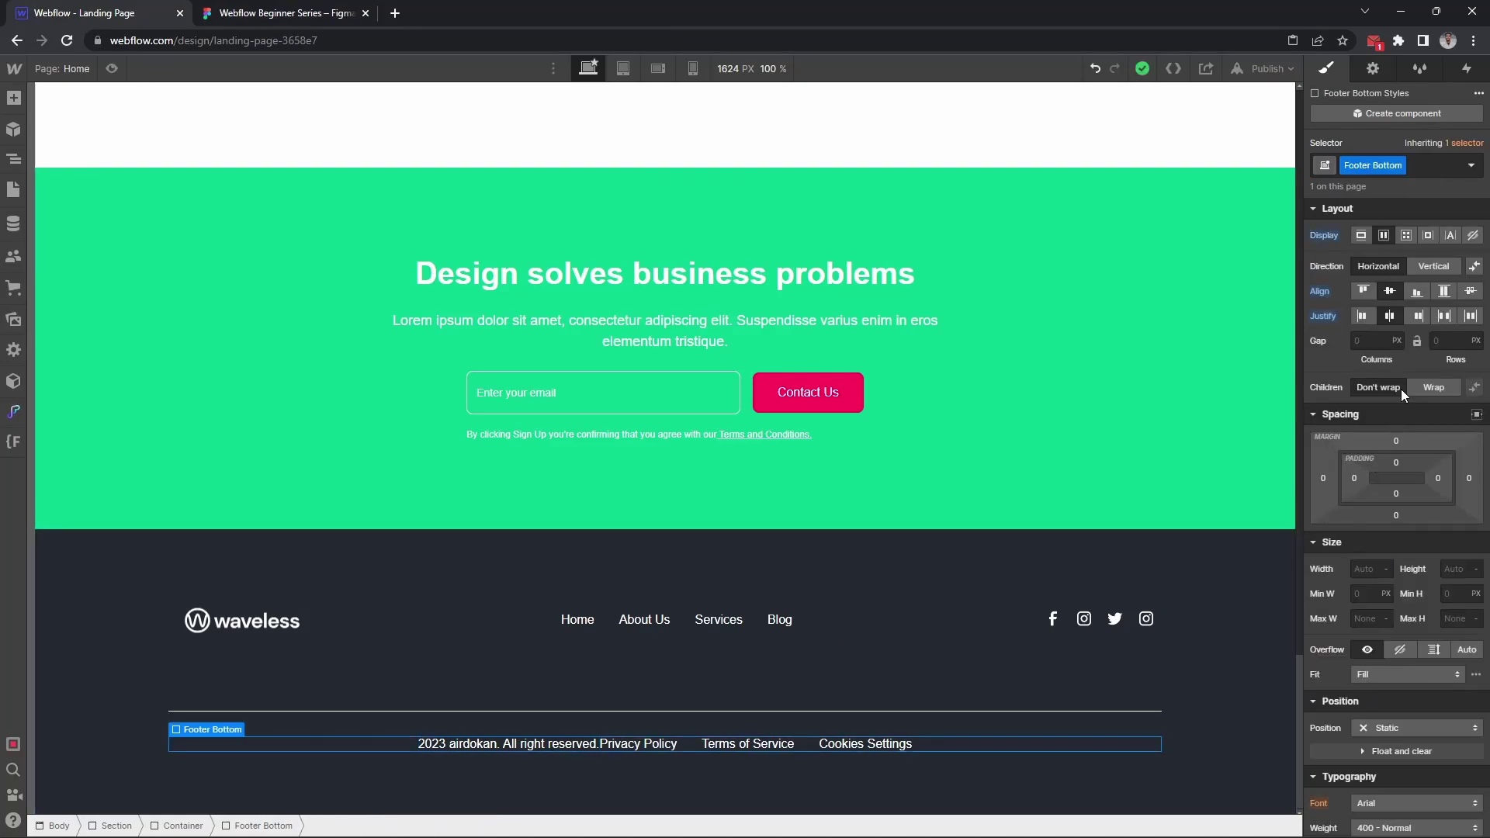
left_click(1362, 342)
type("4")
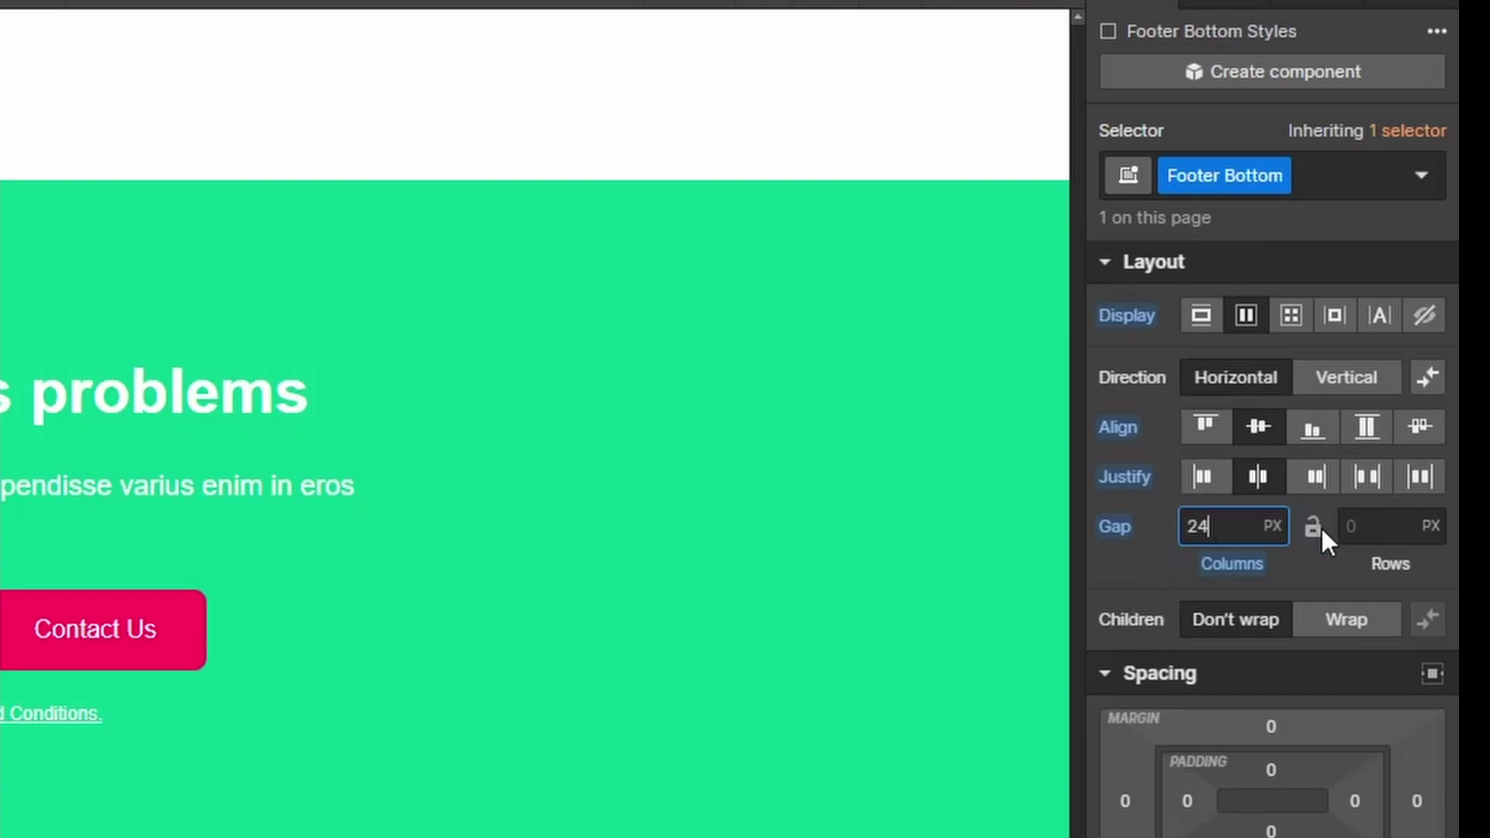
left_click(1312, 527)
left_click(498, 555)
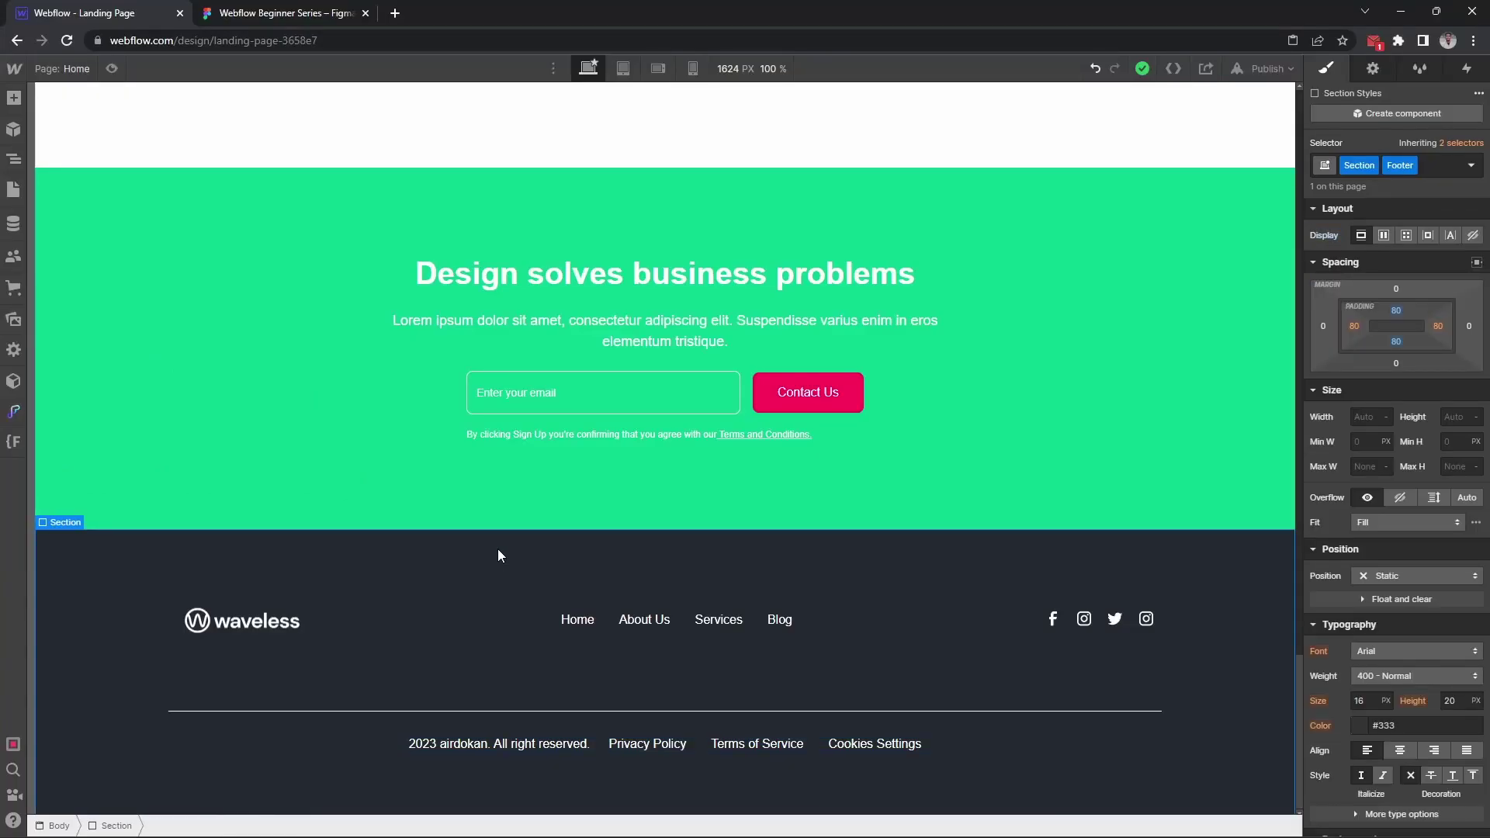
key("ctrl+Tab")
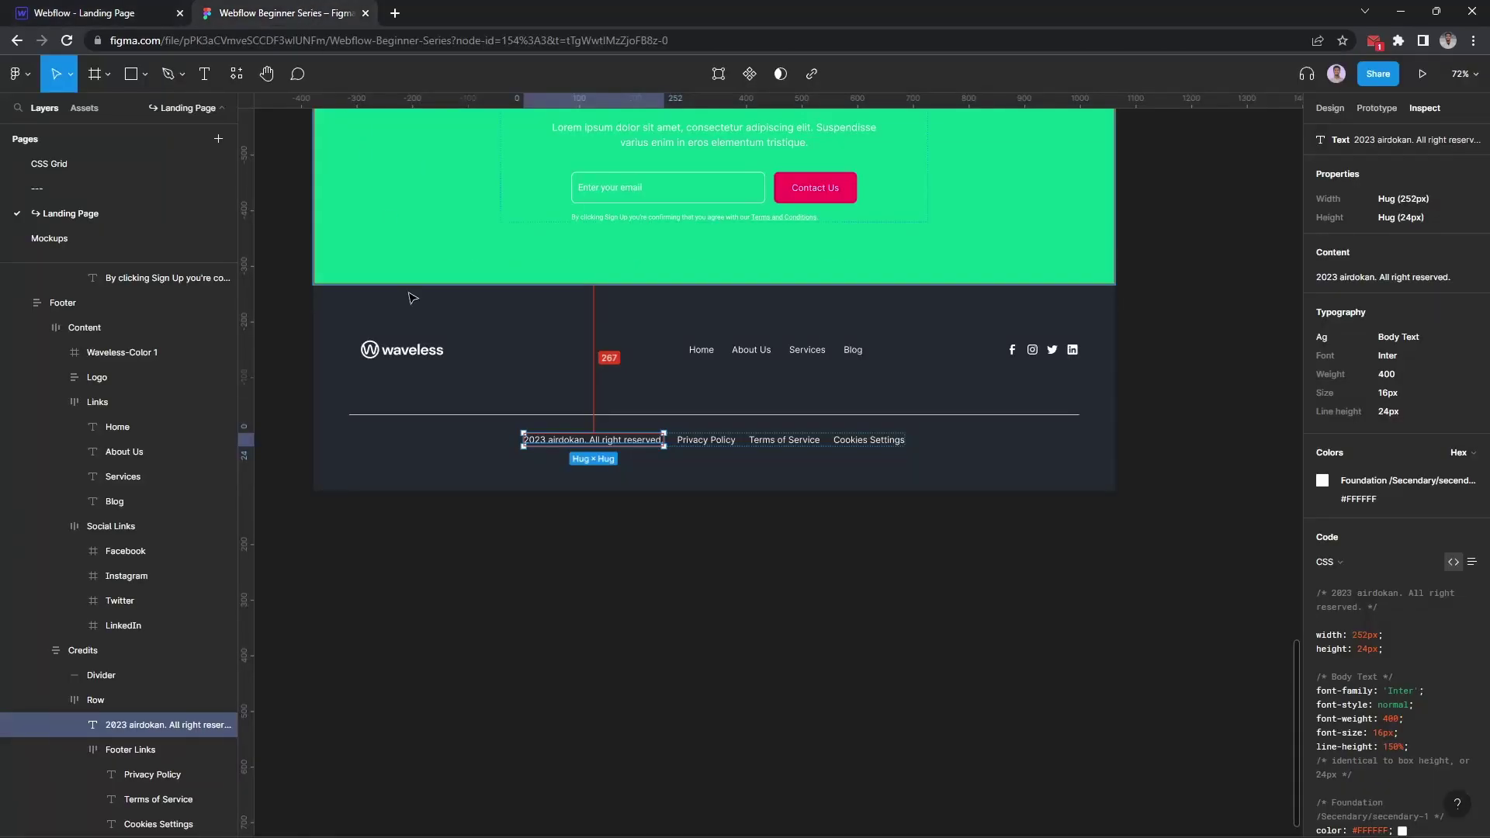
left_click(448, 431)
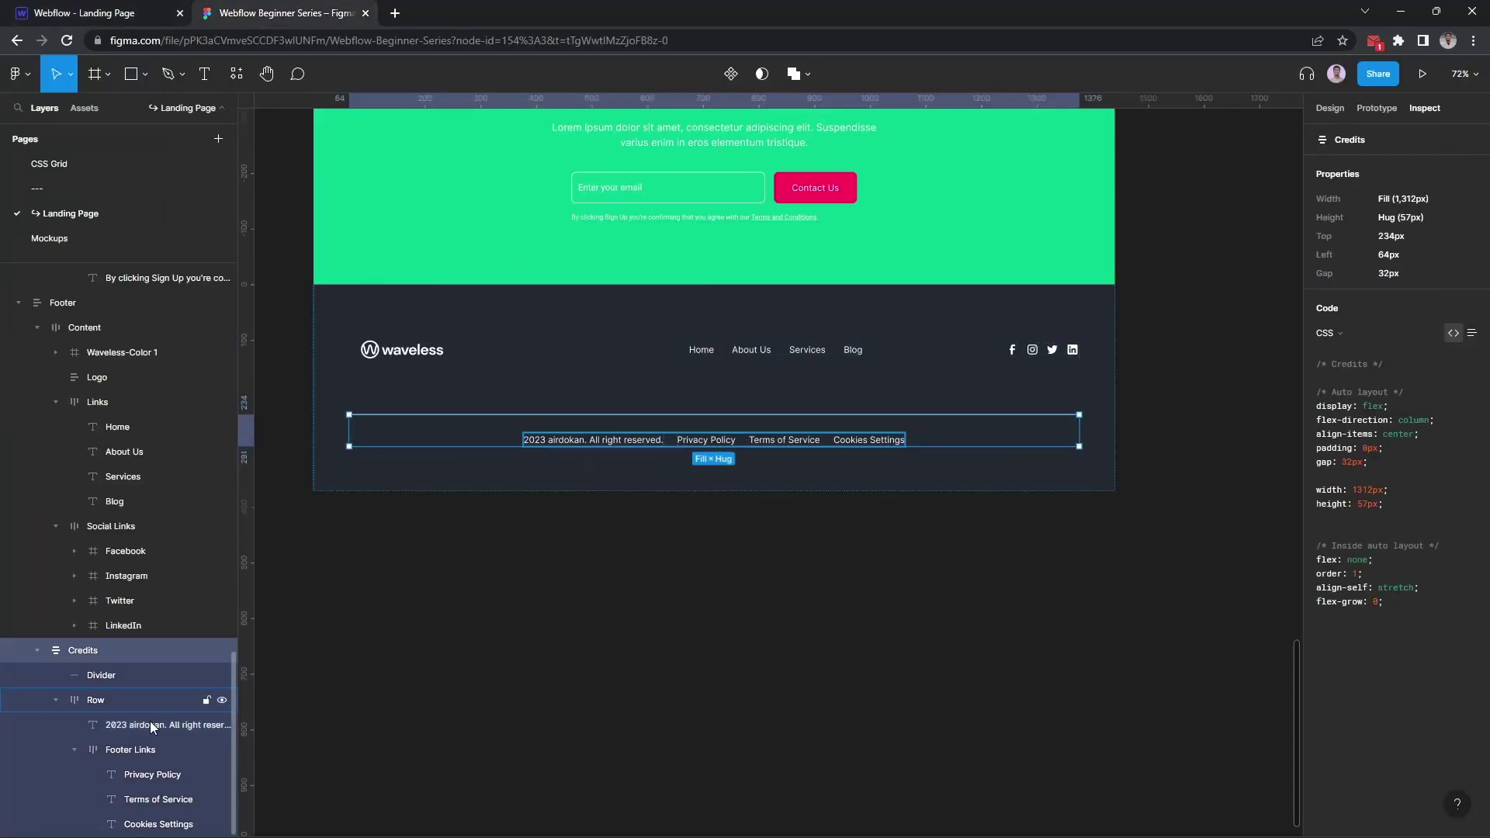
left_click(143, 677)
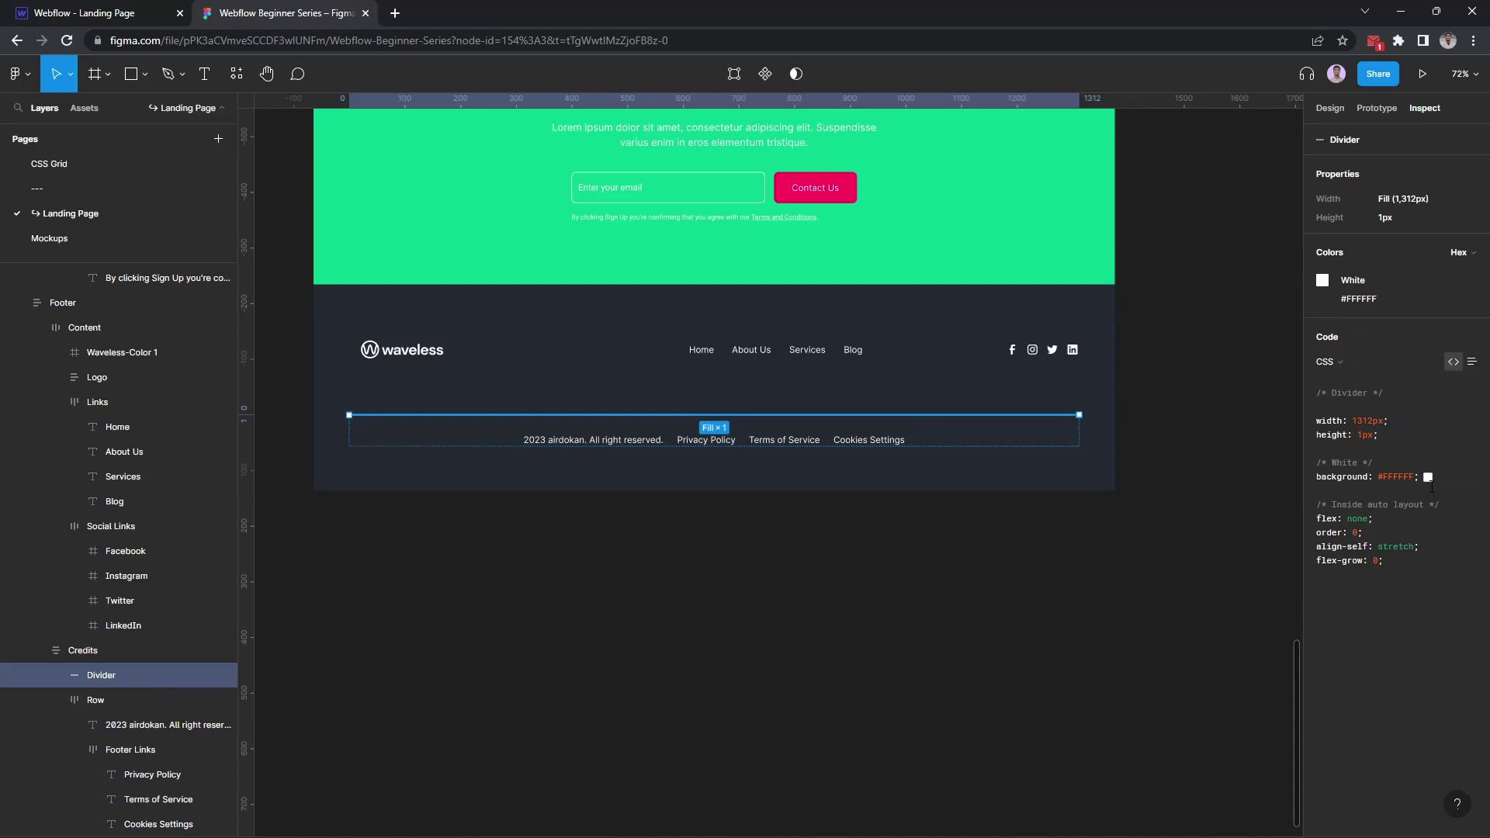
left_click(94, 14)
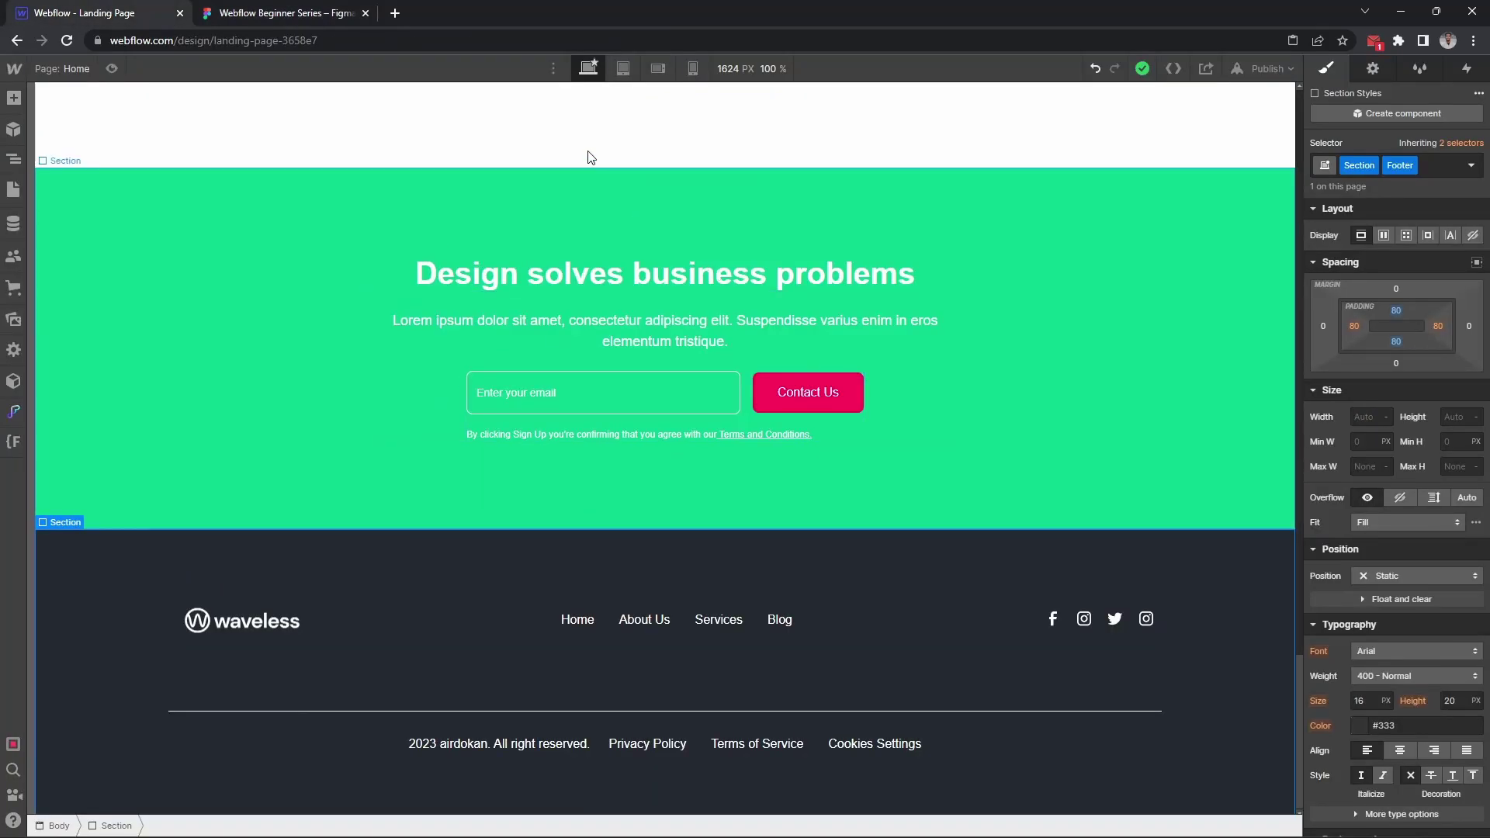
At the Tablet breakpoint, set Footer Bottom's layout direction to Vertical
left_click(624, 68)
scroll(664, 361, "down", 3)
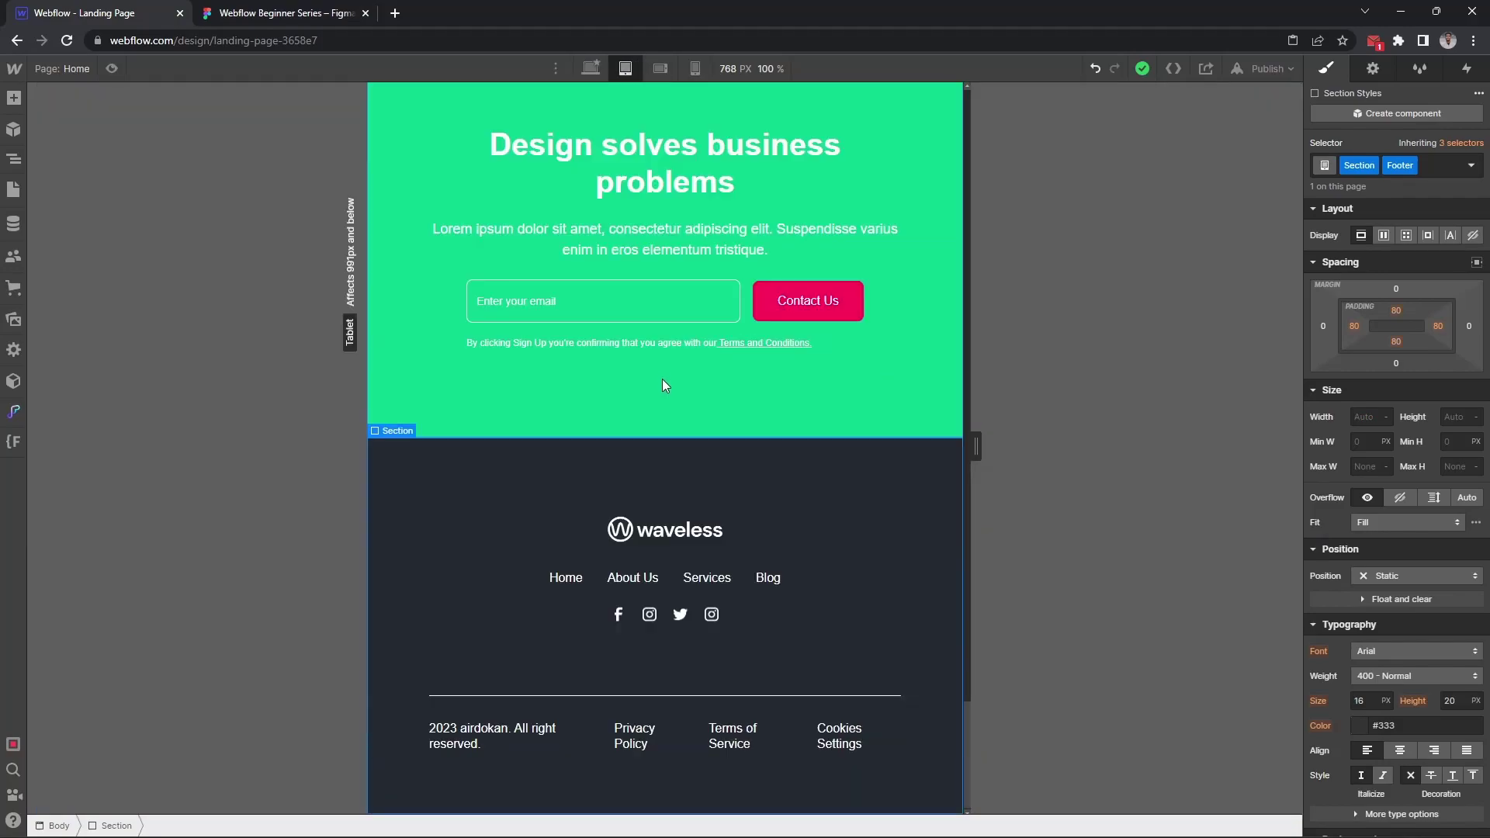
left_click(572, 728)
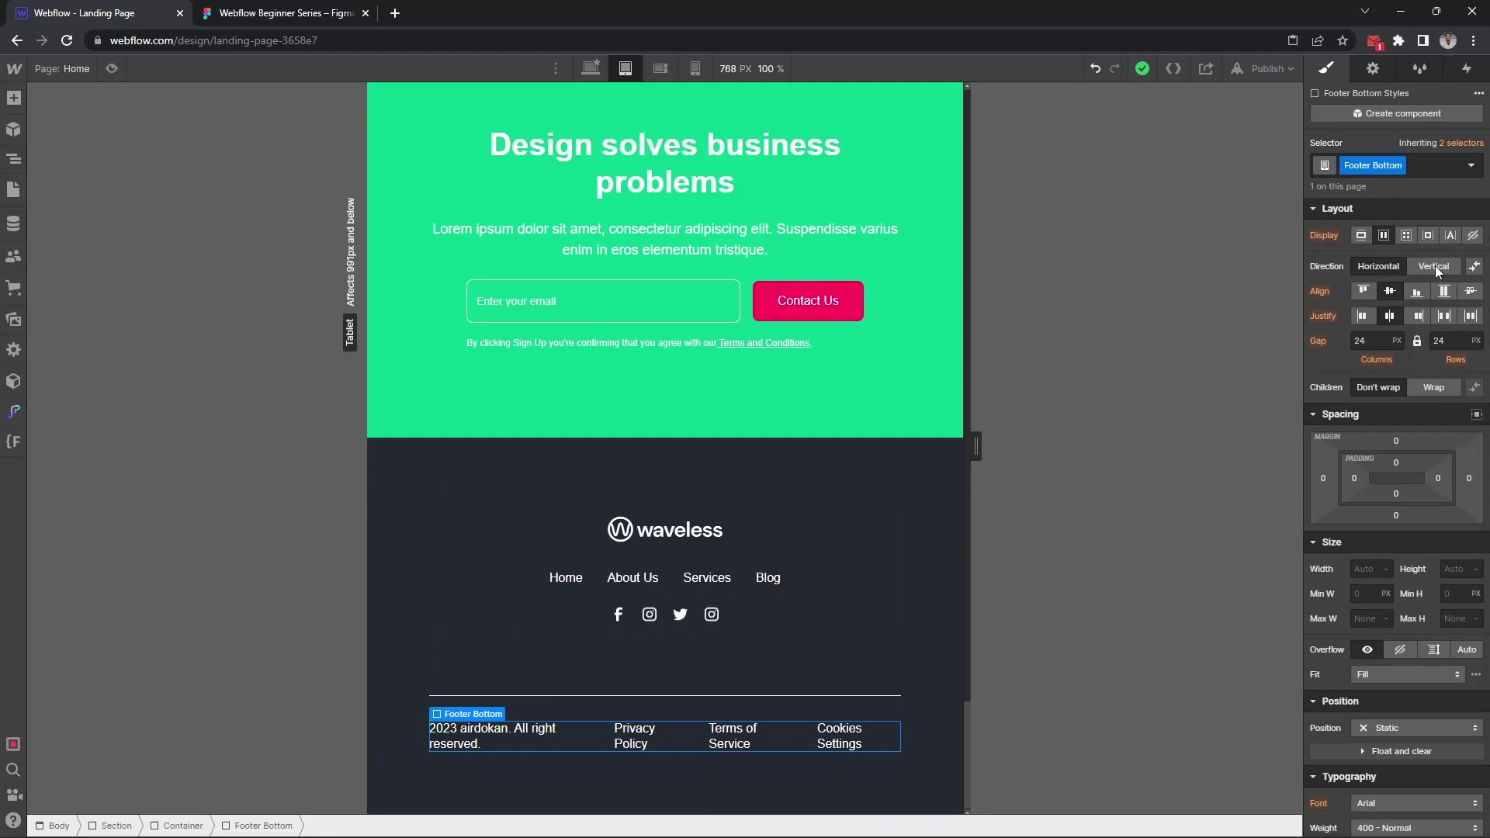
left_click(1432, 266)
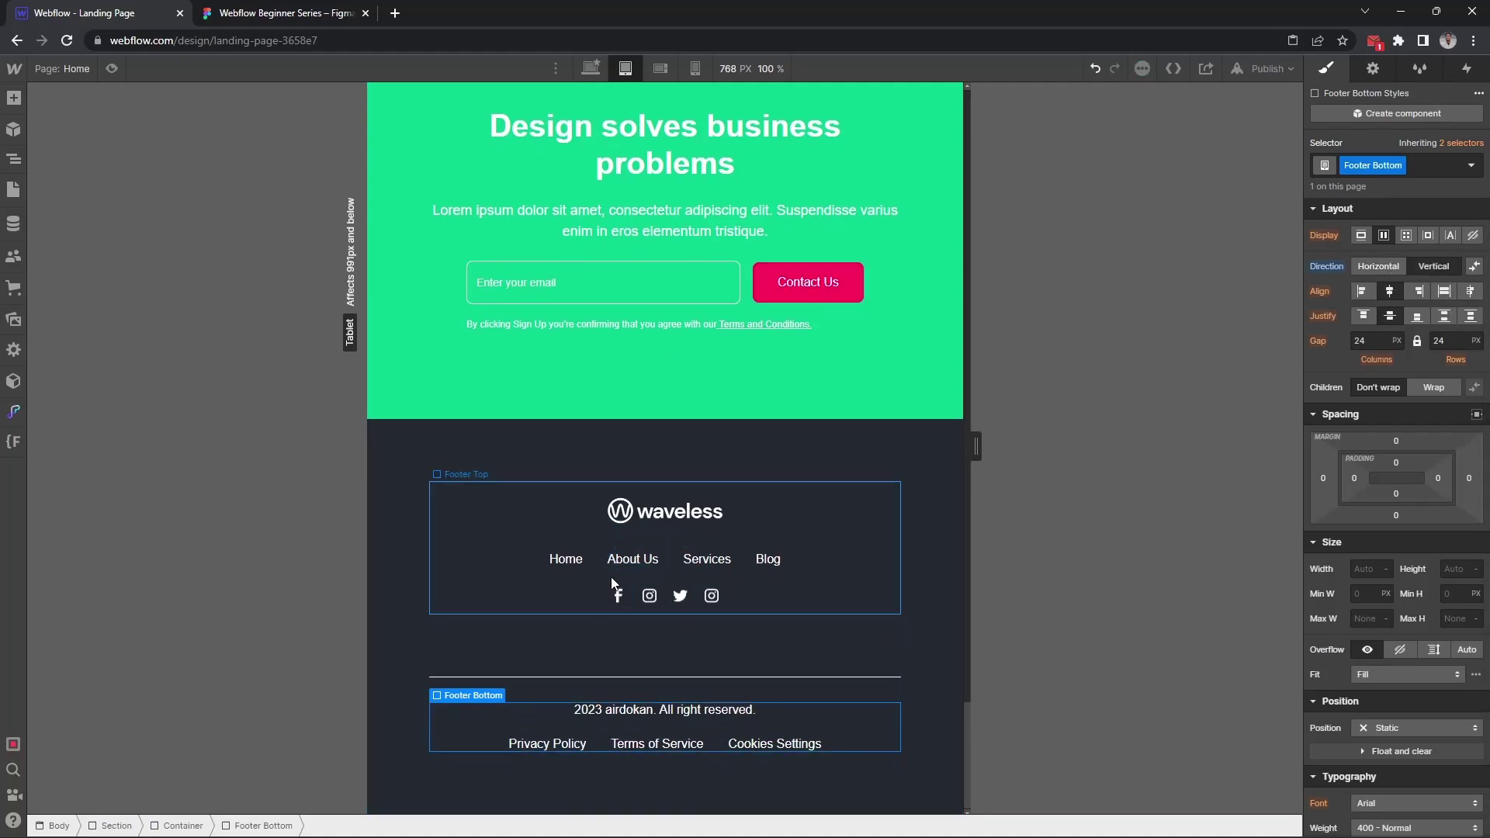
At tablet size, give the Footer Line Divider a 40 px top and 24 px bottom margin
left_click(654, 676)
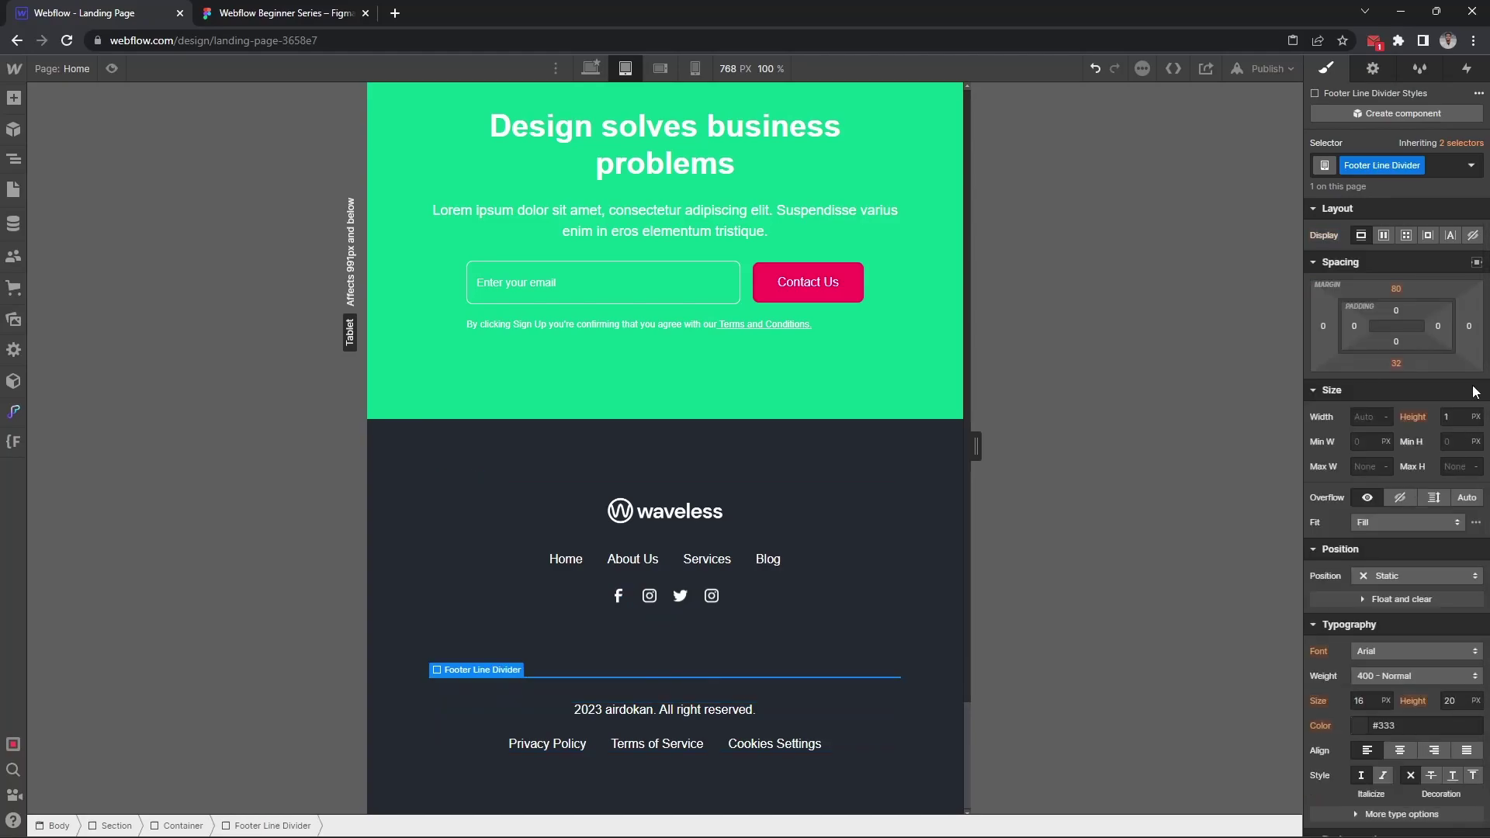
left_click(1397, 292)
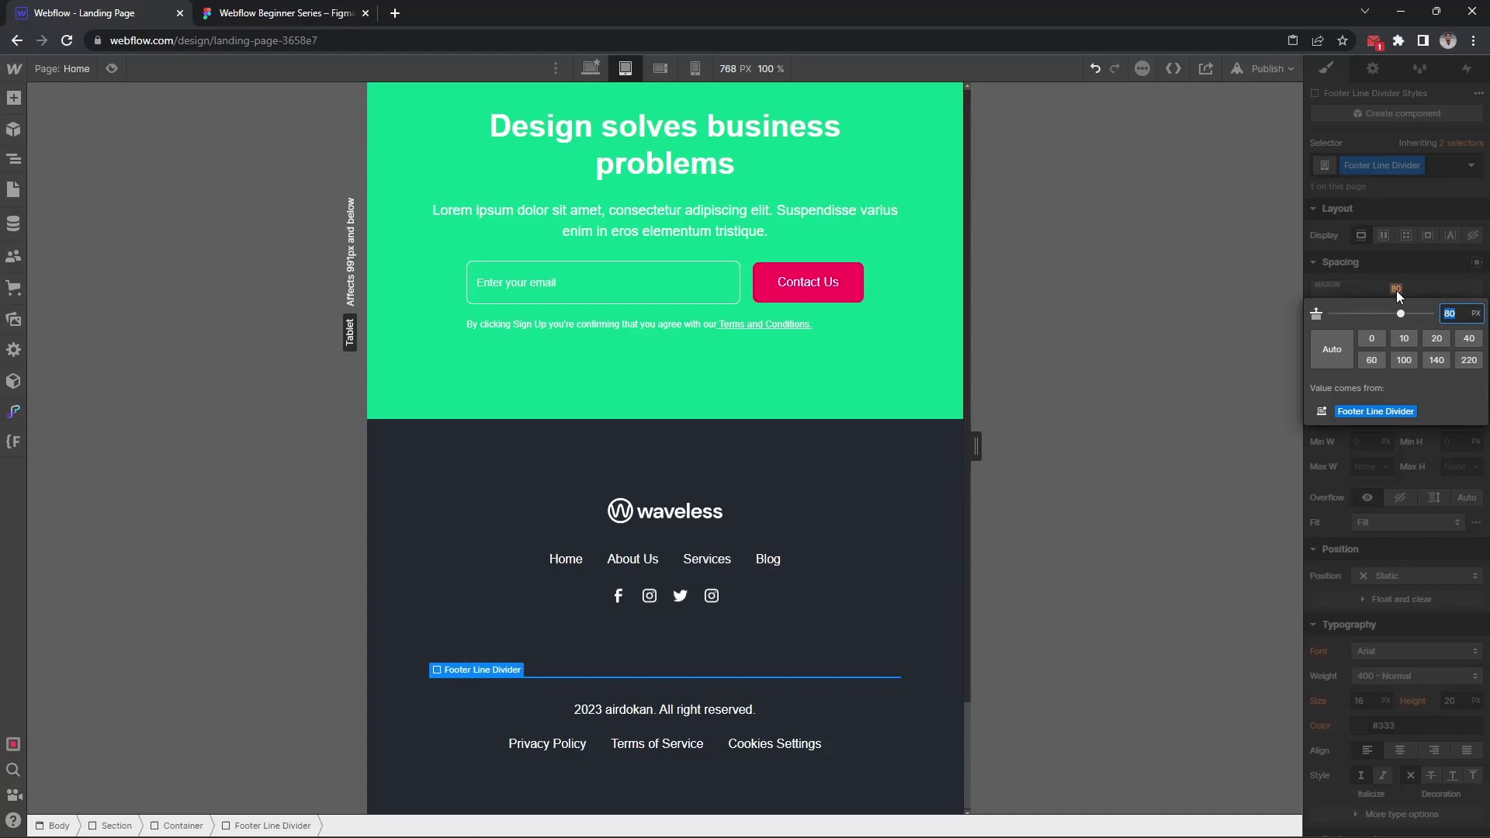
key("Return")
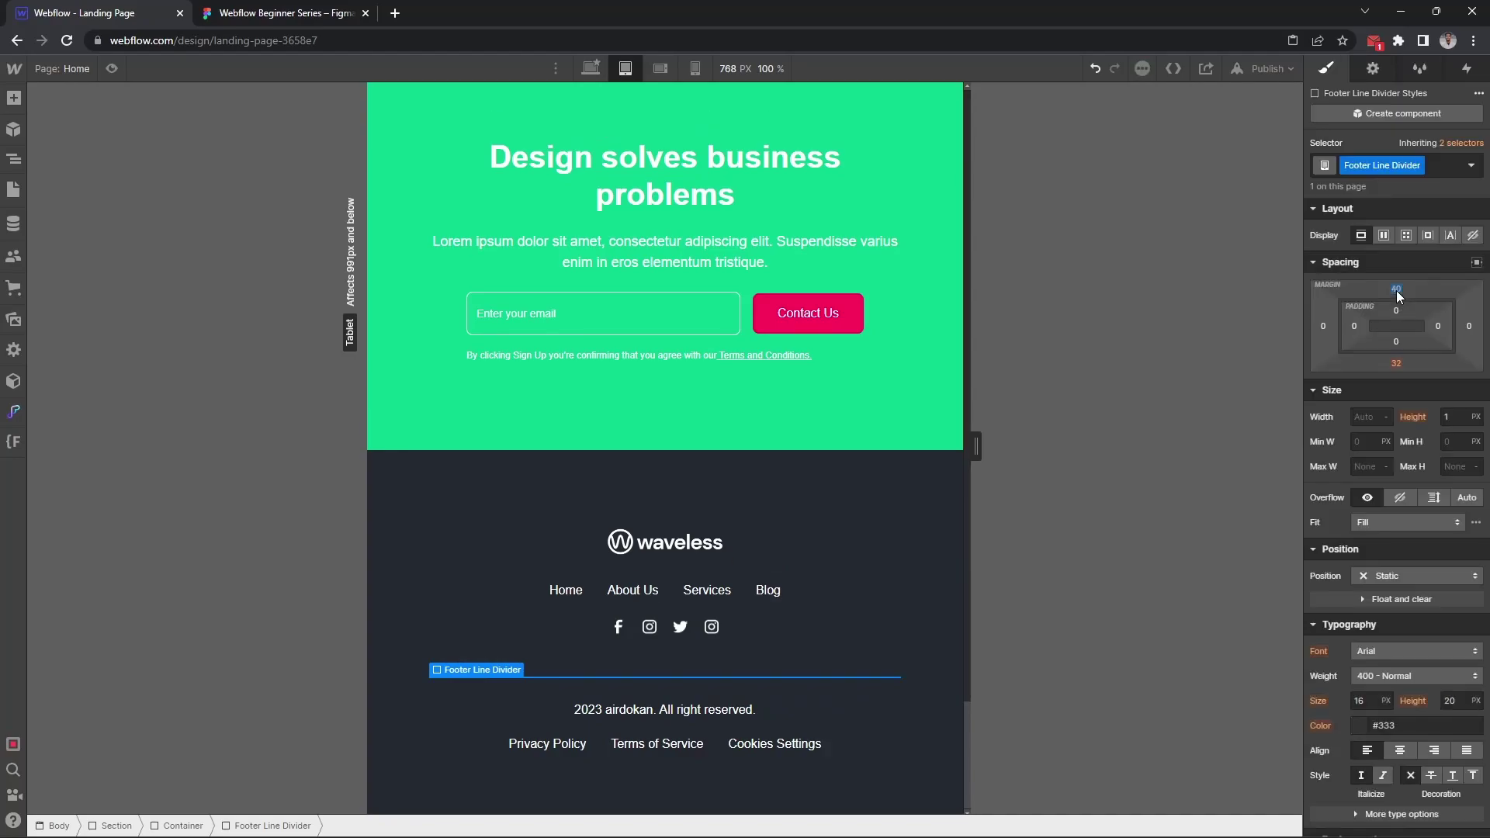
left_click(1397, 365)
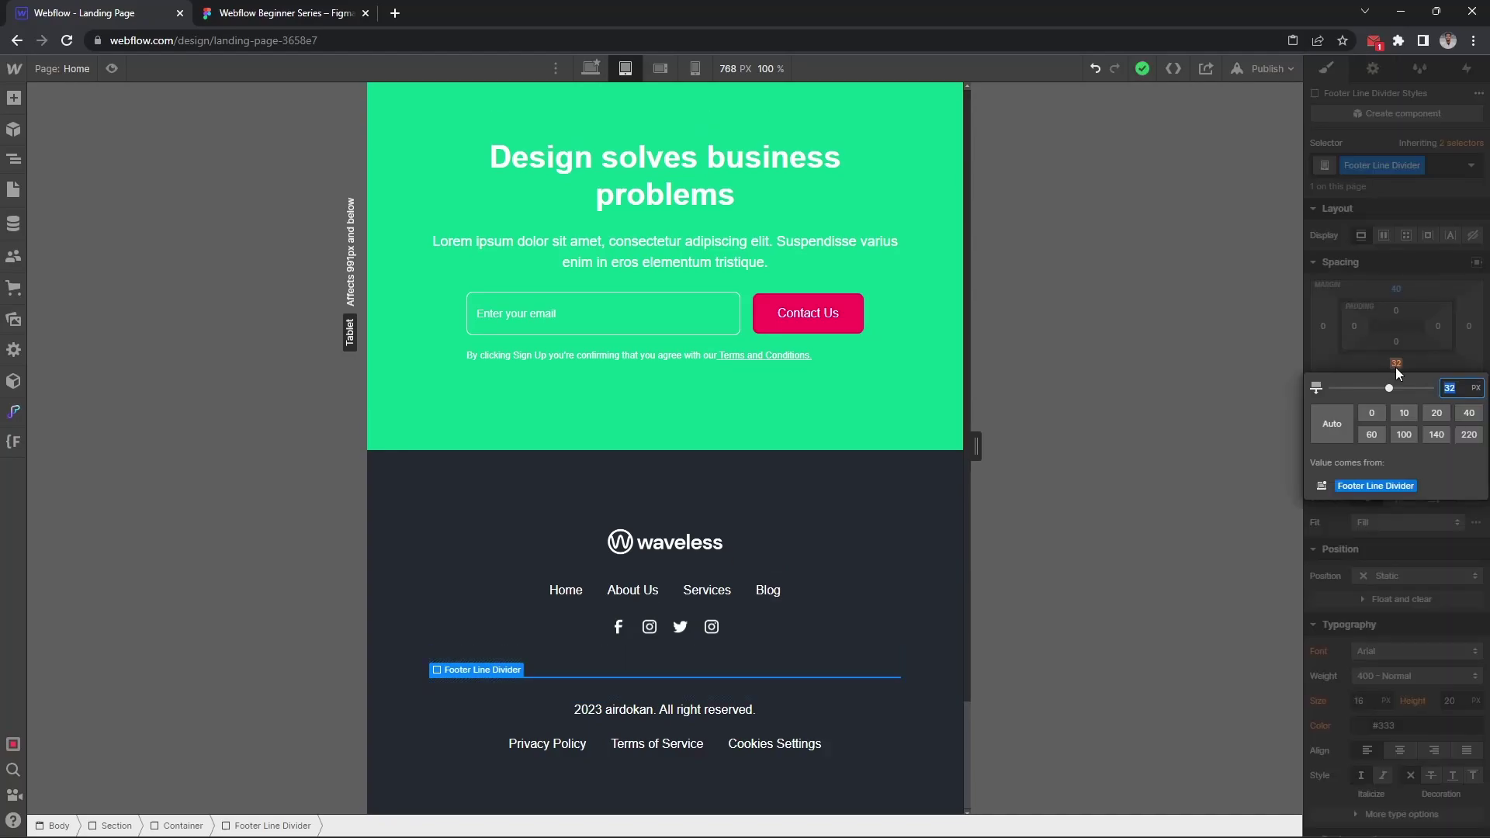
key("Return")
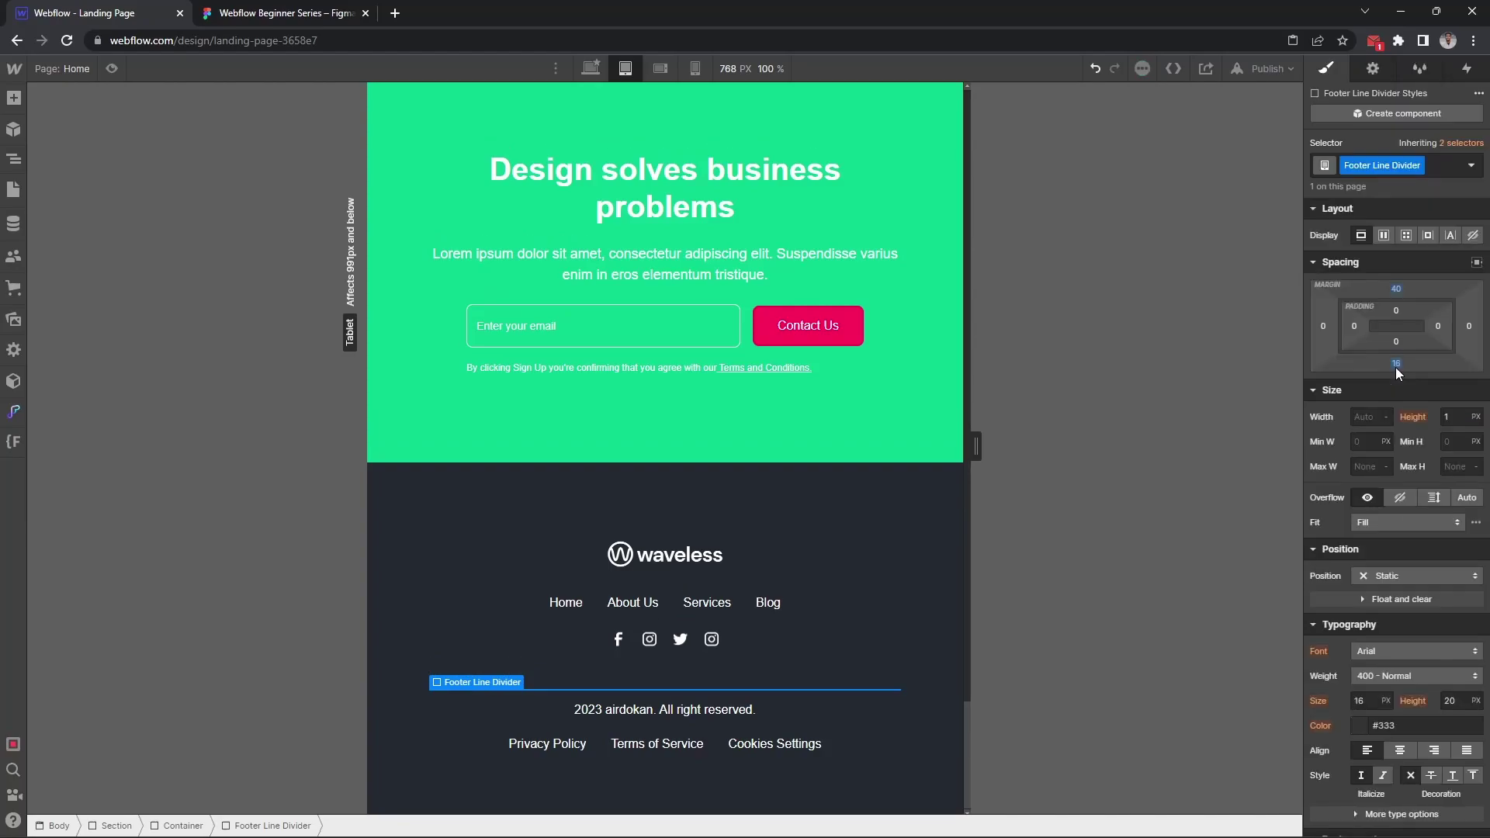
left_click_drag(976, 446, 979, 458)
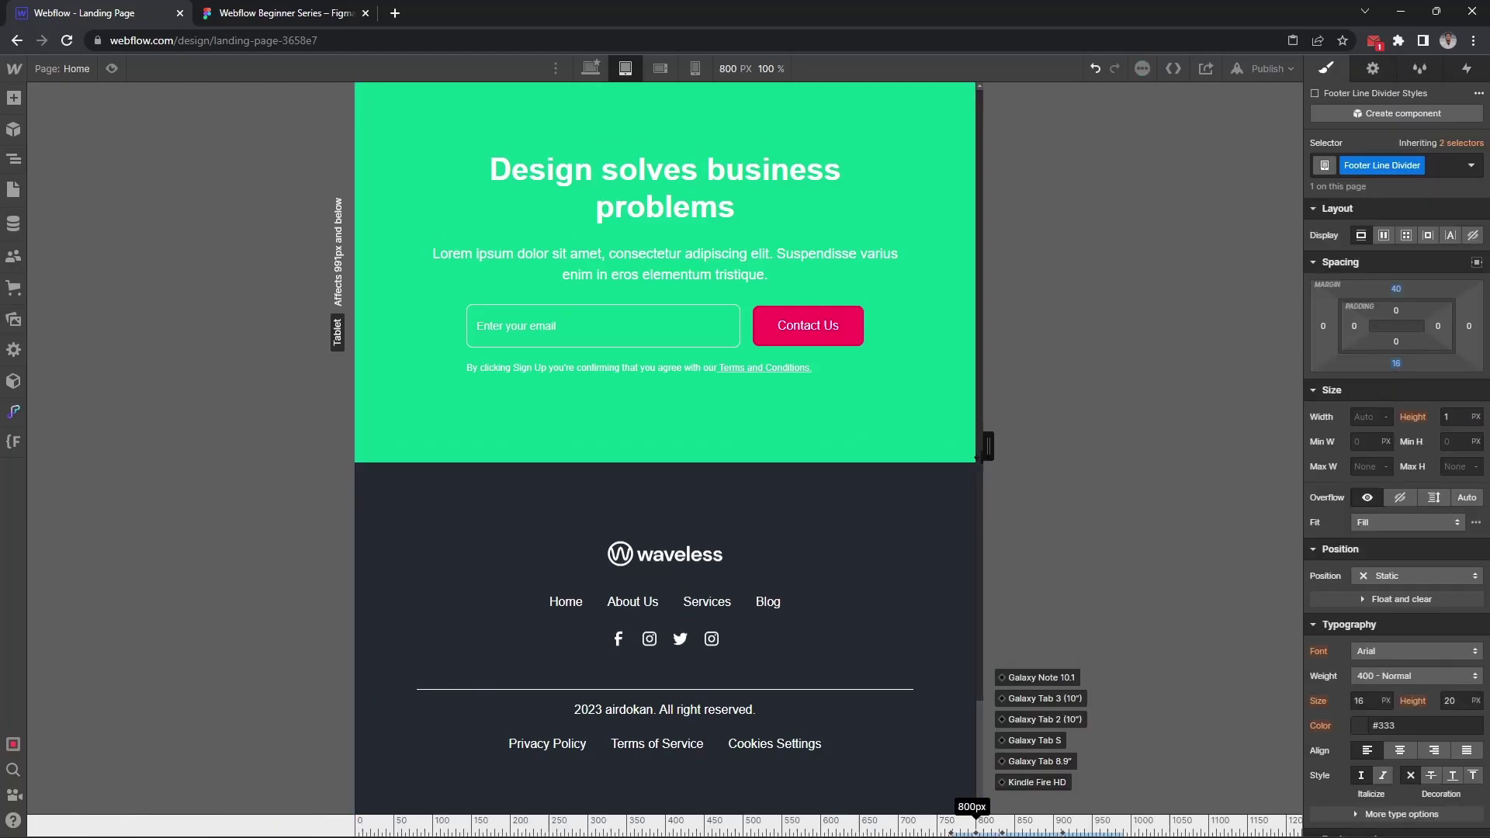
left_click(1397, 363)
type("24")
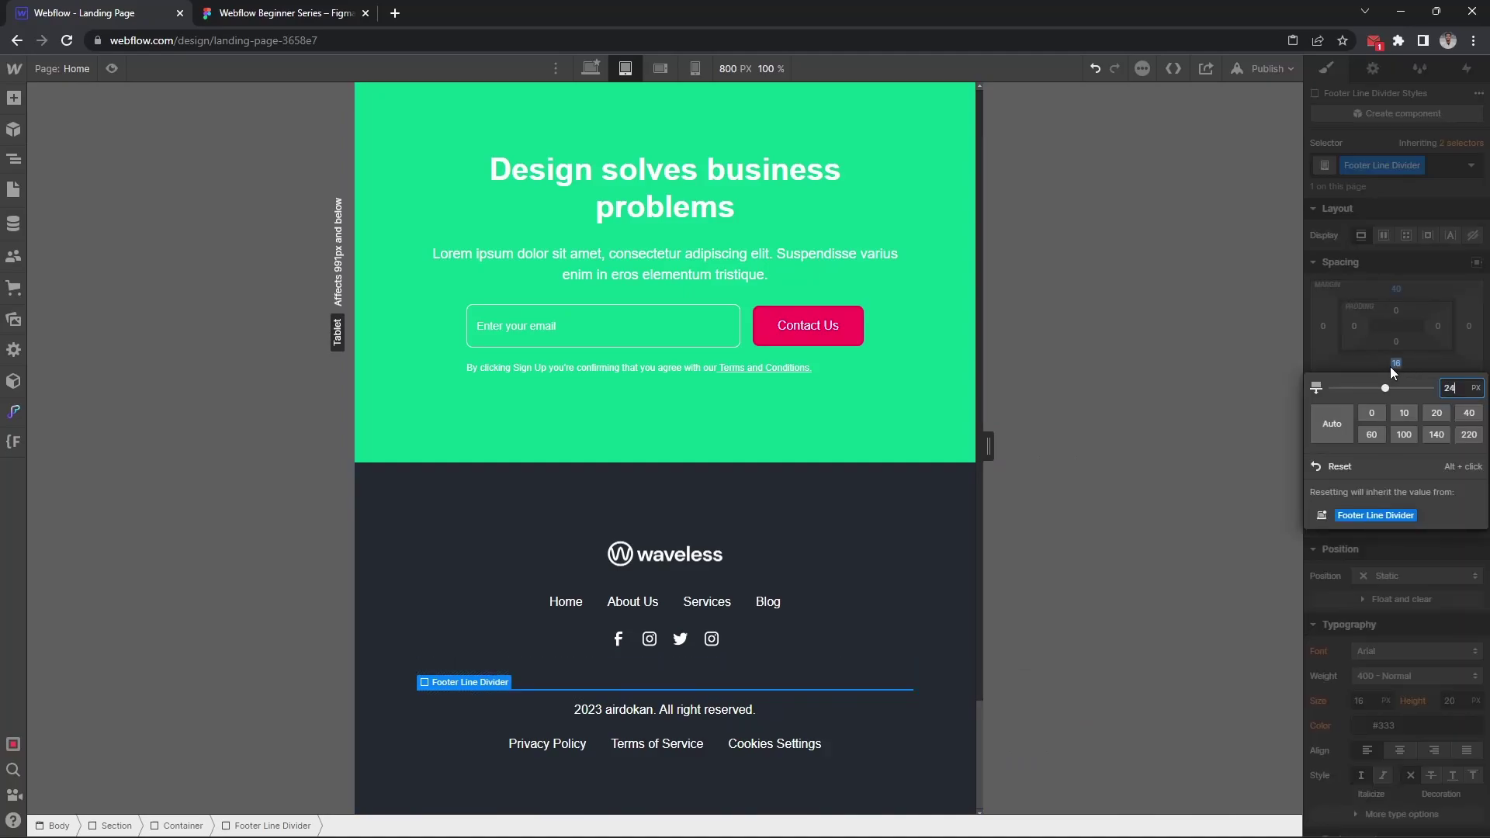
key("Return")
left_click_drag(987, 447, 972, 446)
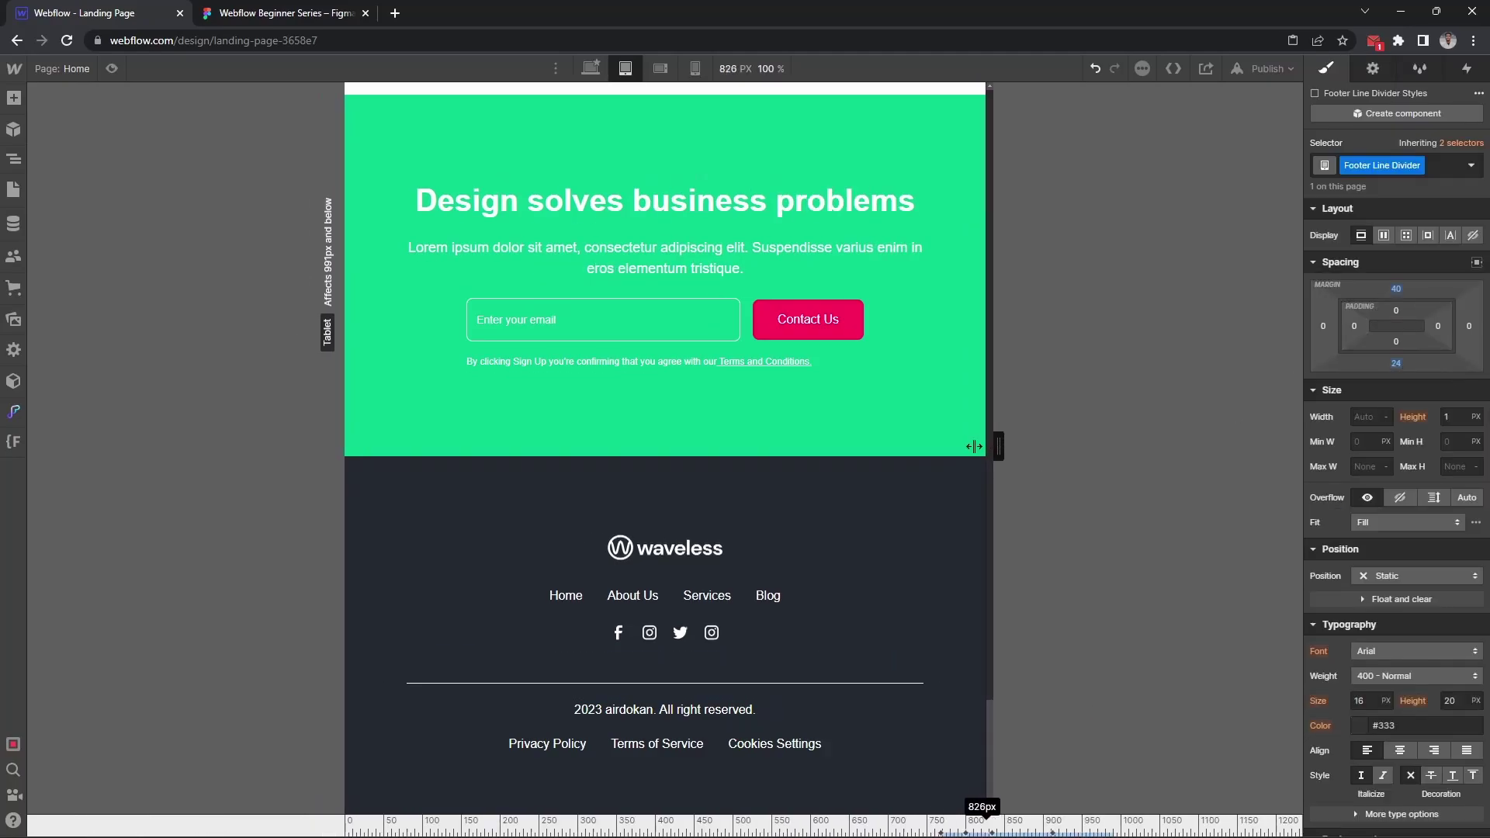
left_click(660, 67)
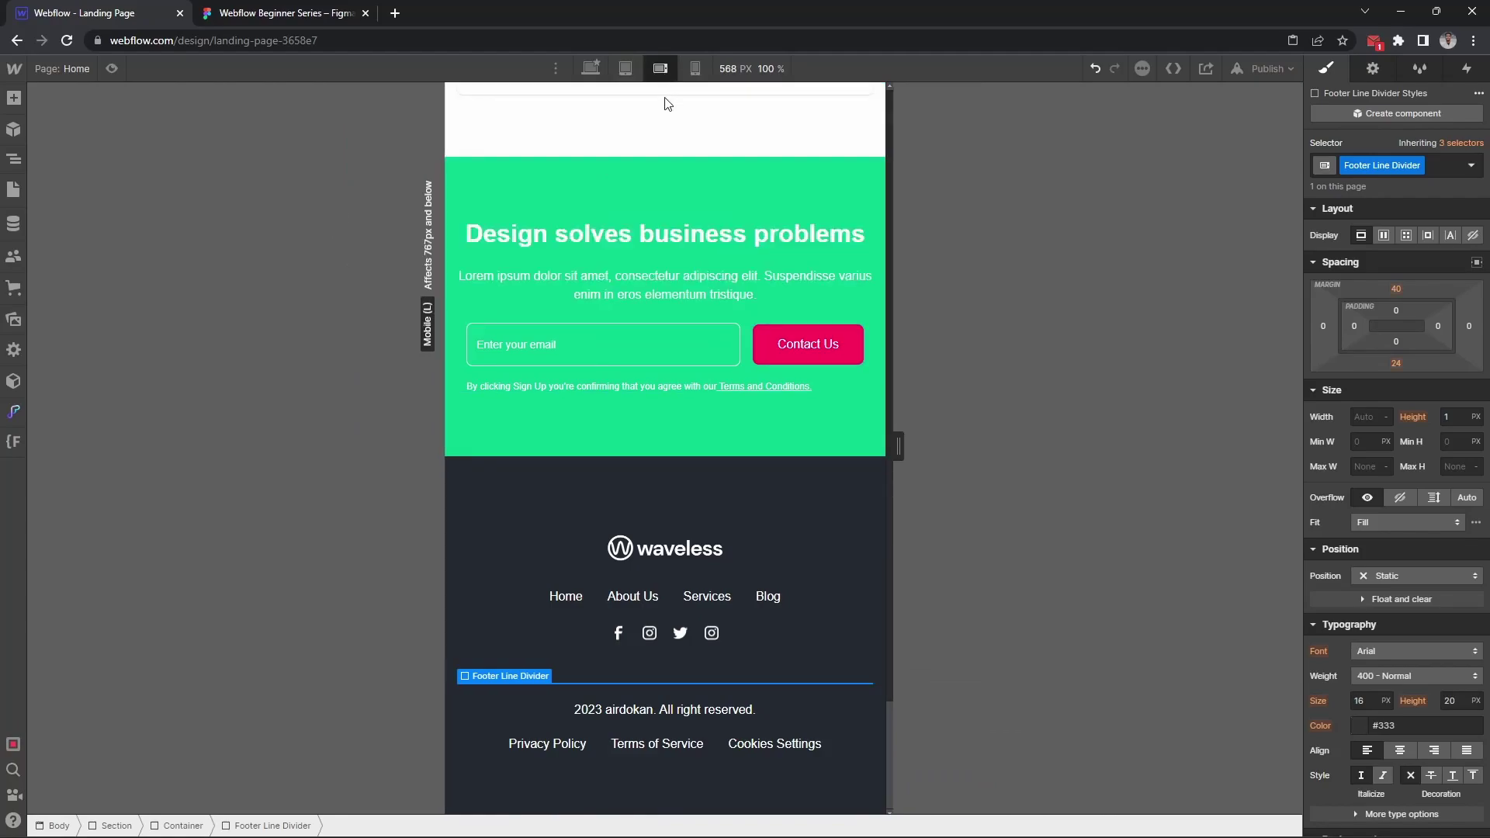
Reverse the Footer Bottom column at tablet size, then verify the order at mobile portrait
left_click(695, 67)
scroll(669, 373, "down", 3)
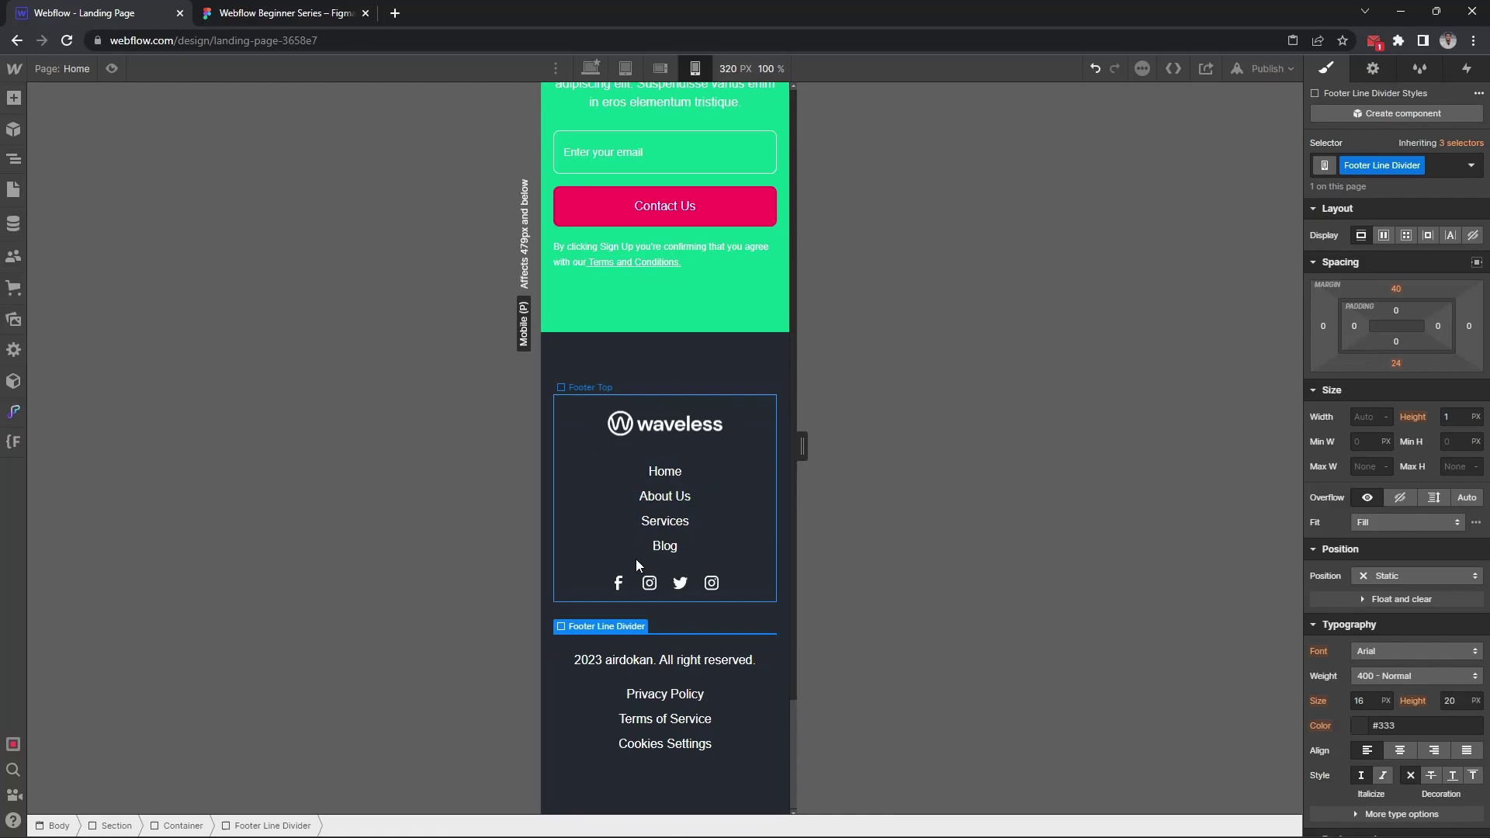
left_click(583, 561)
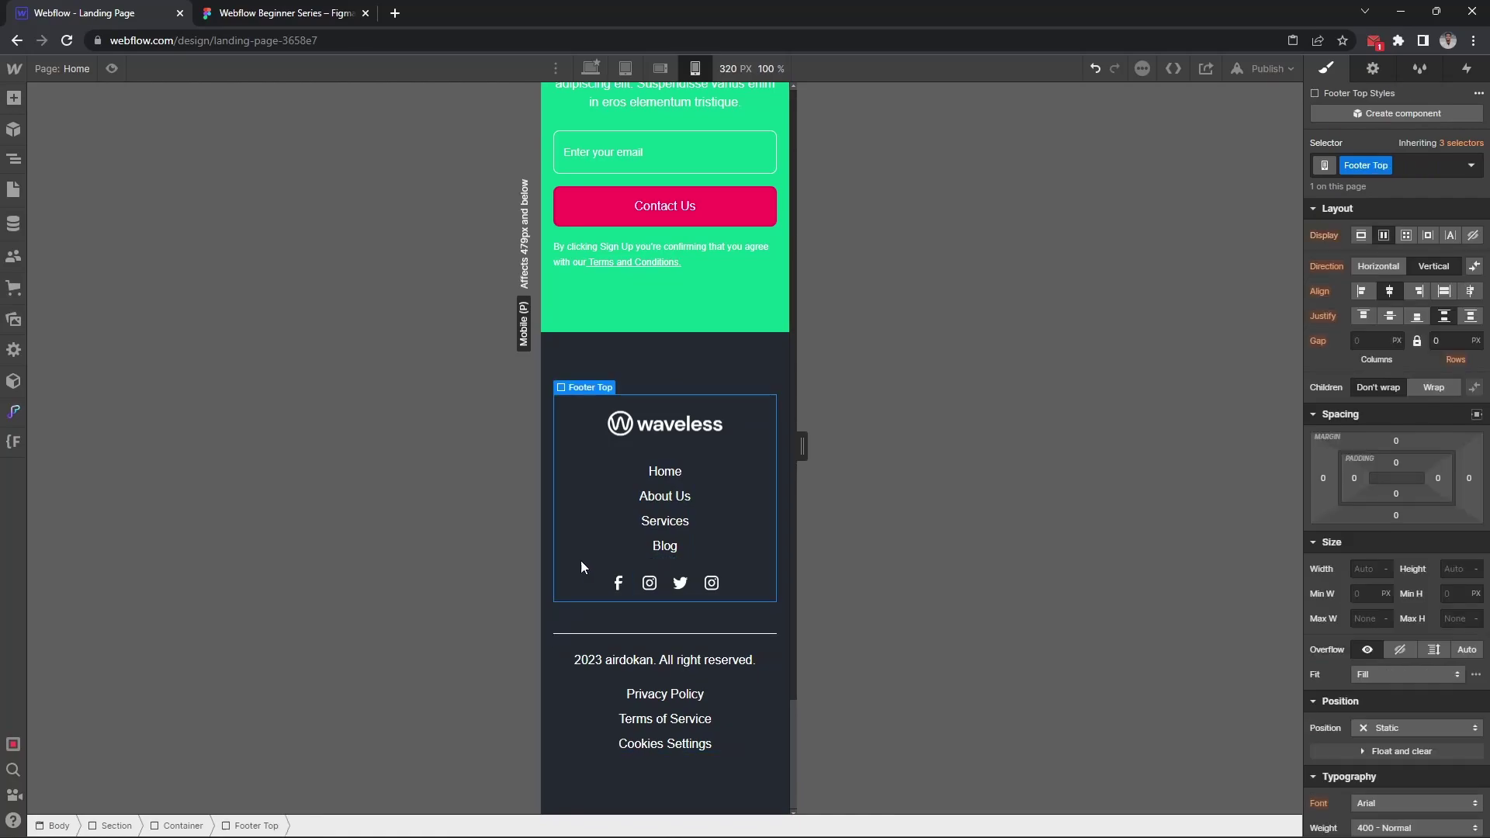
left_click(608, 677)
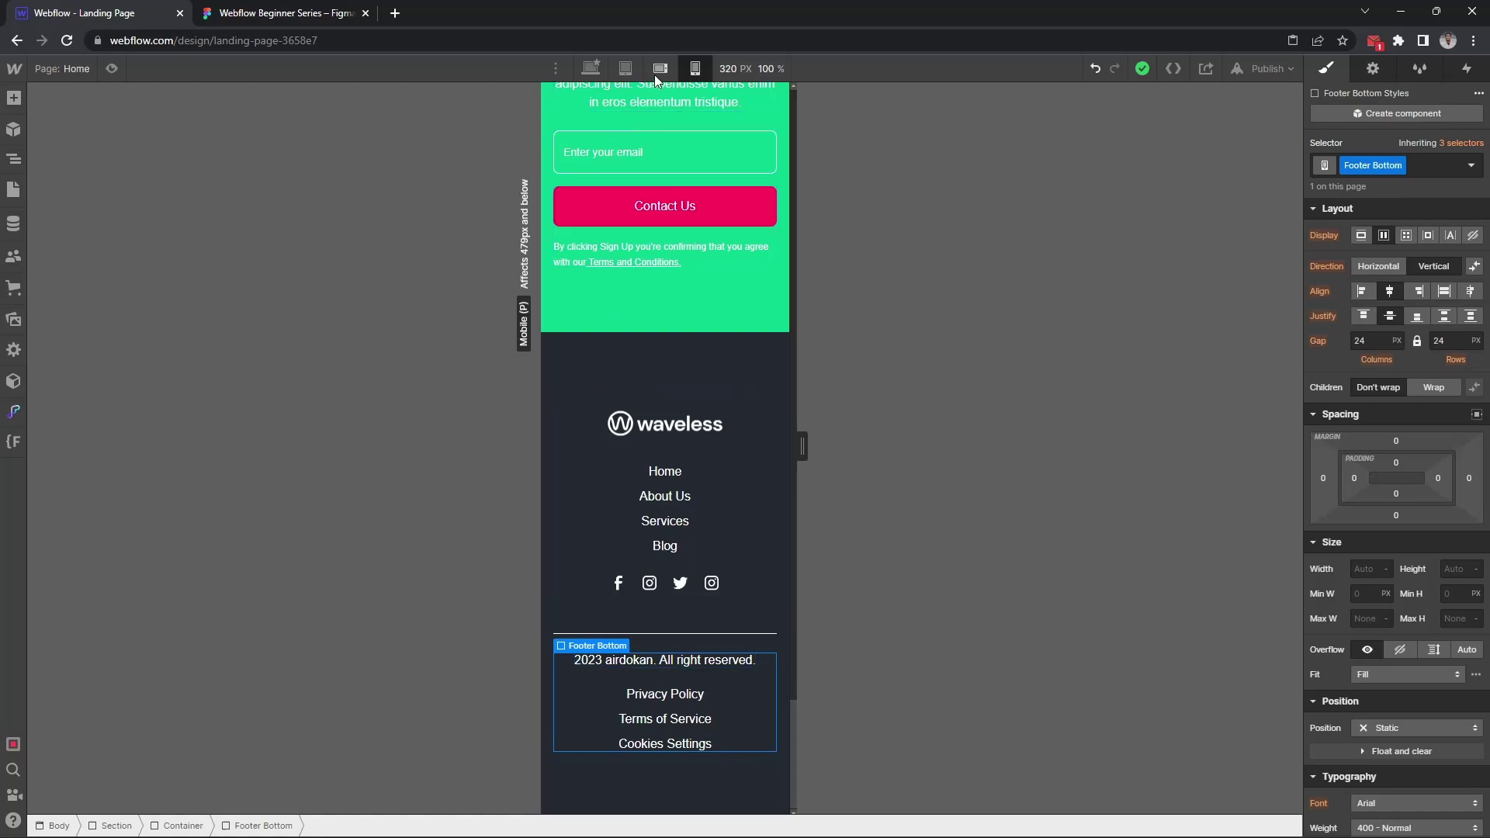
left_click(625, 69)
scroll(634, 361, "down", 5)
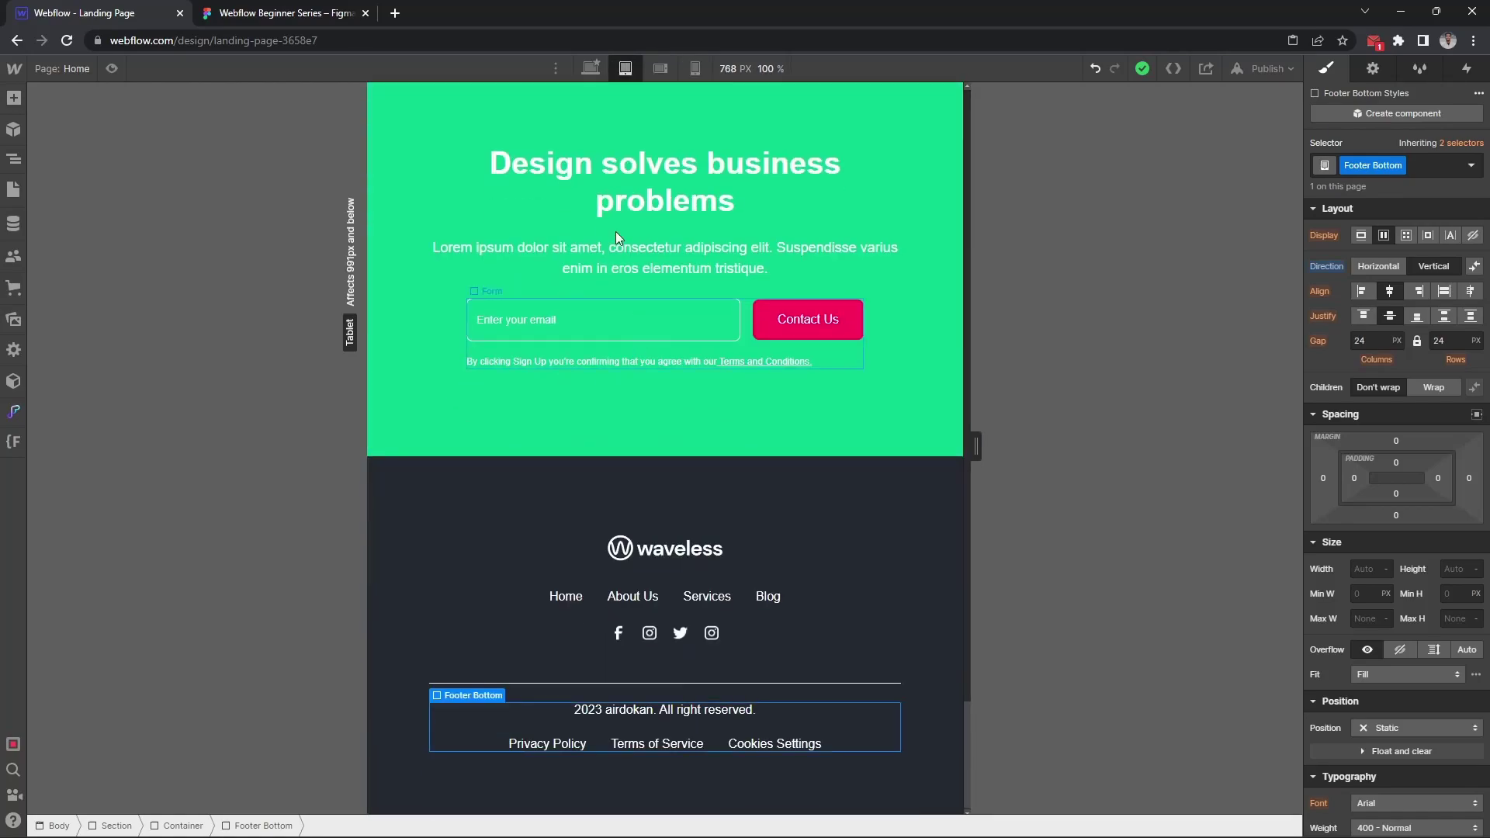
left_click(590, 67)
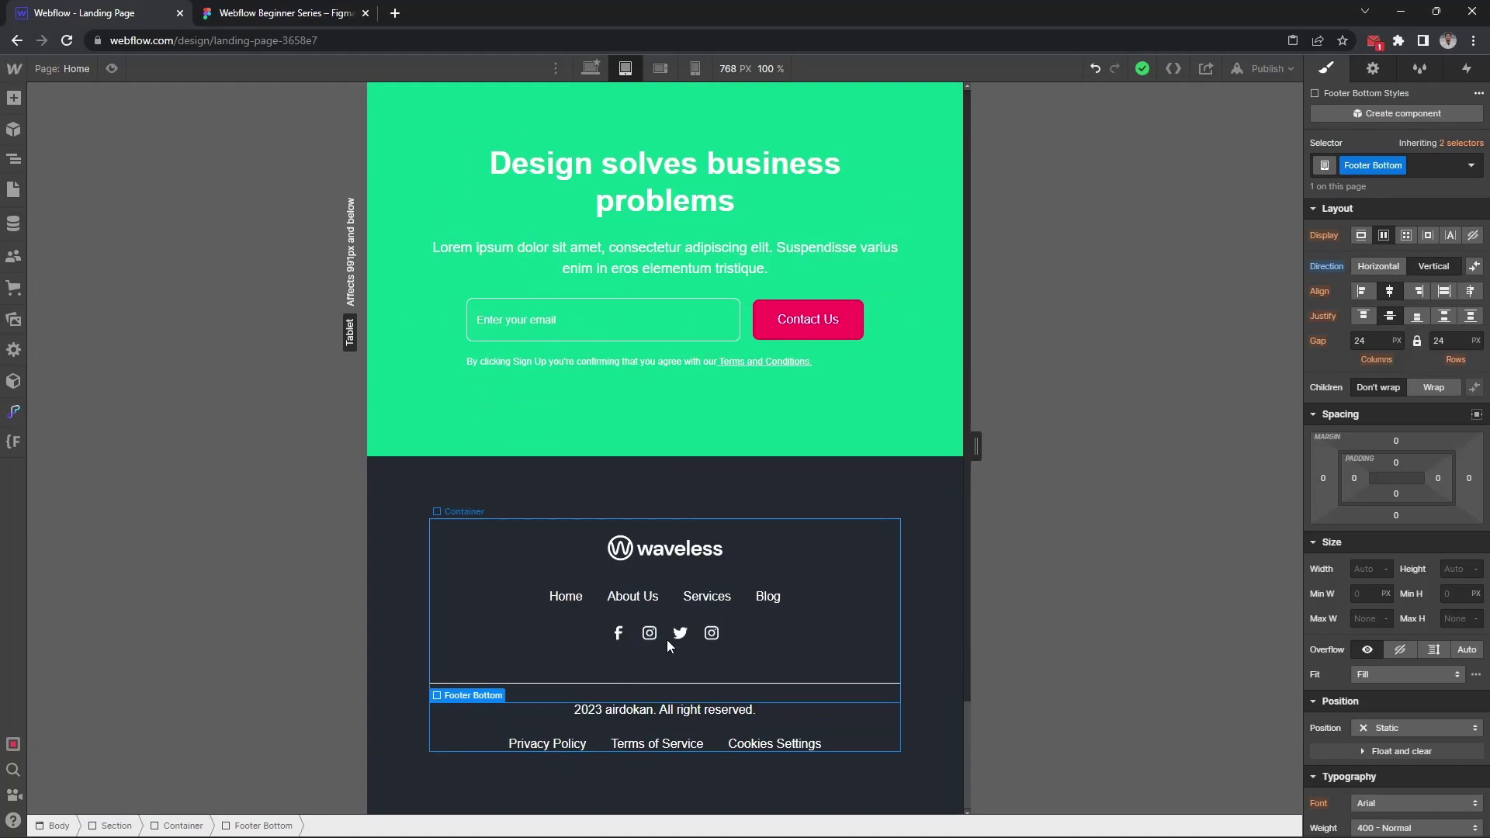
left_click(1474, 268)
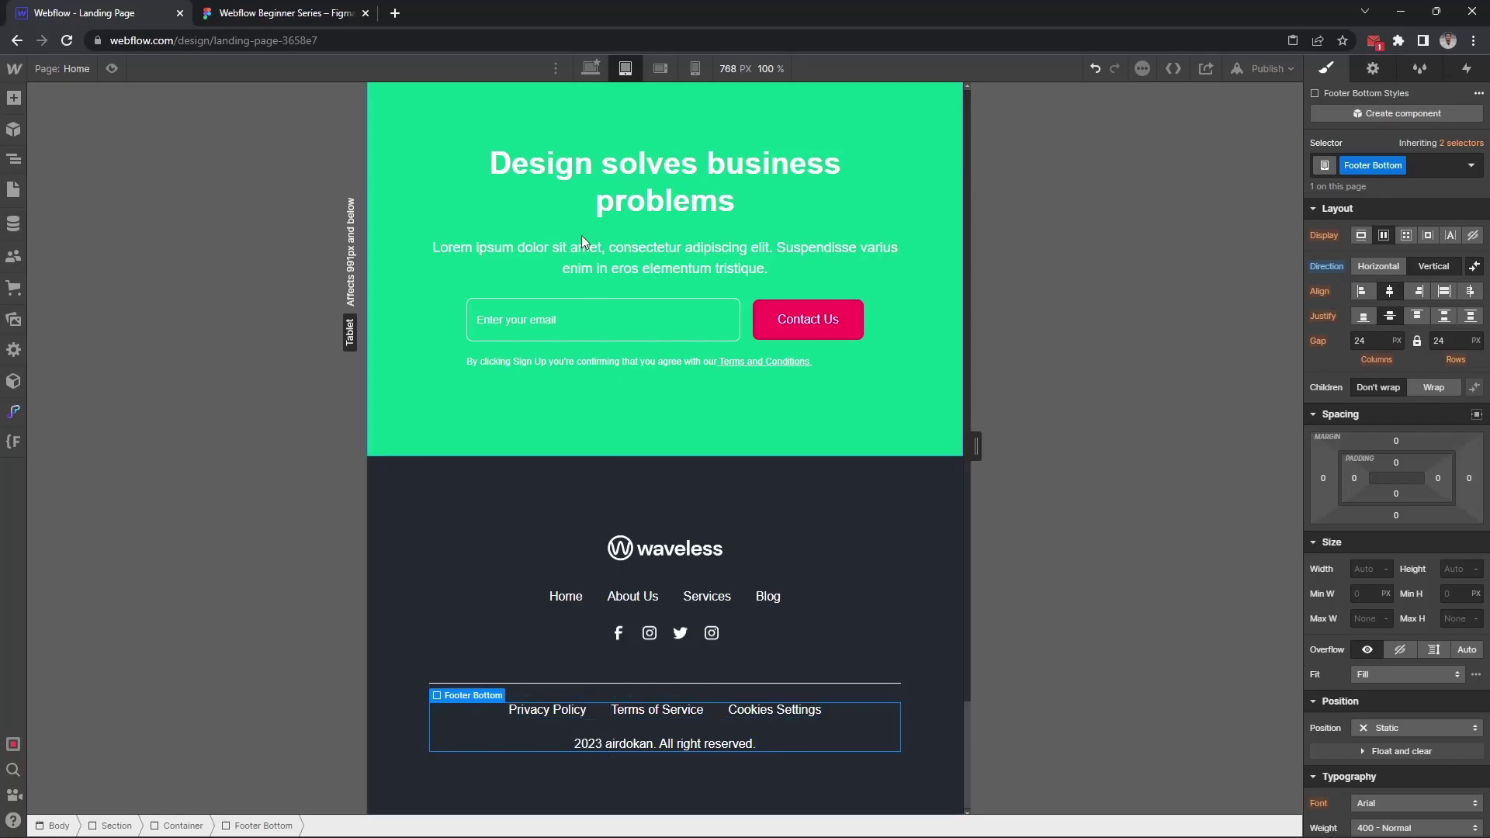
left_click(659, 69)
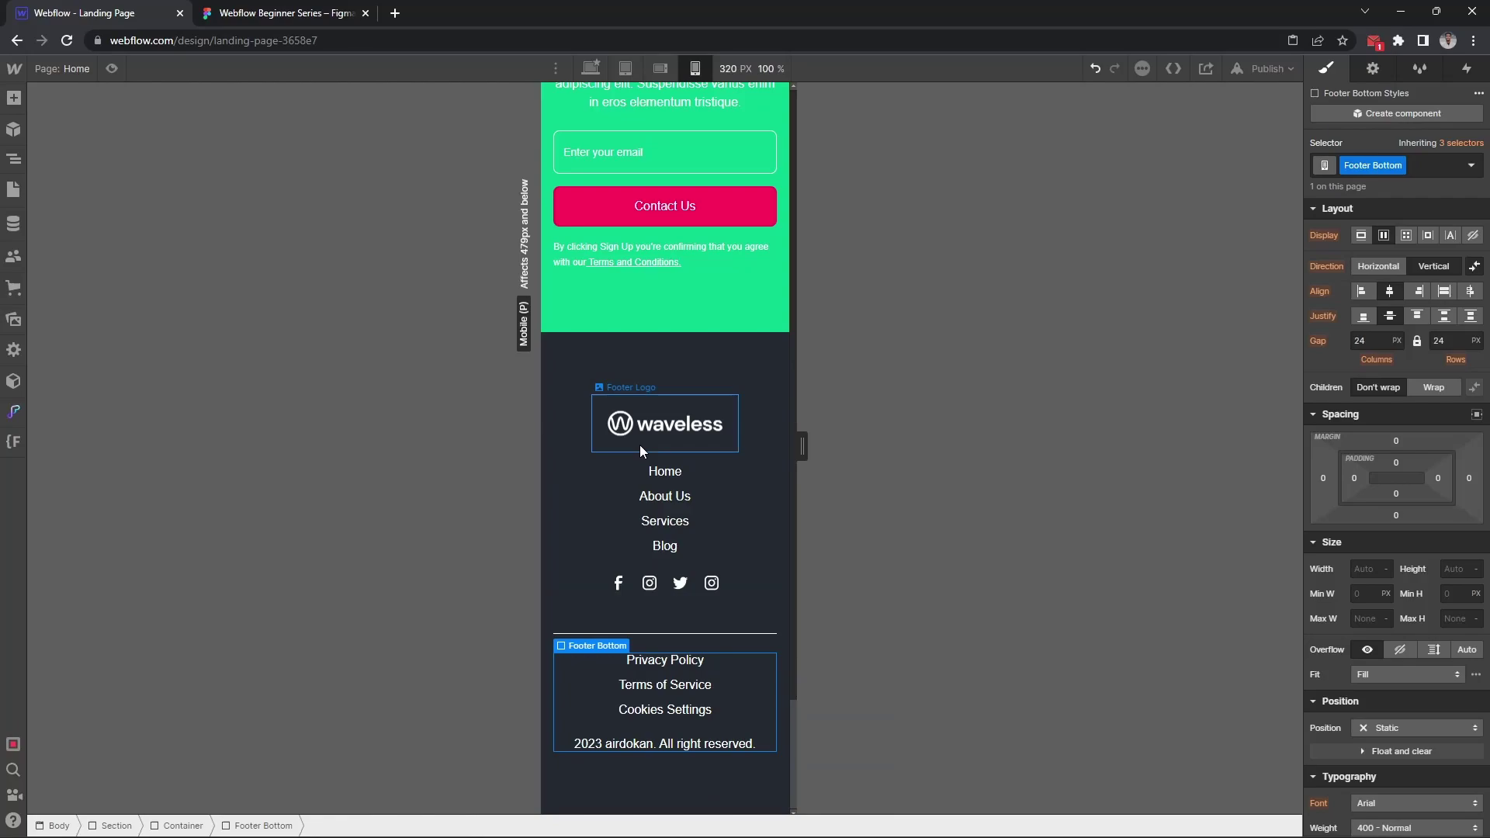
left_click(570, 355)
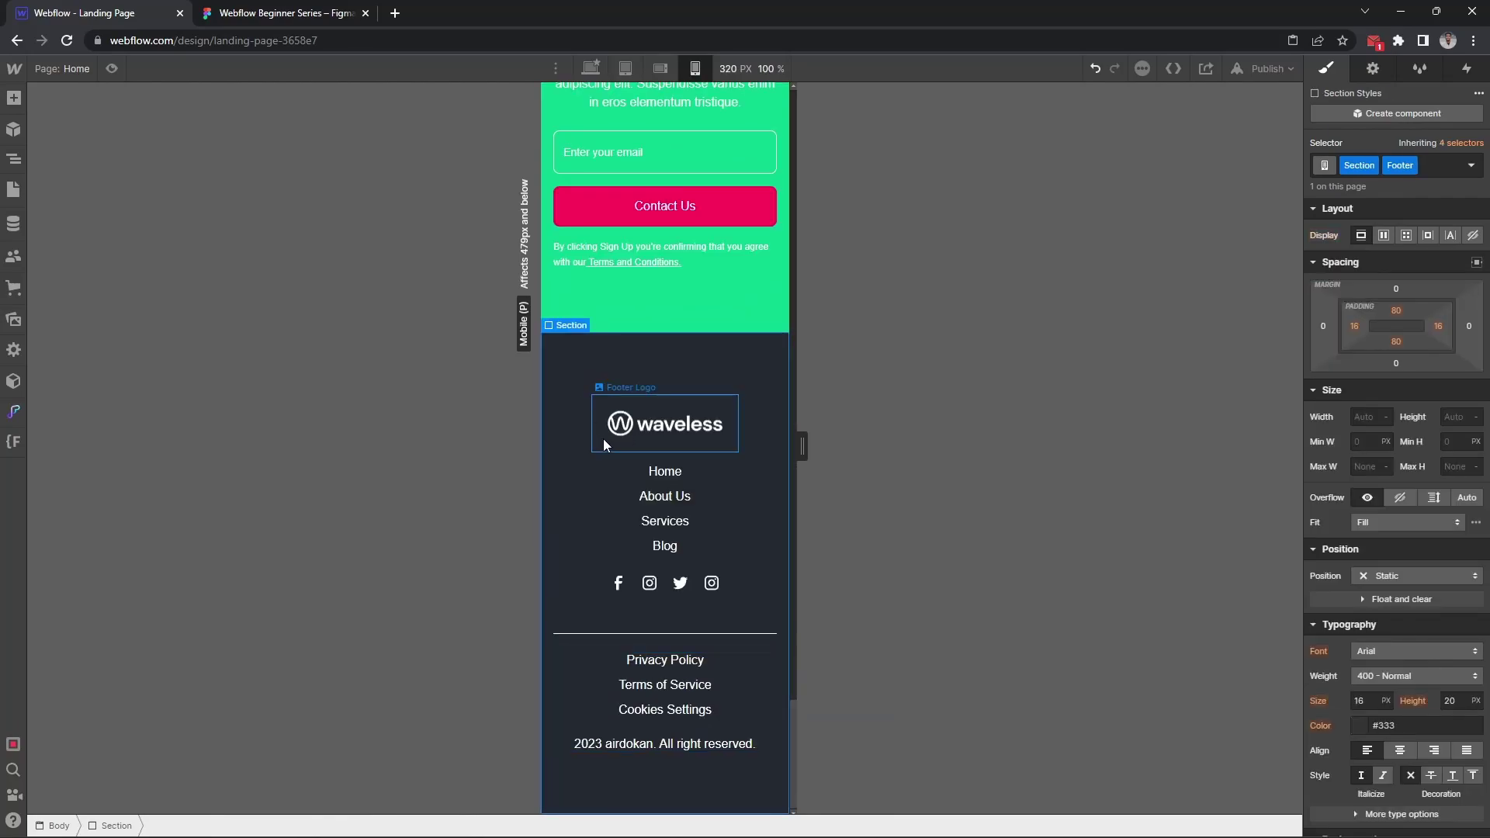
key("shift+1")
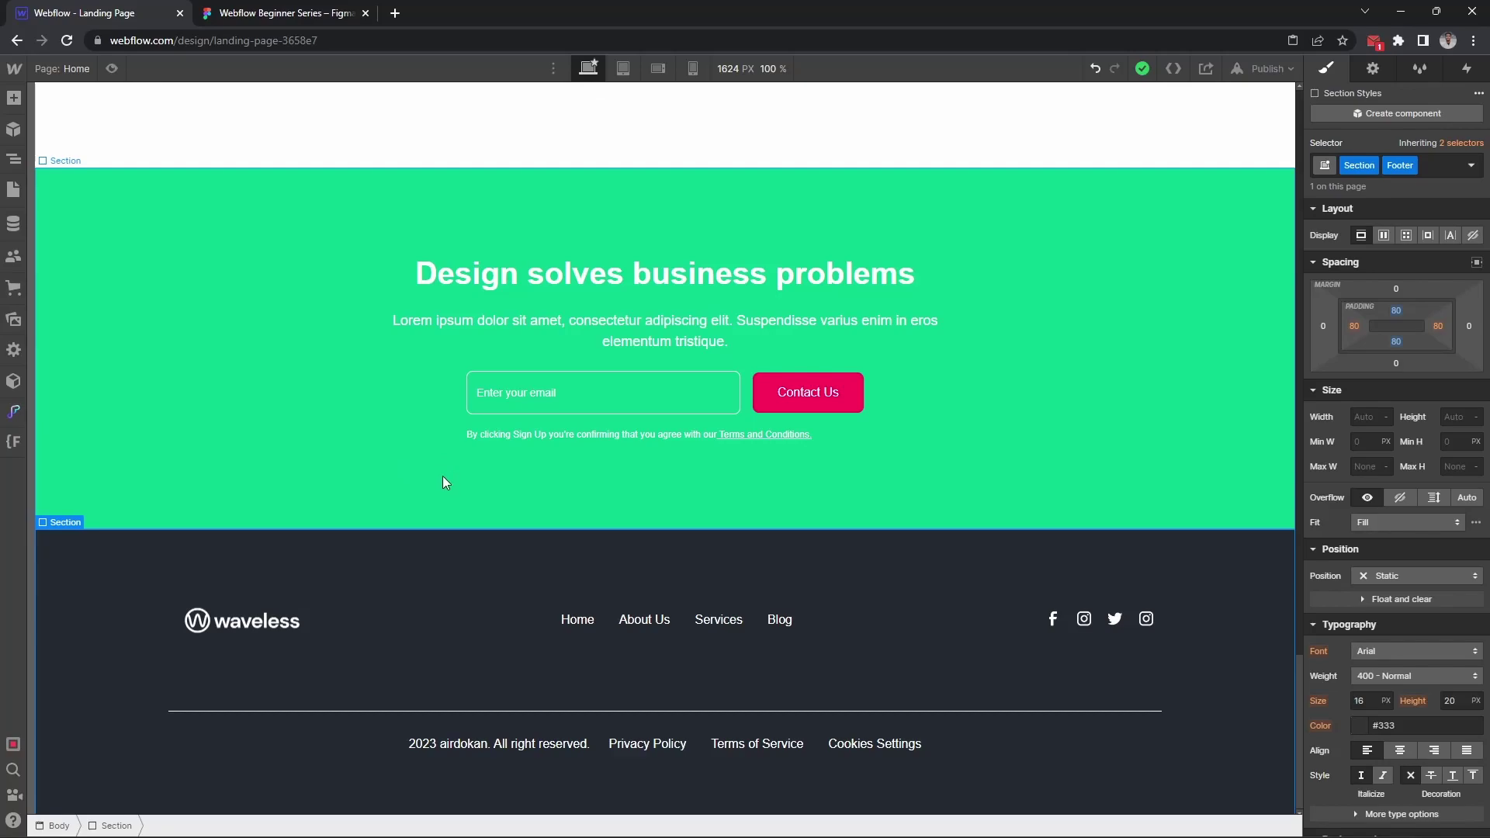
left_click(279, 13)
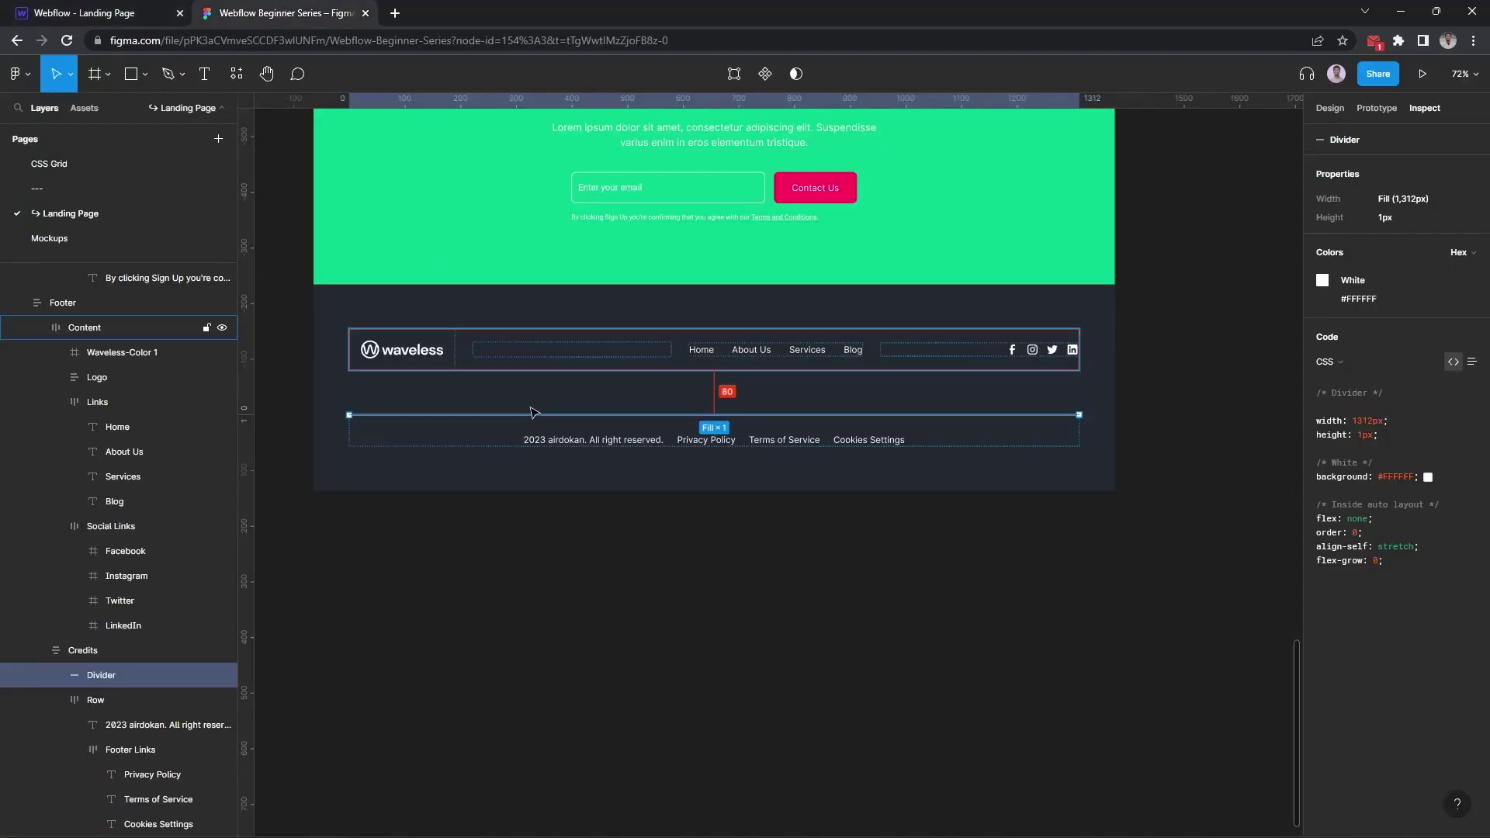
scroll(626, 568, "down", 3)
scroll(625, 568, "up", 2)
scroll(625, 568, "up", 3)
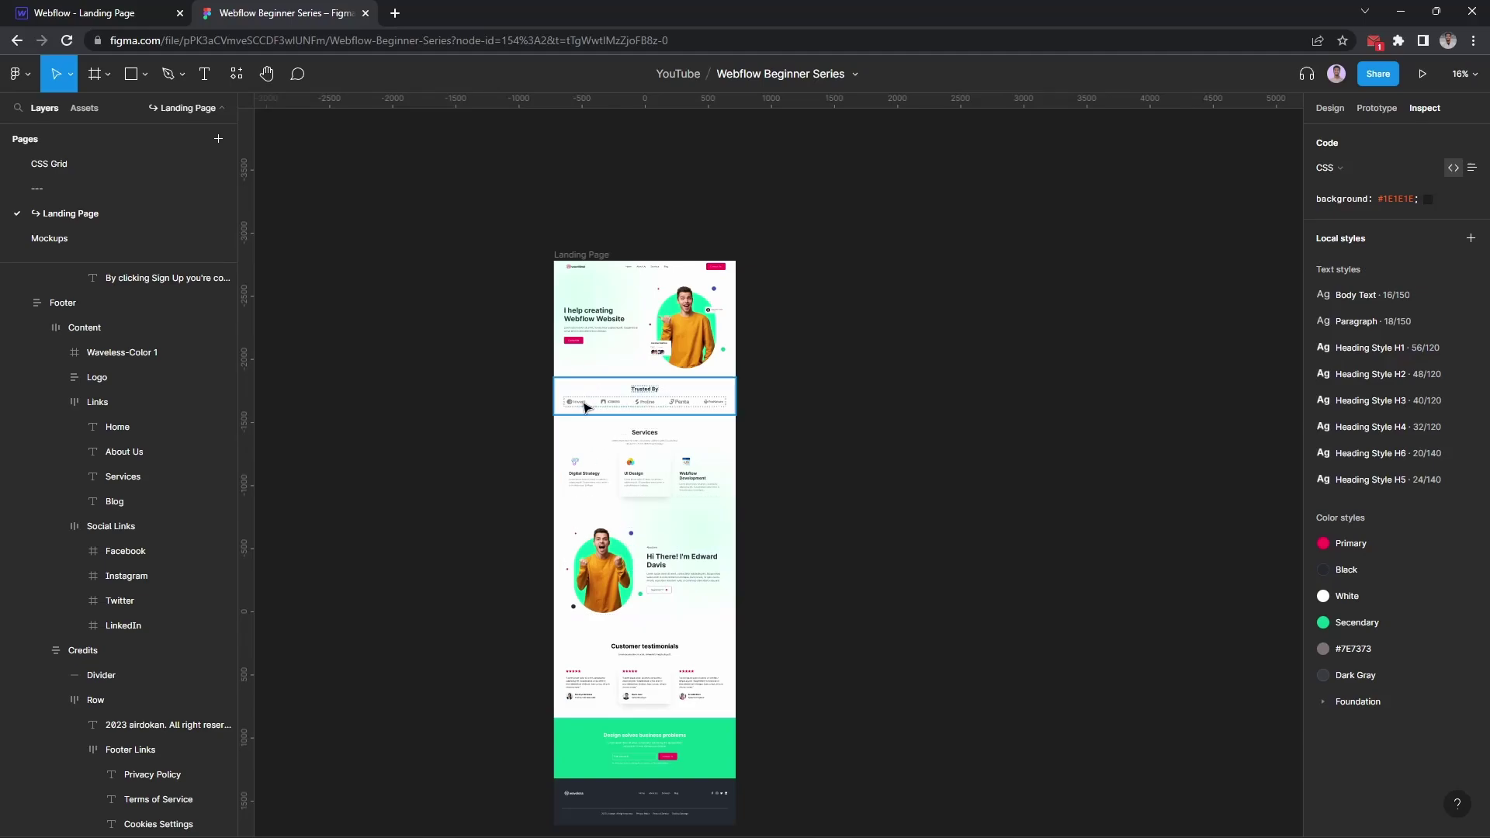
scroll(590, 308, "up", 5)
scroll(589, 308, "down", 5)
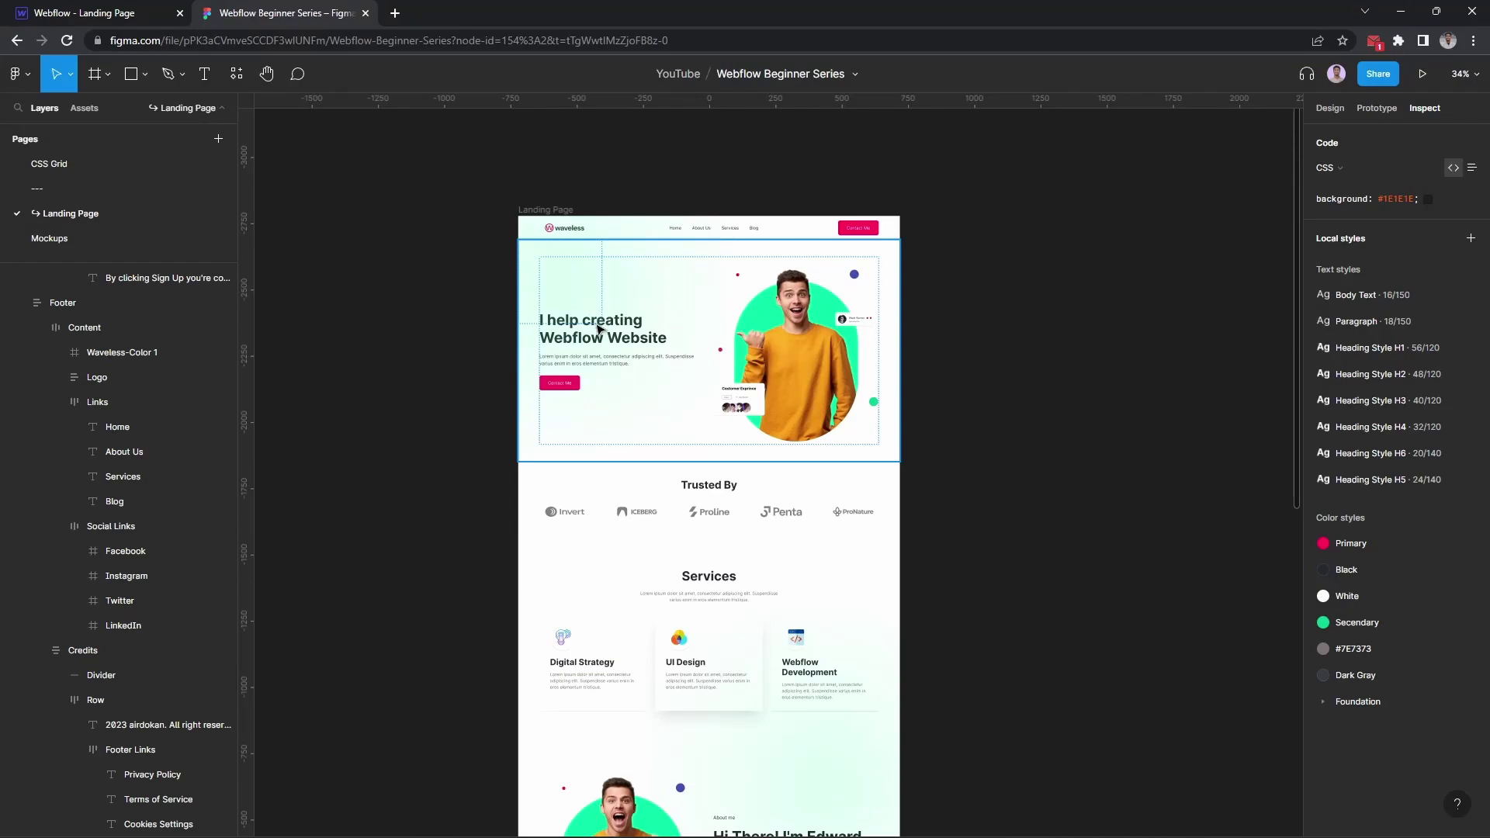
scroll(591, 304, "up", 2)
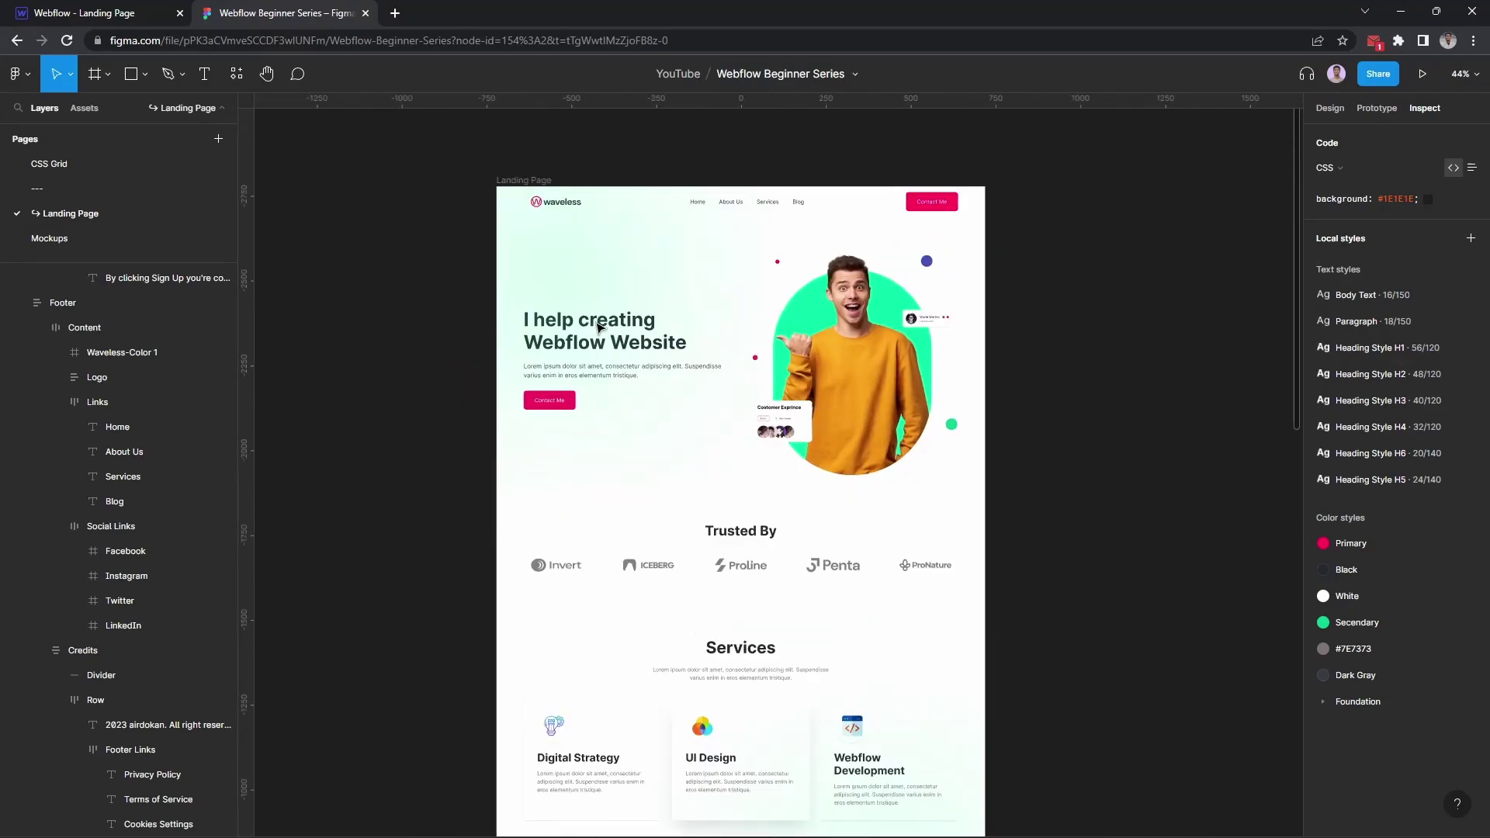
key("ctrl+shift+Tab")
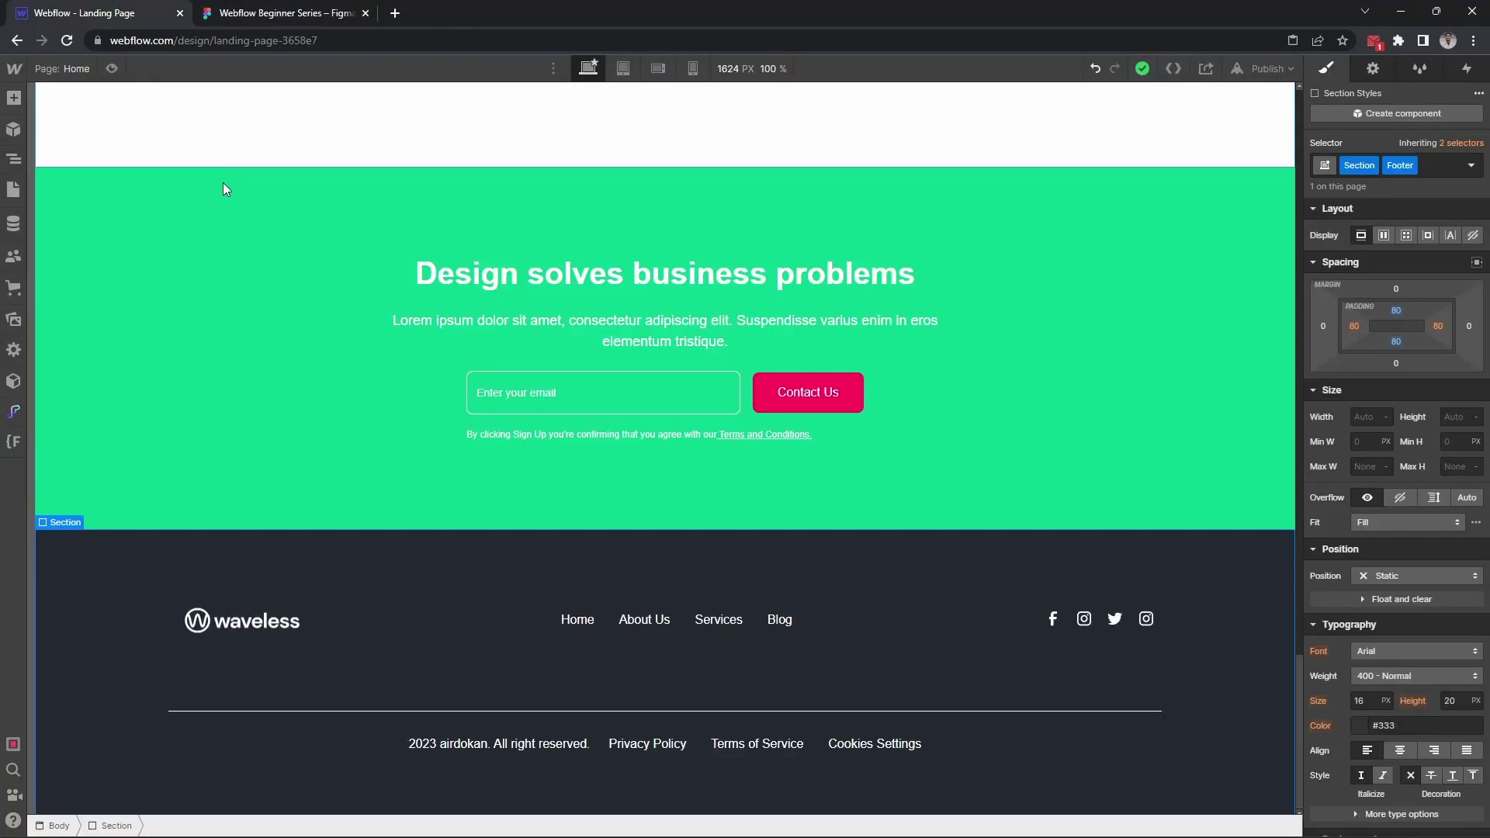
scroll(334, 296, "up", 5)
scroll(336, 299, "up", 5)
scroll(340, 301, "up", 5)
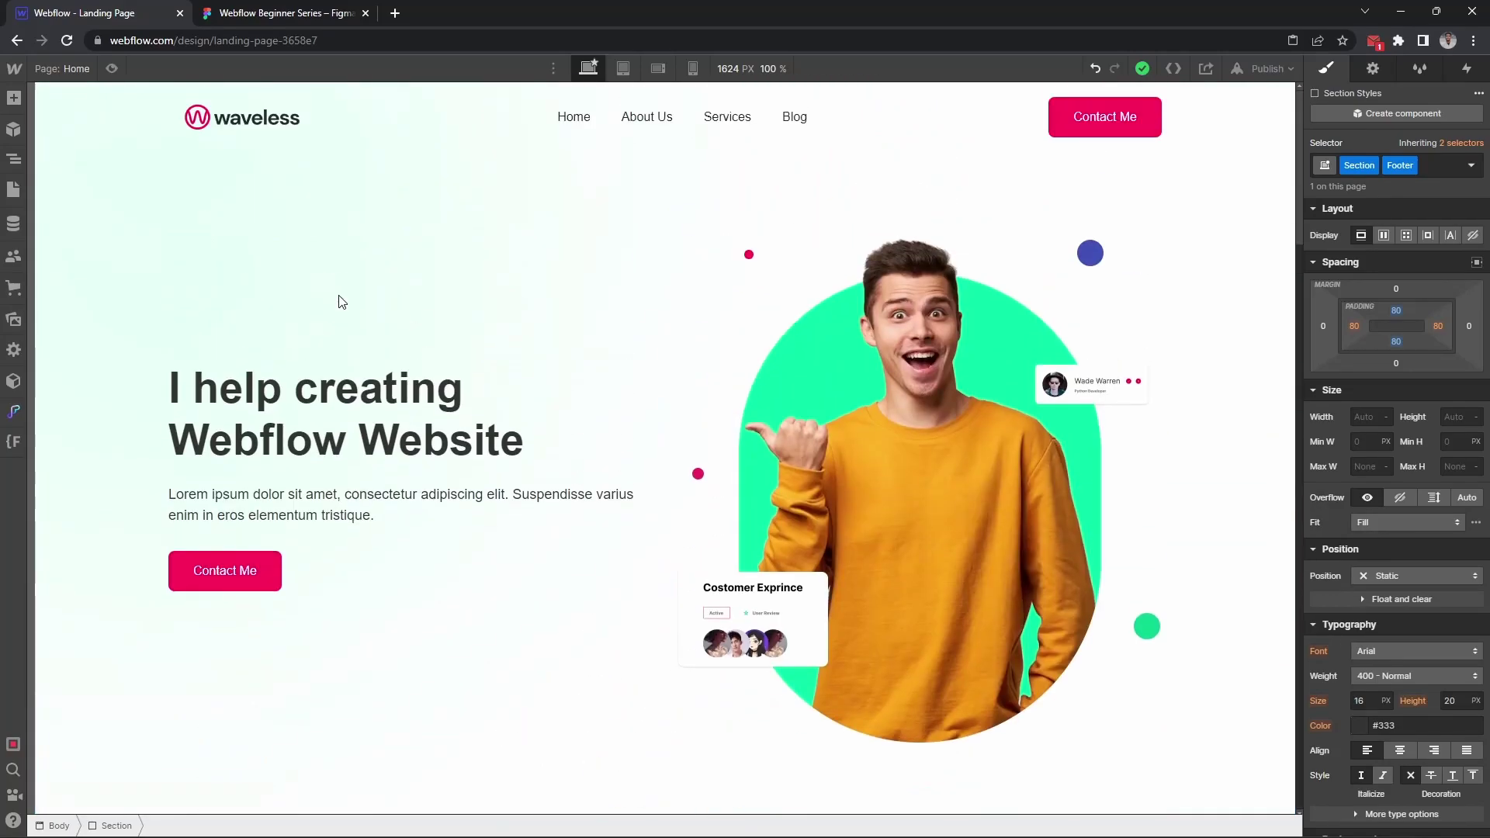
left_click(274, 13)
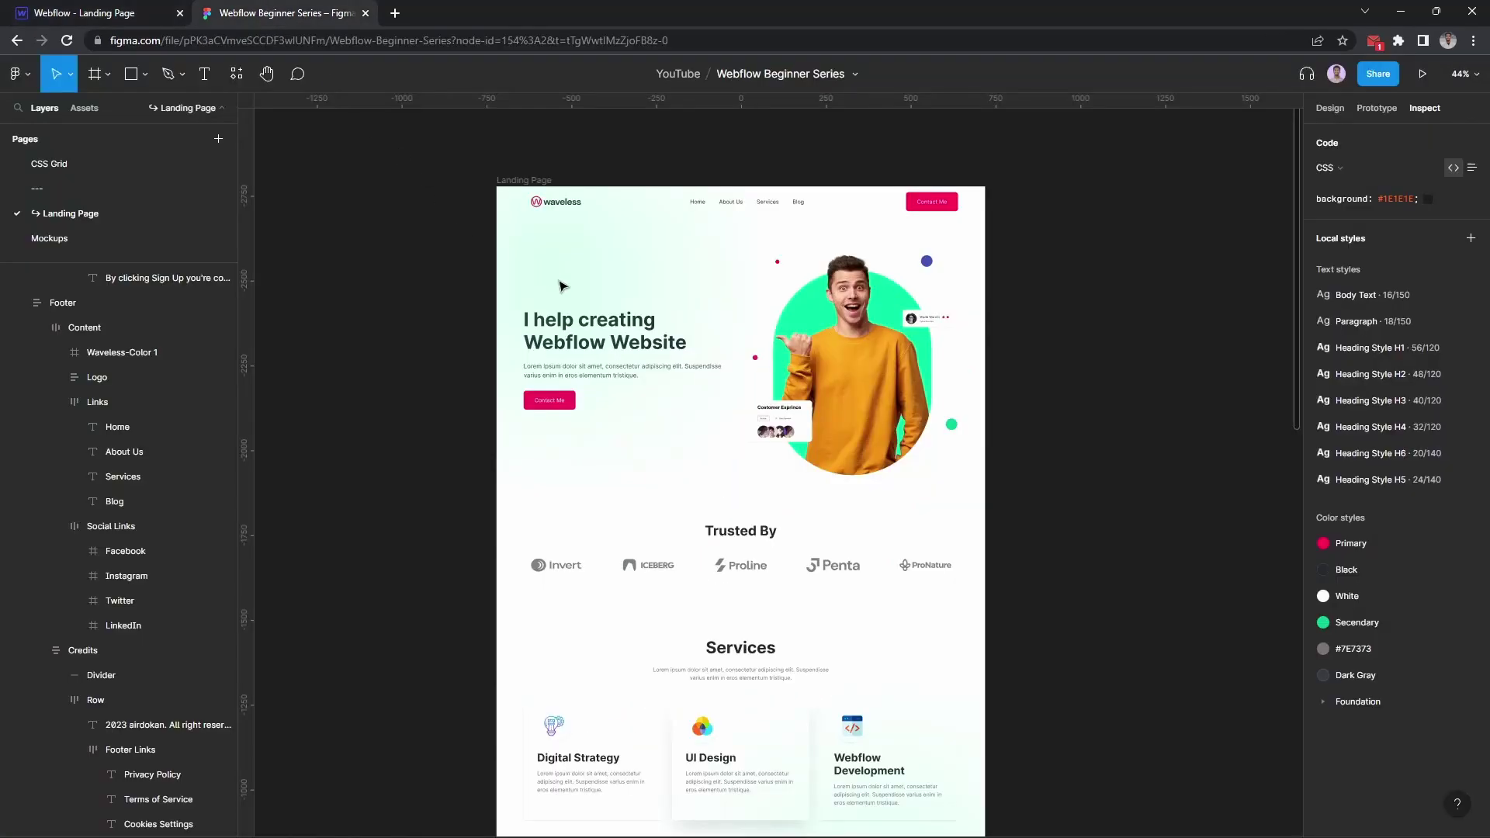
left_click(599, 329)
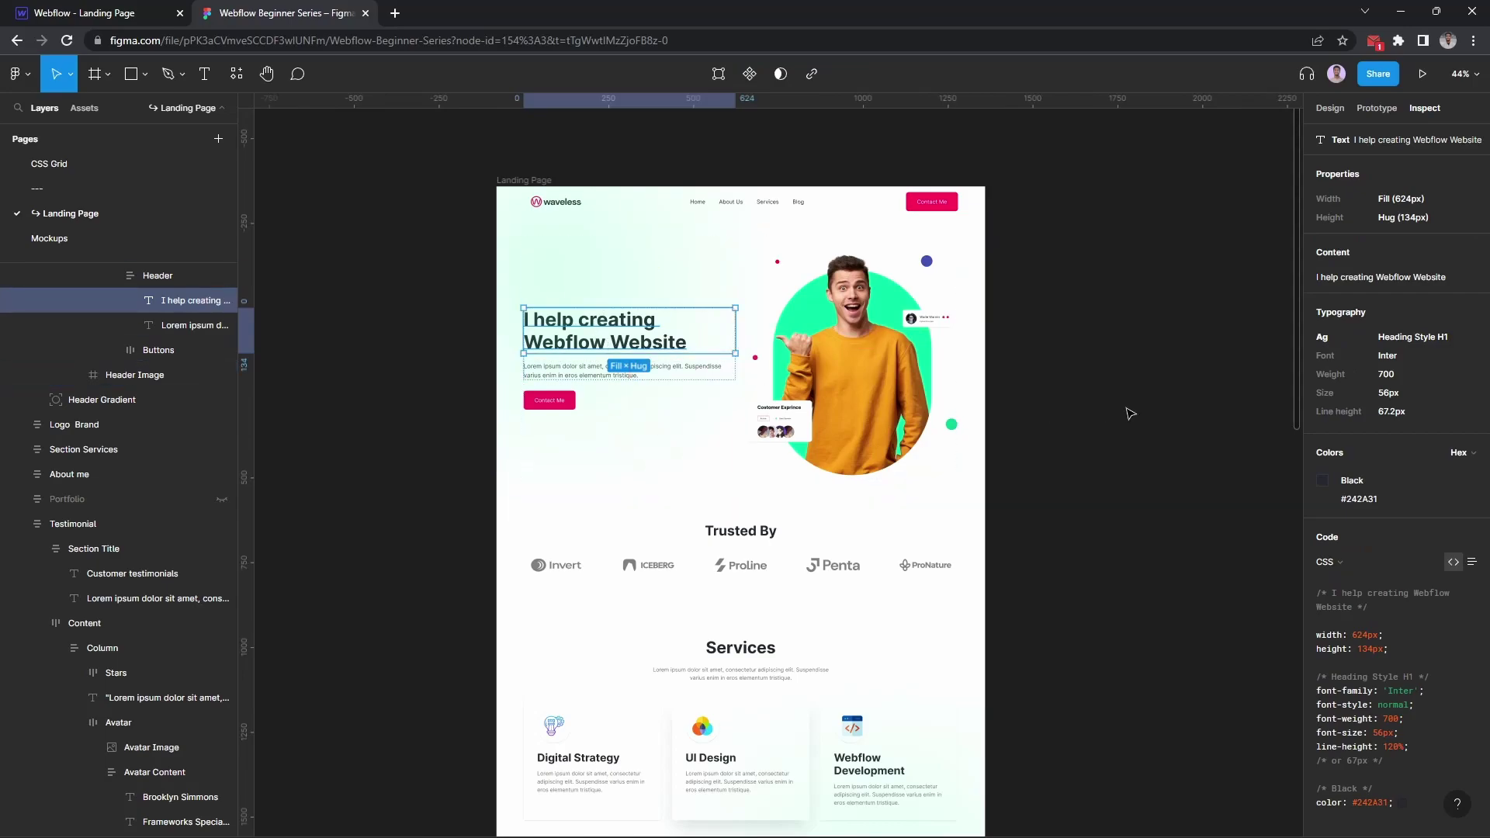
Add the Inter Google Font with weights regular, 500, 600, 700 and 800 in Project Settings > Fonts
left_click(82, 13)
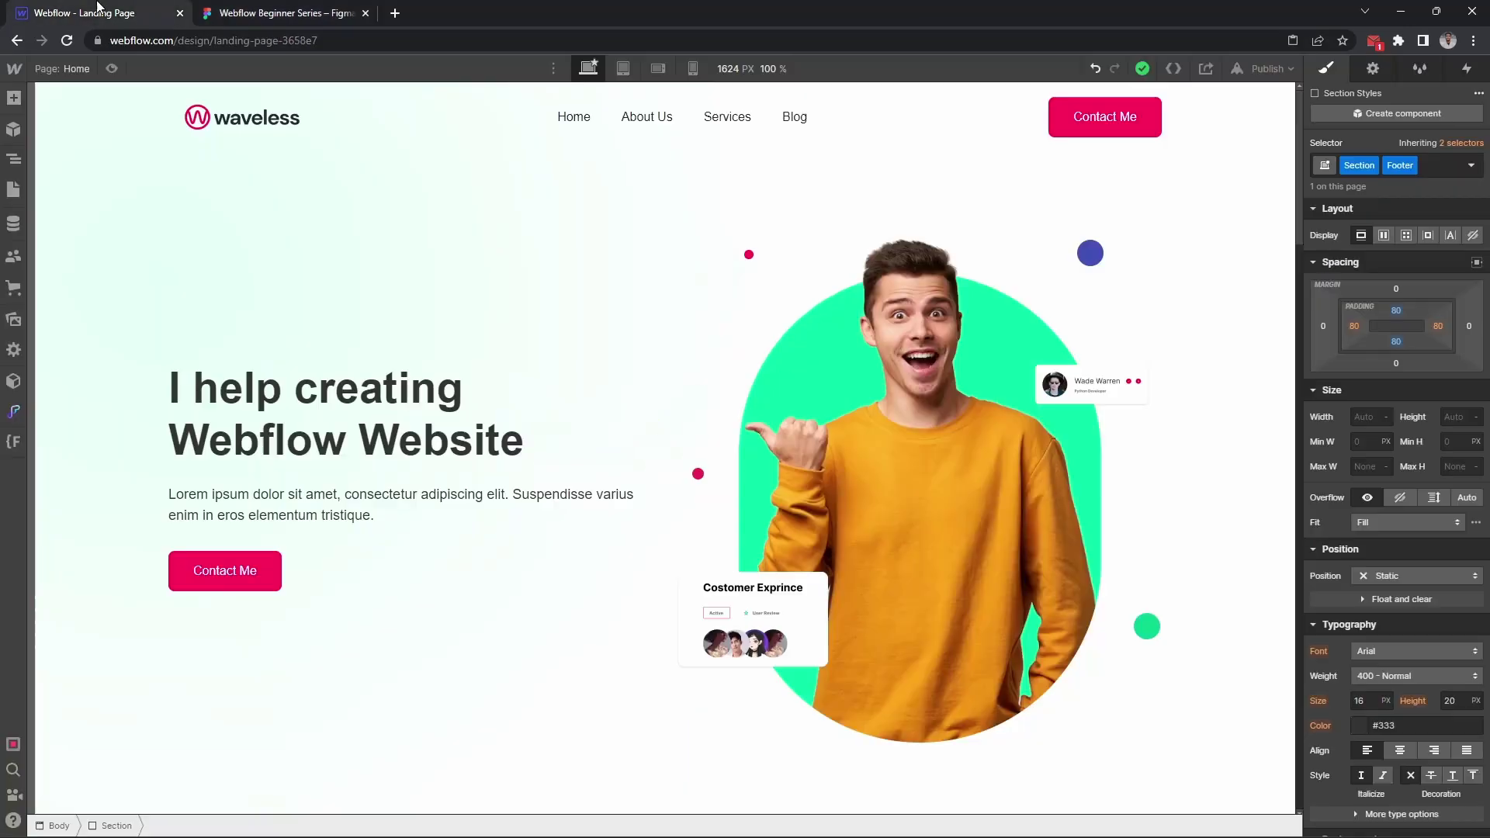
left_click(14, 70)
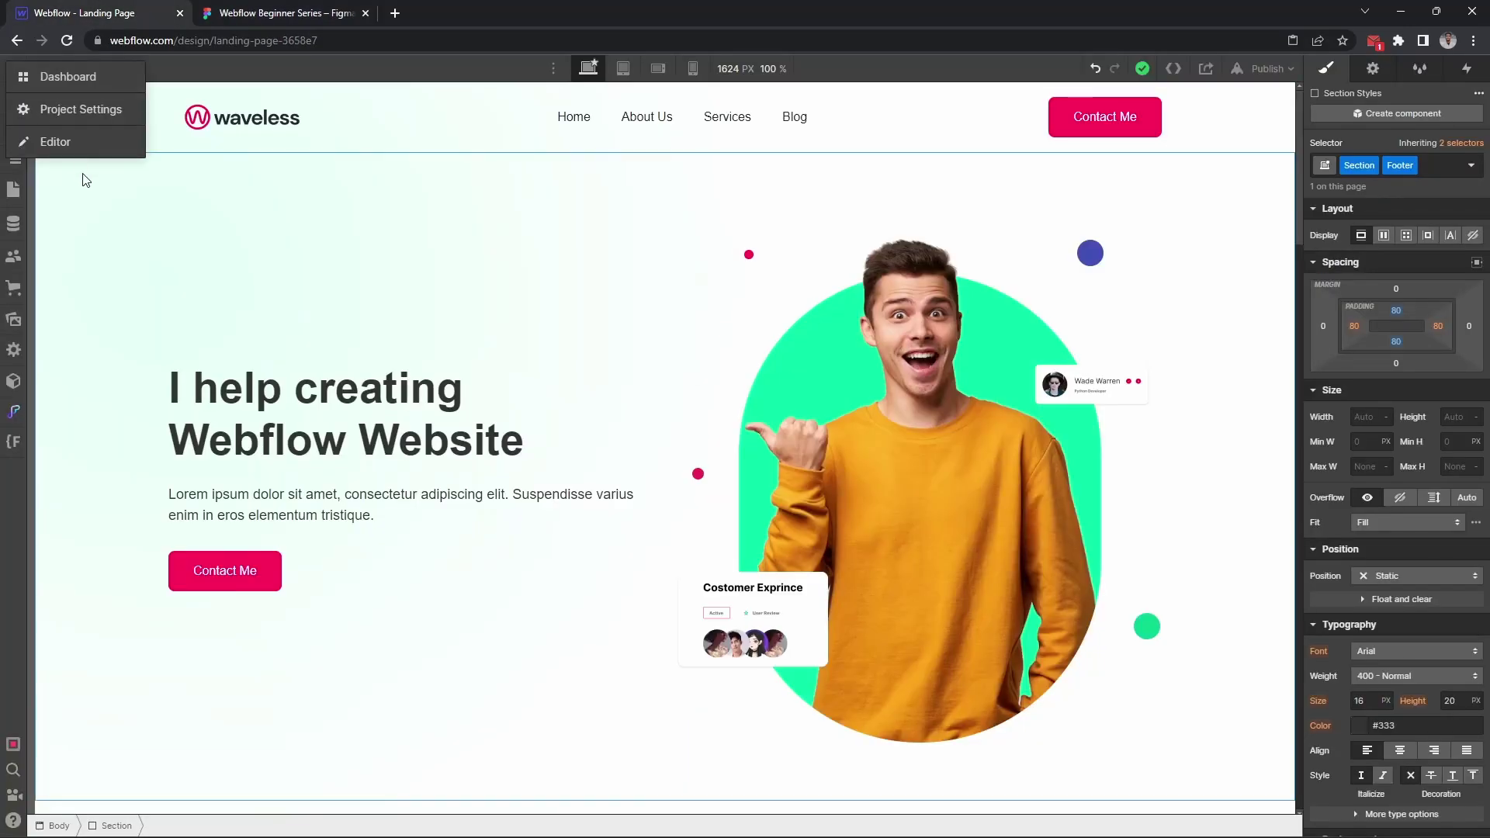
left_click(60, 109)
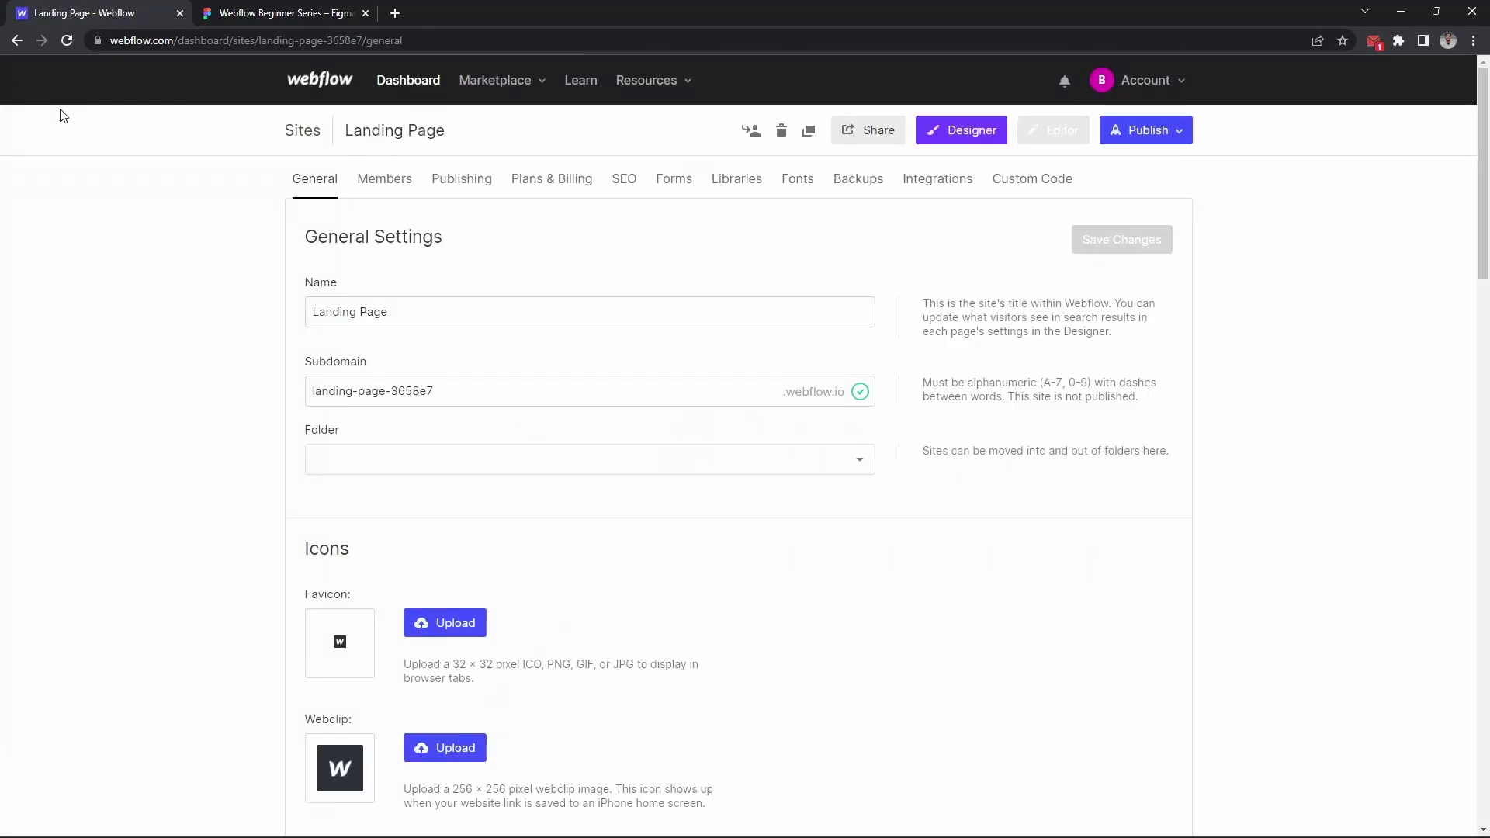
left_click(787, 180)
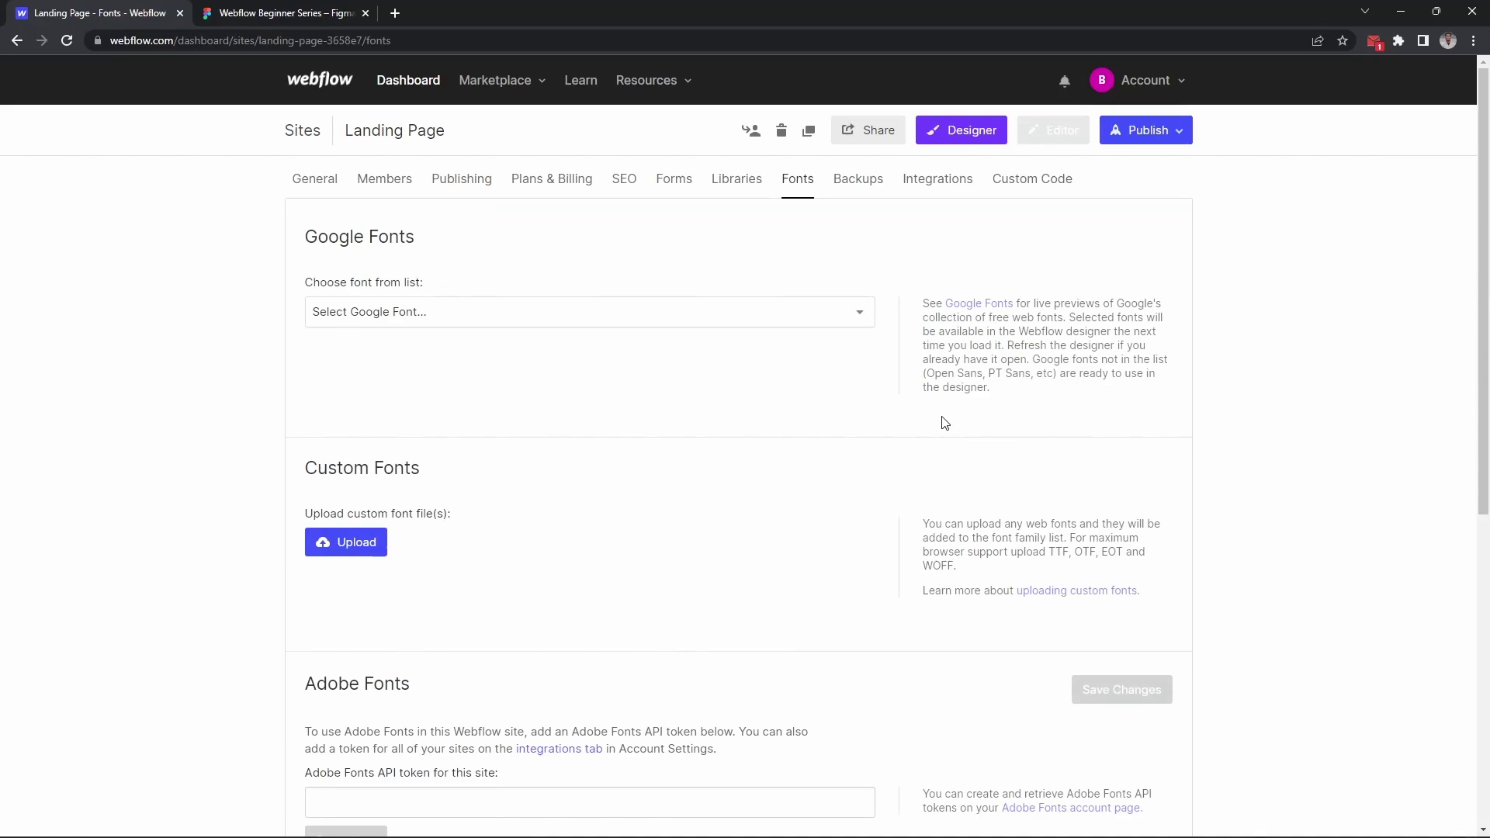
left_click(538, 324)
type("ibm")
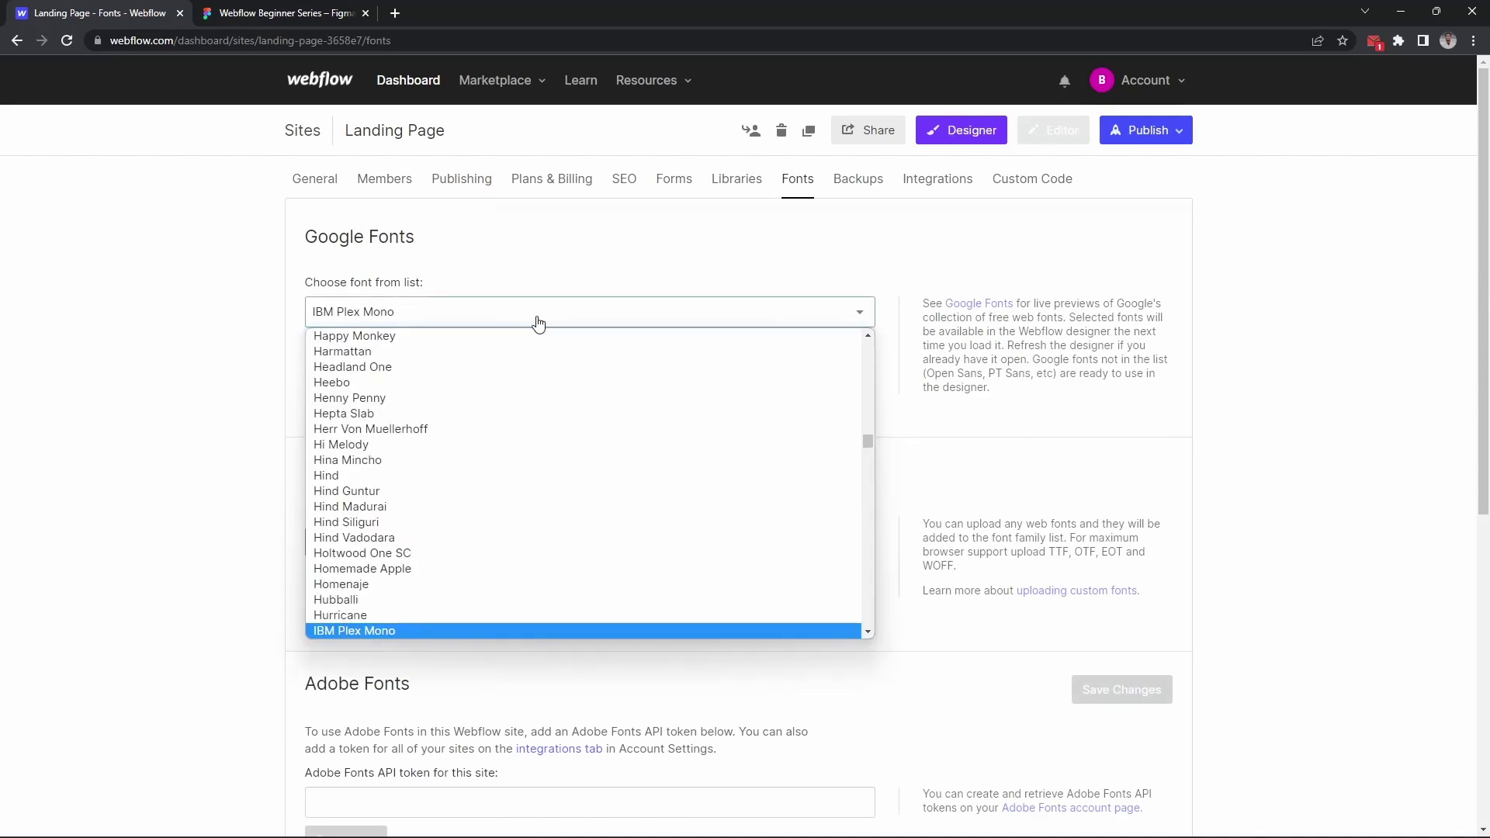
type("inter")
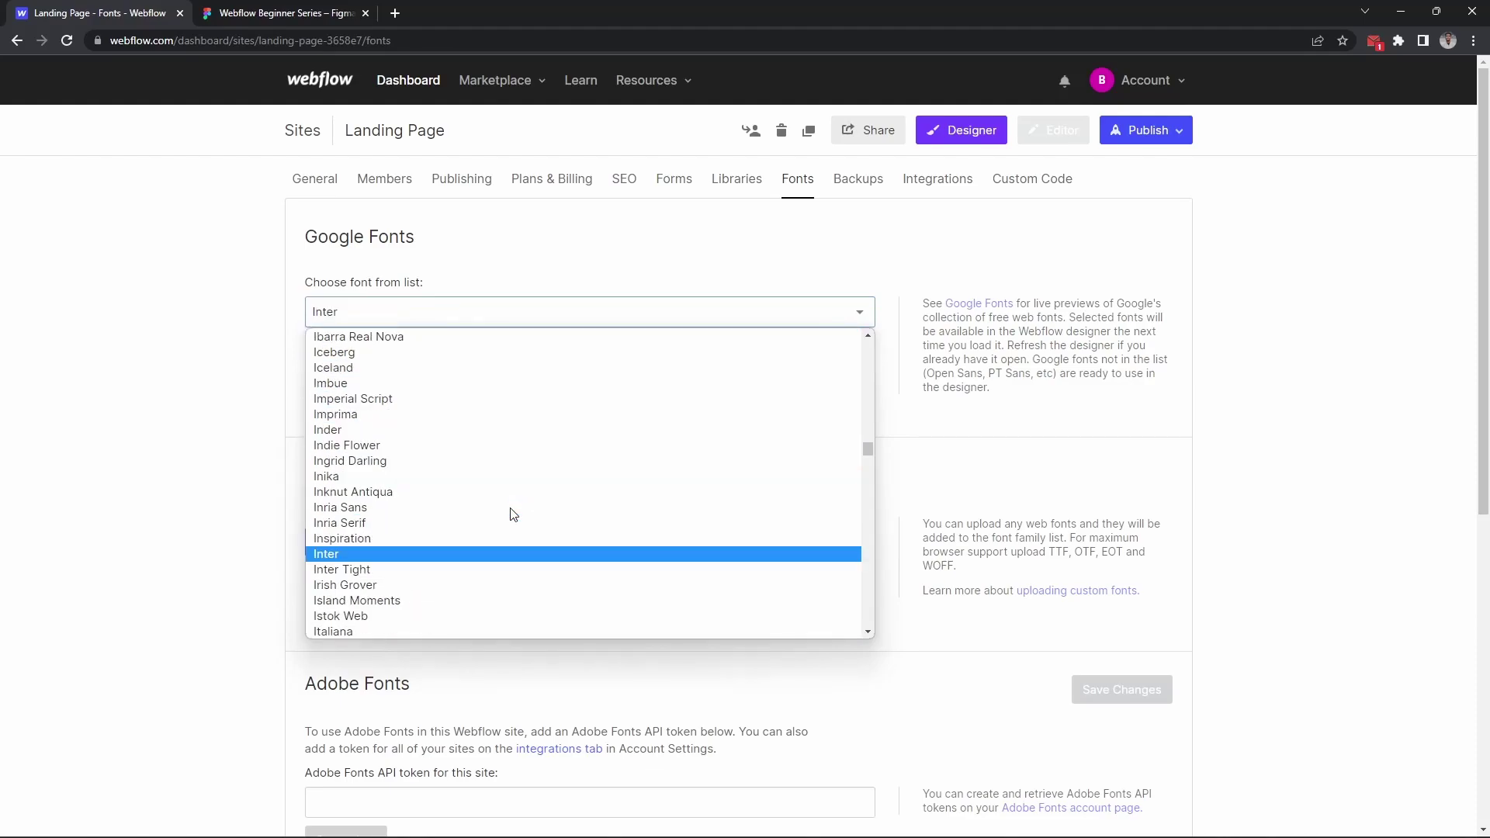
key("Return")
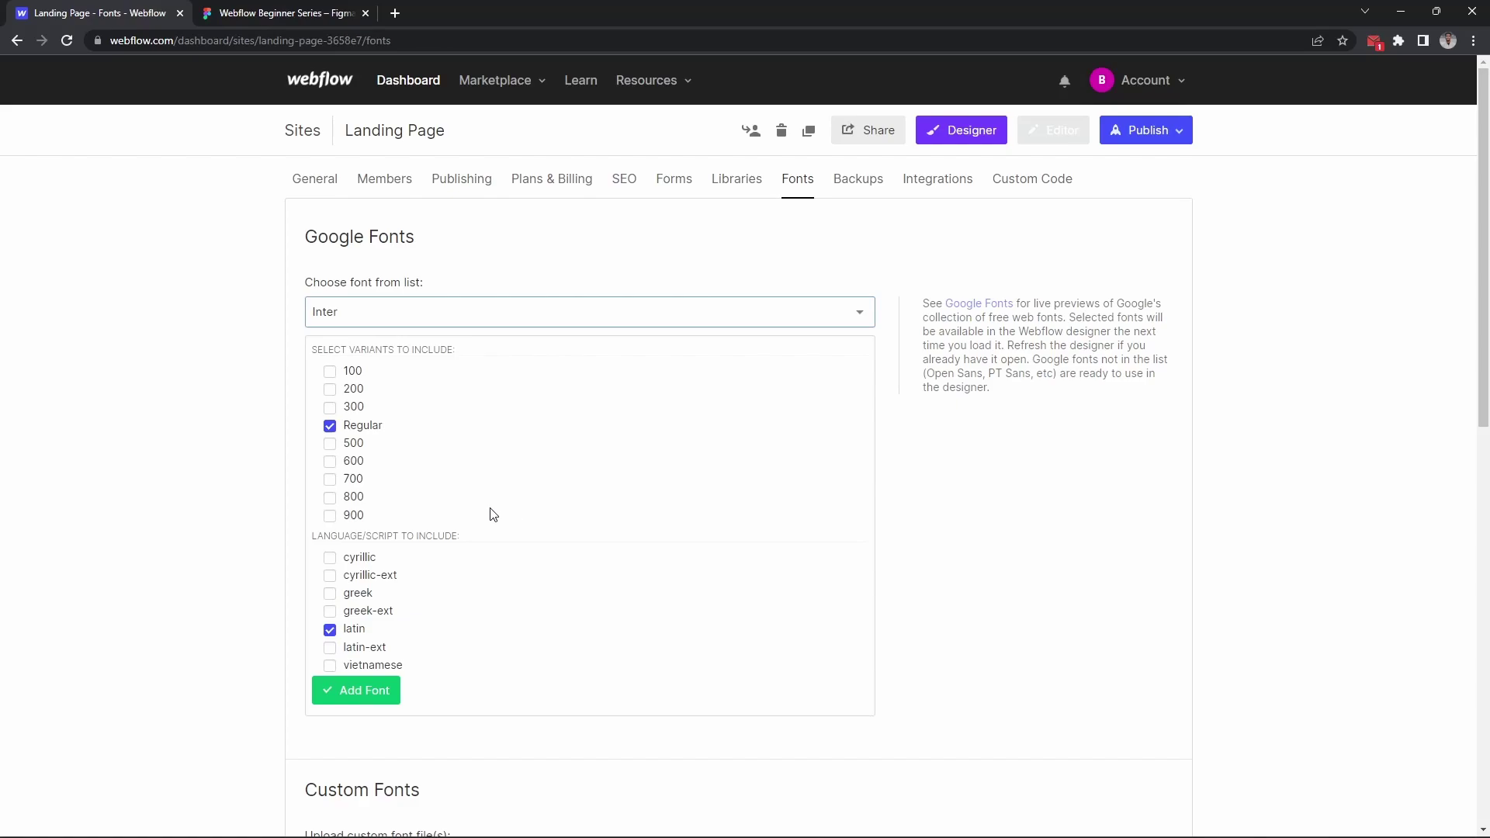
left_click(351, 444)
left_click(354, 479)
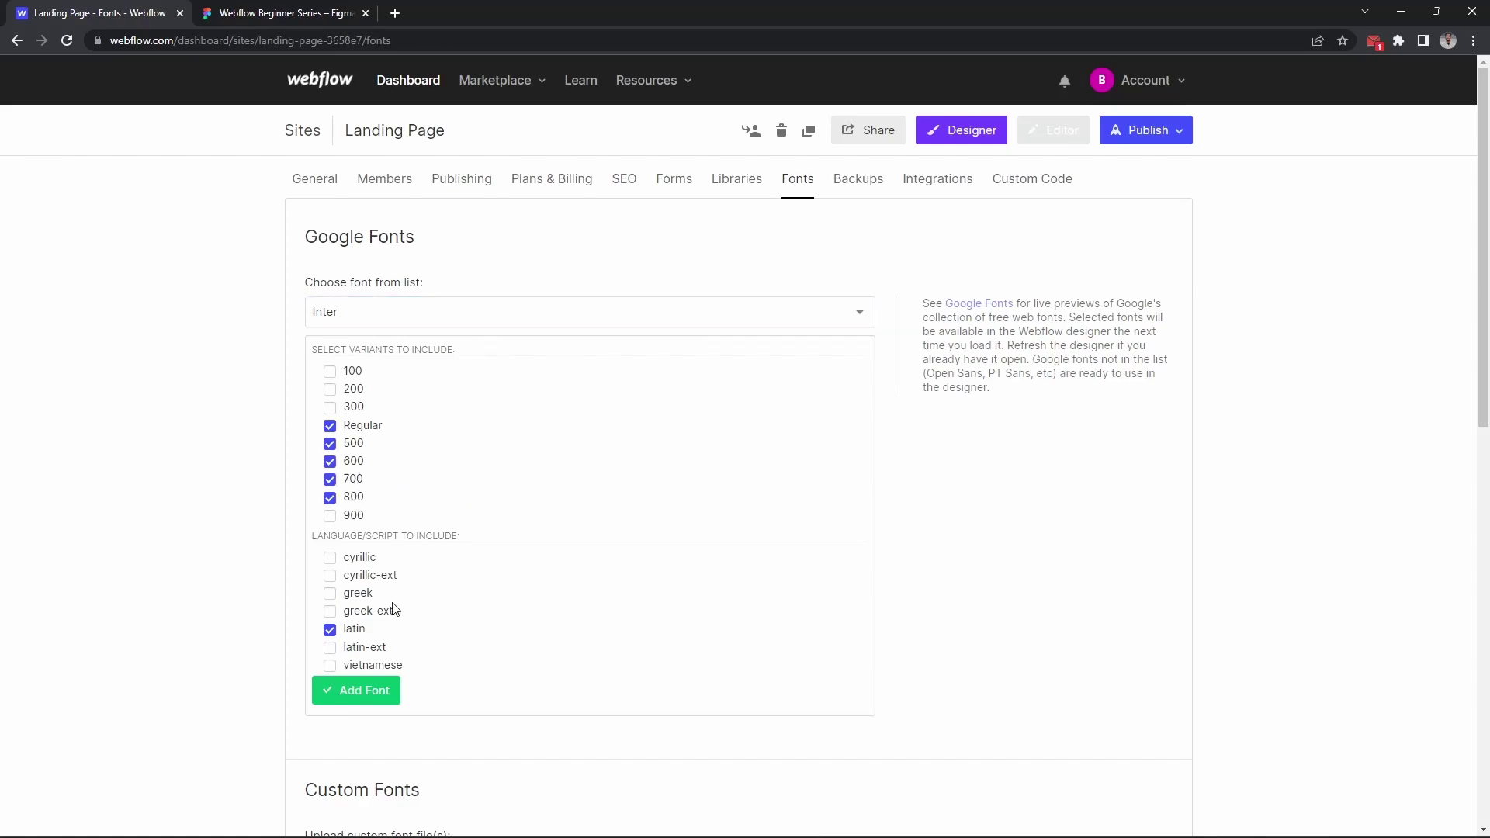
left_click(380, 698)
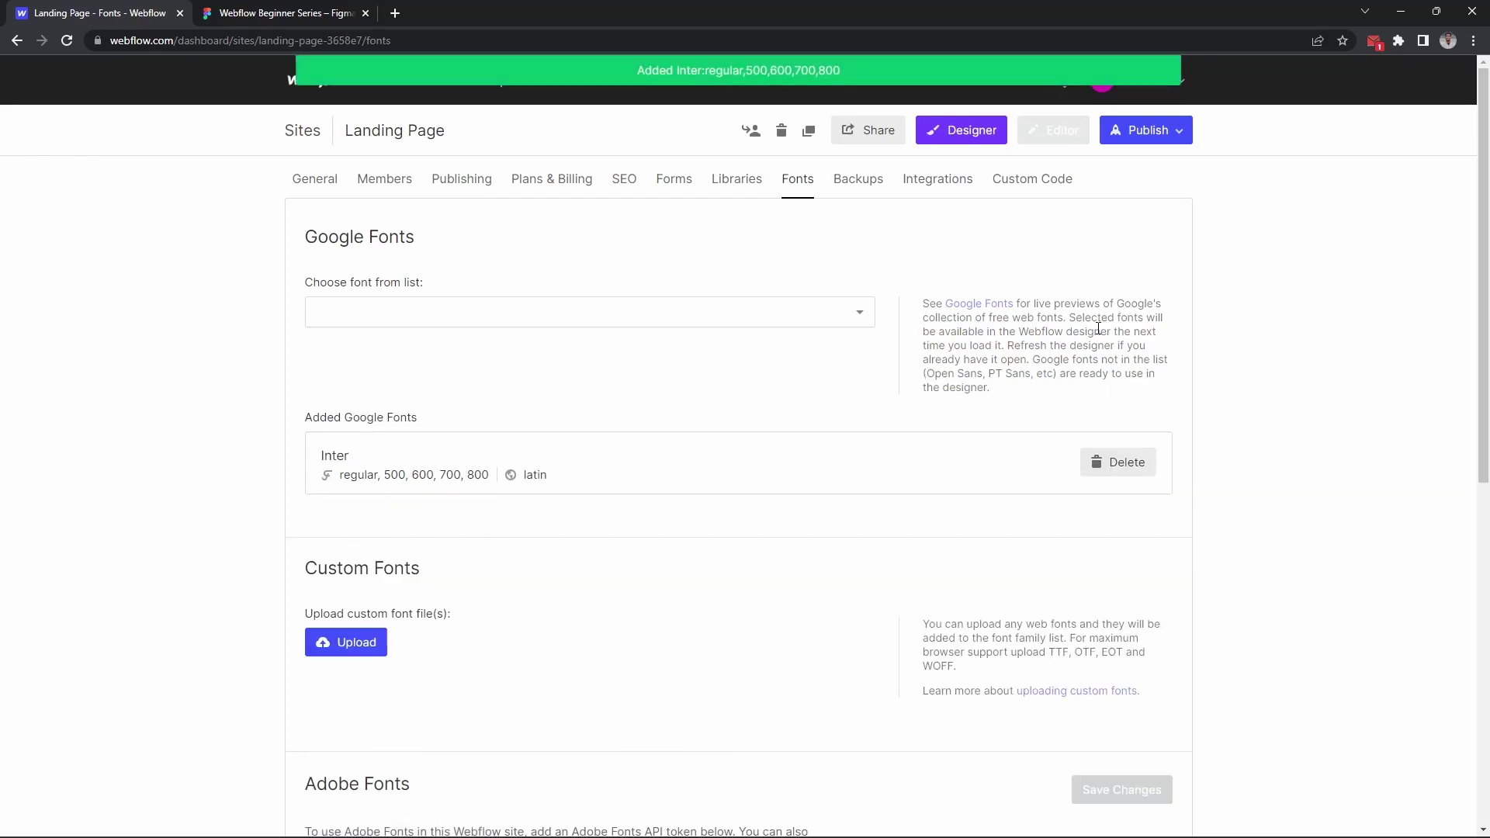
left_click(962, 133)
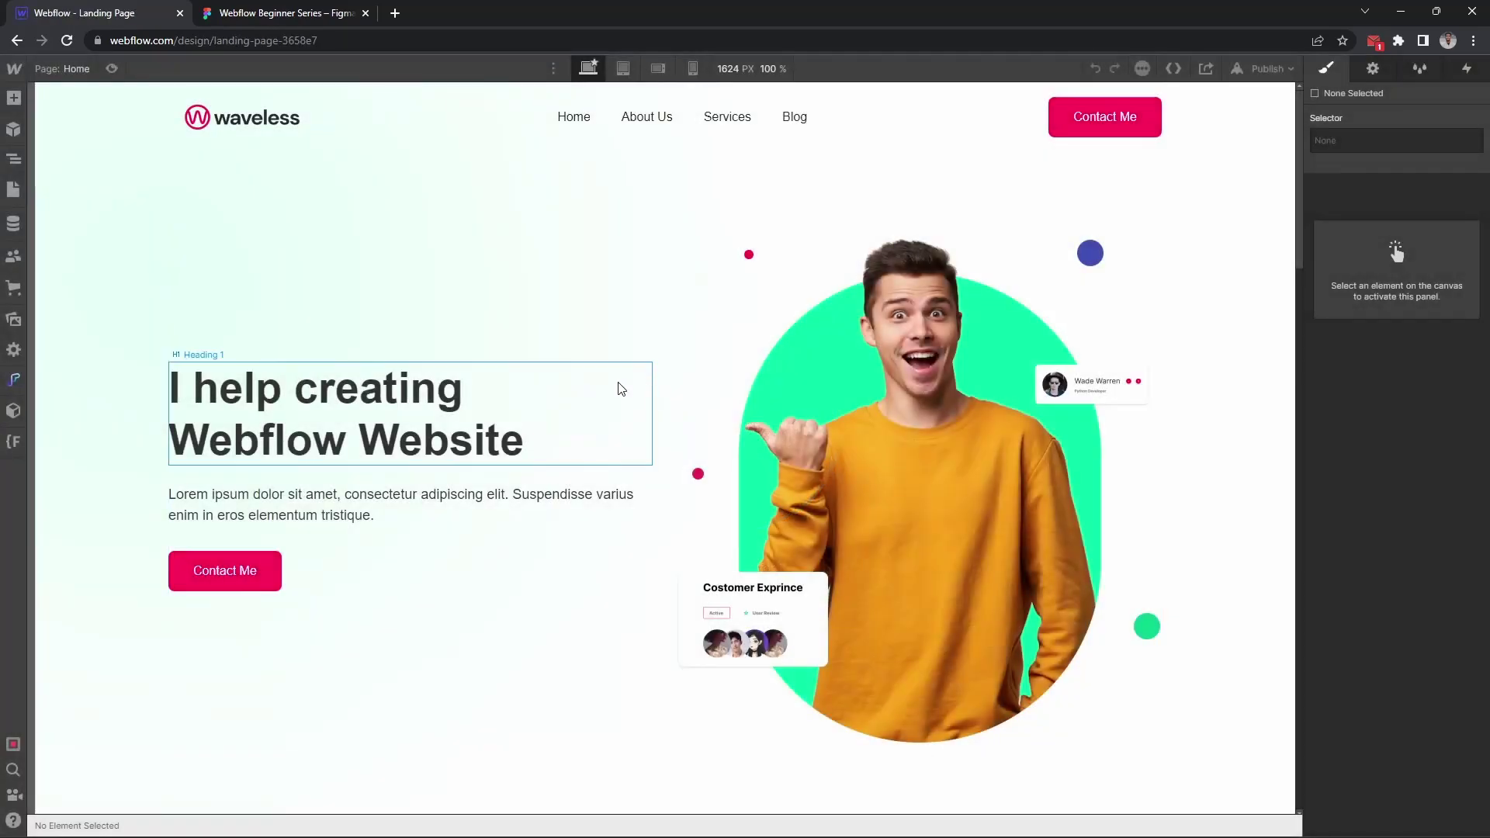
Set the Body (All Pages) typography font to Inter
left_click(13, 158)
left_click(87, 129)
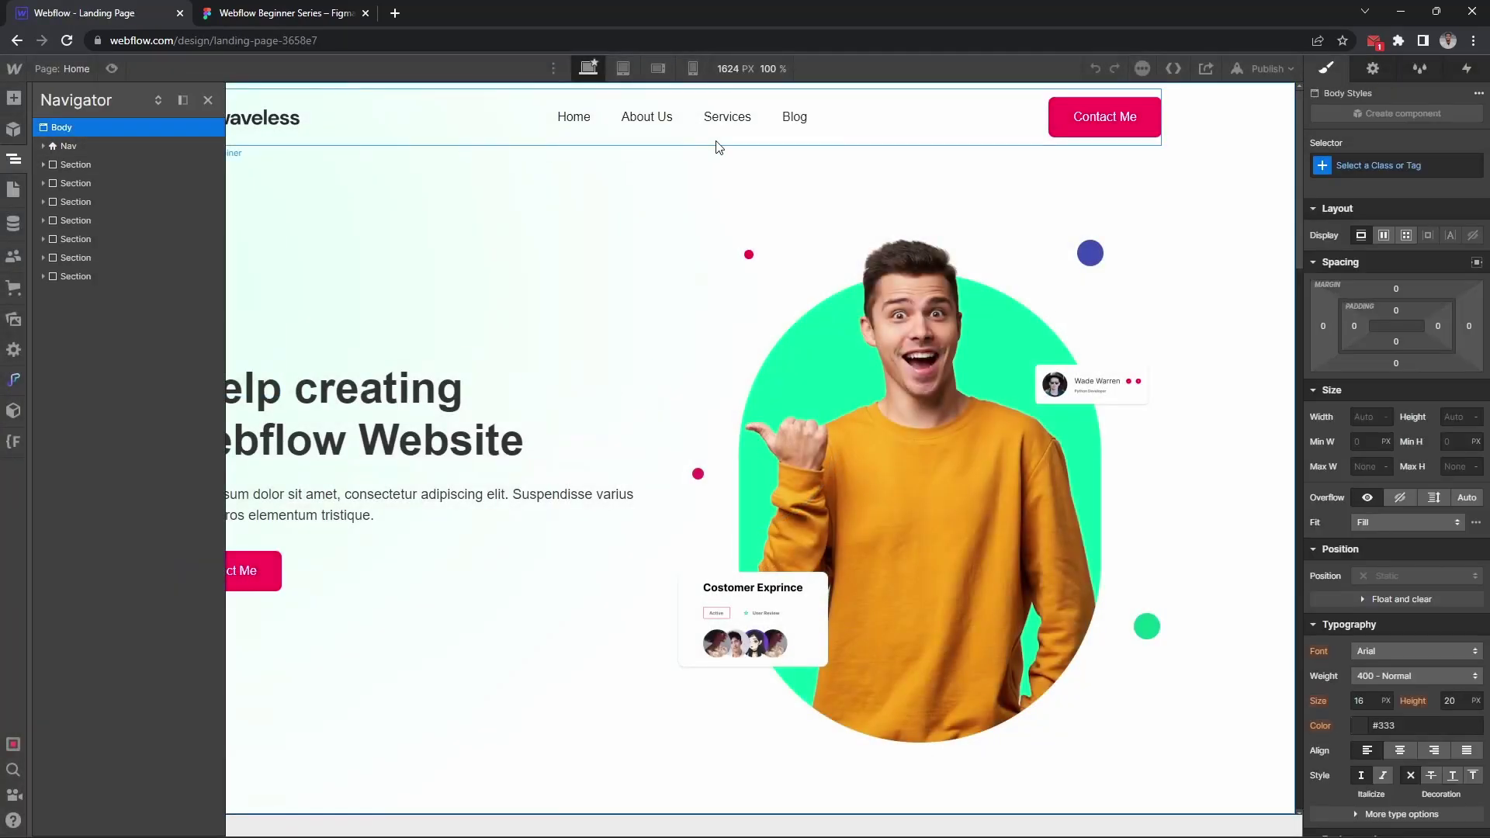
left_click(1363, 166)
left_click(1366, 252)
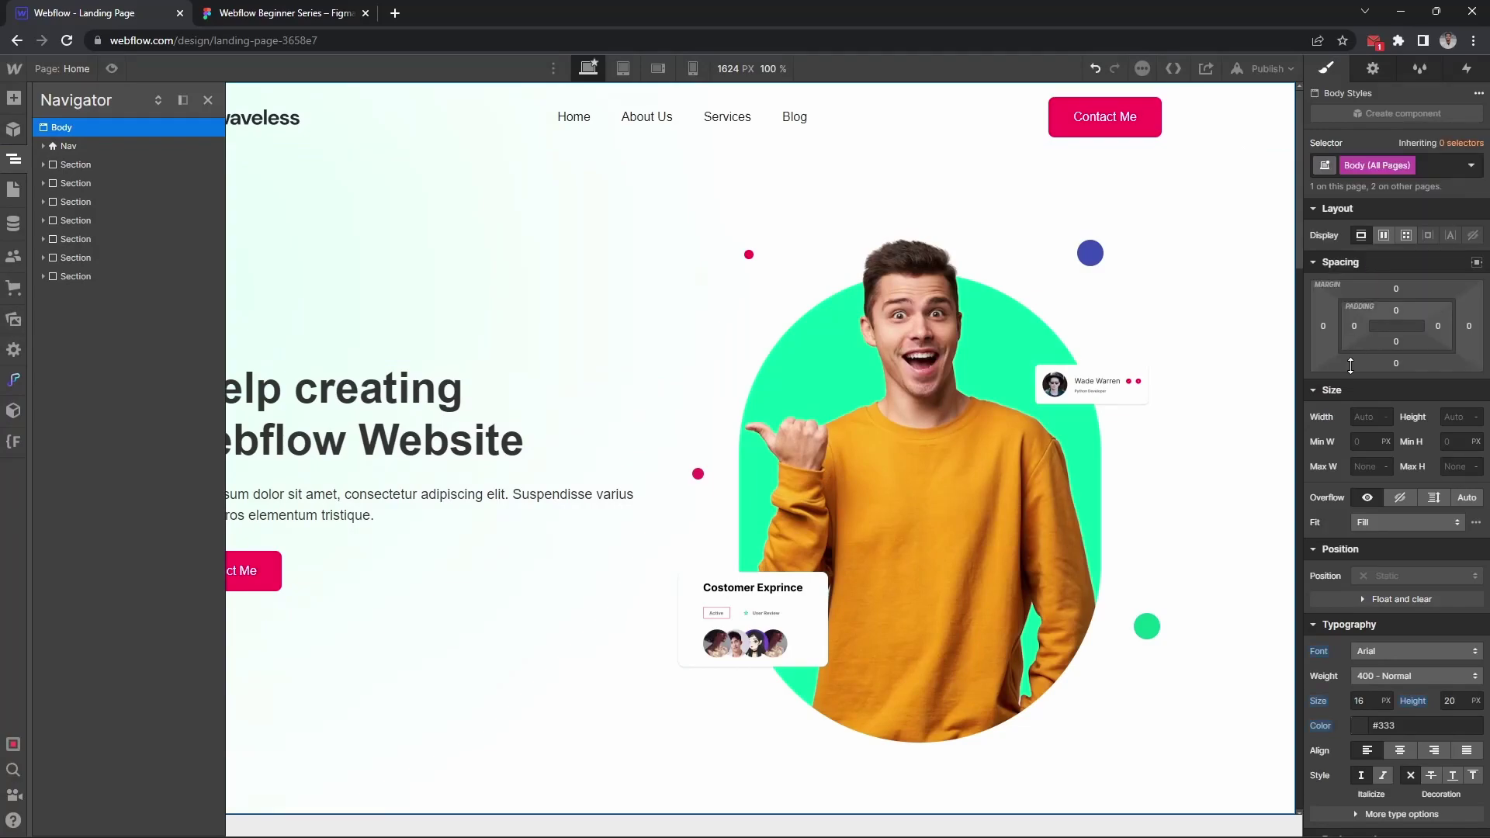
scroll(1389, 447, "down", 3)
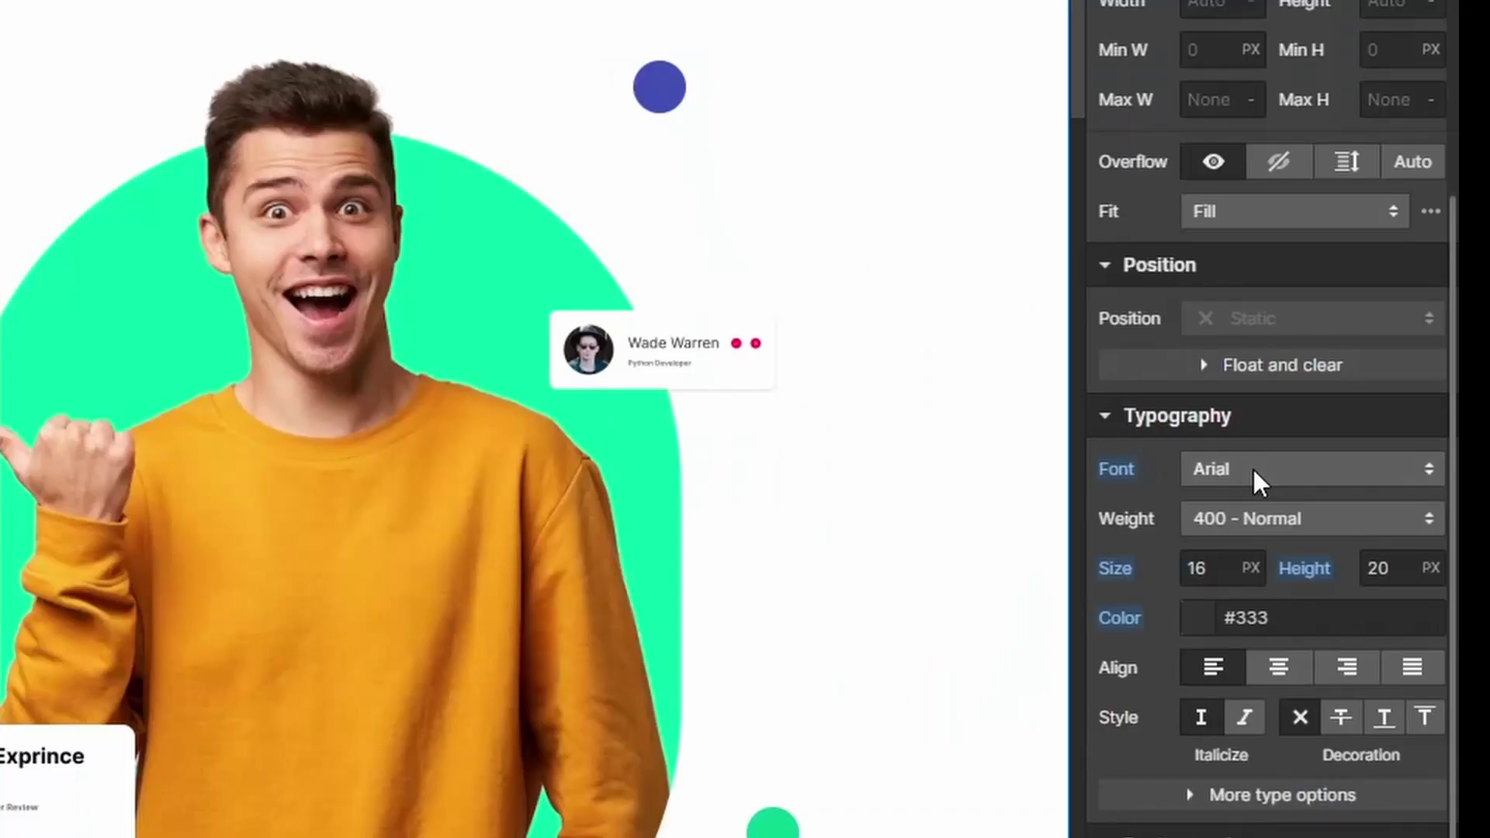
left_click(1252, 467)
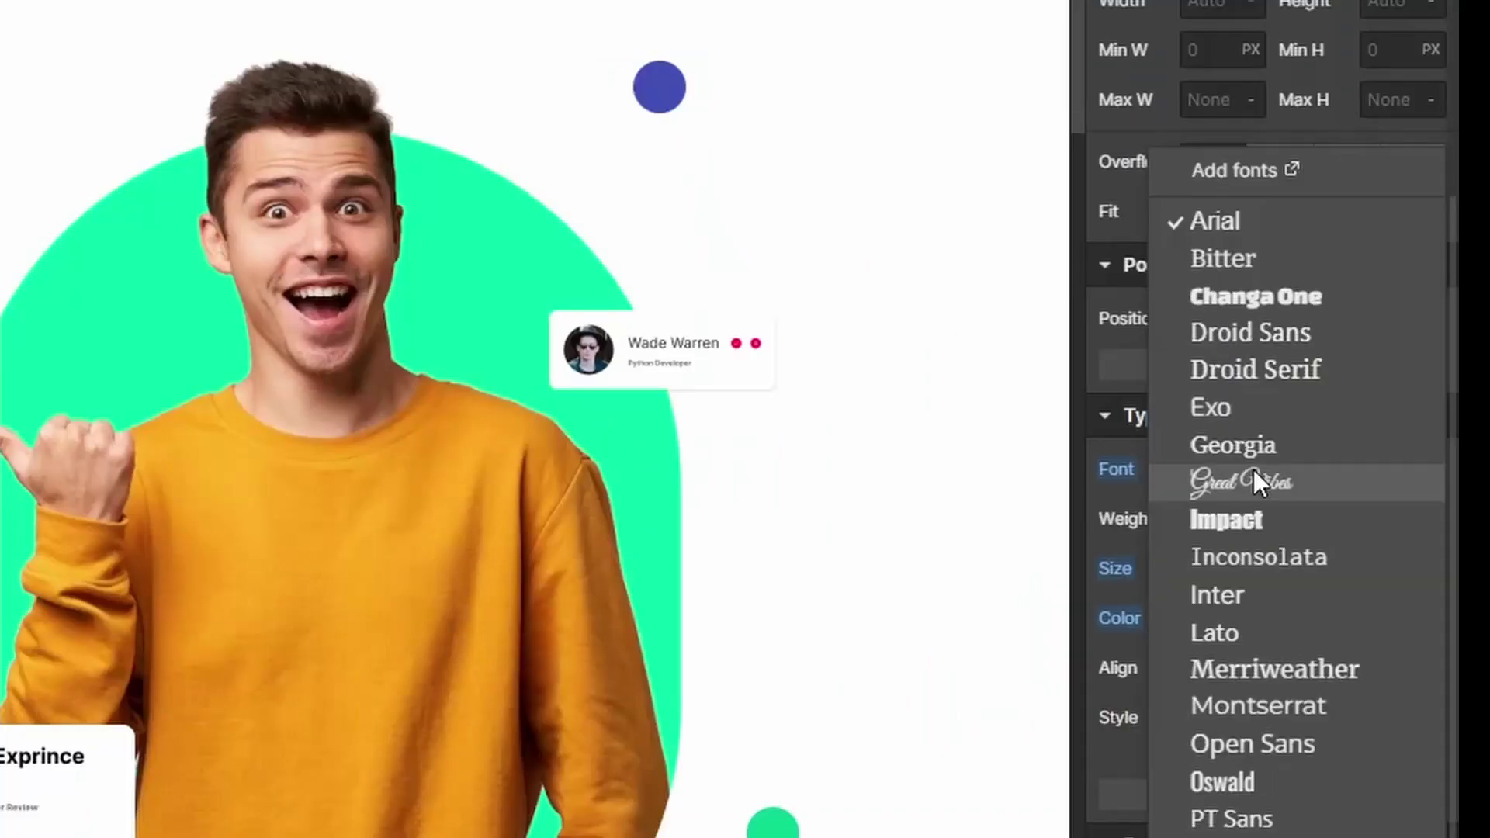
left_click(1257, 597)
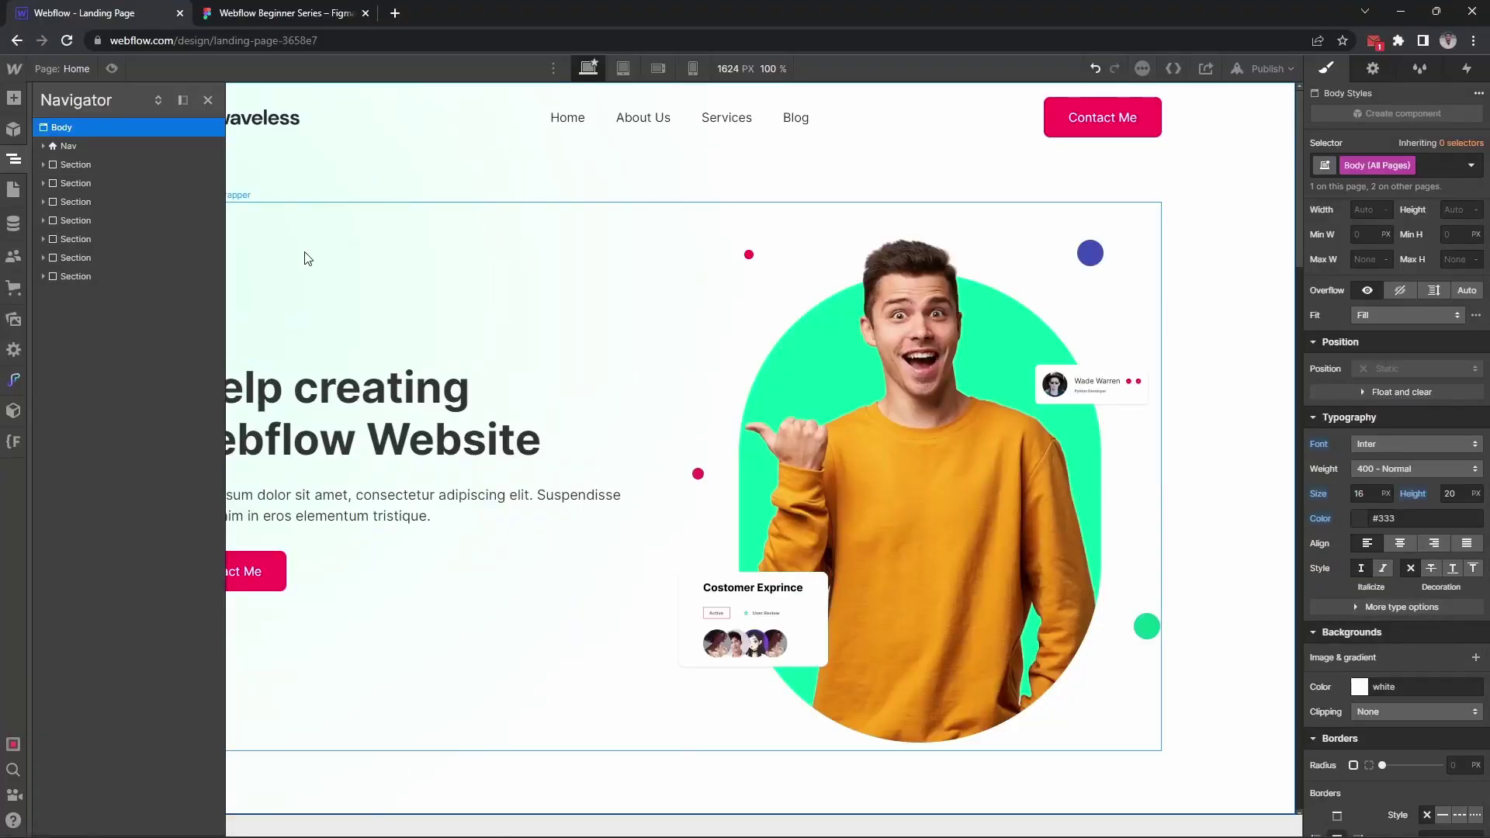
Check the Home nav link's font and preview the landing page
left_click(208, 100)
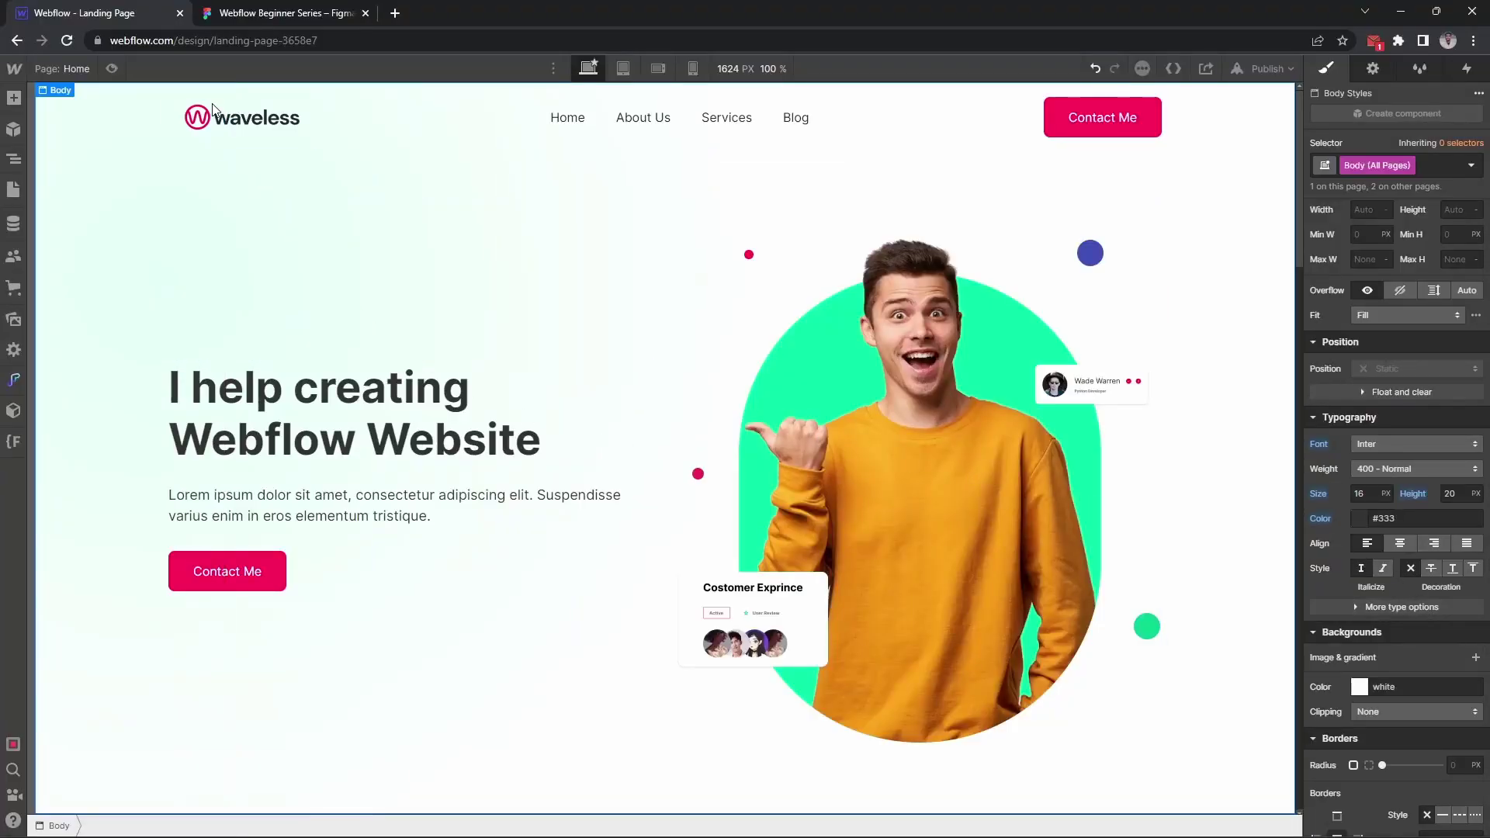
left_click(557, 128)
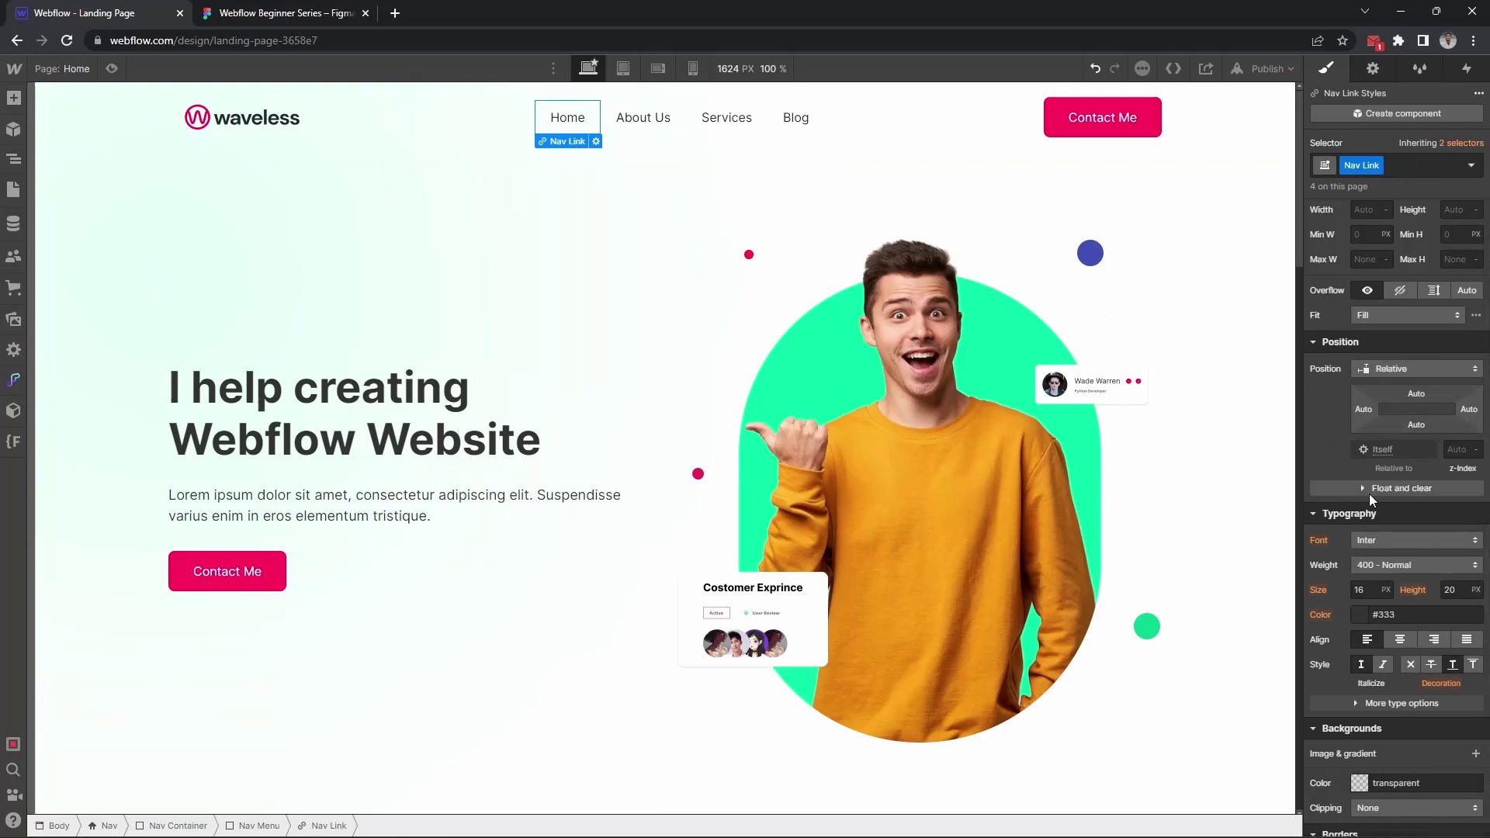
scroll(1425, 533, "up", 2)
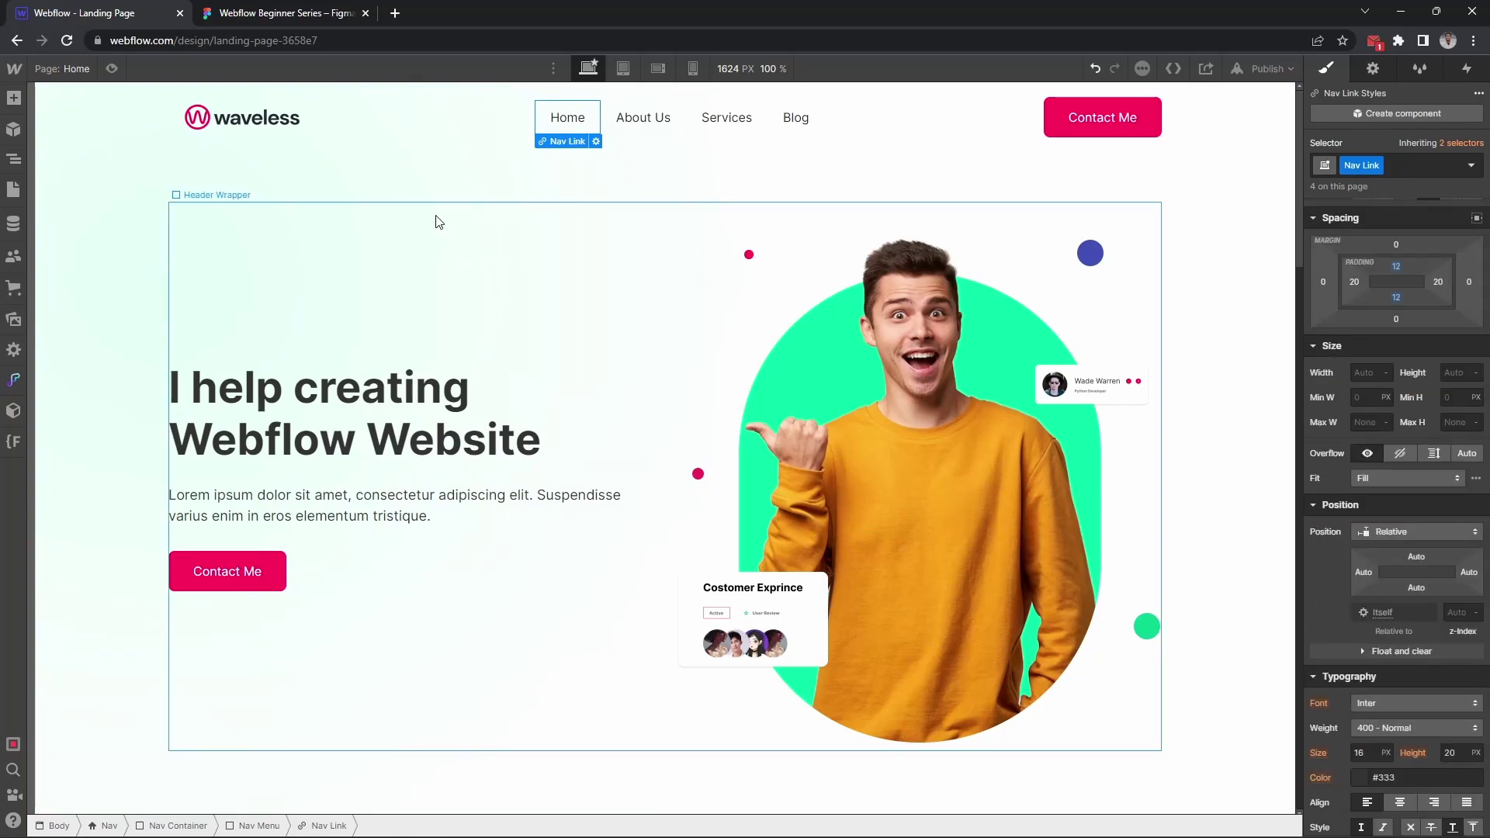
left_click(105, 67)
scroll(904, 170, "down", 5)
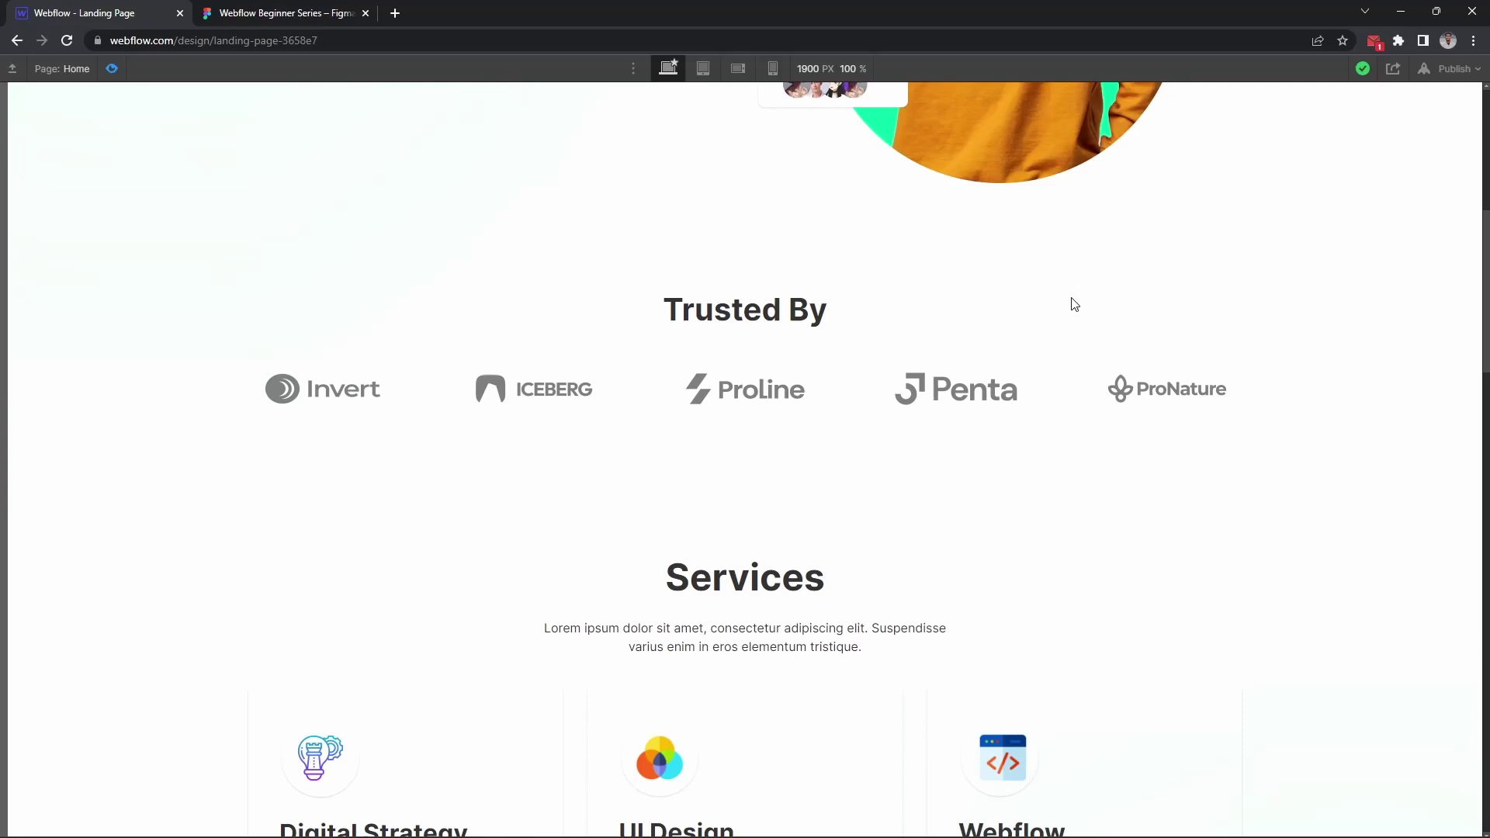
scroll(1071, 303, "up", 5)
scroll(739, 524, "down", 5)
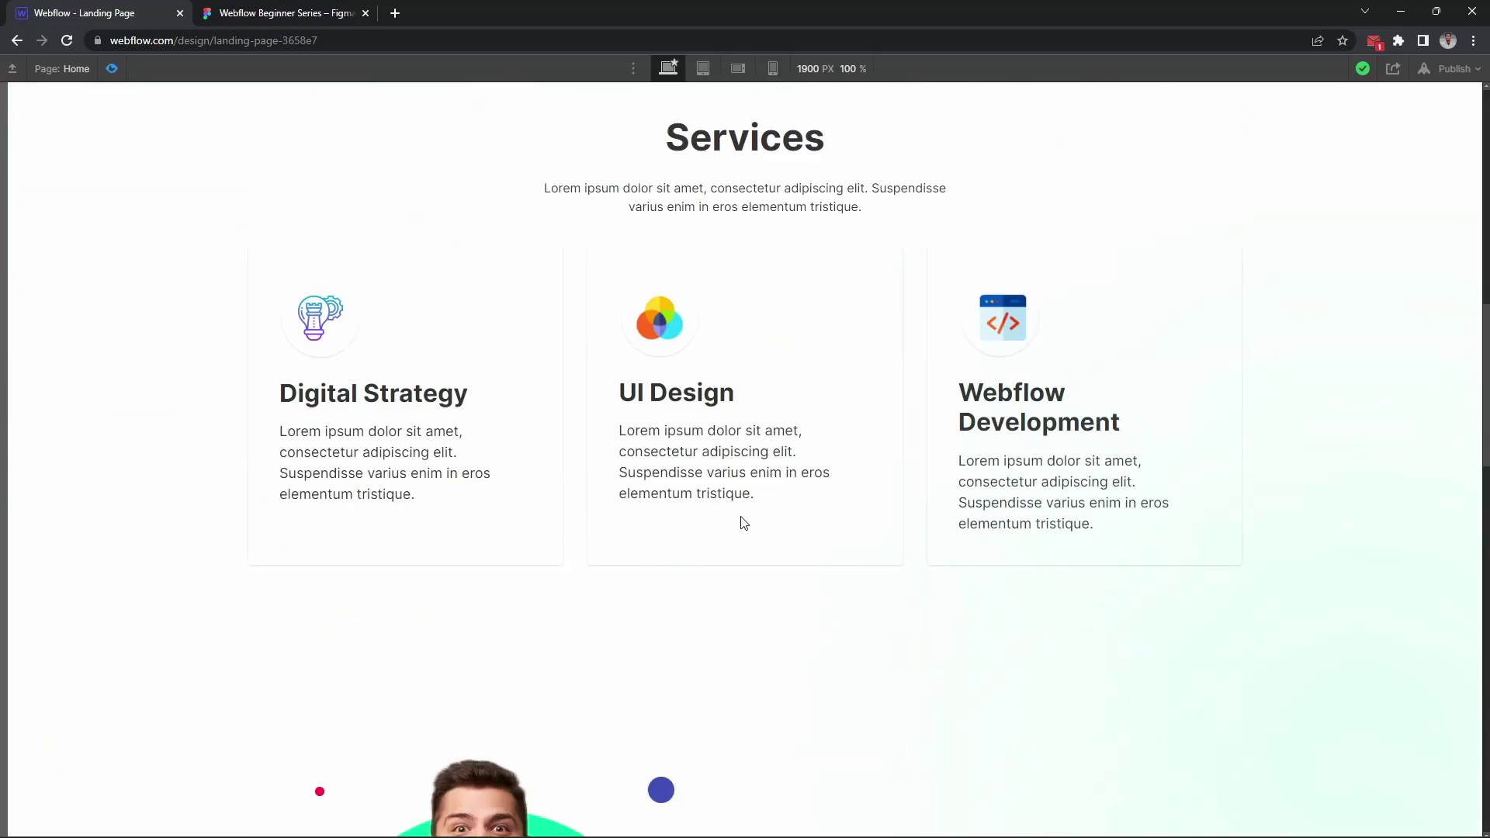
scroll(738, 524, "down", 5)
scroll(738, 525, "down", 3)
scroll(849, 330, "down", 5)
scroll(884, 300, "down", 3)
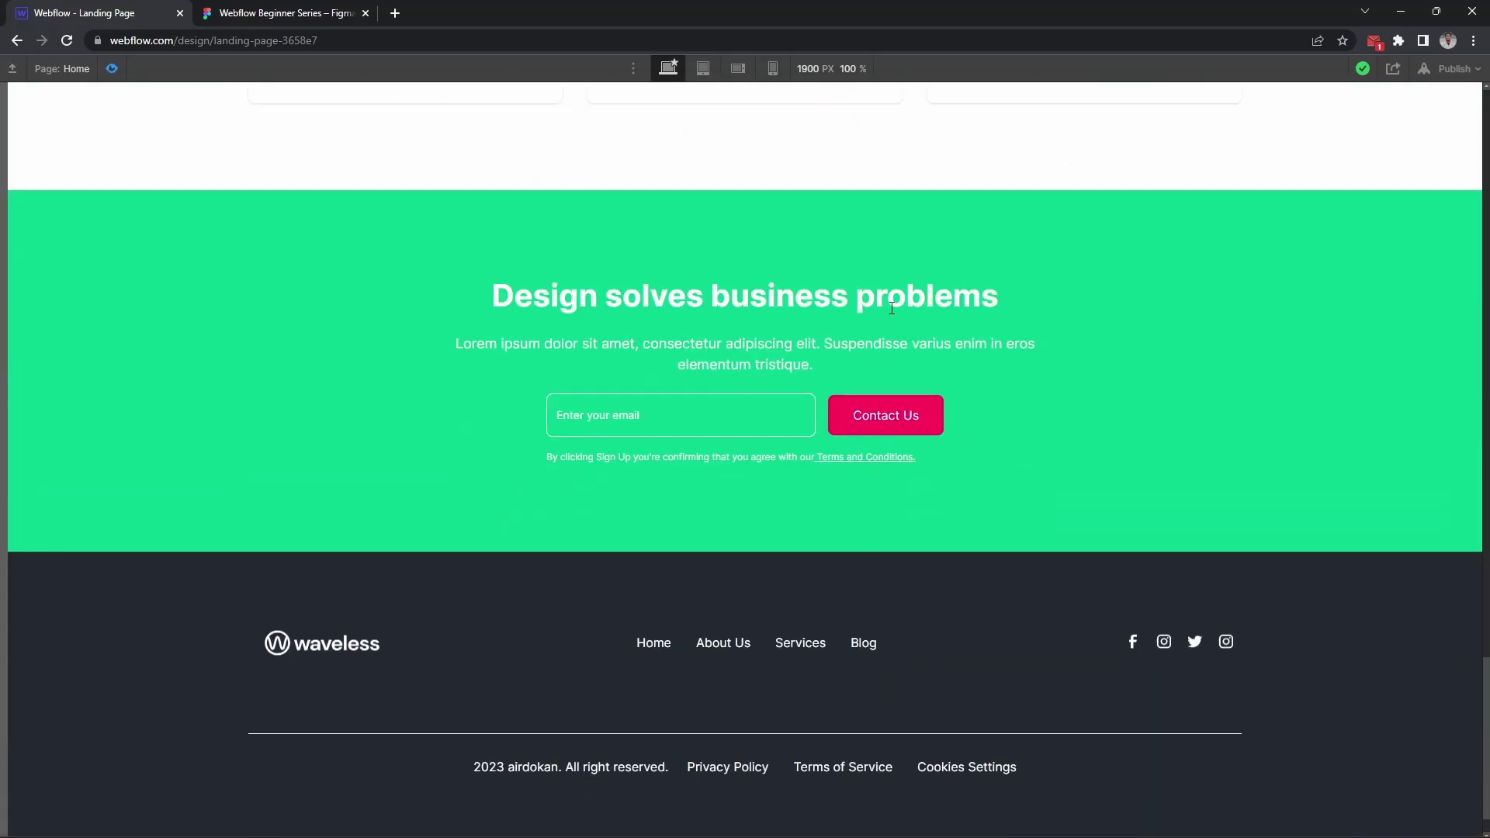
scroll(798, 670, "up", 2)
scroll(797, 670, "up", 3)
scroll(798, 669, "up", 3)
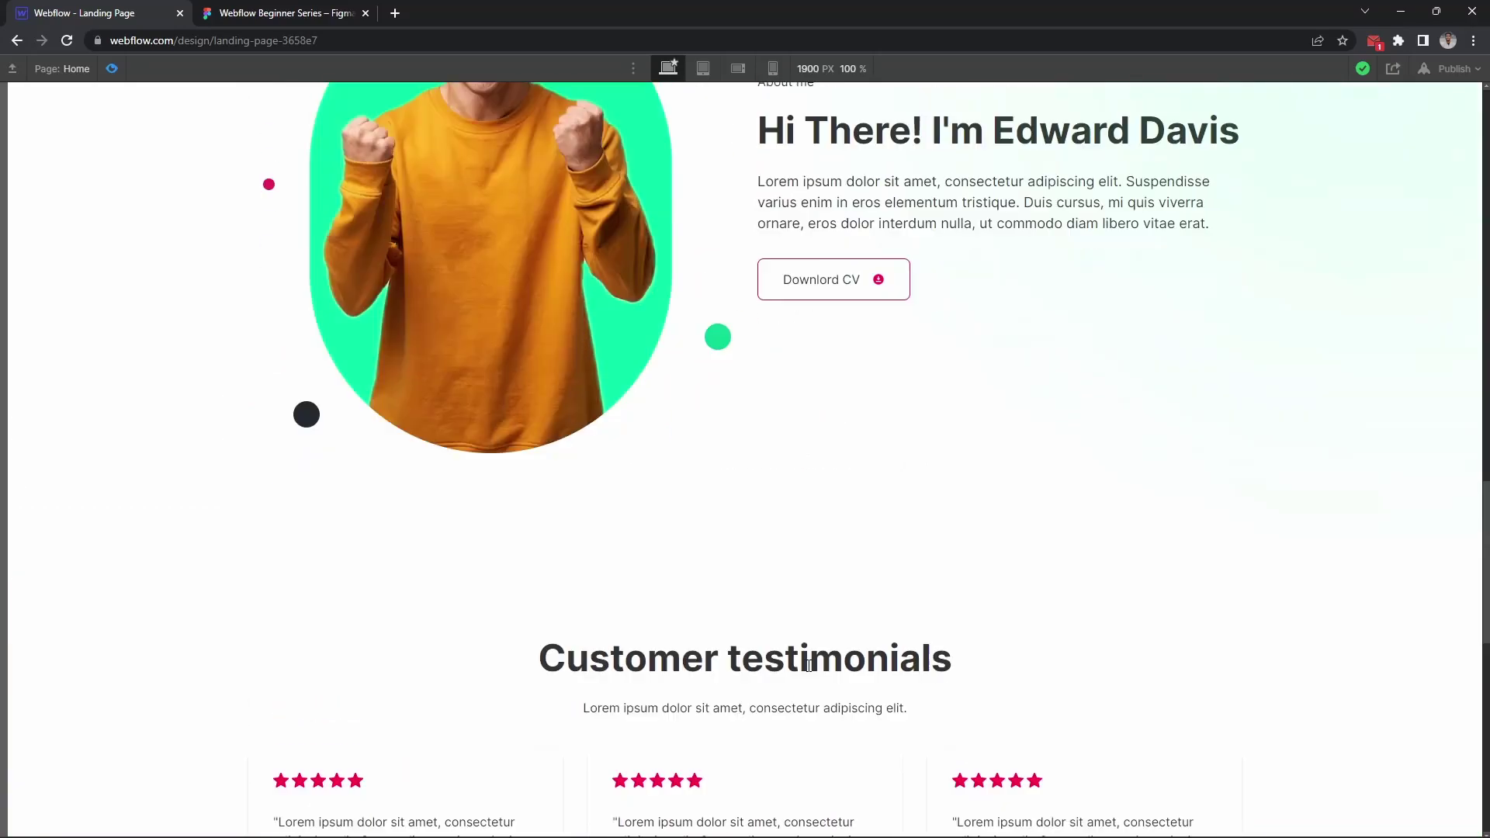
scroll(803, 668, "down", 1)
scroll(803, 668, "up", 5)
scroll(803, 668, "up", 5)
scroll(803, 671, "up", 2)
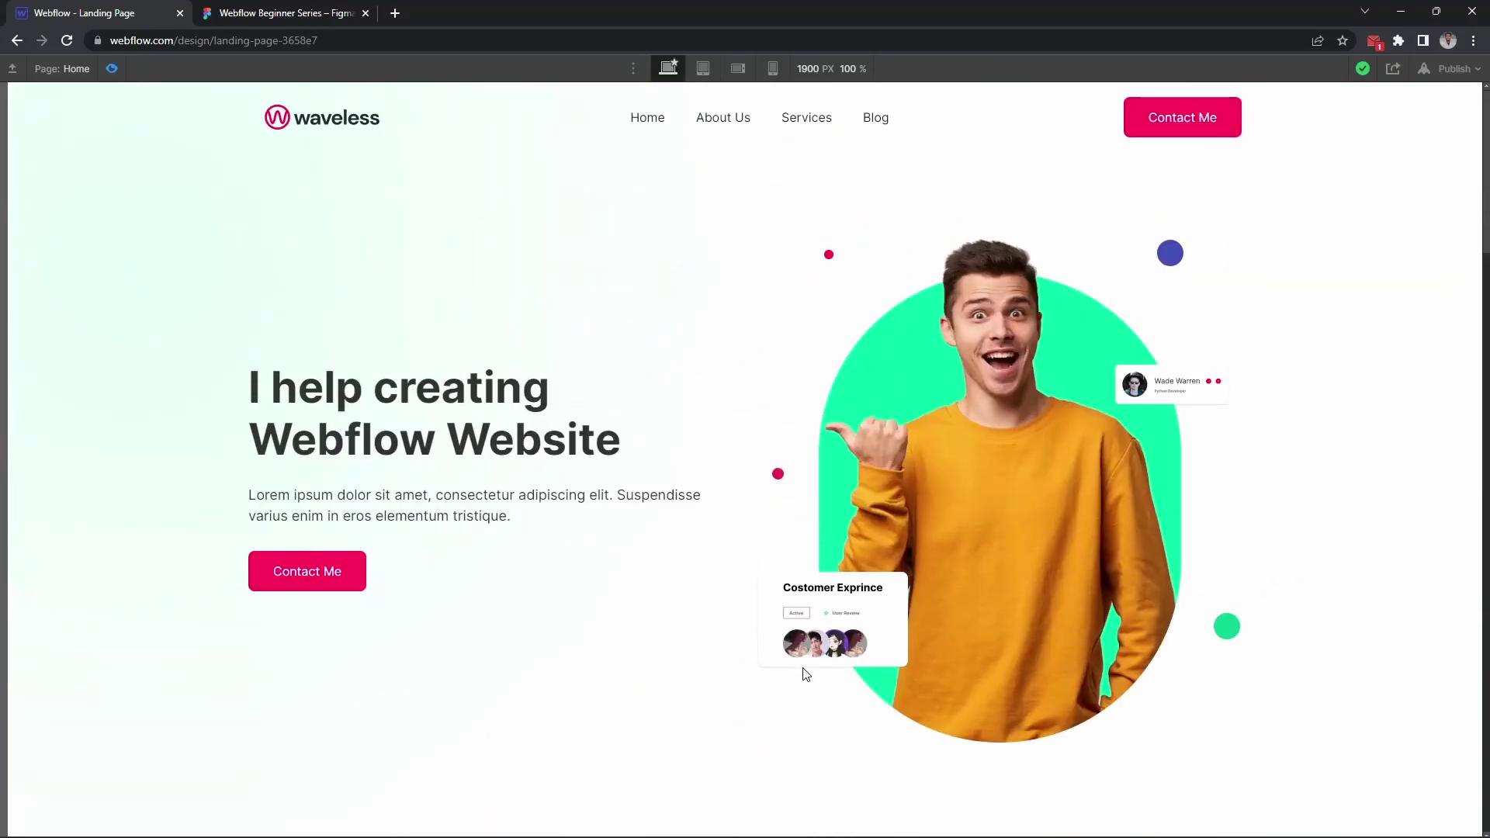